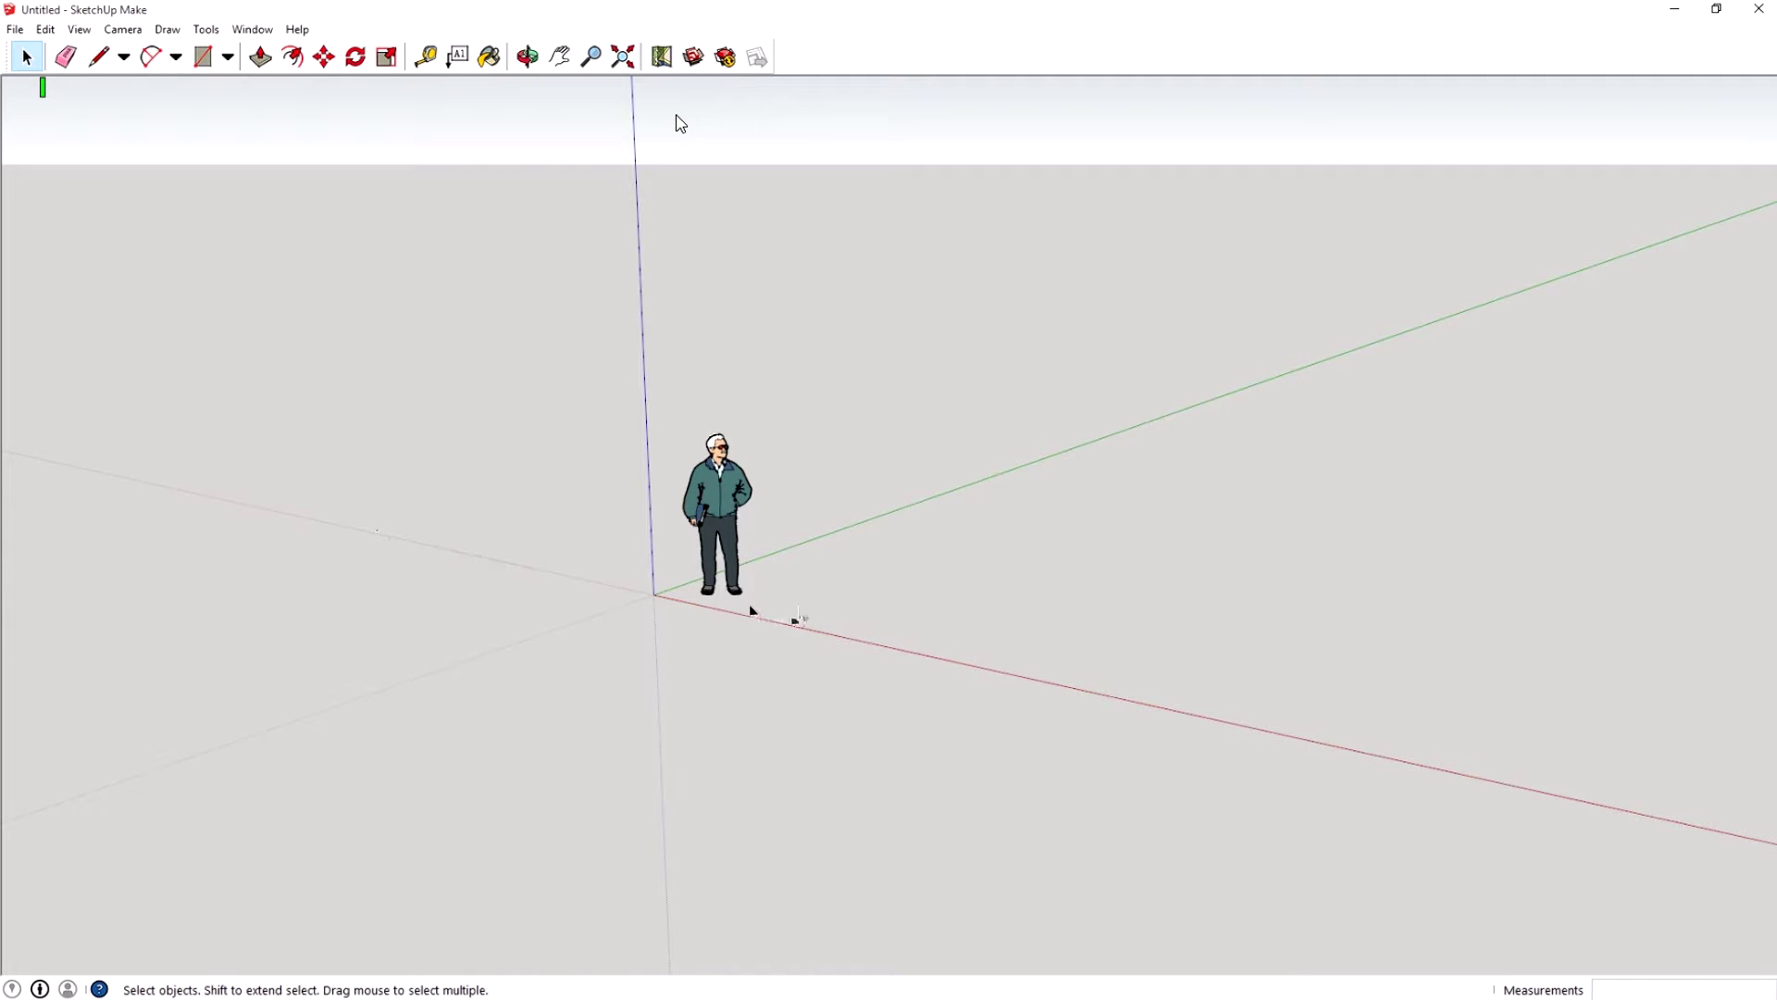
Draw a rectangular floor on the ground plane starting at the origin, sized 8000 by 10000 mm
{"action": "middle_click_drag", "start_coordinate": [962, 483], "coordinate": [718, 564]}
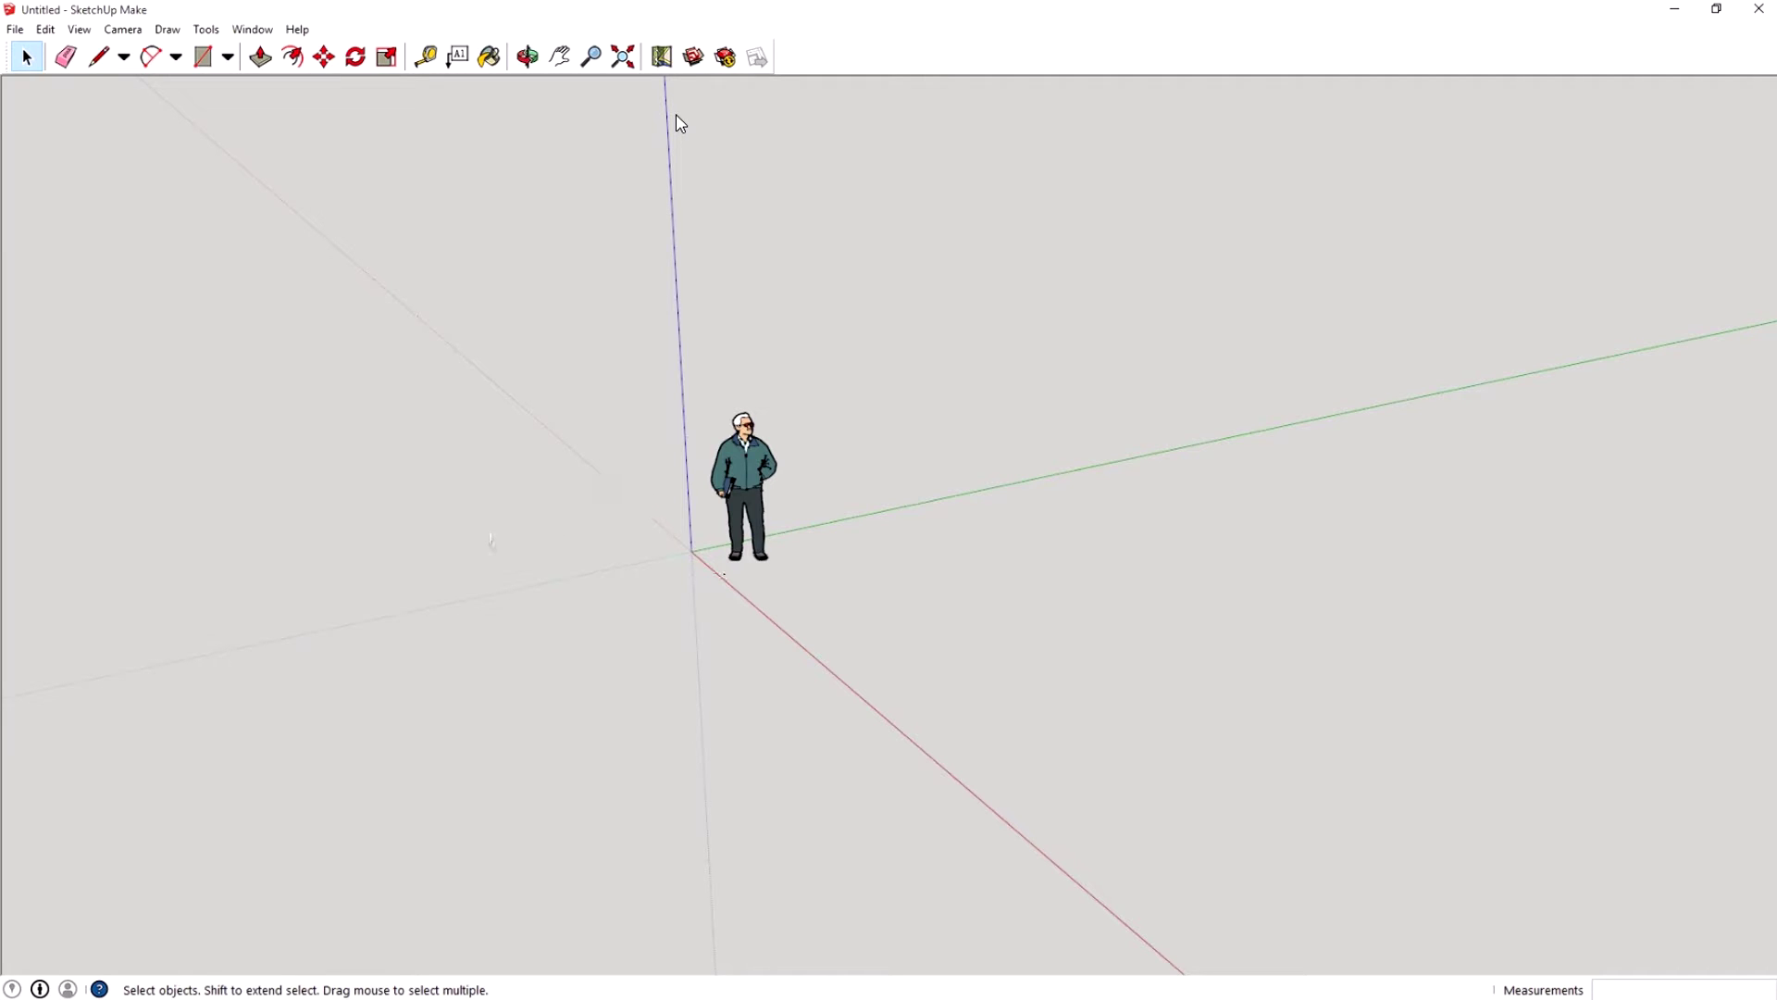
{"action": "middle_click_drag", "start_coordinate": [497, 526], "coordinate": [1046, 649]}
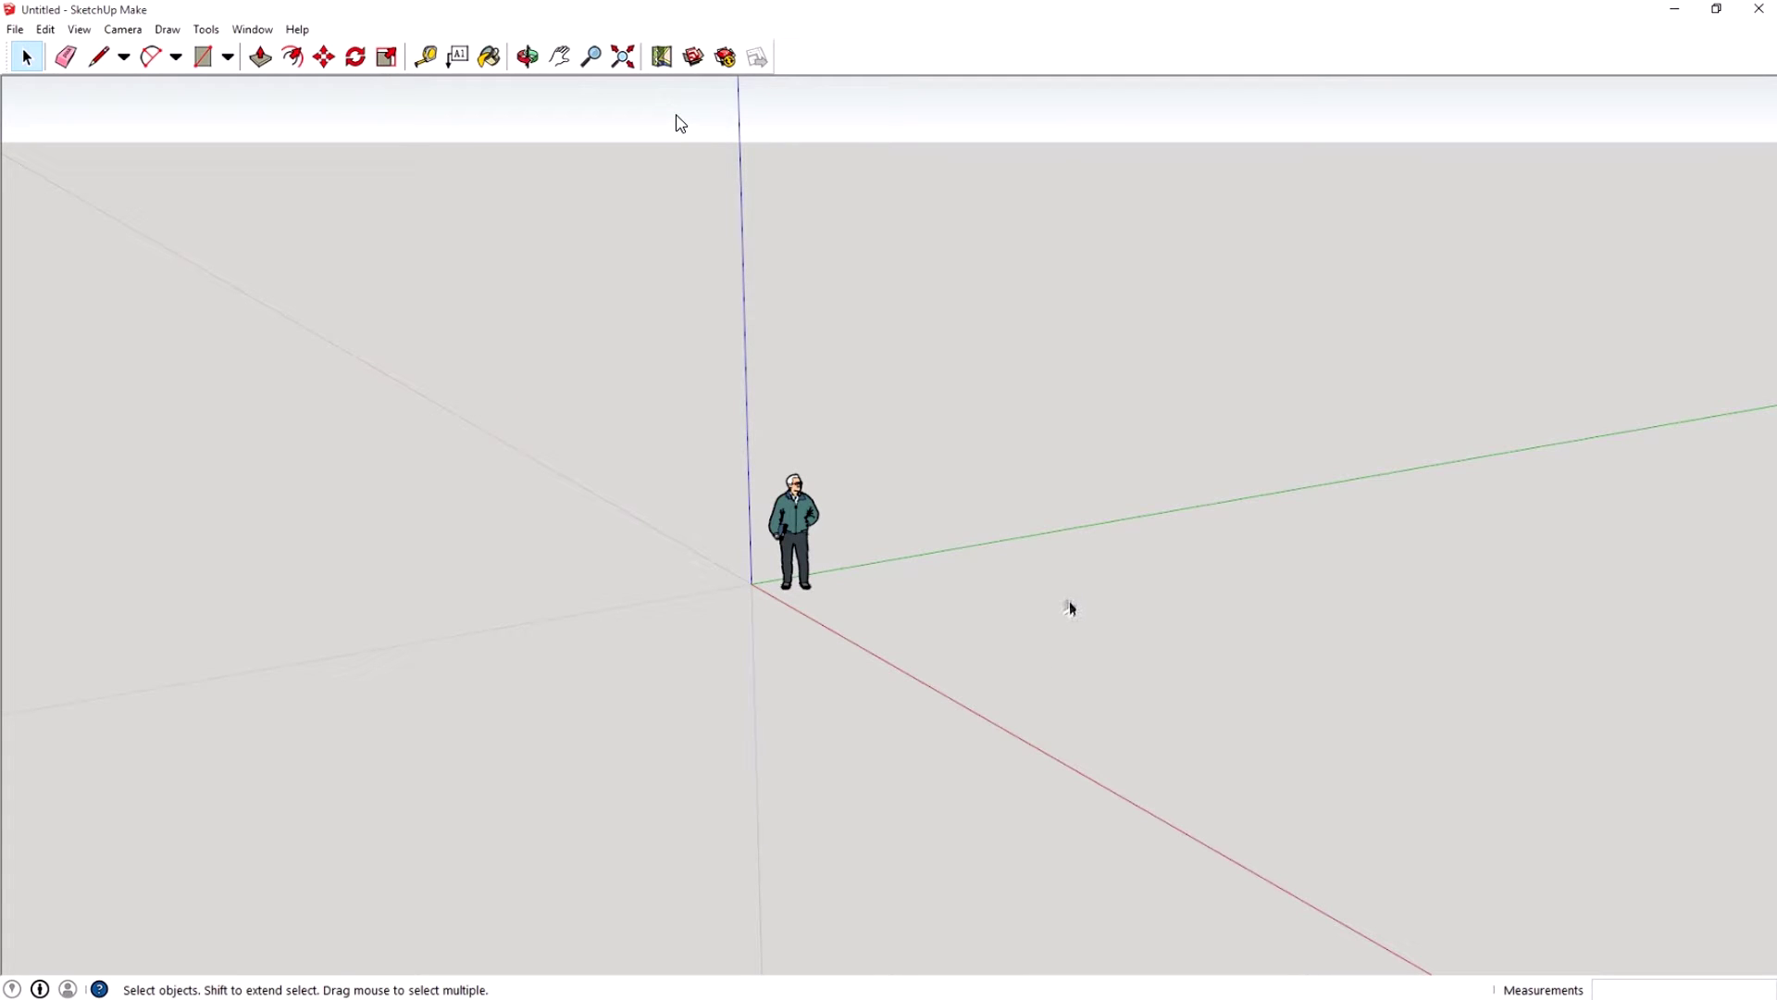
{"action": "left_click", "coordinate": [202, 56]}
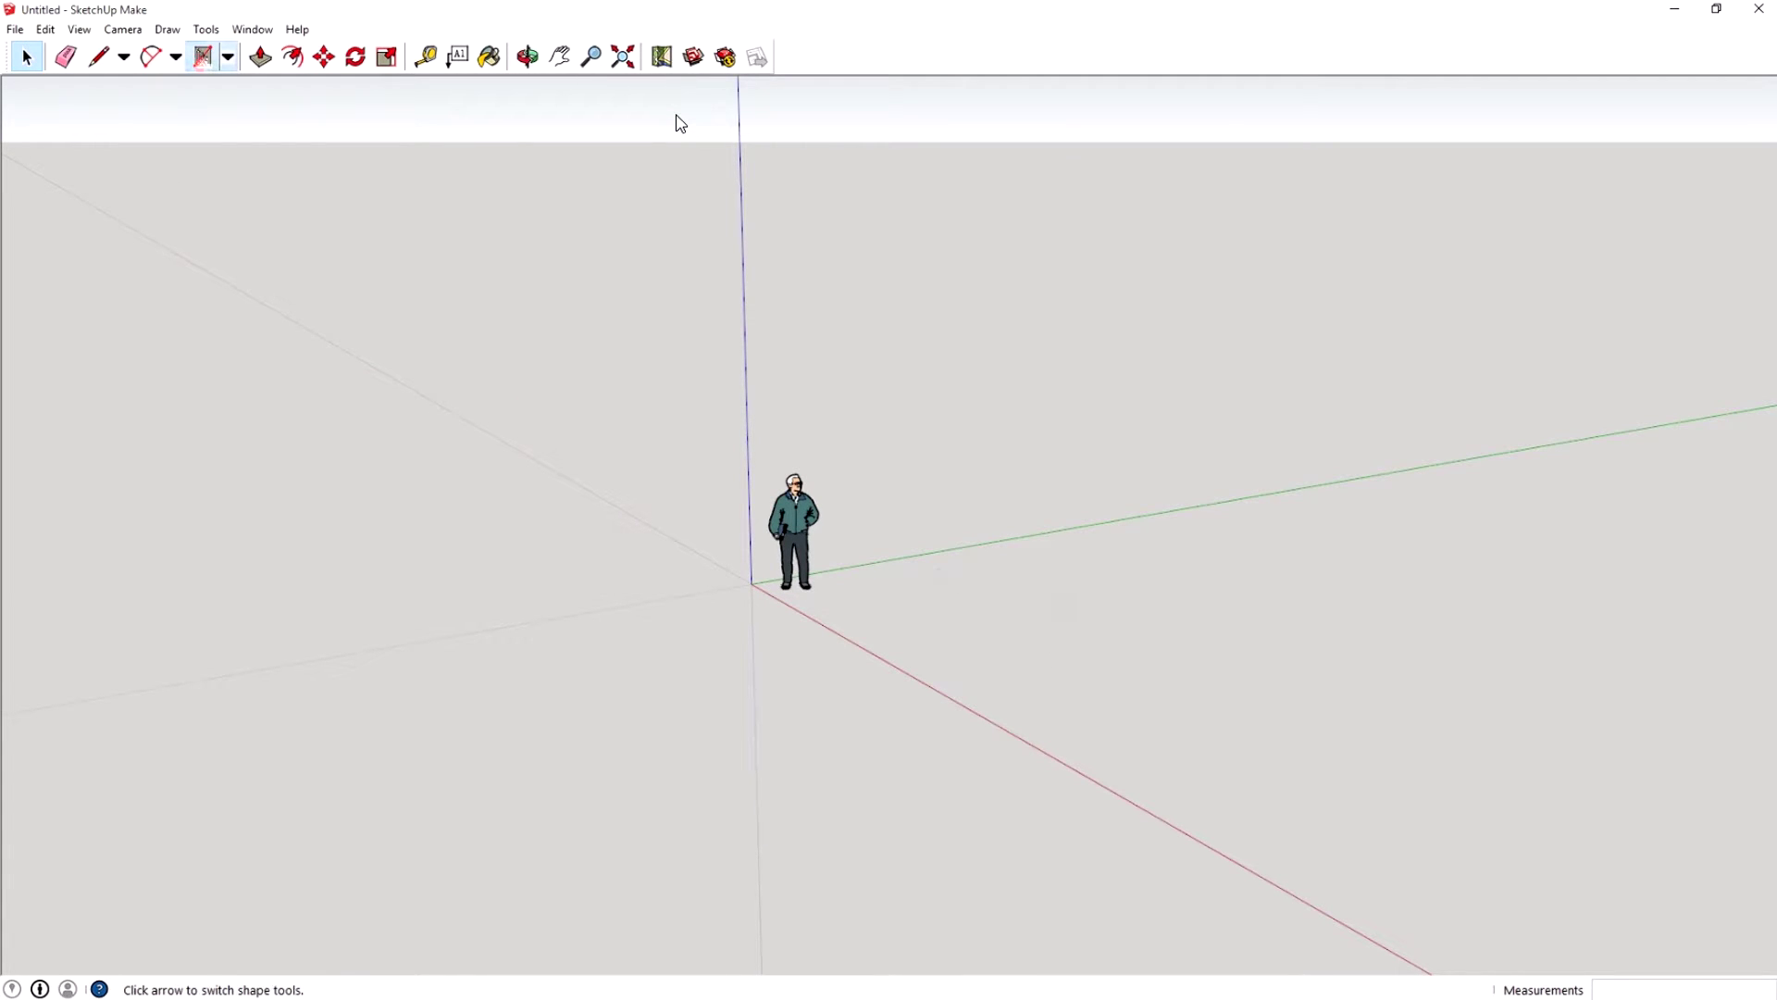
{"action": "left_click", "coordinate": [752, 583]}
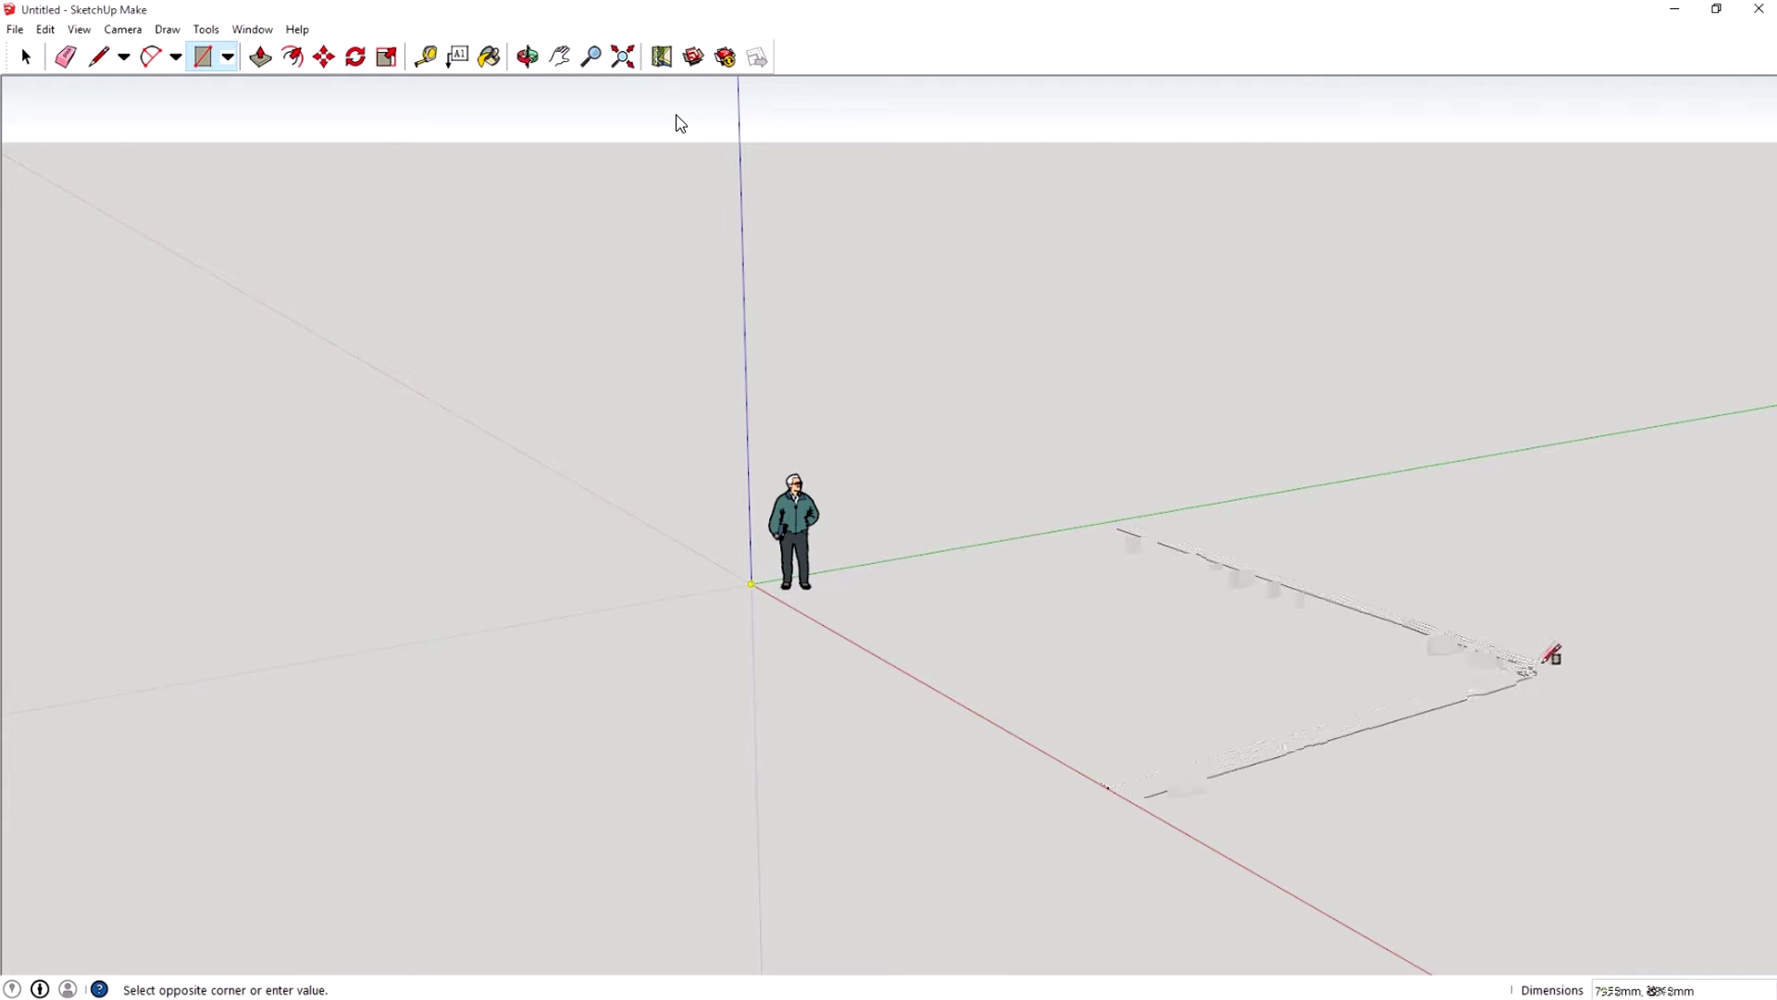
{"action": "left_click", "coordinate": [1535, 661]}
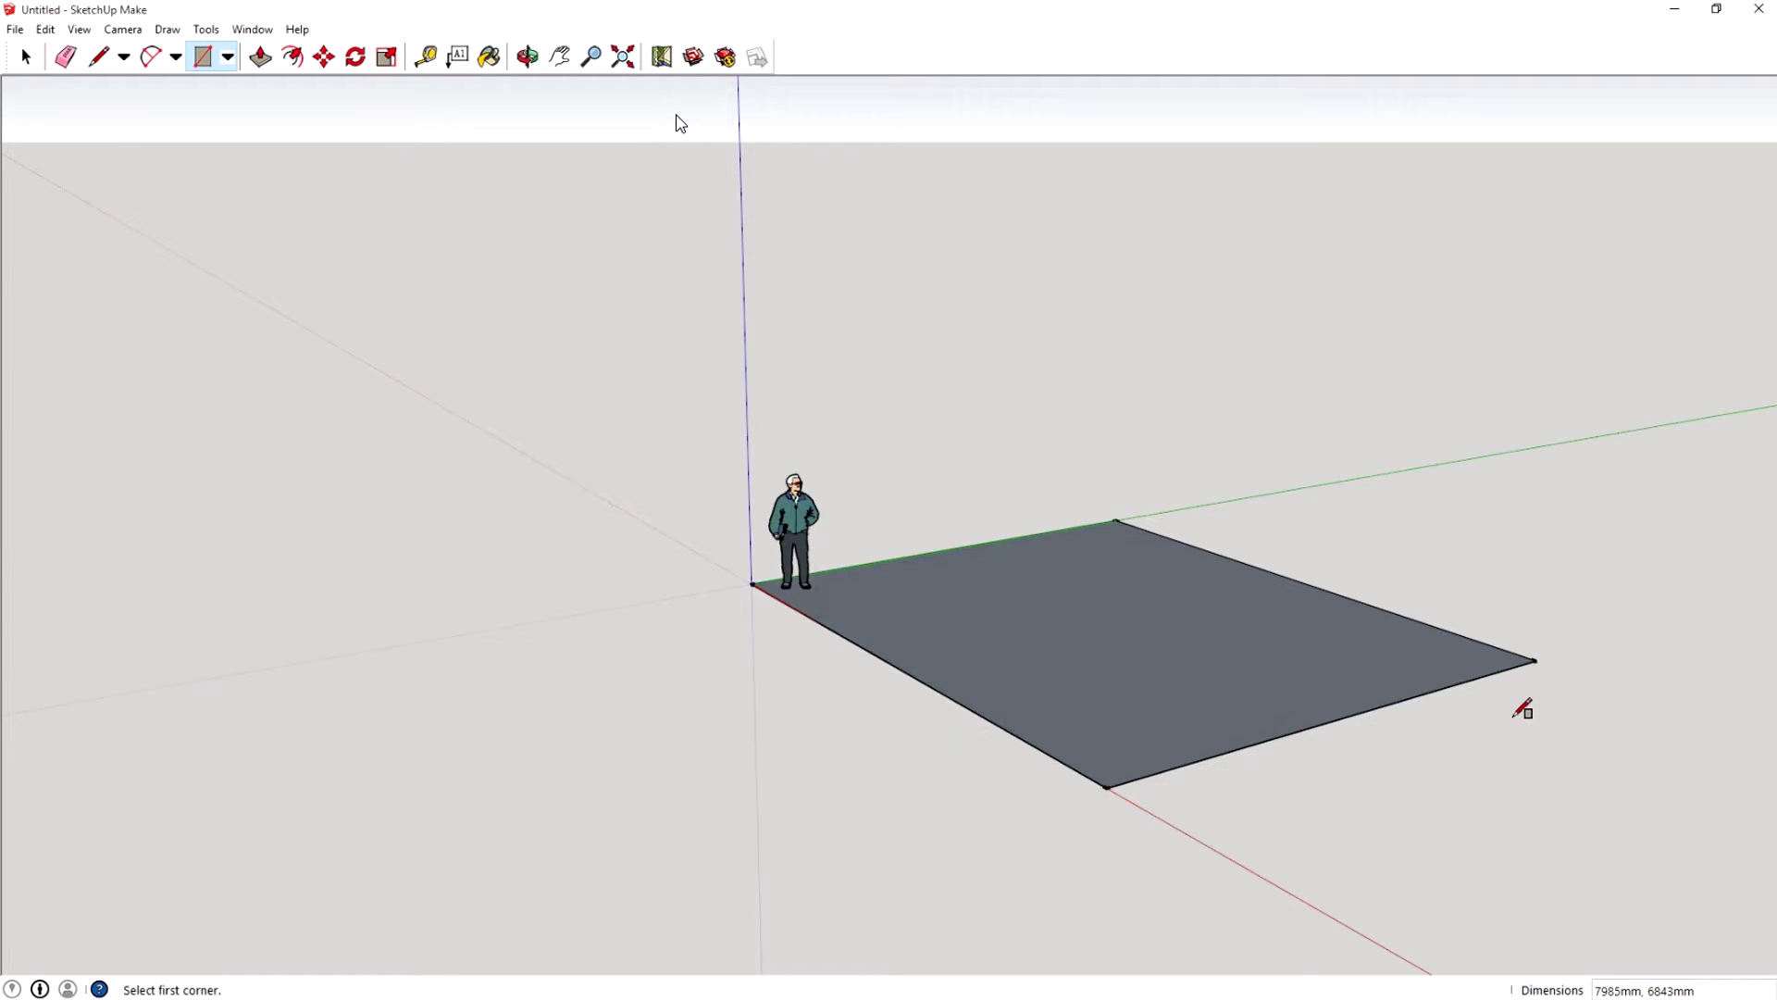
{"action": "type", "text": "5000,"}
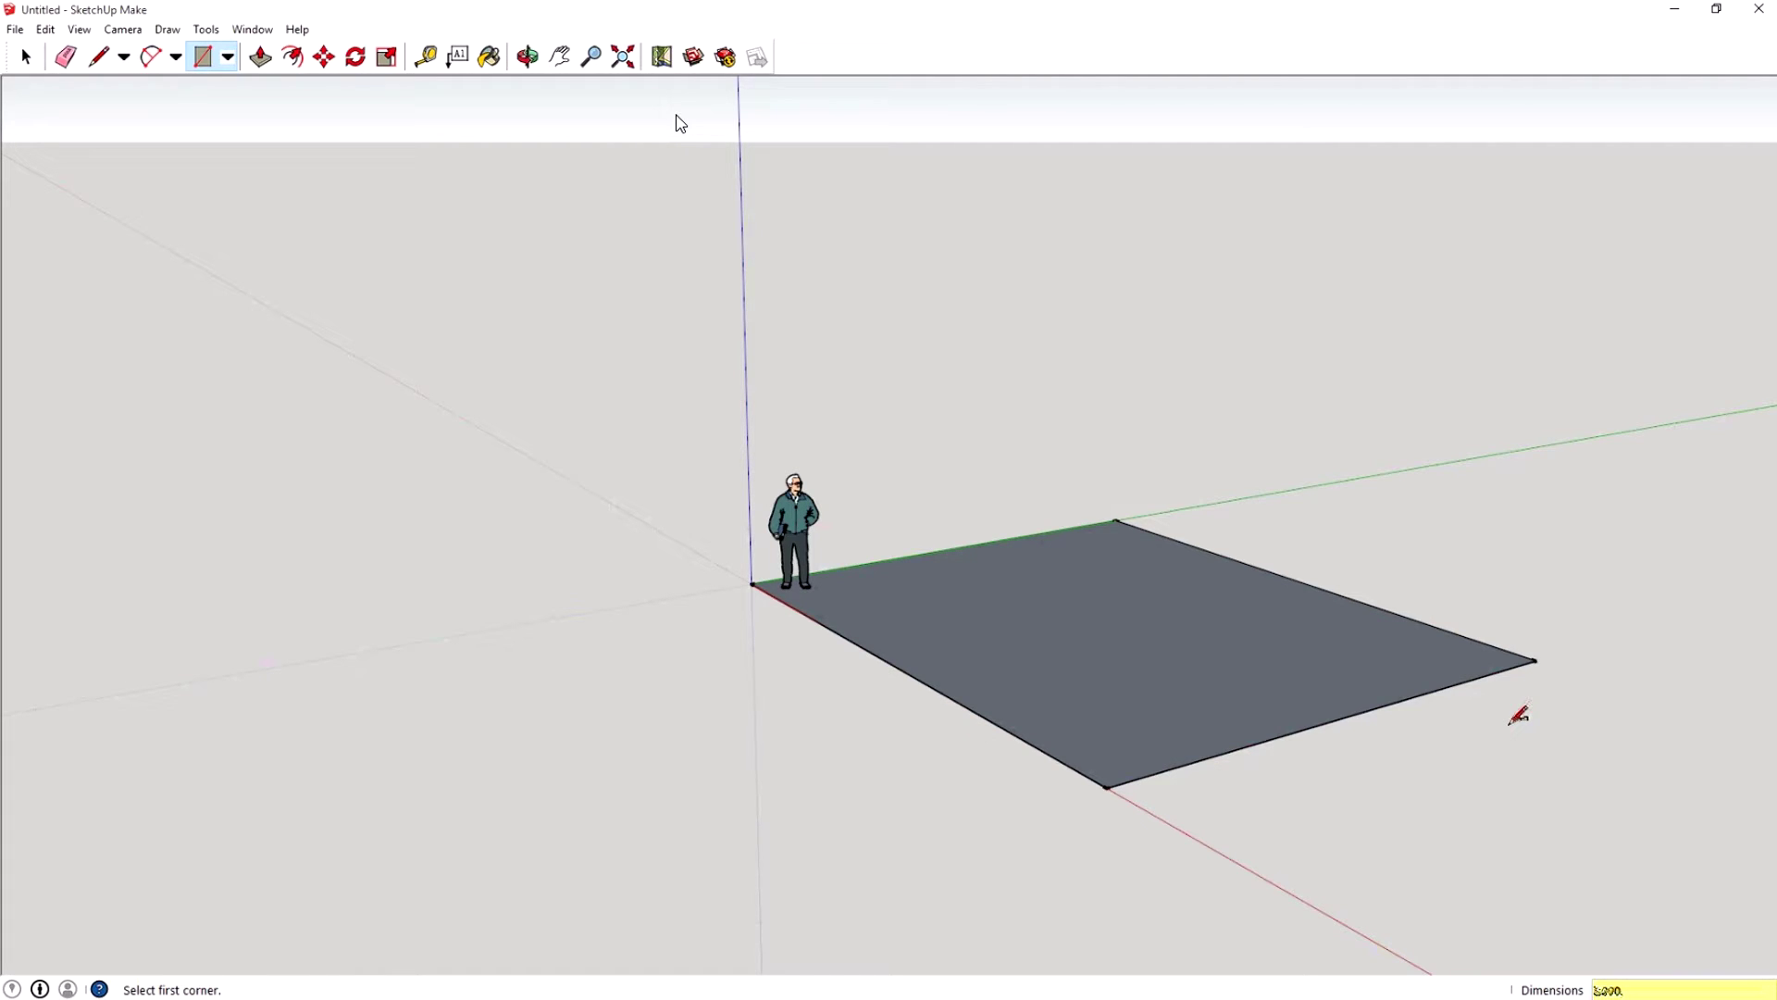
{"action": "type", "text": " 10000"}
{"action": "key", "text": "Return"}
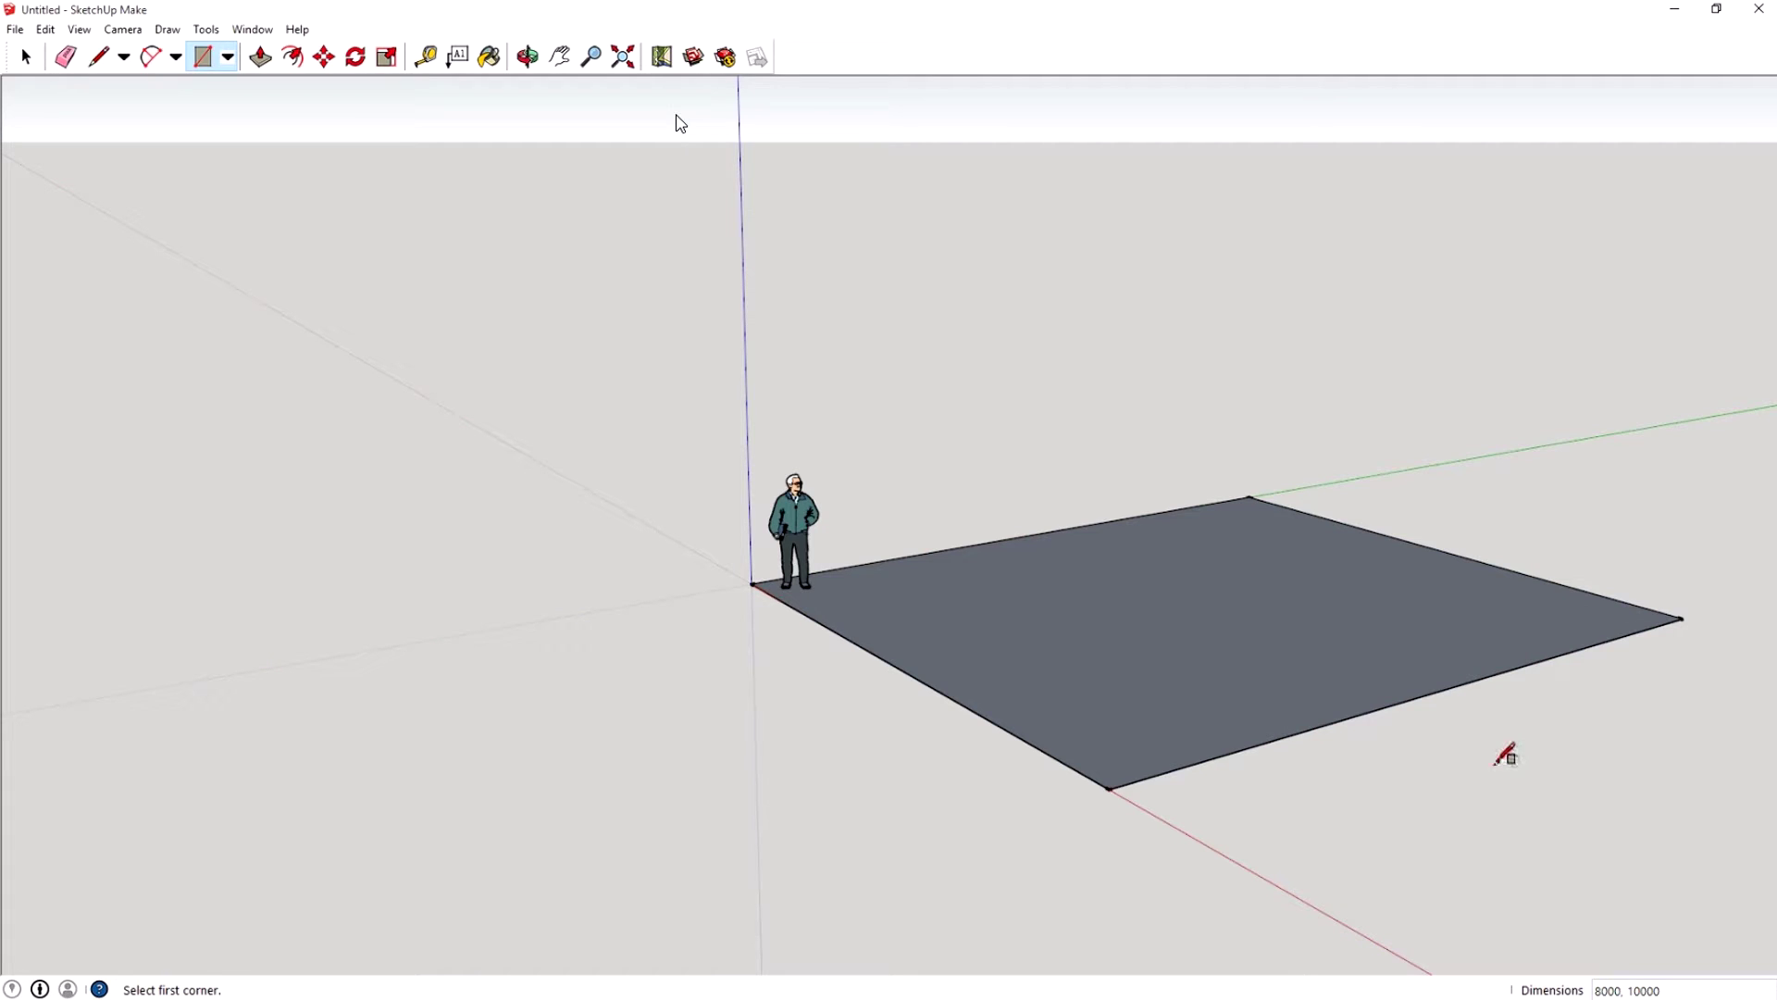
Pull the floor rectangle up into a thin slab about 86 mm thick
{"action": "key", "text": "p"}
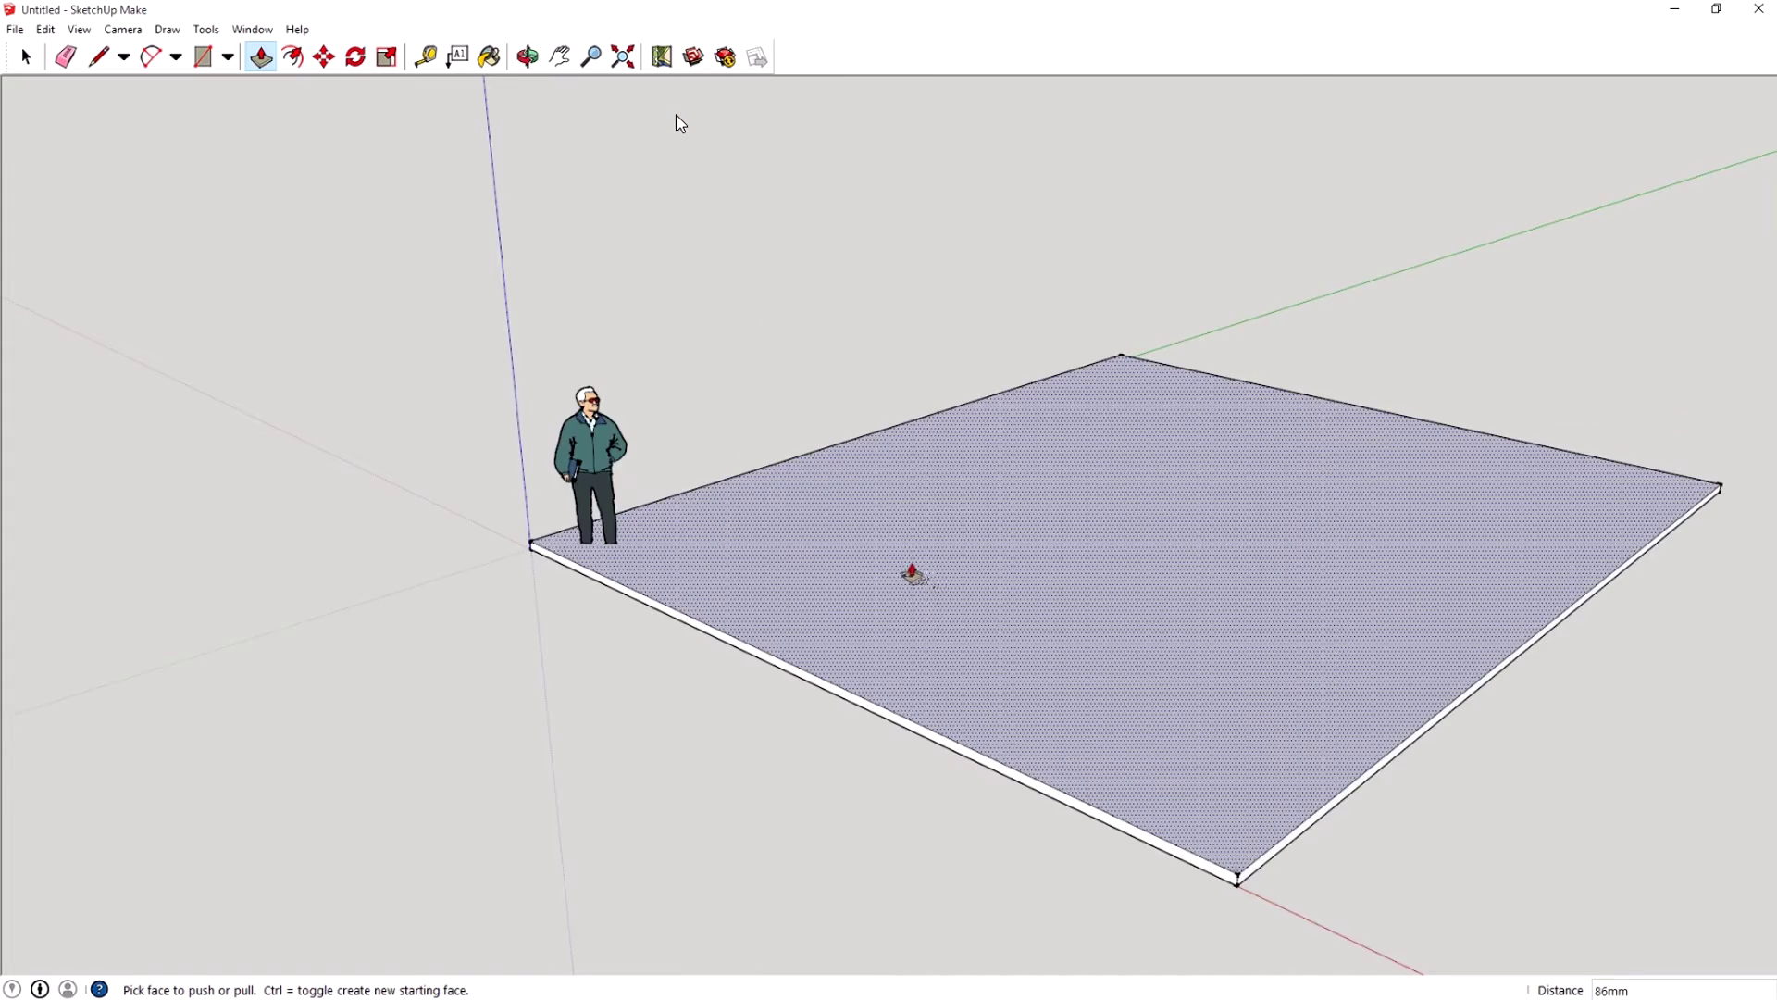
{"action": "scroll", "coordinate": [911, 574], "scroll_direction": "up", "scroll_amount": 2}
{"action": "middle_click_drag", "start_coordinate": [1011, 774], "coordinate": [963, 496]}
{"action": "scroll", "coordinate": [664, 692], "scroll_direction": "up", "scroll_amount": 2}
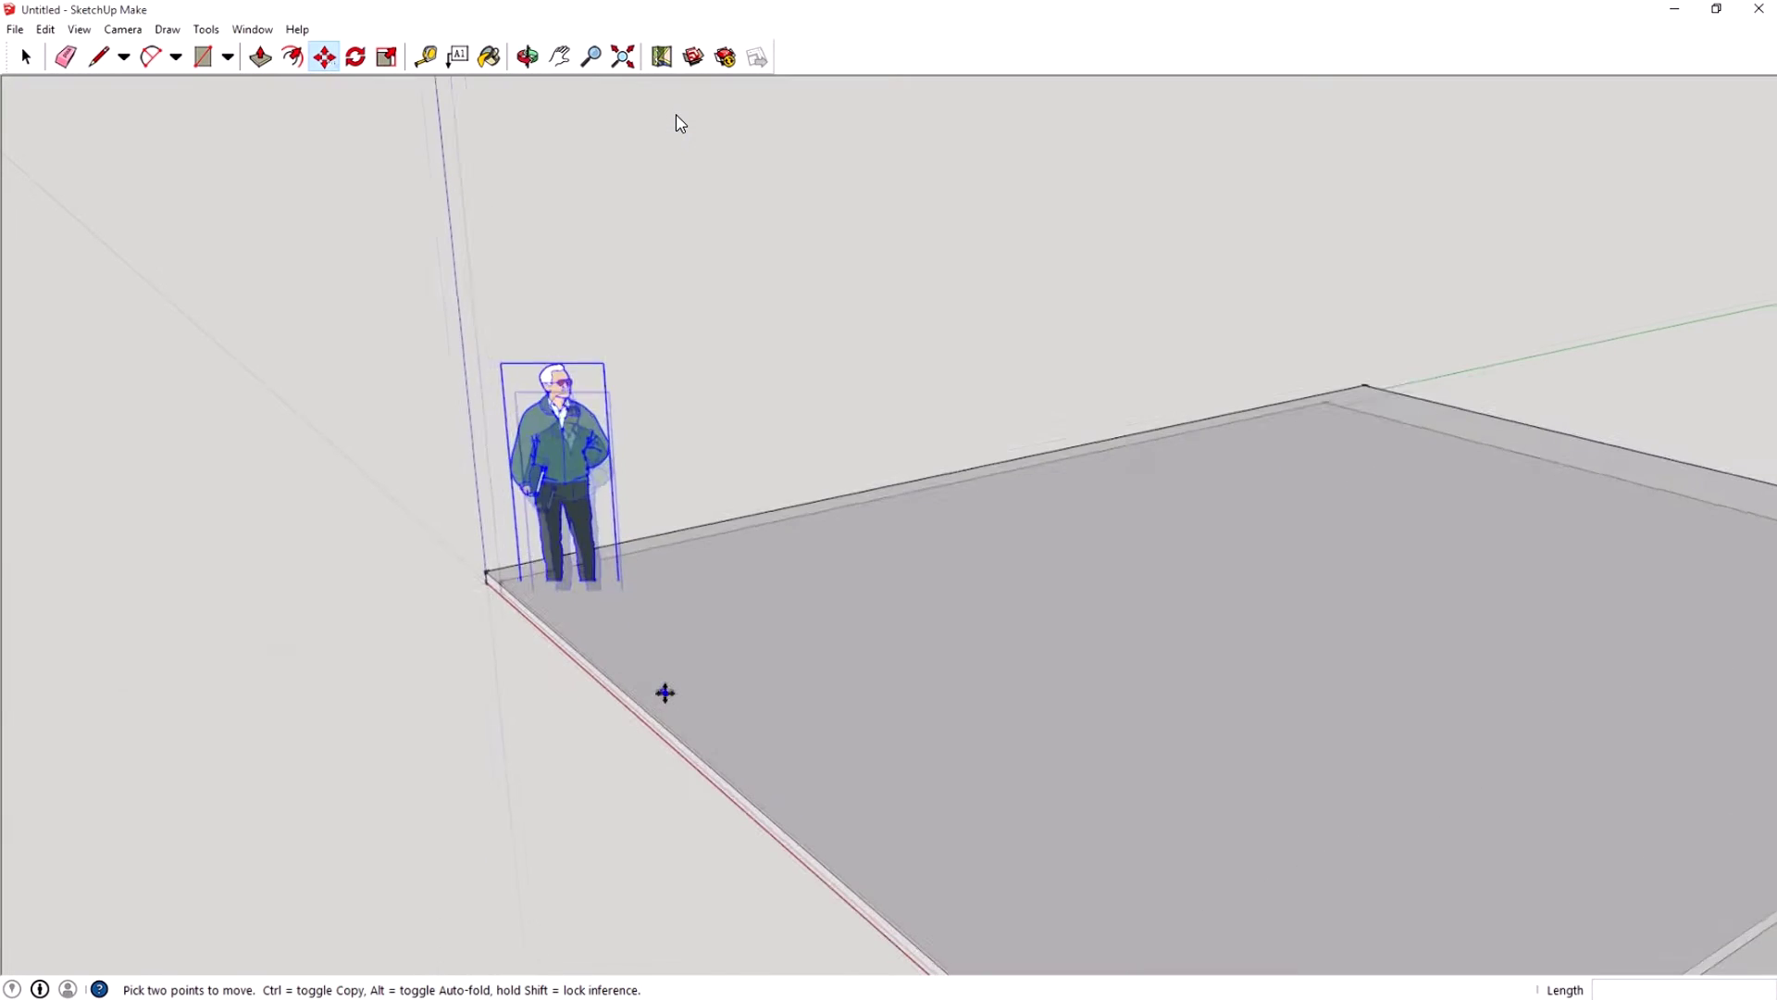
Move the scale figure off the slab's corner so it stands on the floor's top surface
{"action": "scroll", "coordinate": [664, 693], "scroll_direction": "up", "scroll_amount": 3}
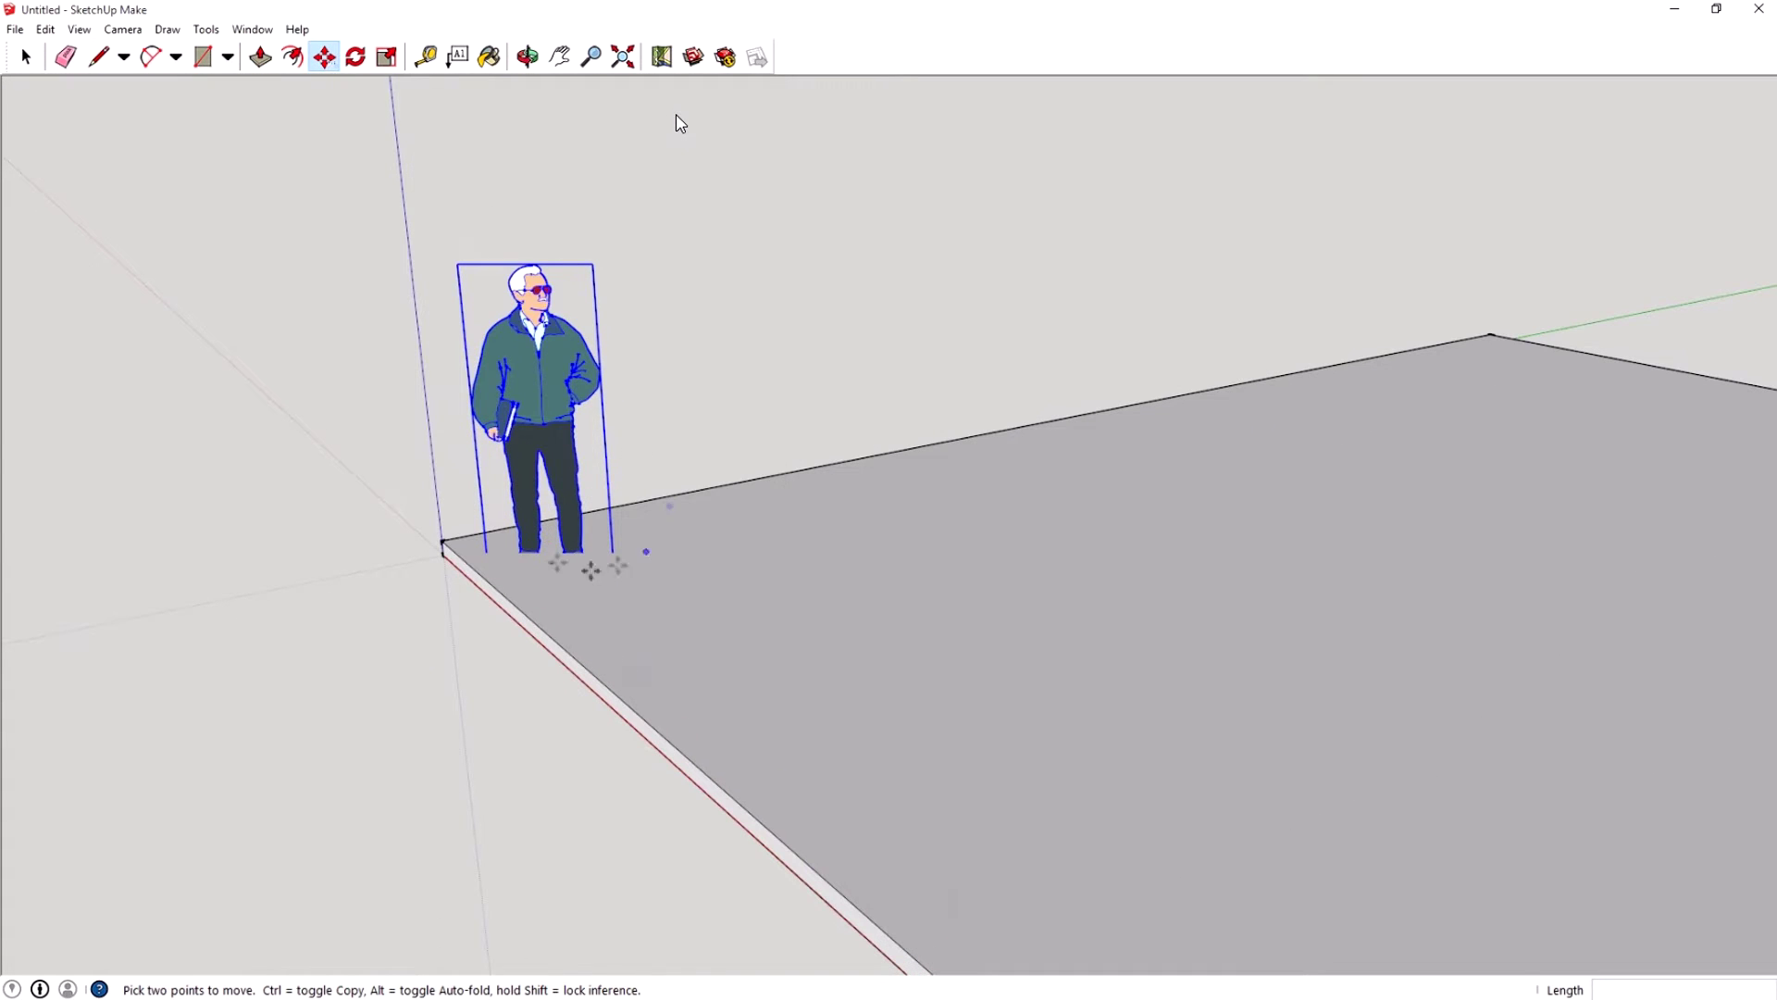
{"action": "left_click", "coordinate": [532, 369]}
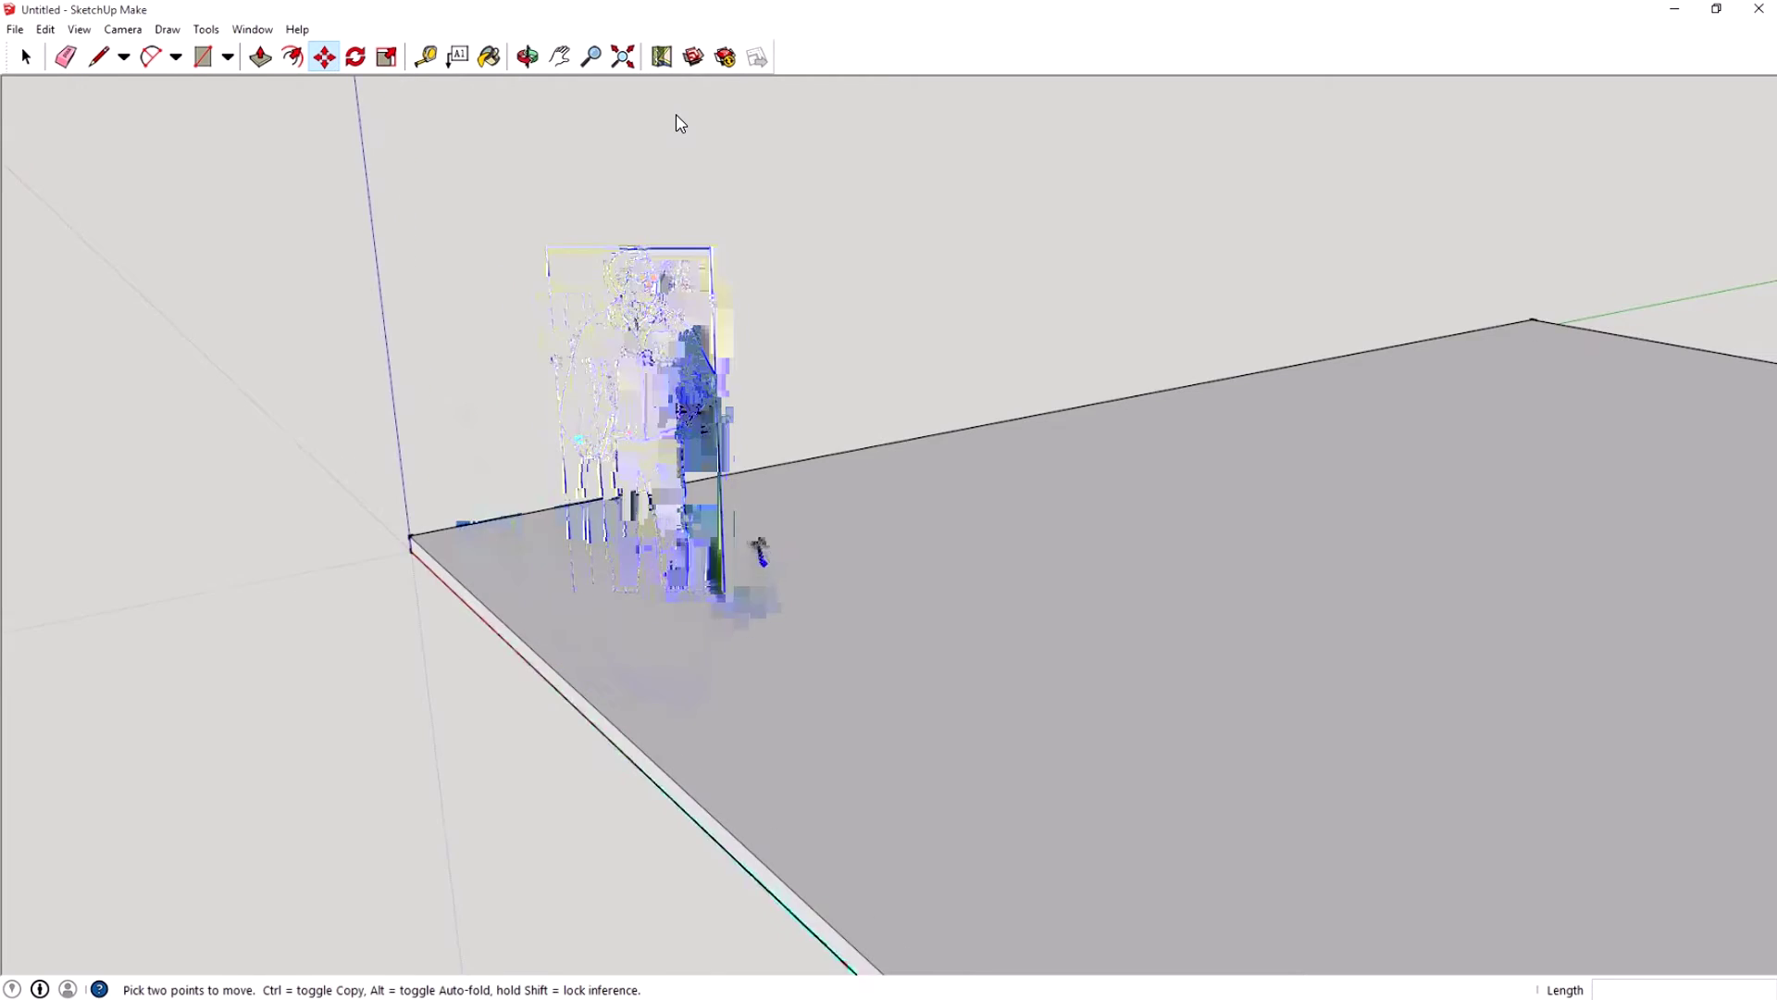
{"action": "middle_click_drag", "start_coordinate": [696, 429], "coordinate": [852, 454]}
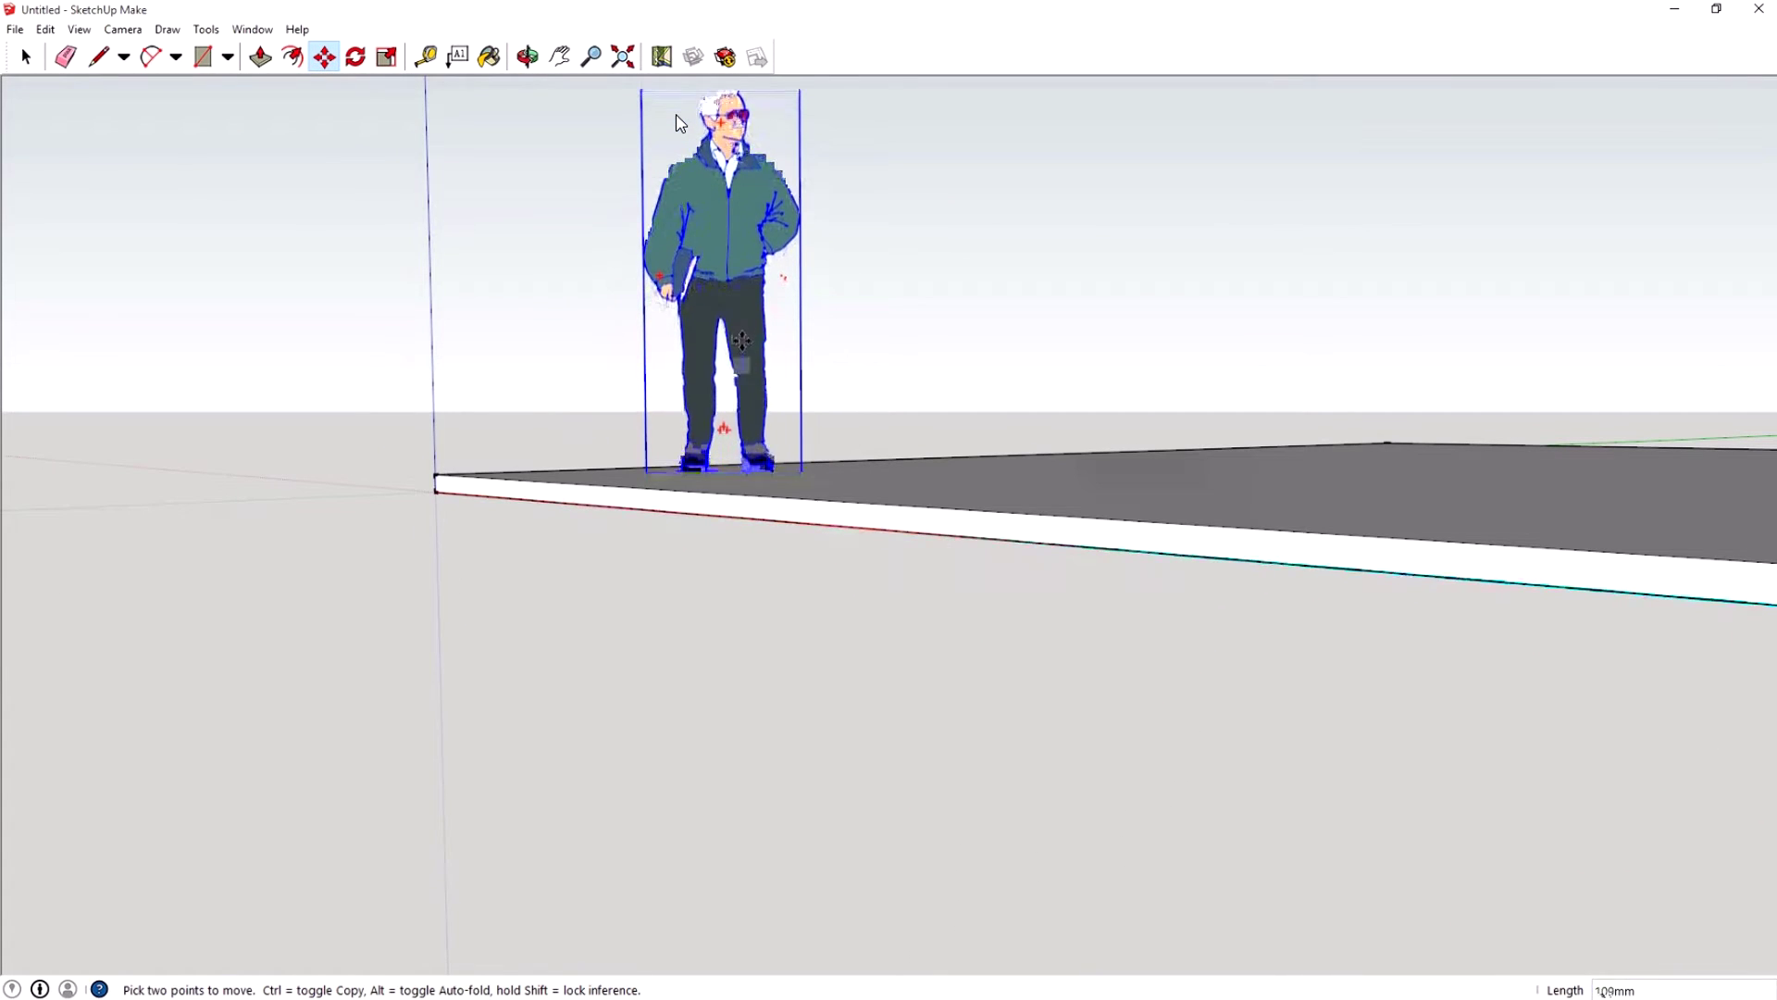
{"action": "middle_click_drag", "start_coordinate": [813, 361], "coordinate": [814, 588]}
{"action": "scroll", "coordinate": [812, 585], "scroll_direction": "down", "scroll_amount": 5}
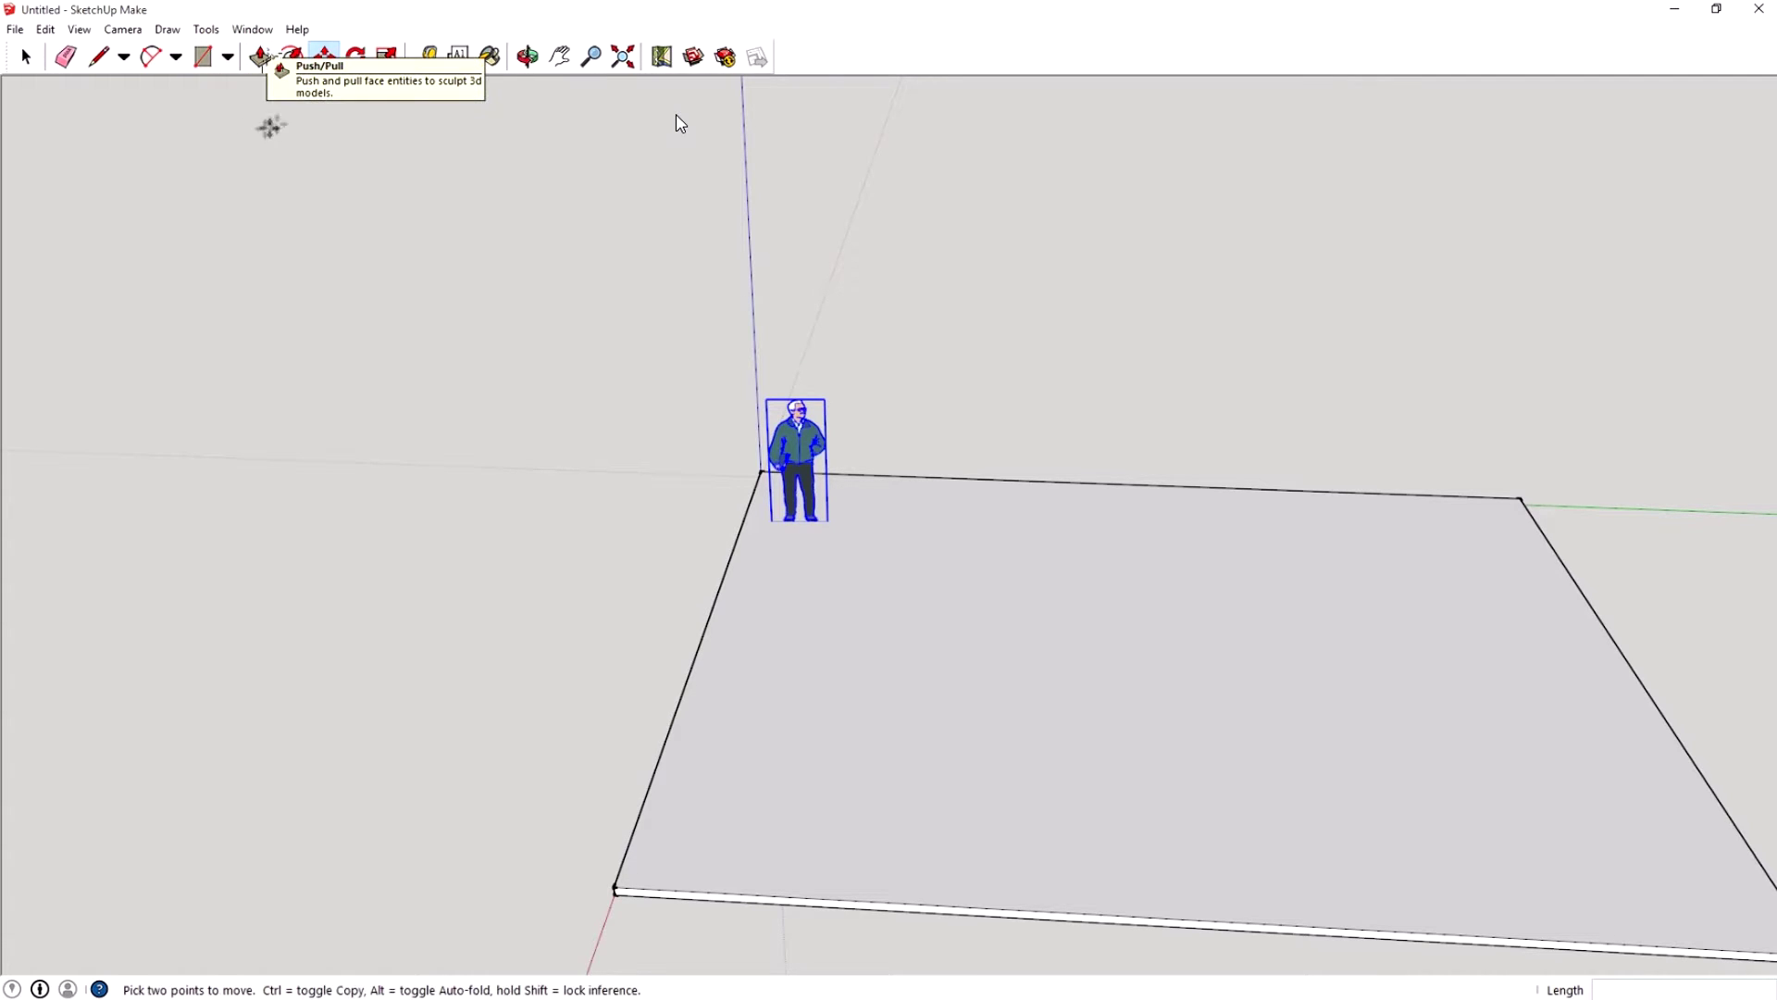
Offset the outline of the slab's top face inward to mark a narrow wall border on all sides
{"action": "middle_click_drag", "start_coordinate": [958, 718], "coordinate": [1087, 797]}
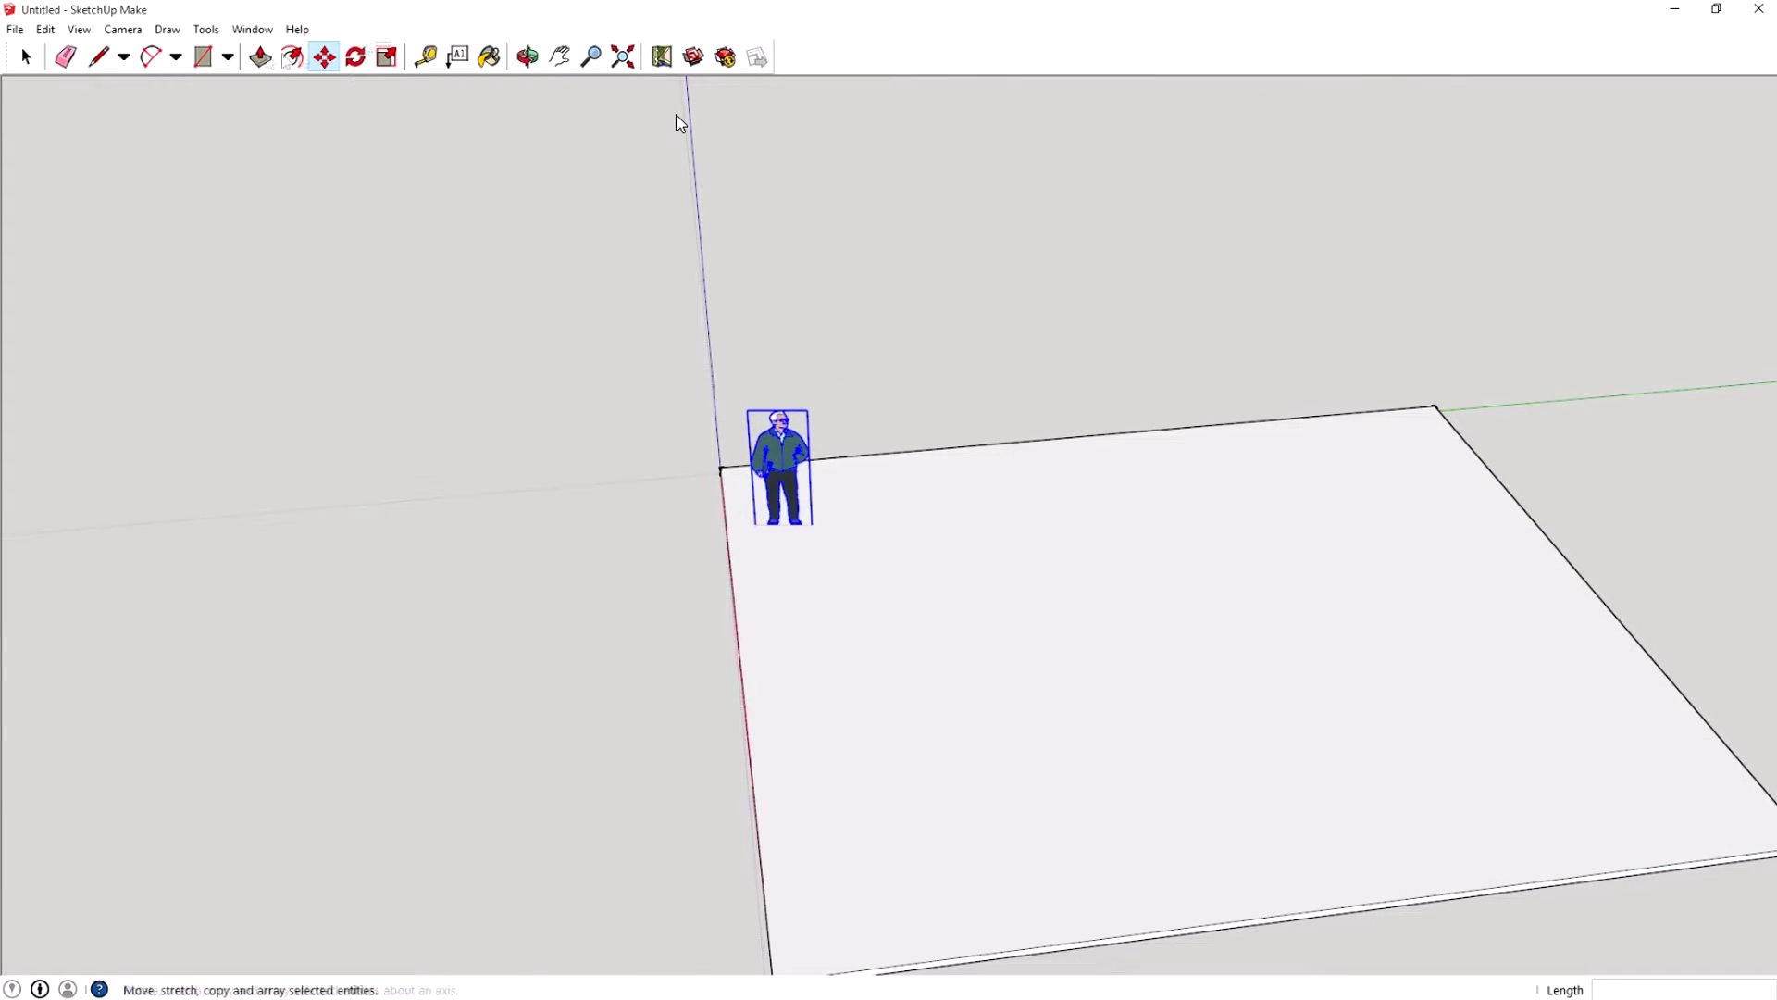
{"action": "left_click", "coordinate": [293, 57]}
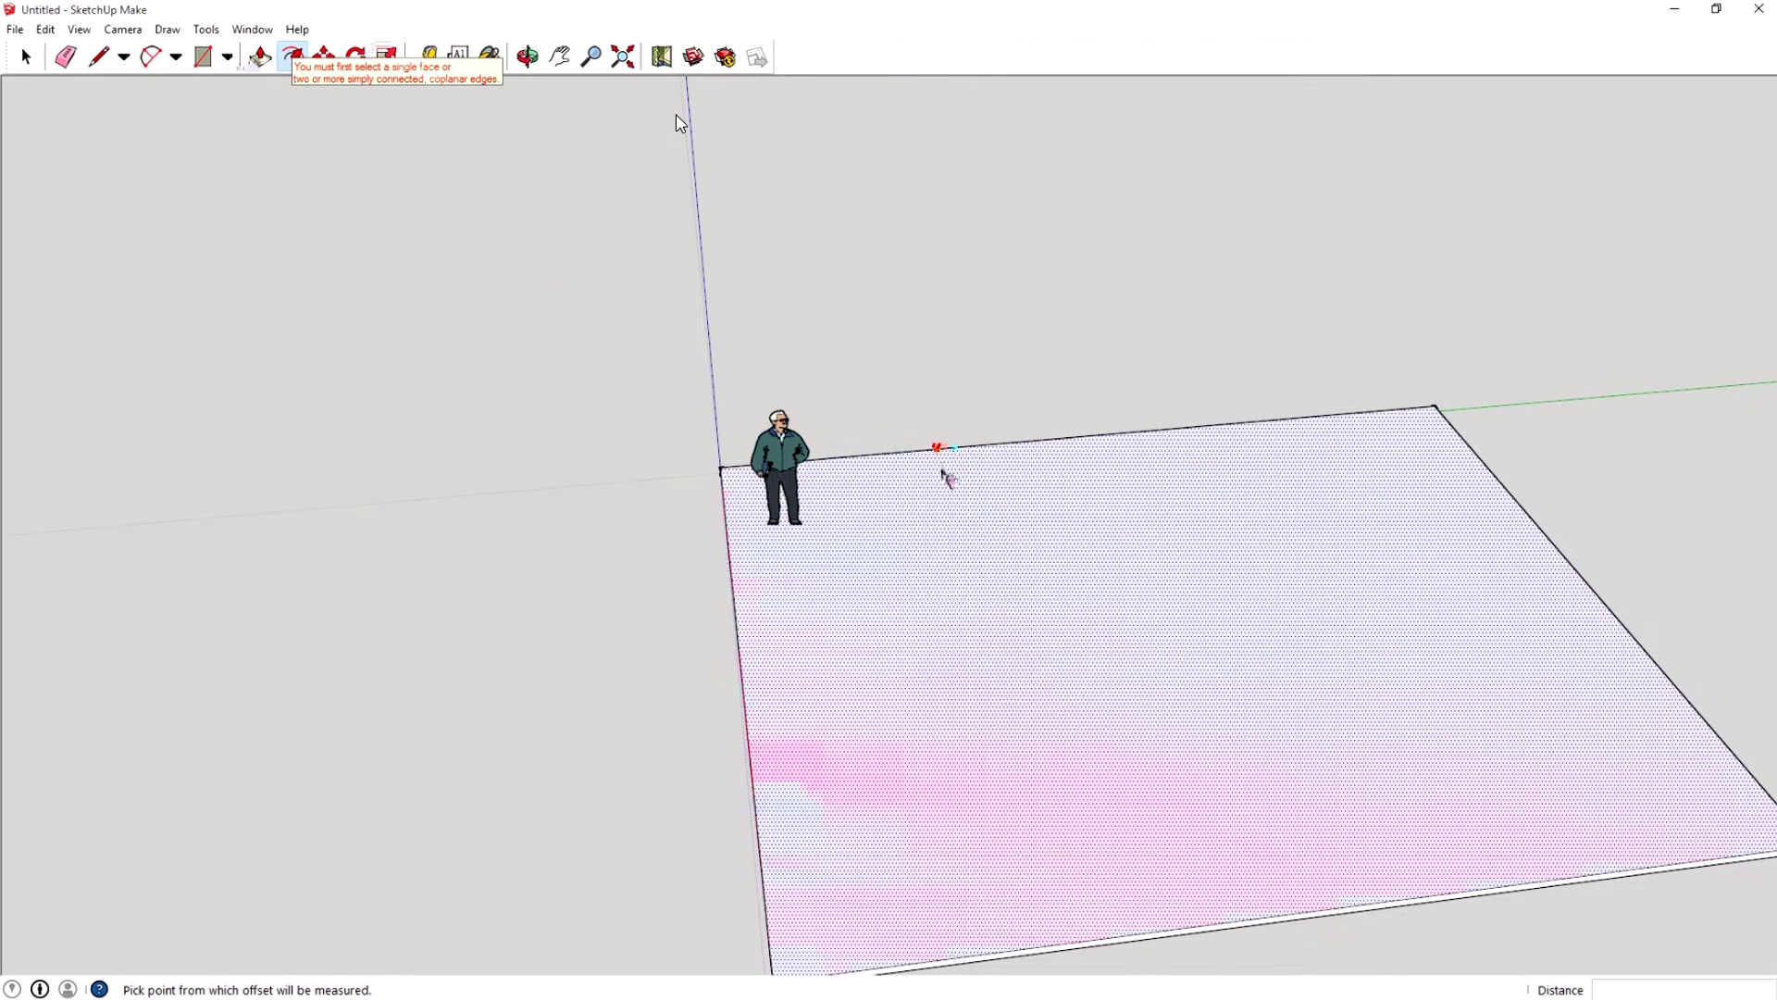
{"action": "left_click", "coordinate": [942, 470]}
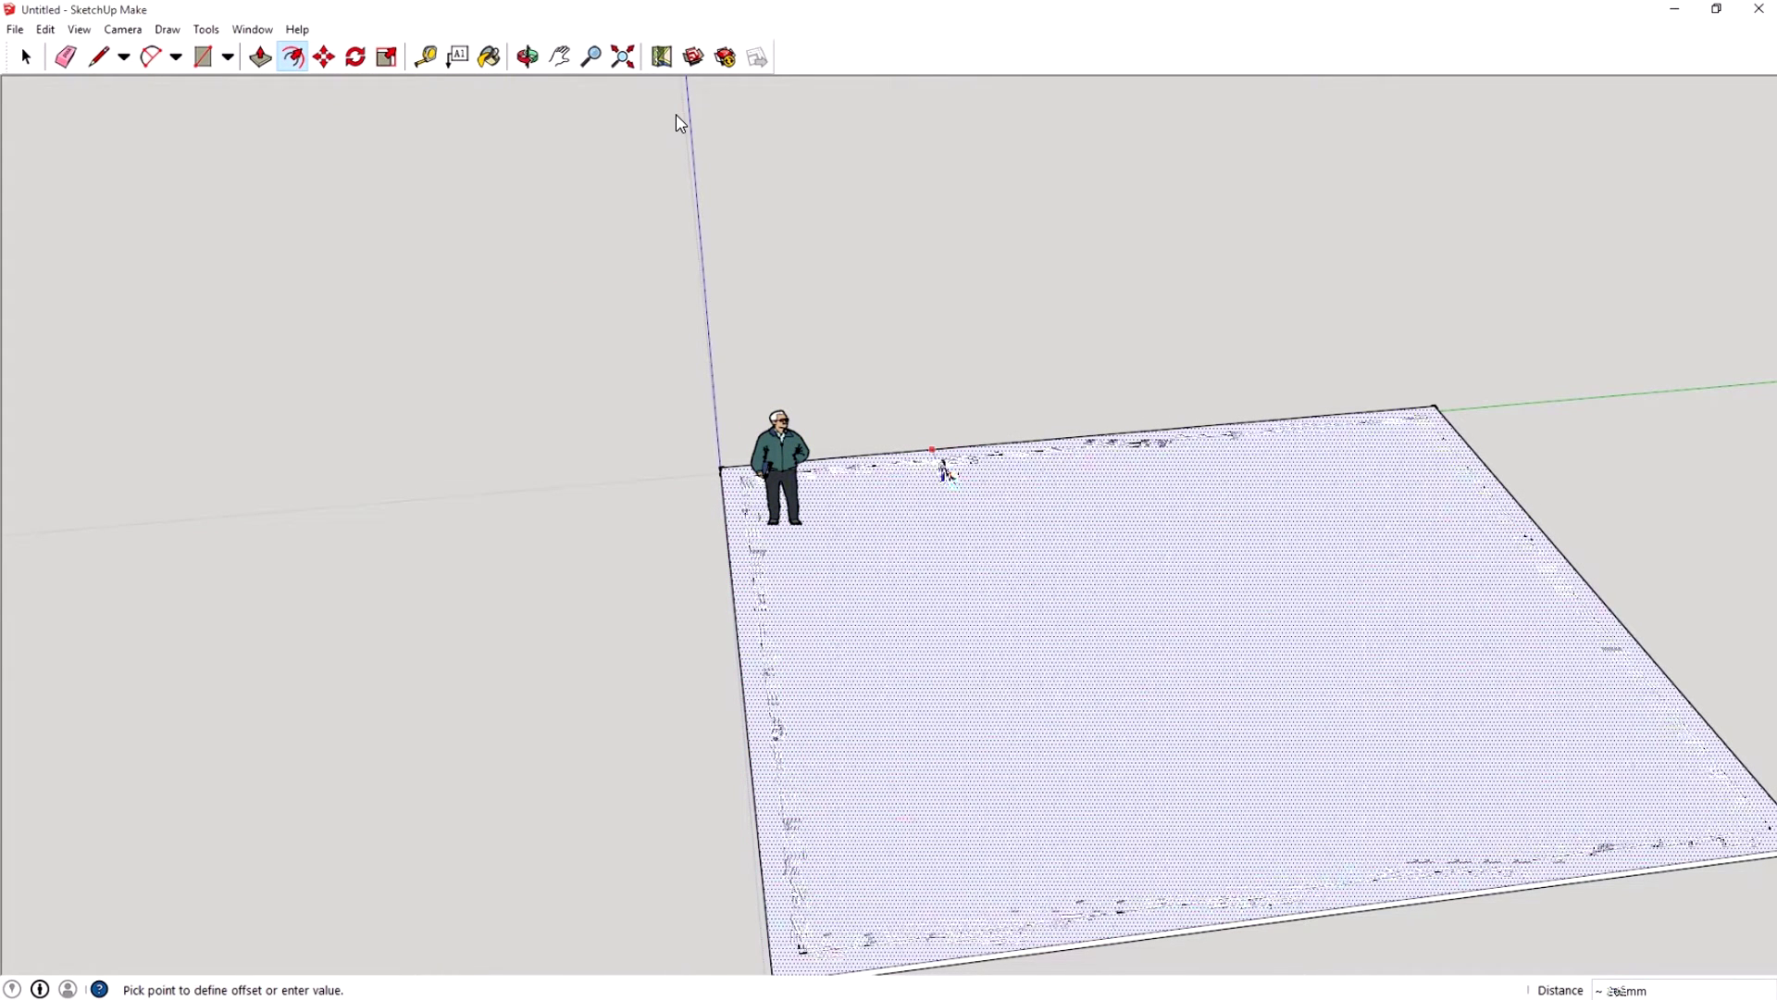
{"action": "left_click", "coordinate": [944, 470]}
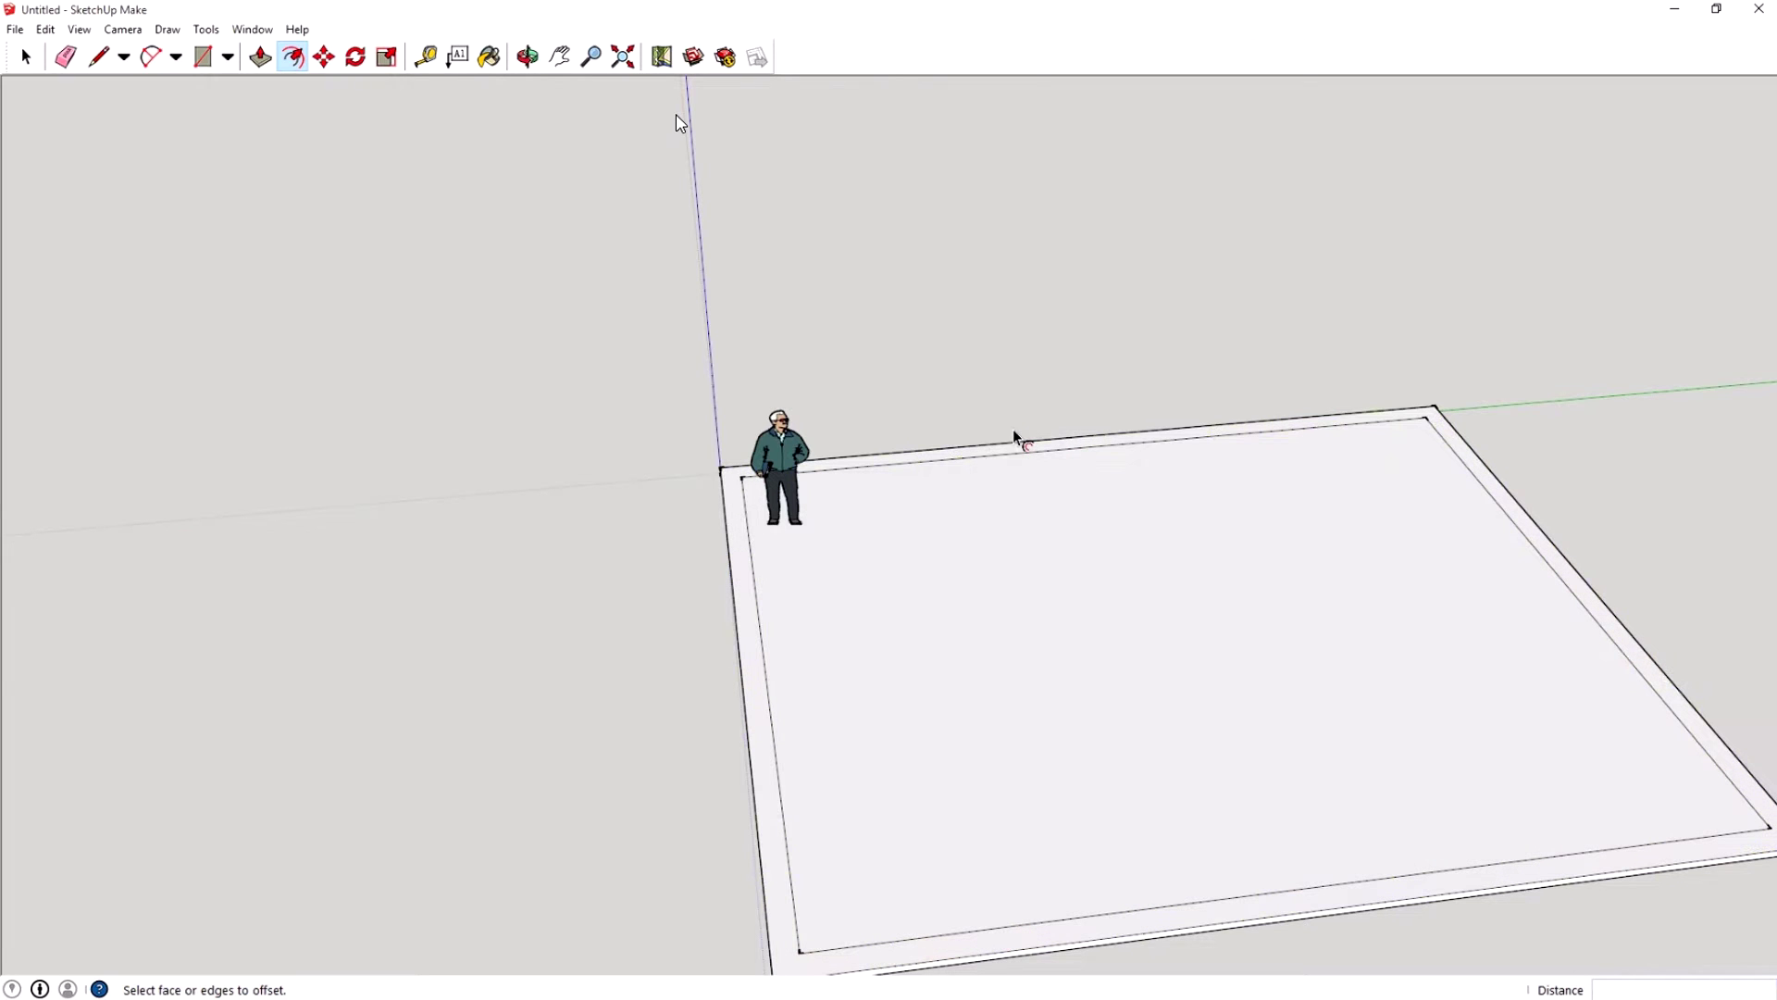
{"action": "left_click", "coordinate": [1065, 452]}
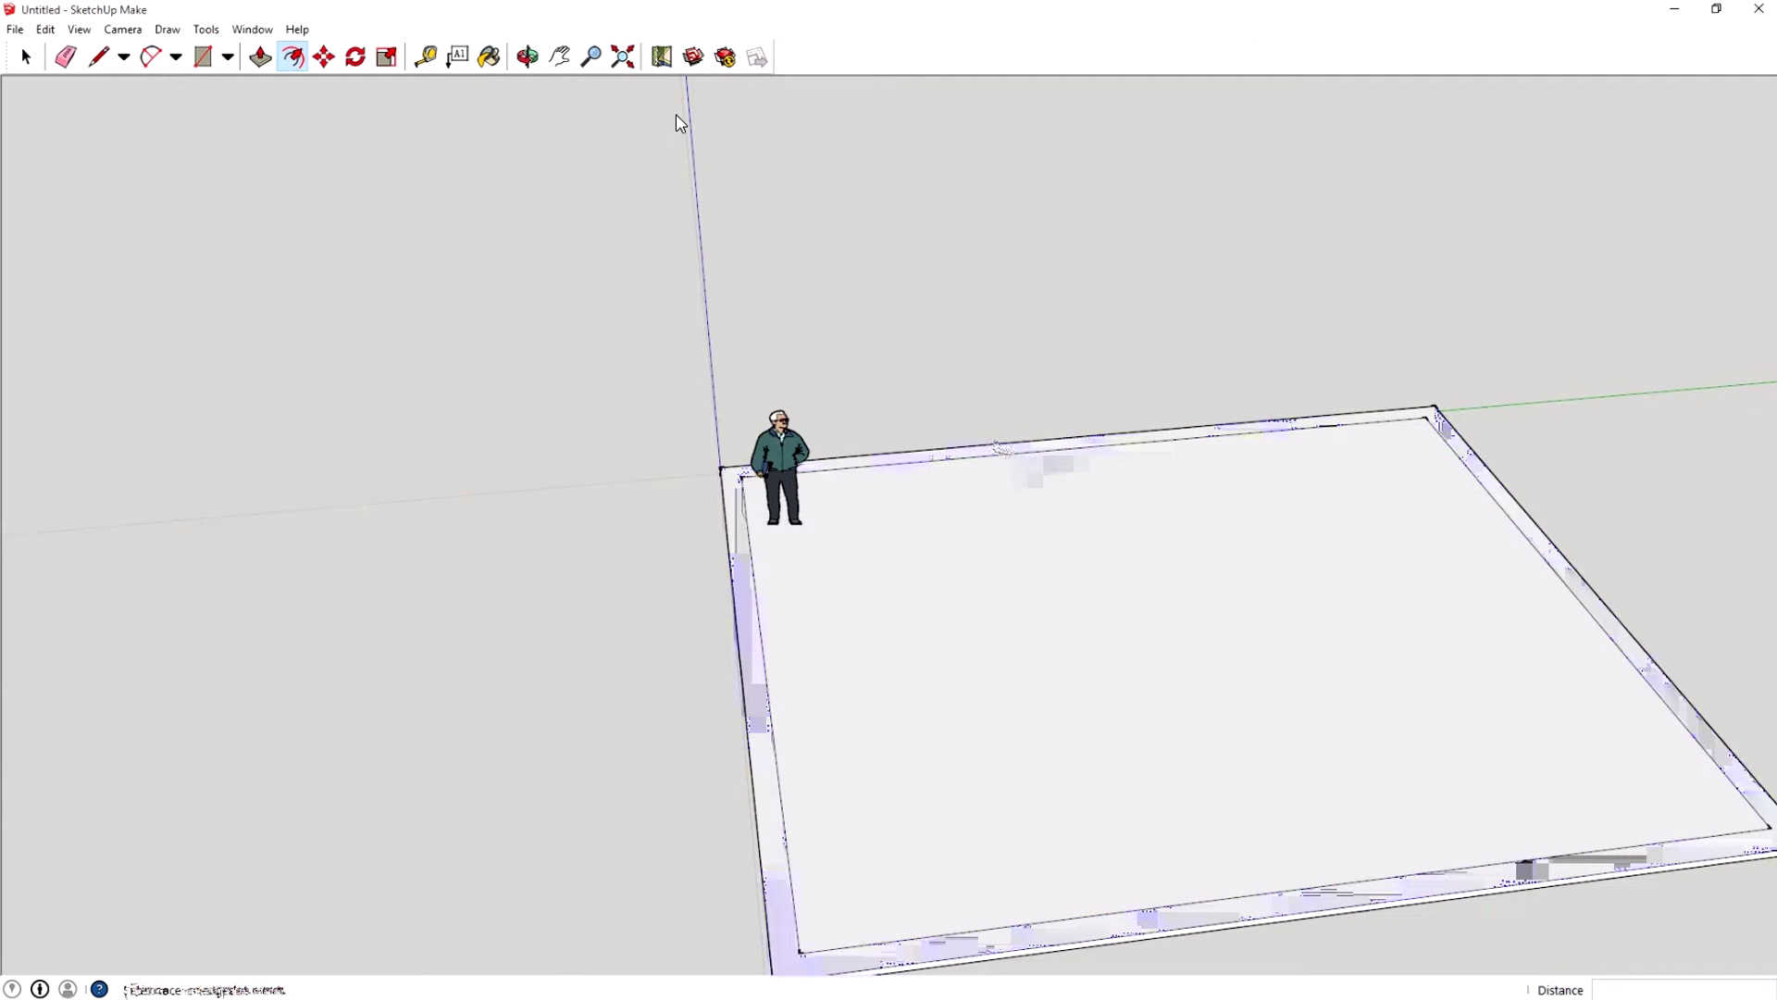
{"action": "left_click", "coordinate": [996, 451]}
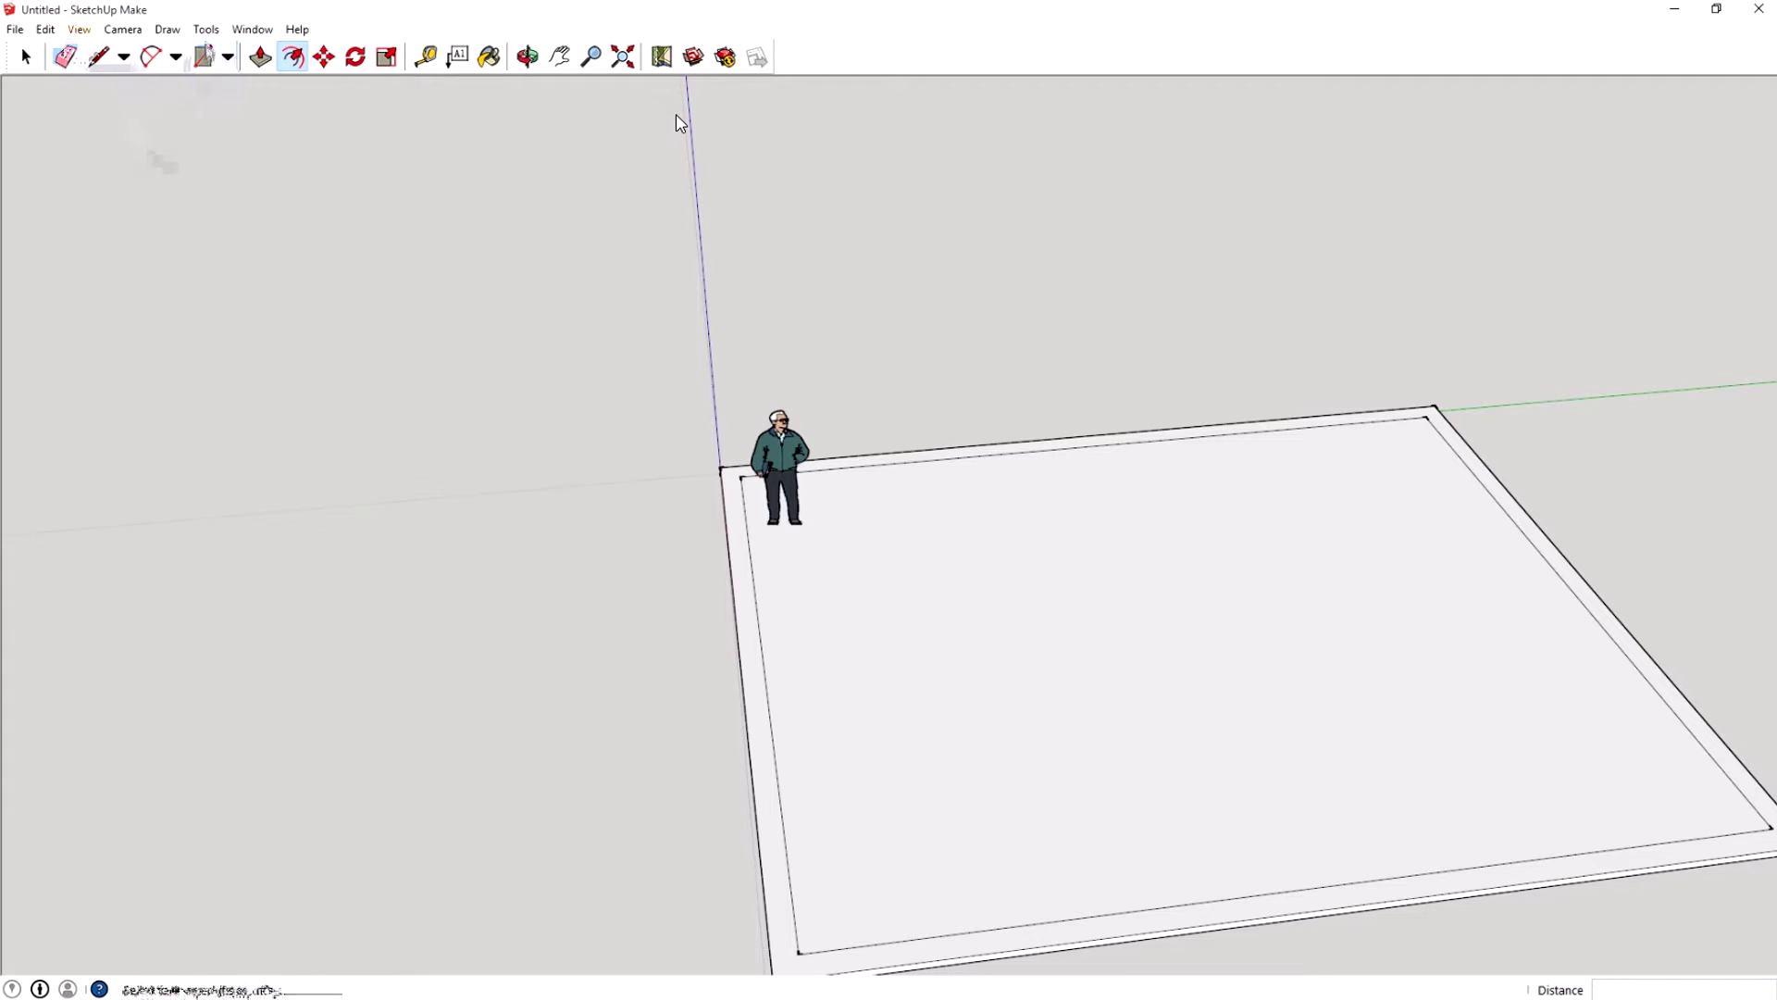
Pull the border face around the floor up 5000 mm to raise the four walls
{"action": "middle_click_drag", "start_coordinate": [1074, 643], "coordinate": [998, 606]}
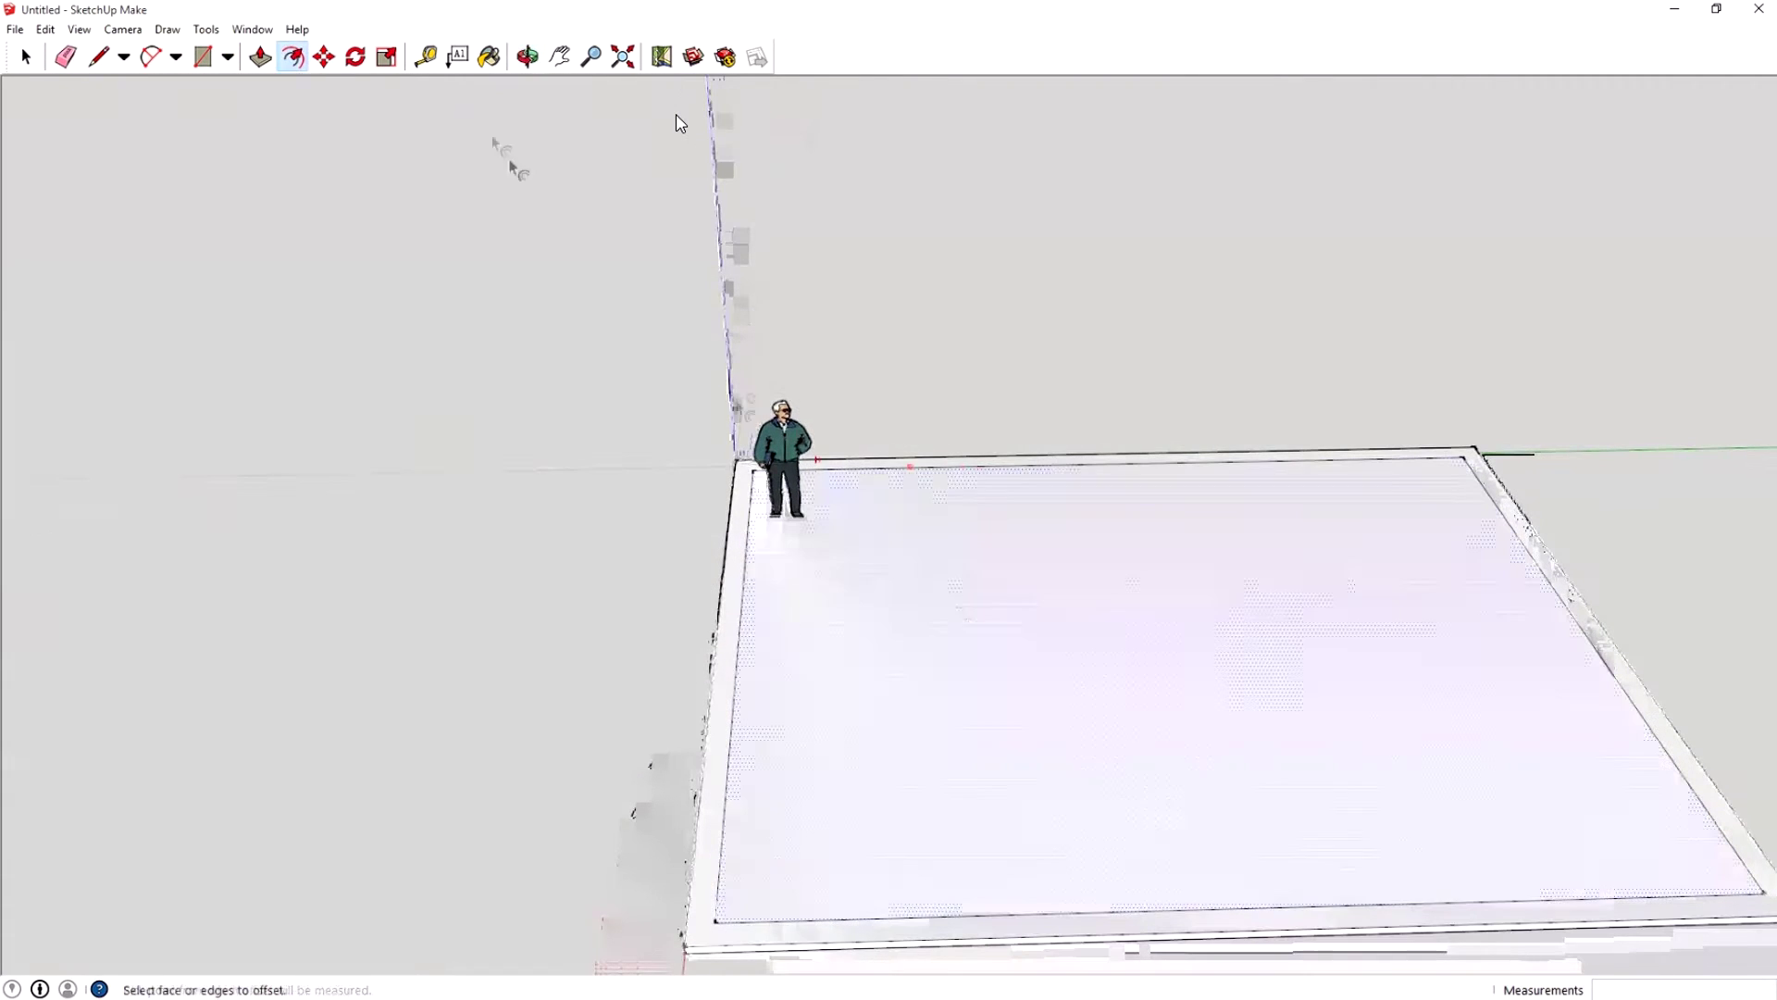
{"action": "left_click", "coordinate": [260, 56]}
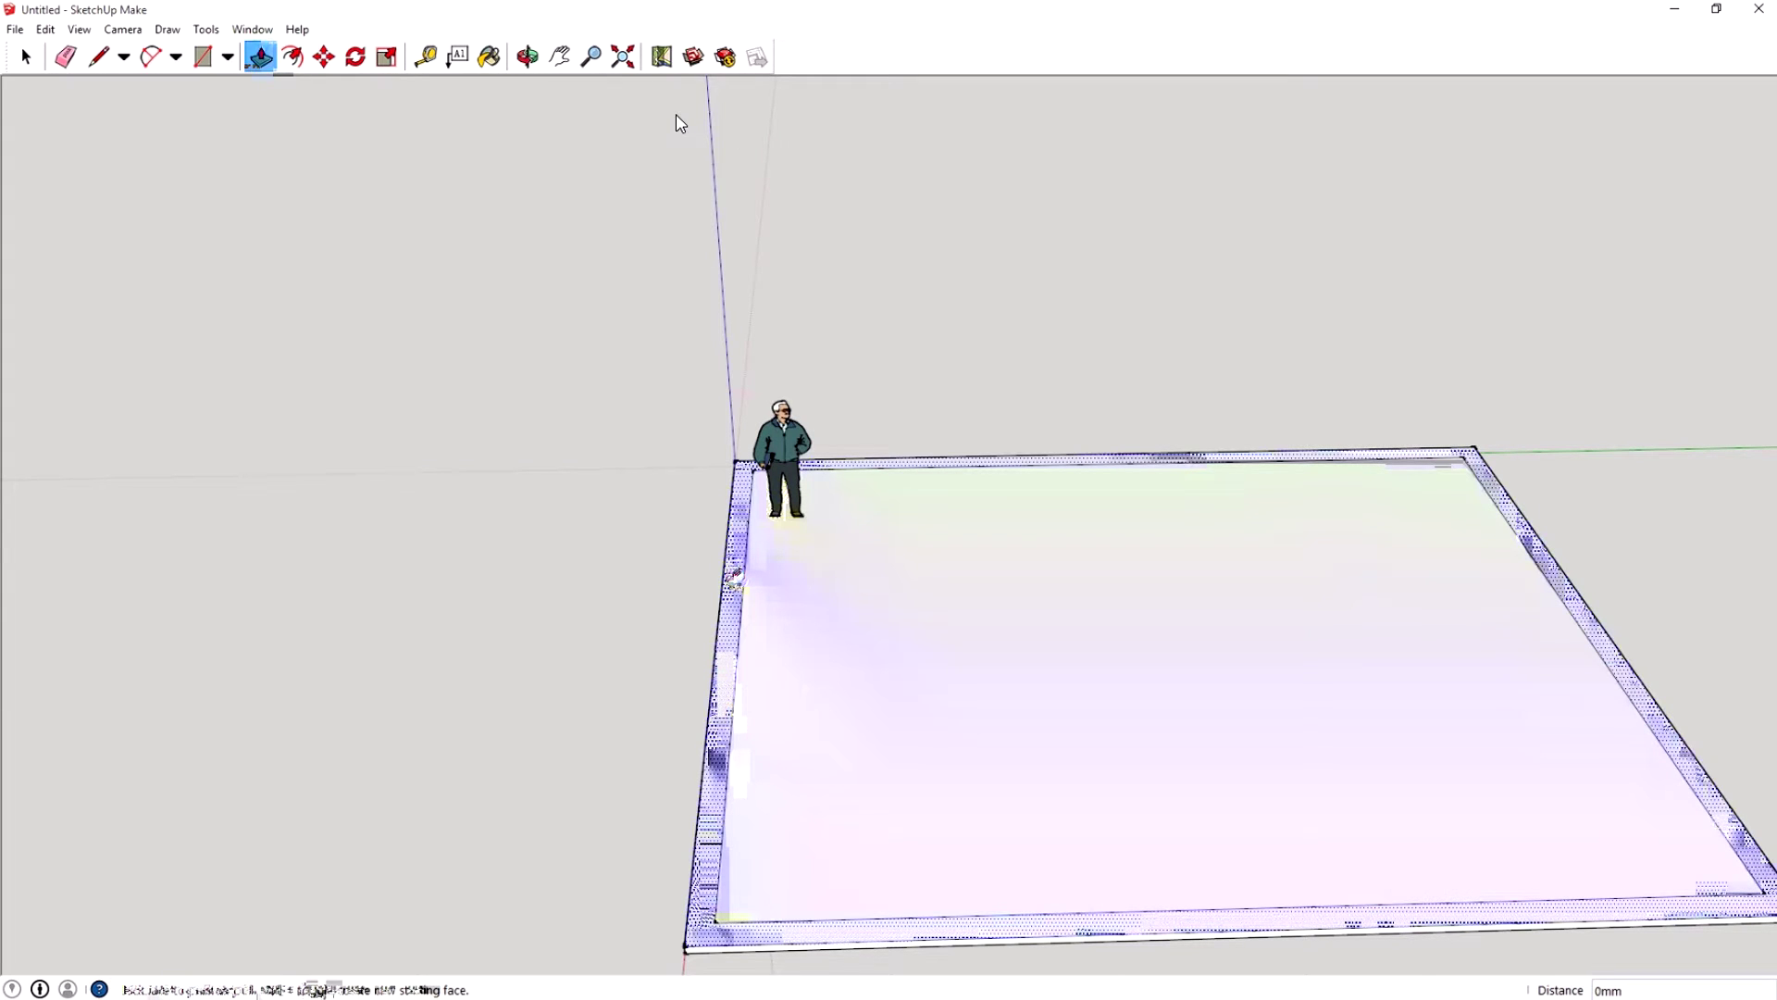
{"action": "left_click_drag", "start_coordinate": [734, 575], "coordinate": [718, 335]}
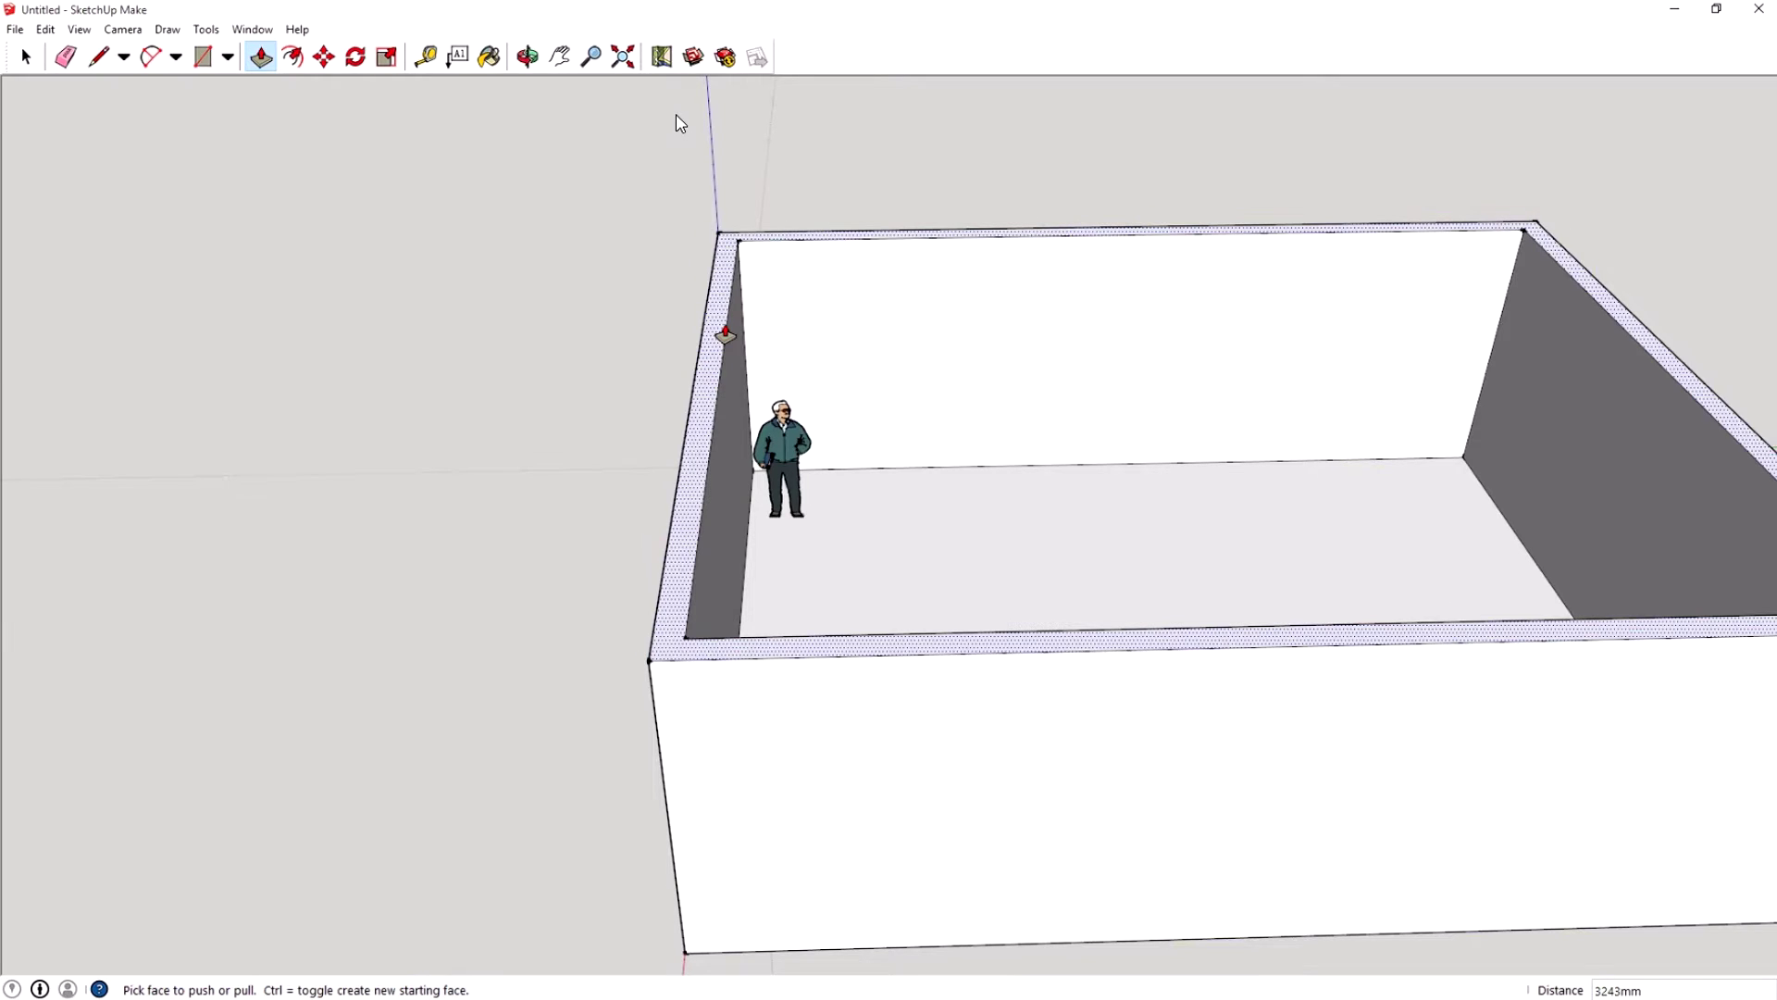
{"action": "left_click", "coordinate": [725, 333]}
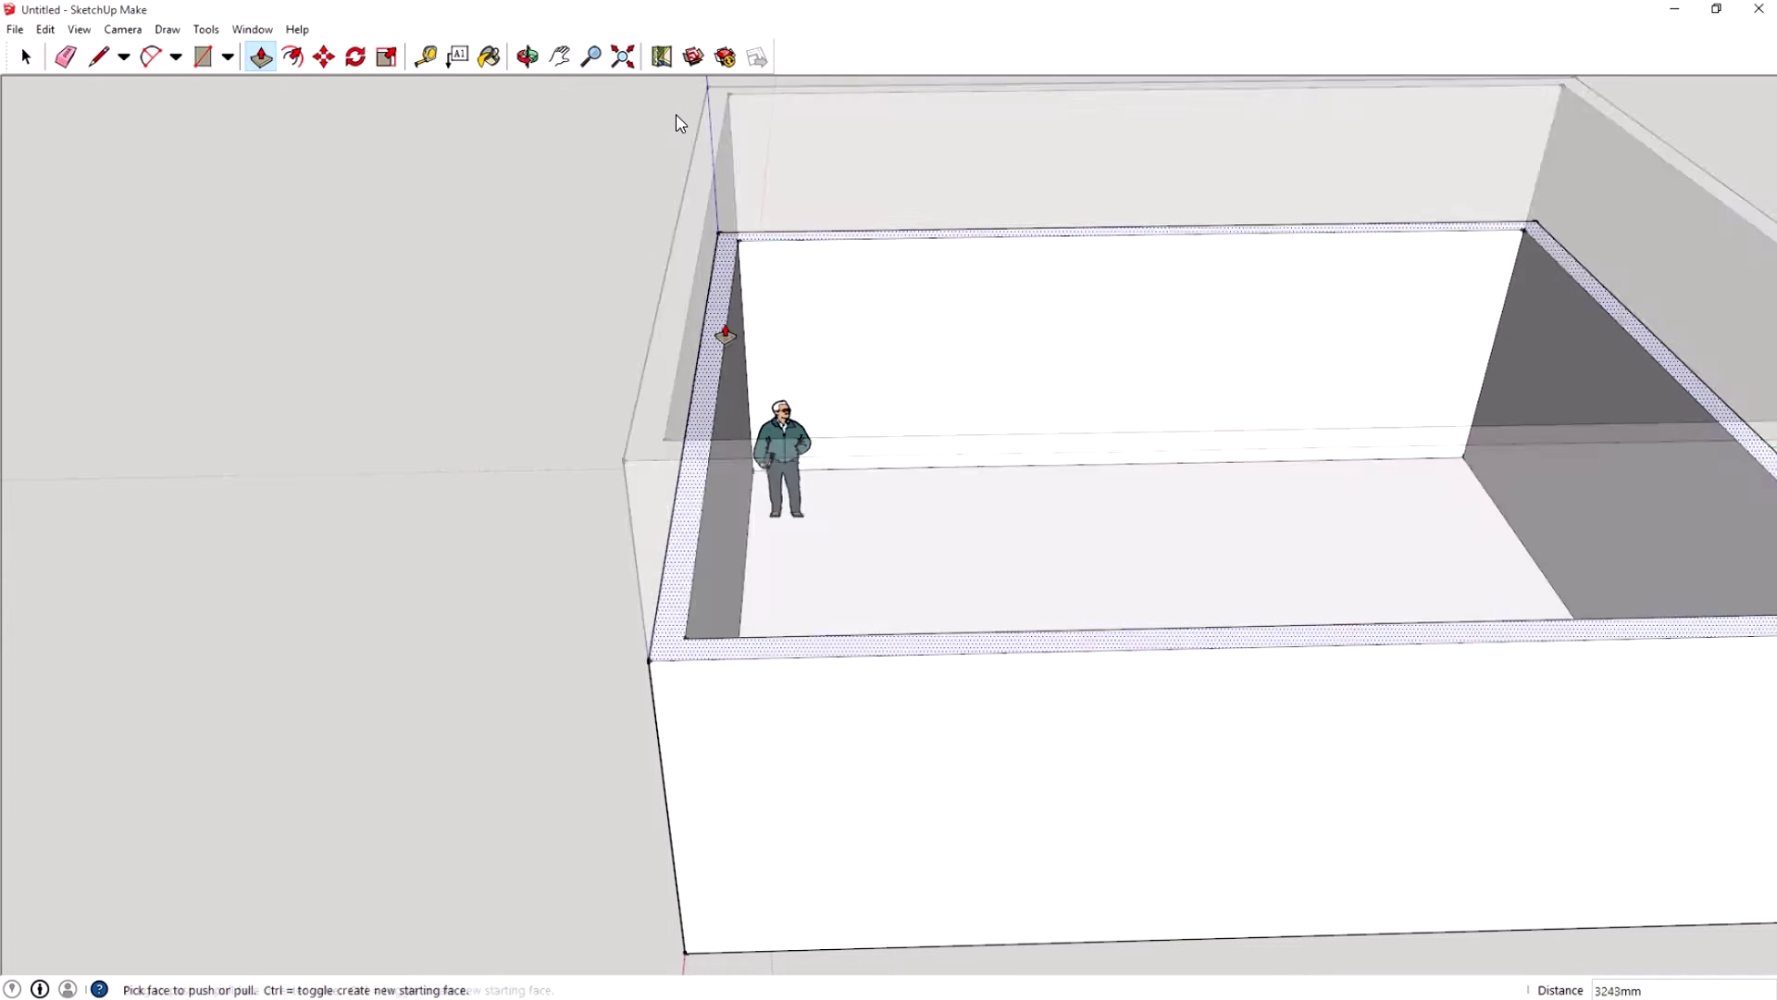
{"action": "type", "text": "5000"}
{"action": "key", "text": "Return"}
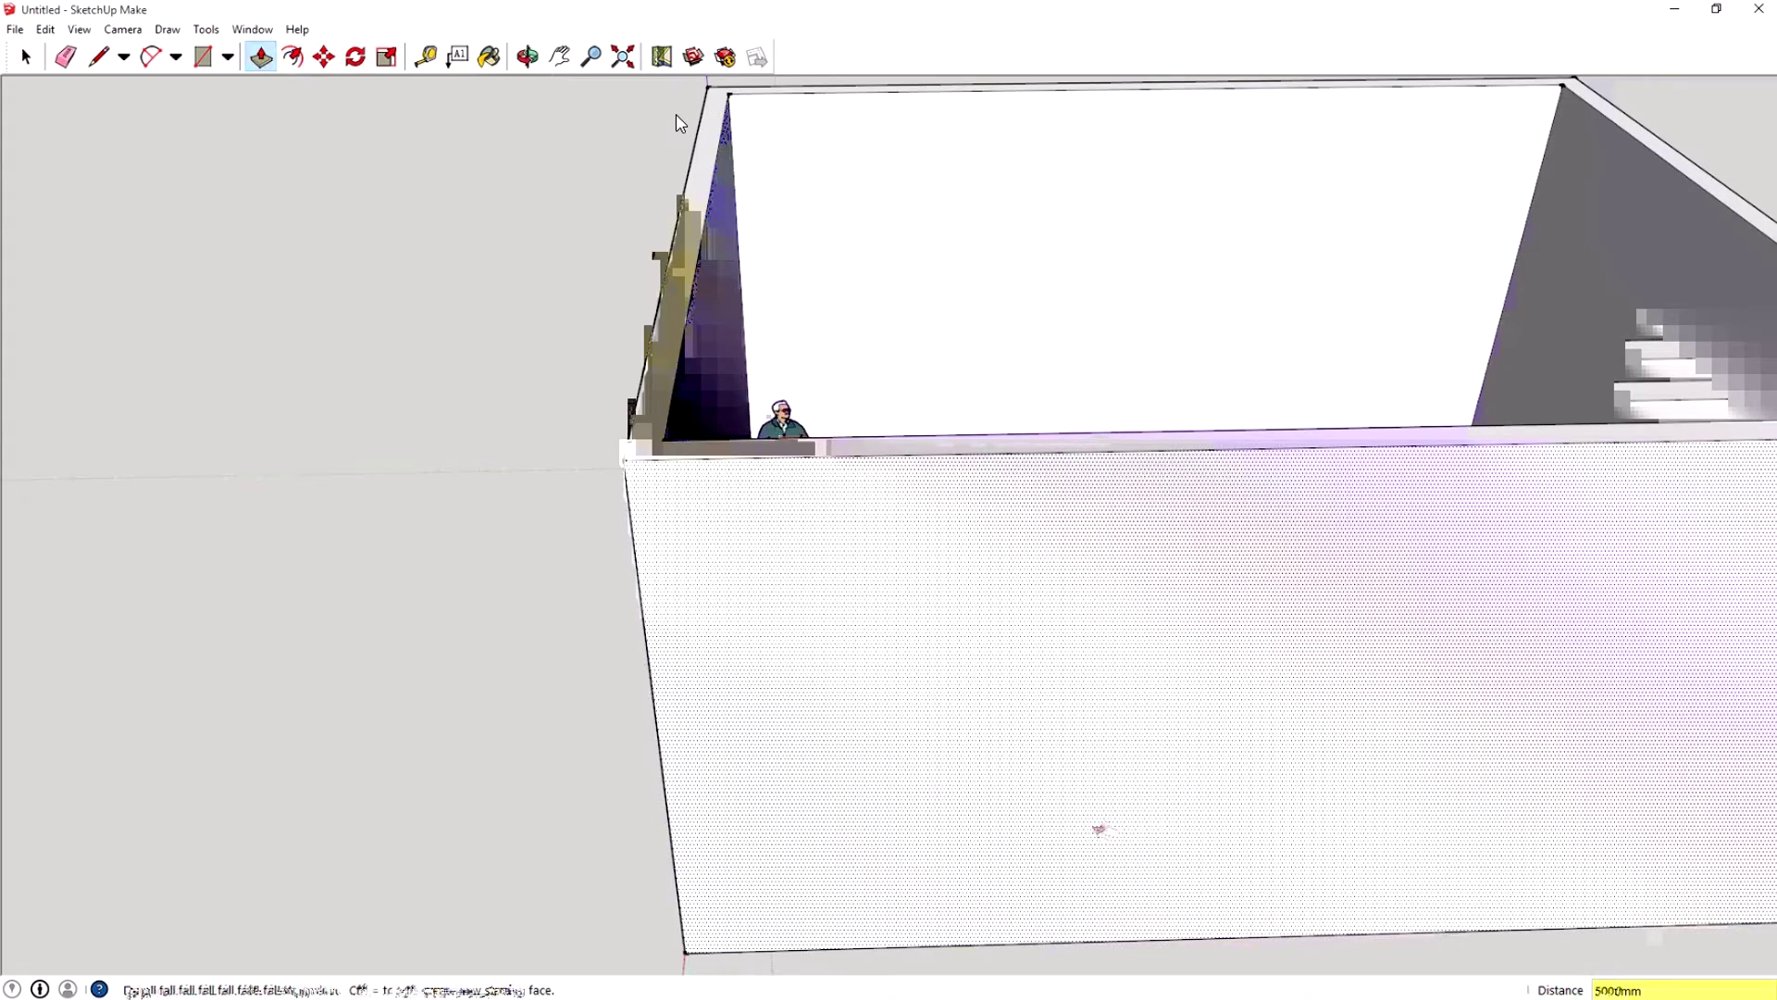
Place a section plane on the outer face of the long front wall
{"action": "middle_click_drag", "start_coordinate": [1098, 823], "coordinate": [555, 793]}
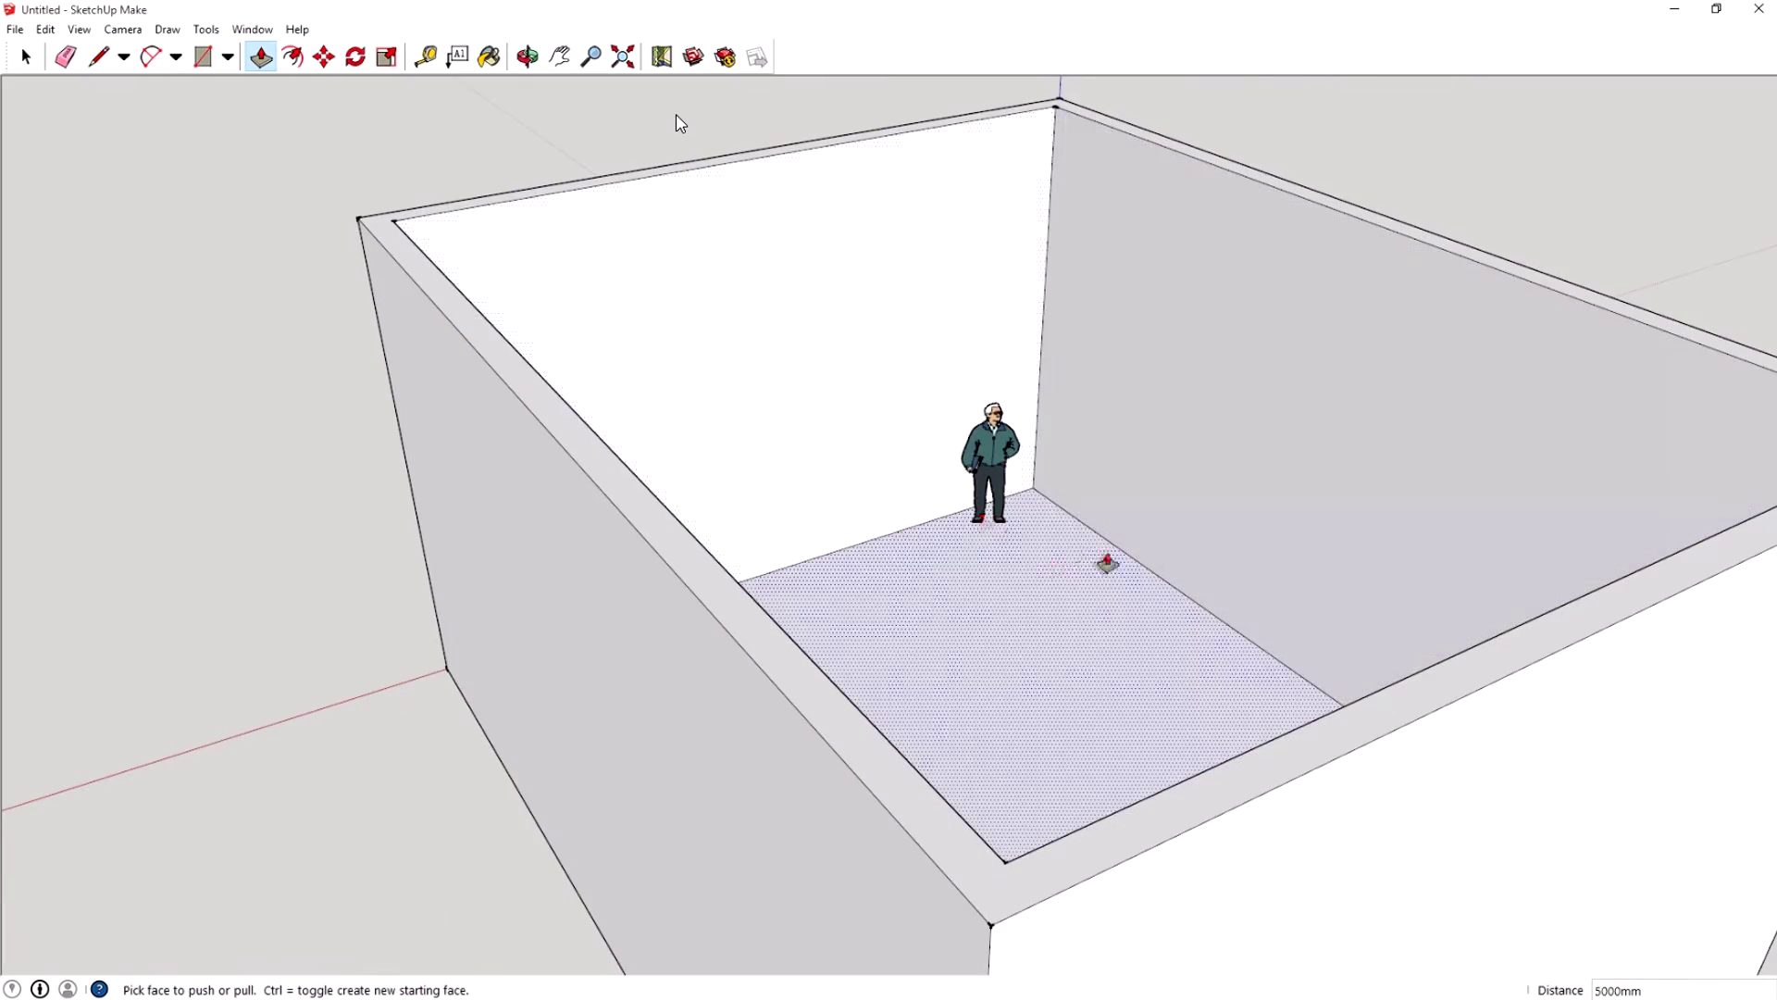
{"action": "middle_click_drag", "start_coordinate": [718, 567], "coordinate": [1142, 614]}
{"action": "scroll", "coordinate": [1109, 601], "scroll_direction": "down", "scroll_amount": 1}
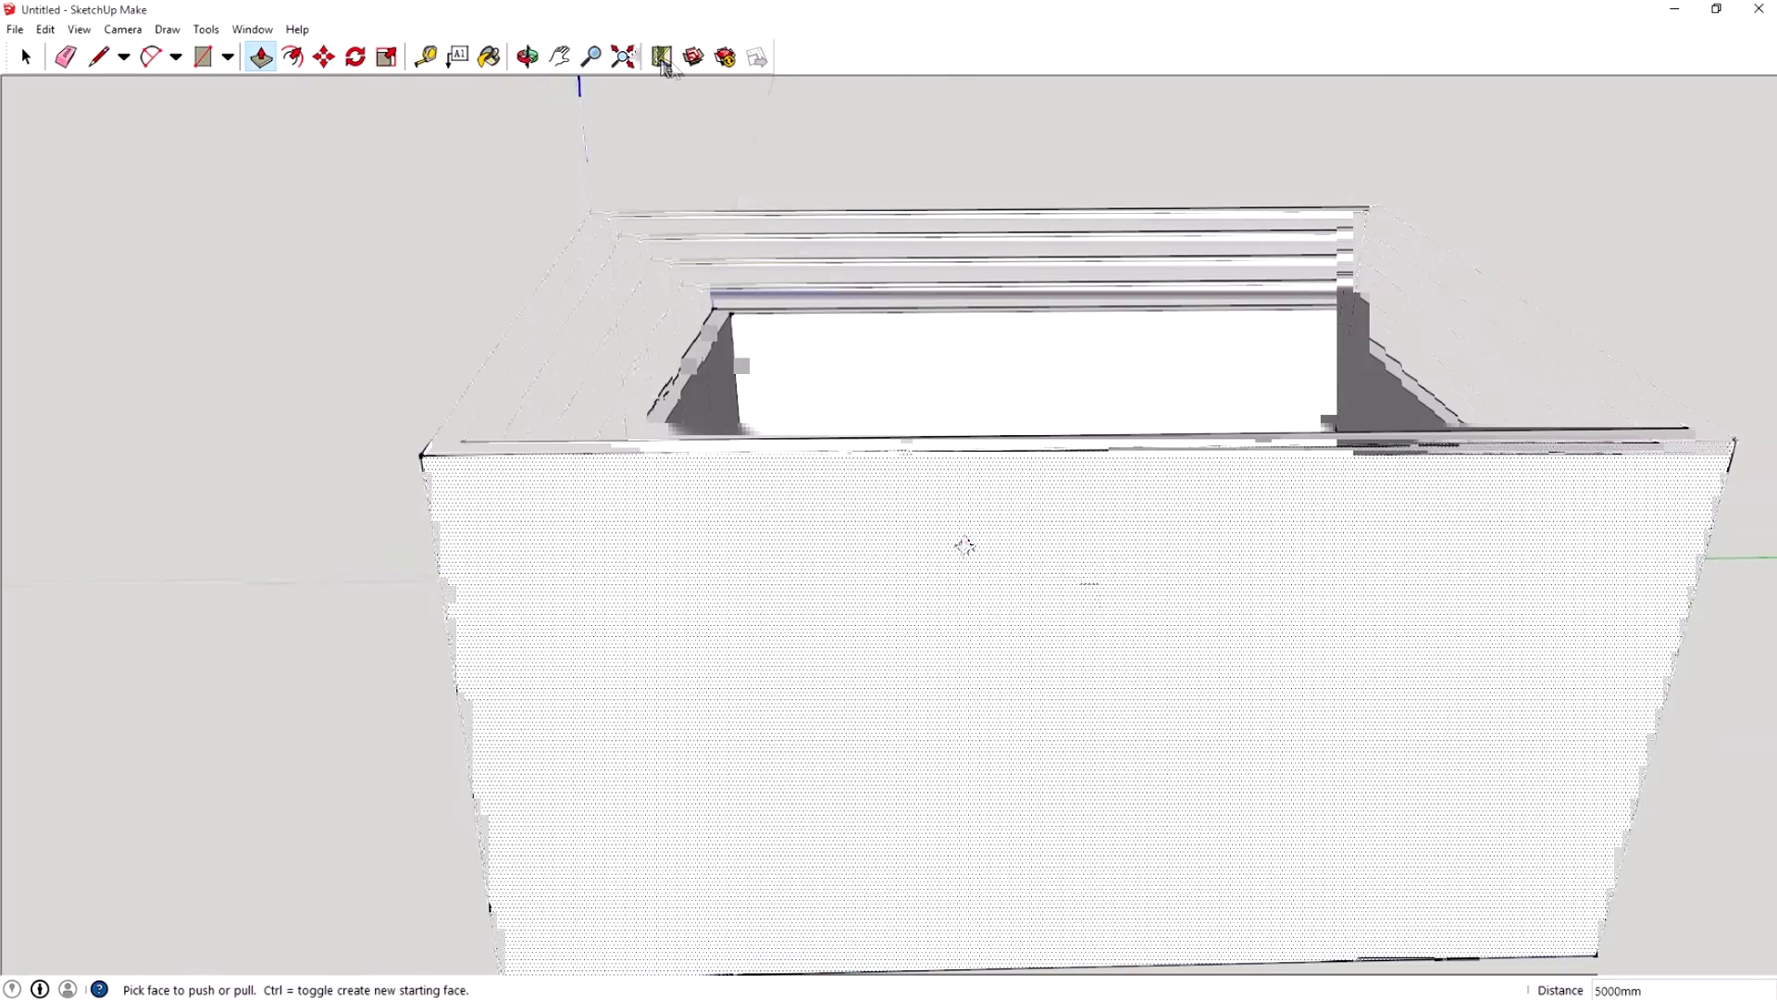
{"action": "scroll", "coordinate": [1074, 583], "scroll_direction": "down", "scroll_amount": 3}
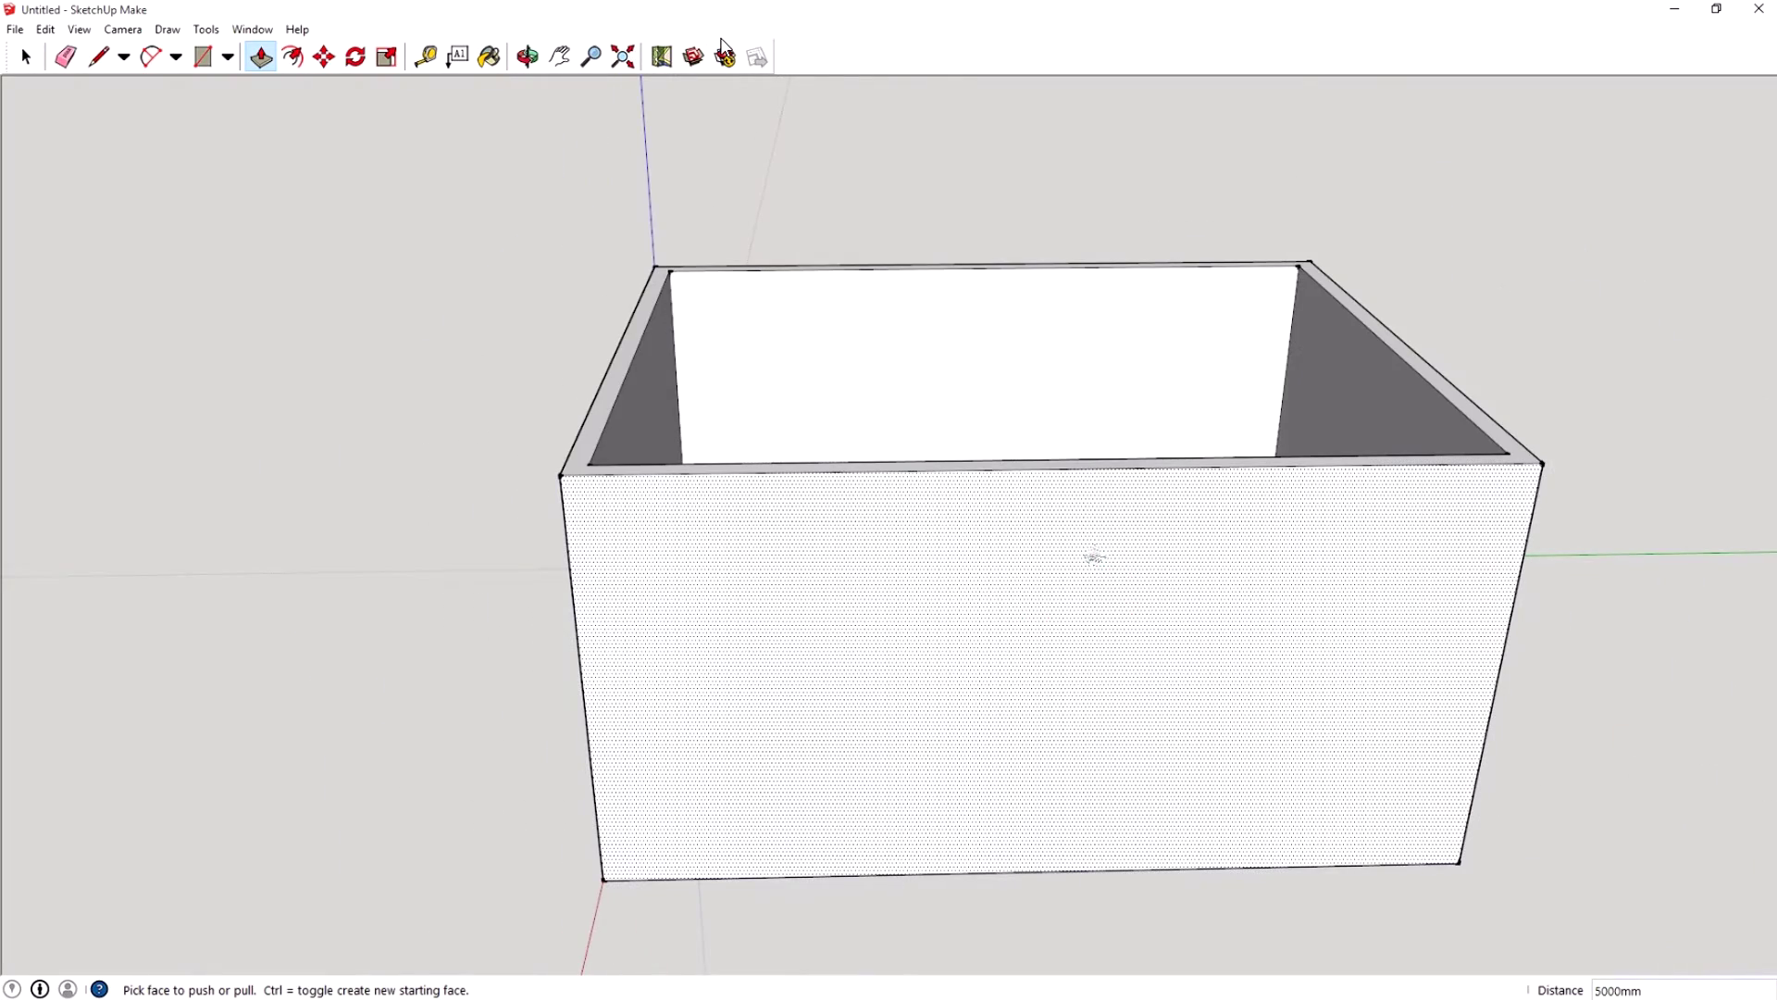
{"action": "left_click", "coordinate": [206, 31]}
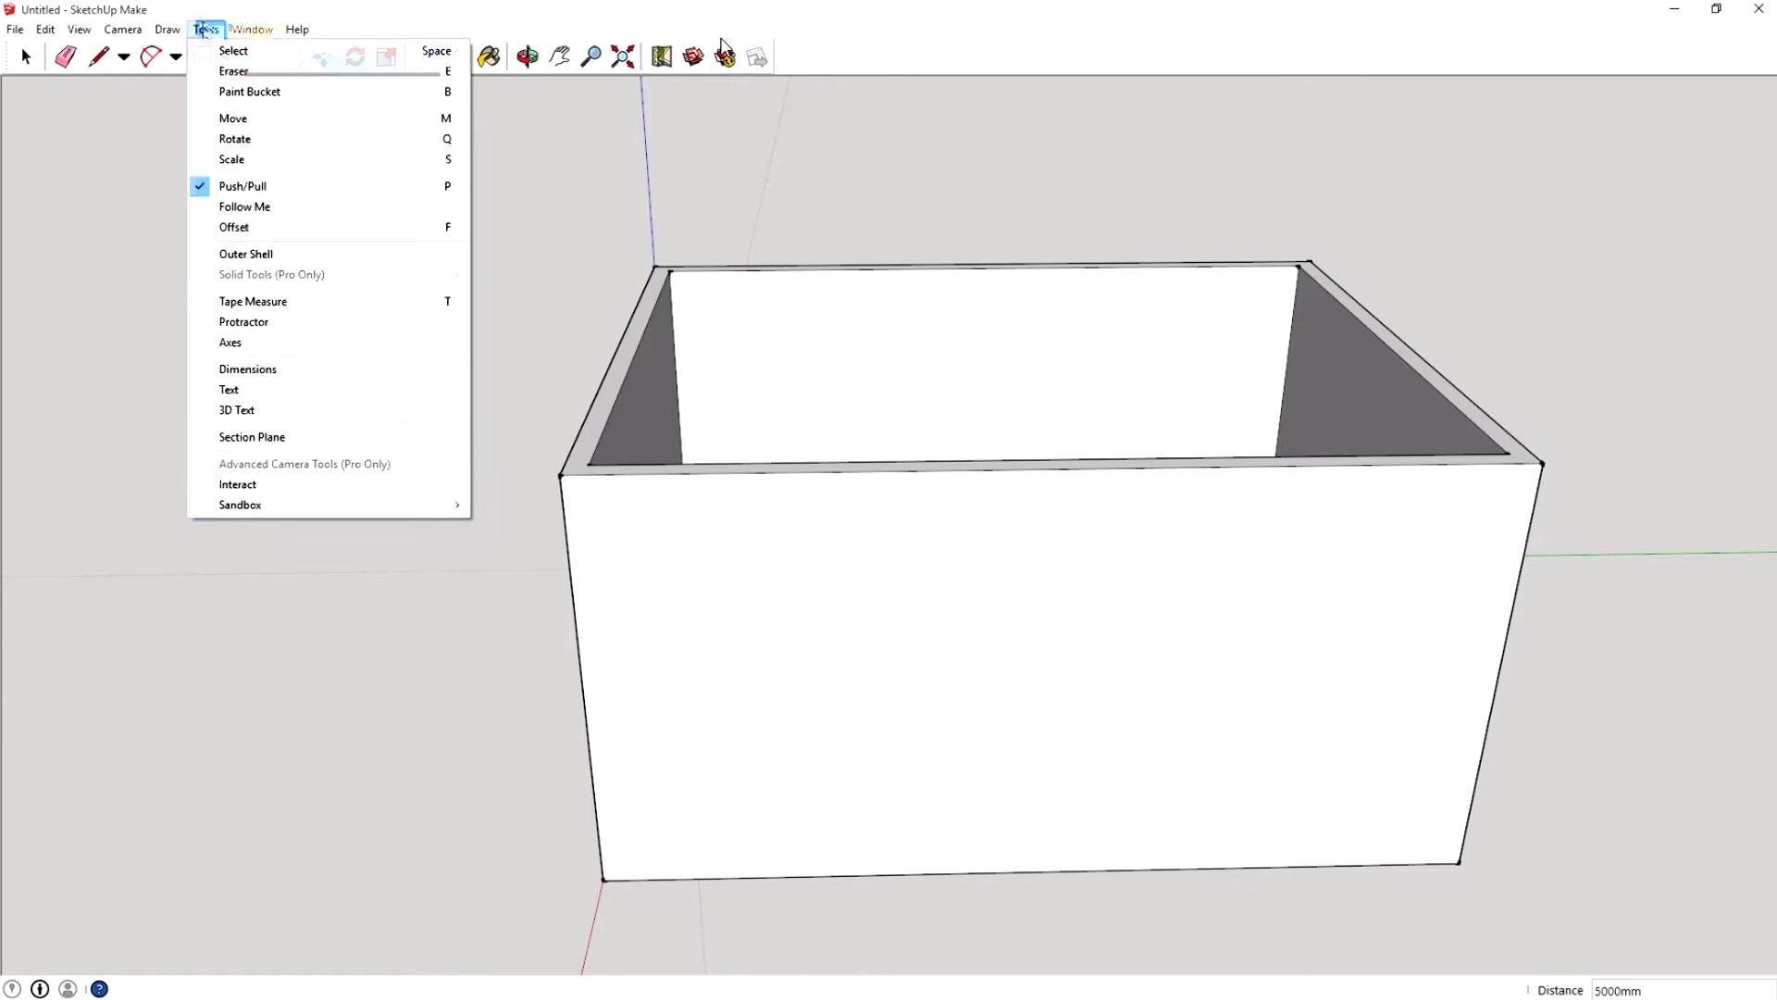
{"action": "left_click", "coordinate": [242, 439]}
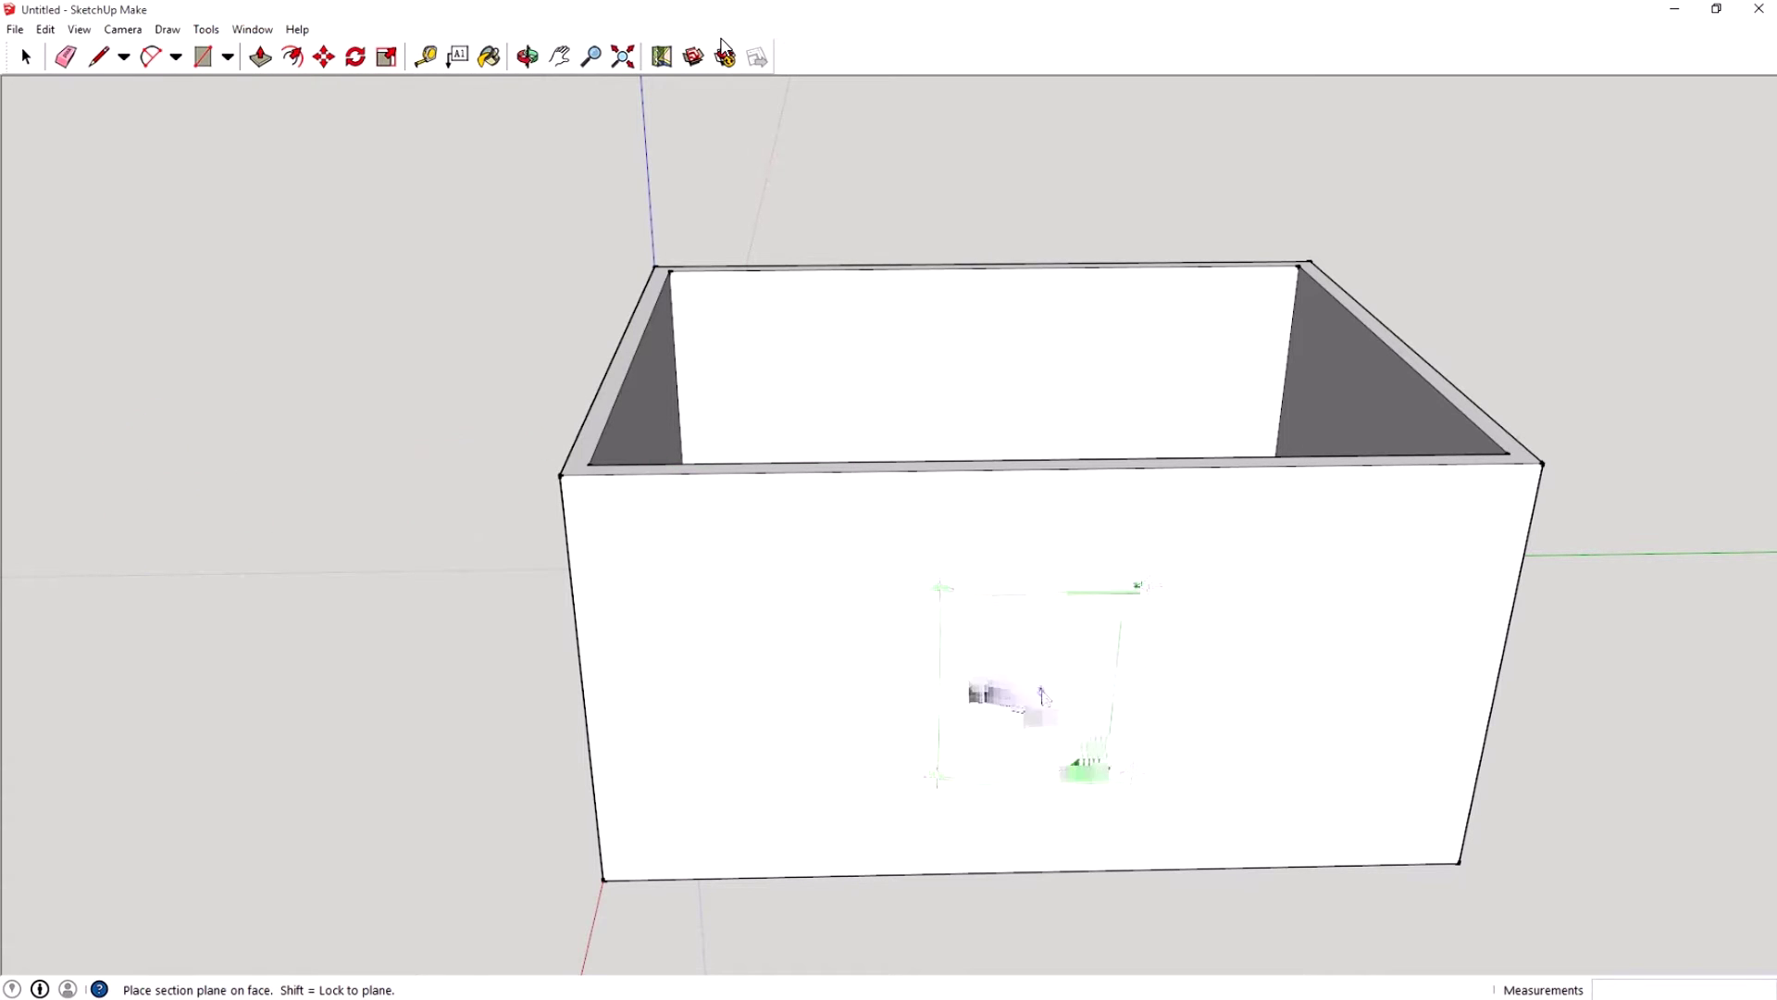
{"action": "left_click", "coordinate": [1037, 682]}
{"action": "key", "text": "p"}
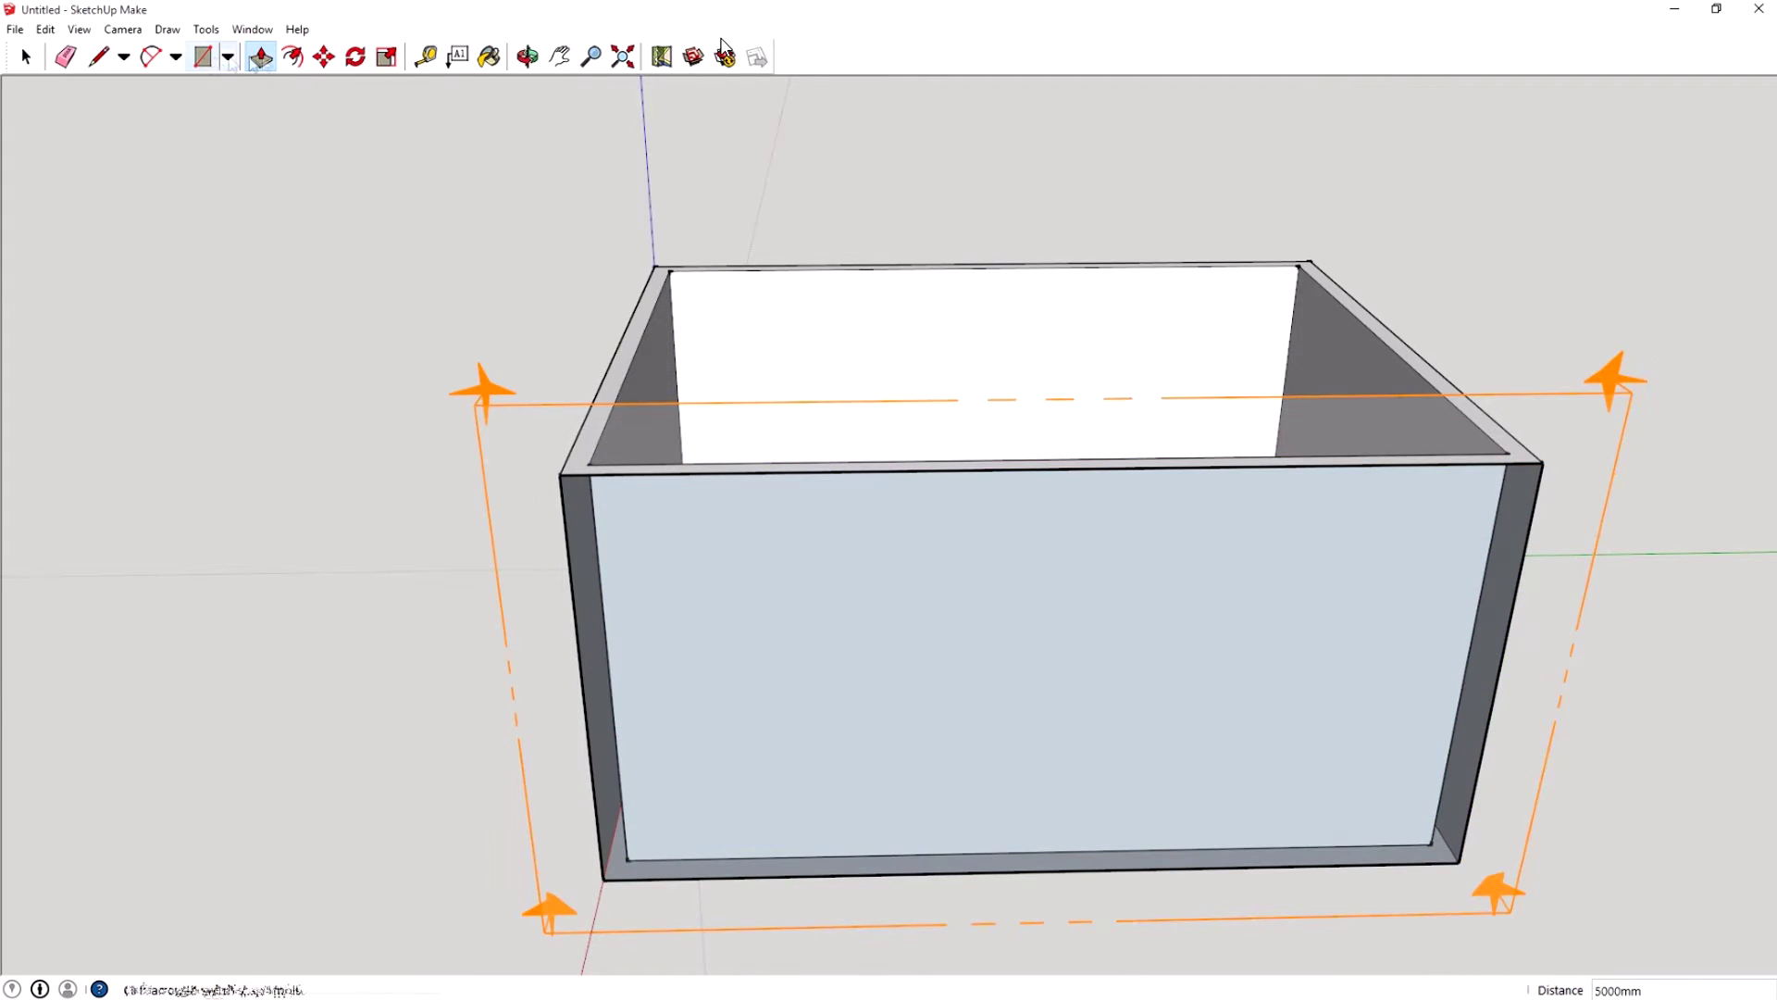
Move the section plane inward past the front wall to cut it away and expose the room's interior
{"action": "left_click", "coordinate": [323, 57]}
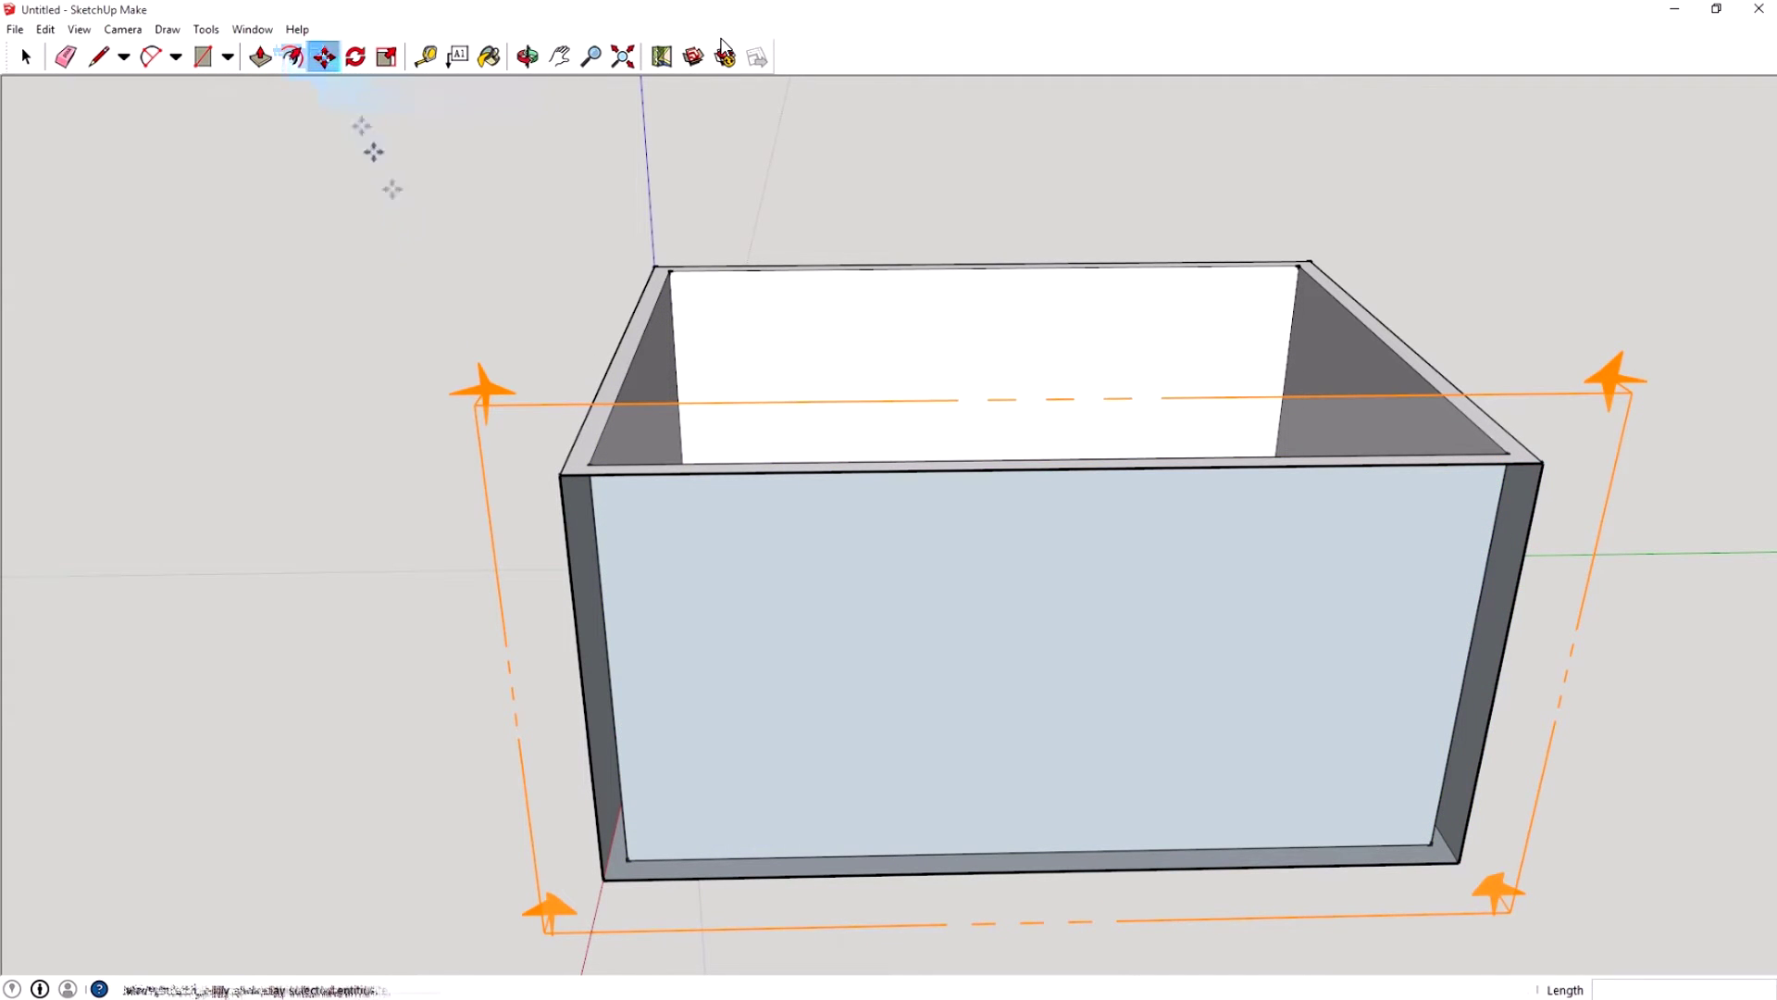
{"action": "left_click", "coordinate": [497, 392]}
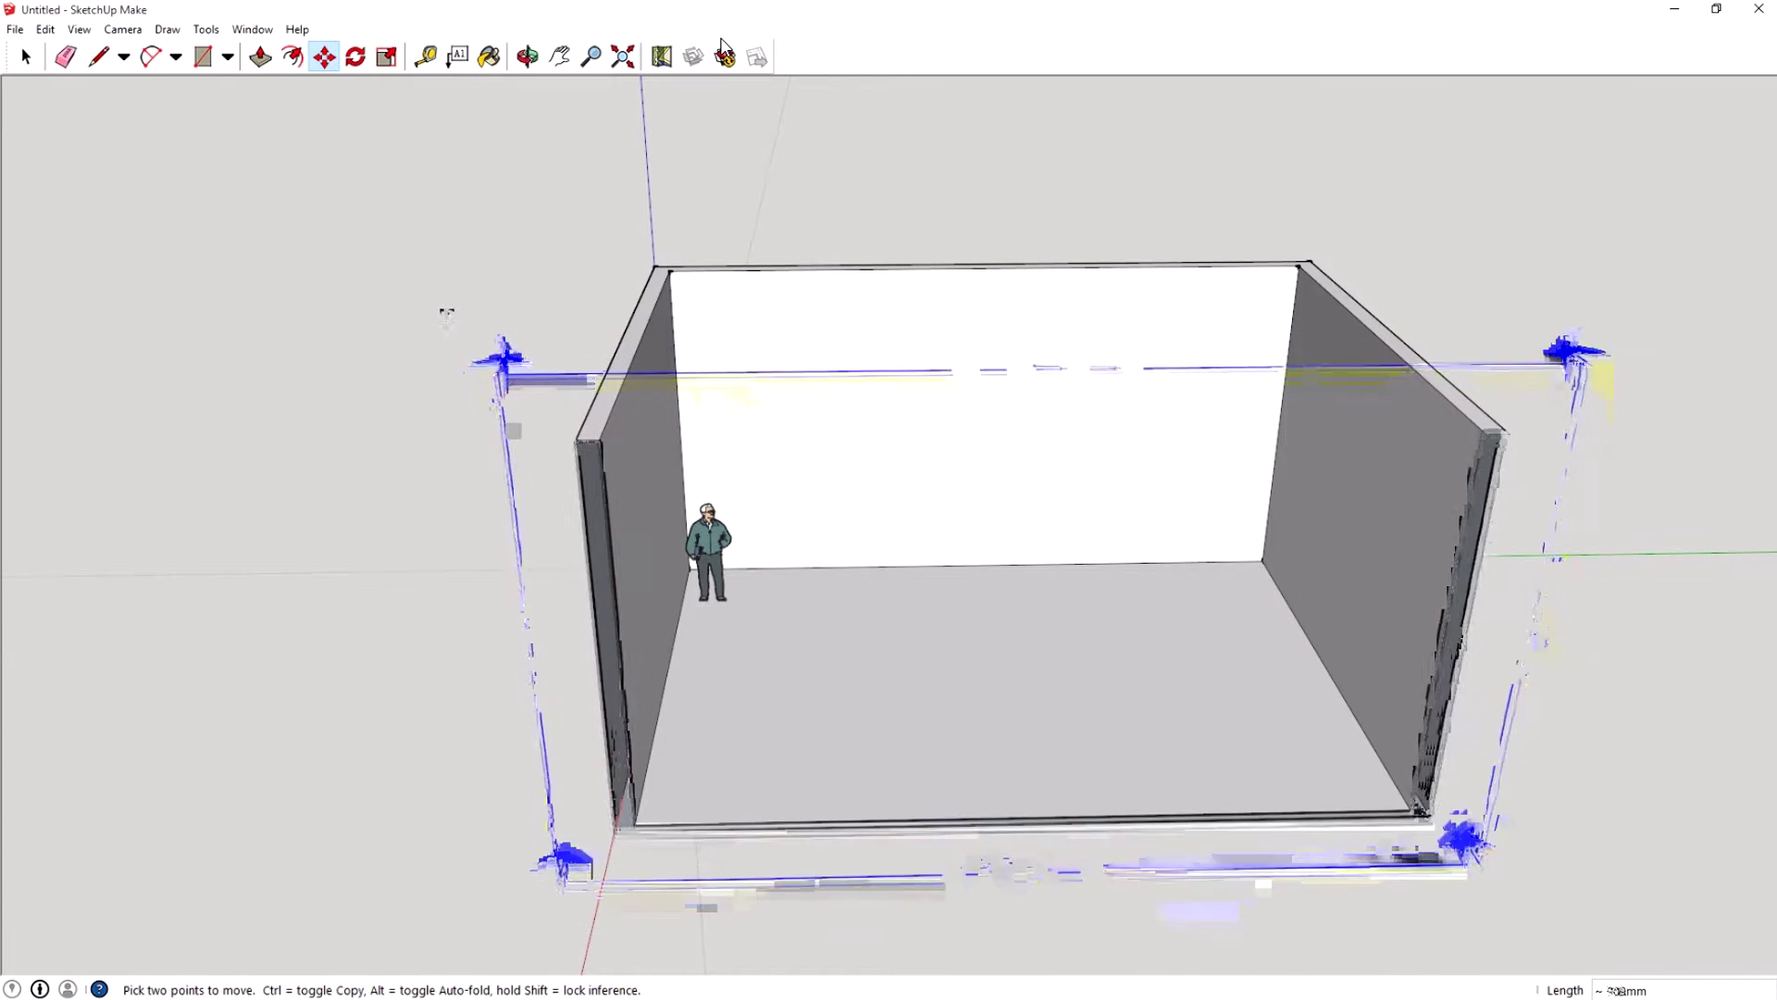
{"action": "left_click", "coordinate": [443, 315]}
{"action": "scroll", "coordinate": [640, 614], "scroll_direction": "up", "scroll_amount": 3}
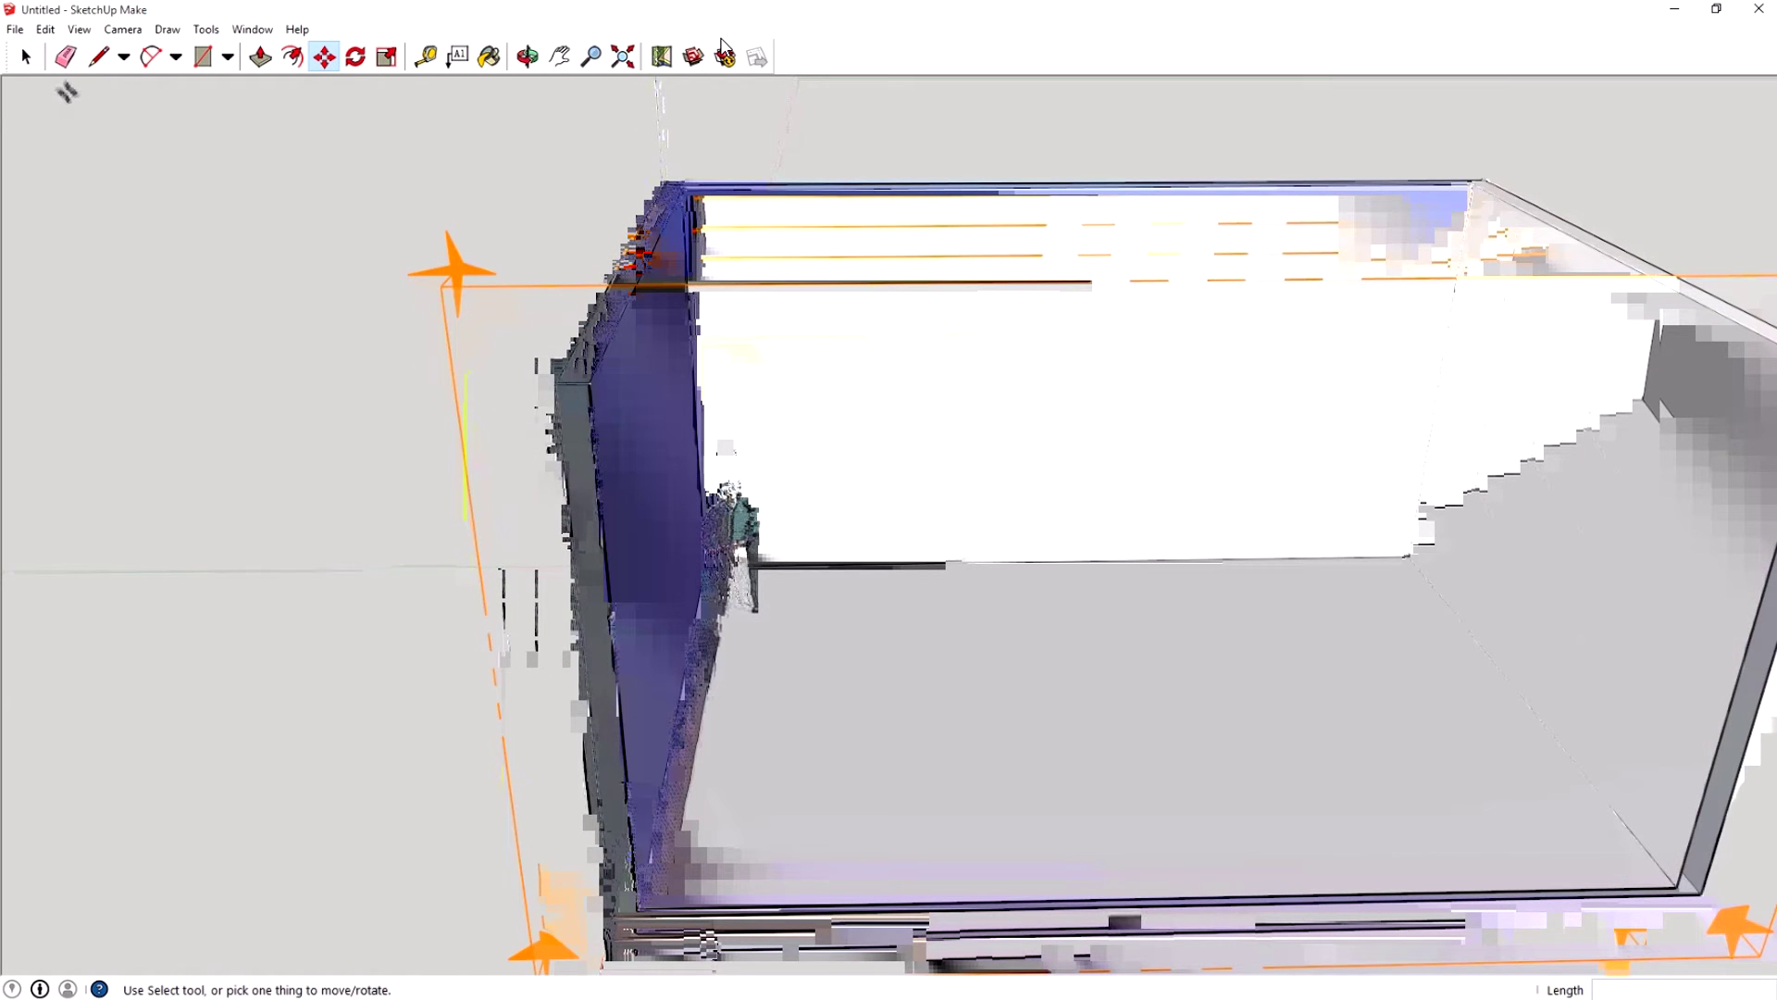
{"action": "left_click", "coordinate": [26, 58]}
{"action": "middle_click_drag", "start_coordinate": [403, 490], "coordinate": [436, 468]}
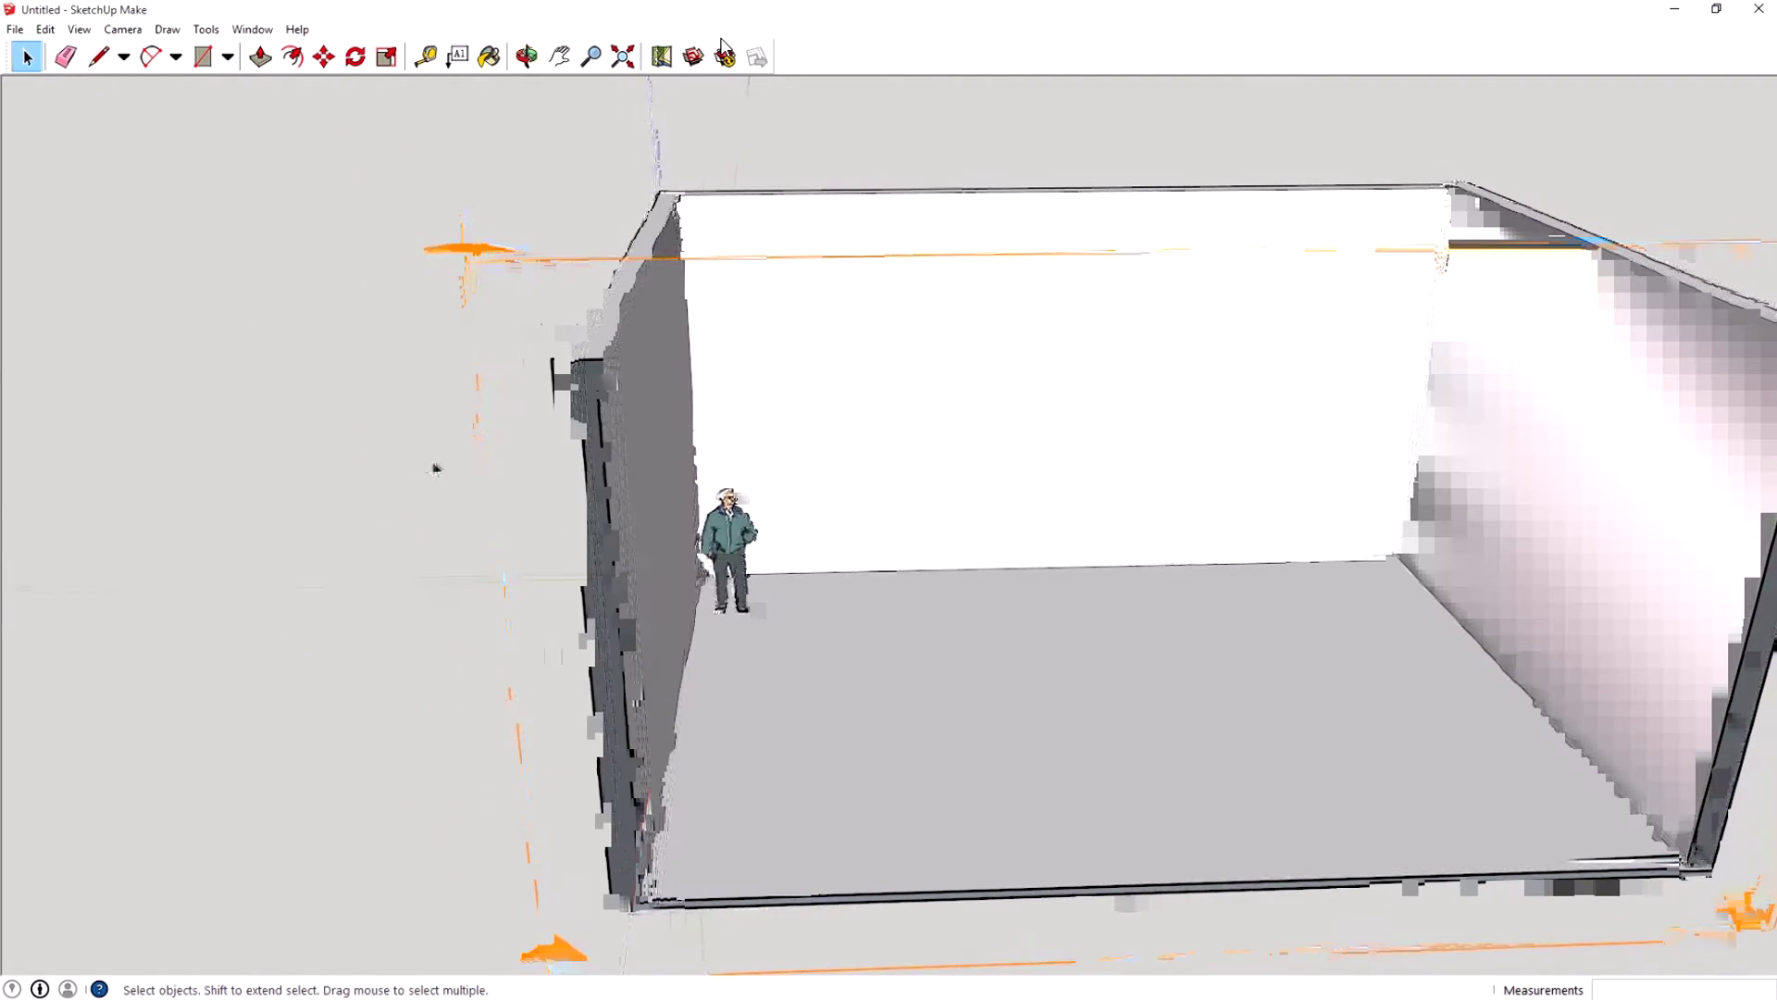
{"action": "scroll", "coordinate": [1060, 755], "scroll_direction": "up", "scroll_amount": 3}
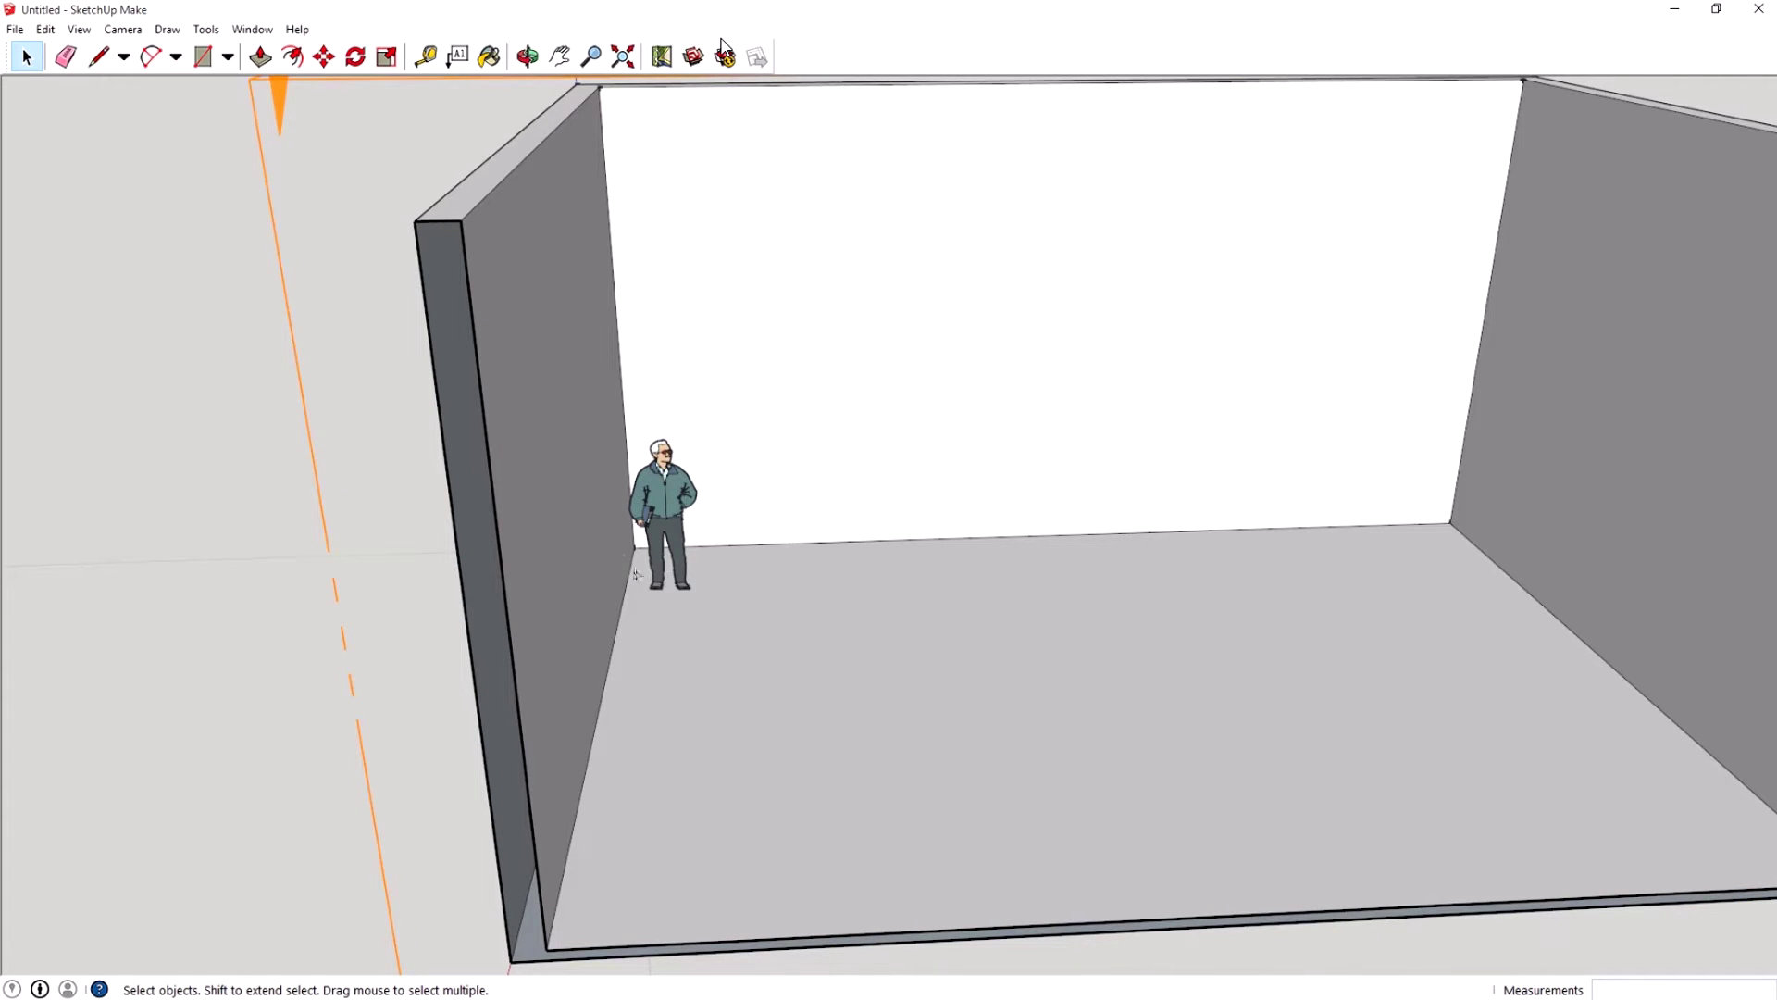
Draw a horizontal line across the back wall between the midpoints of its two vertical corner edges
{"action": "middle_click_drag", "start_coordinate": [836, 509], "coordinate": [663, 551]}
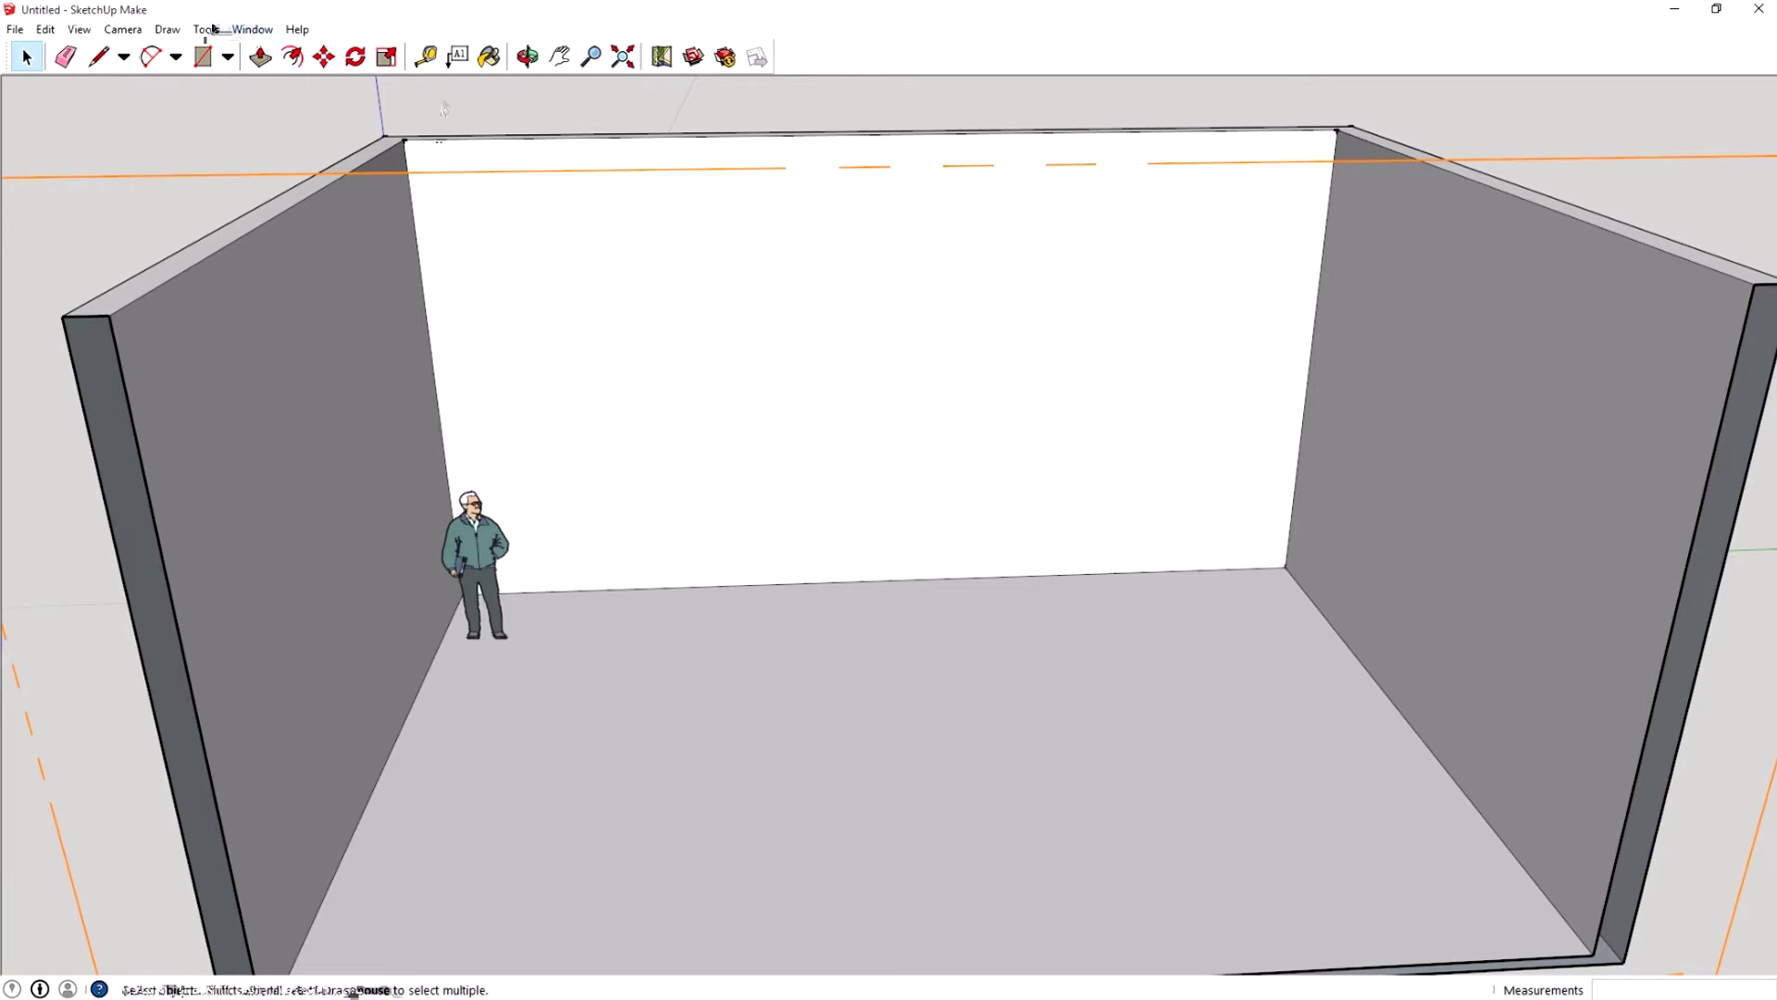
{"action": "left_click", "coordinate": [98, 57]}
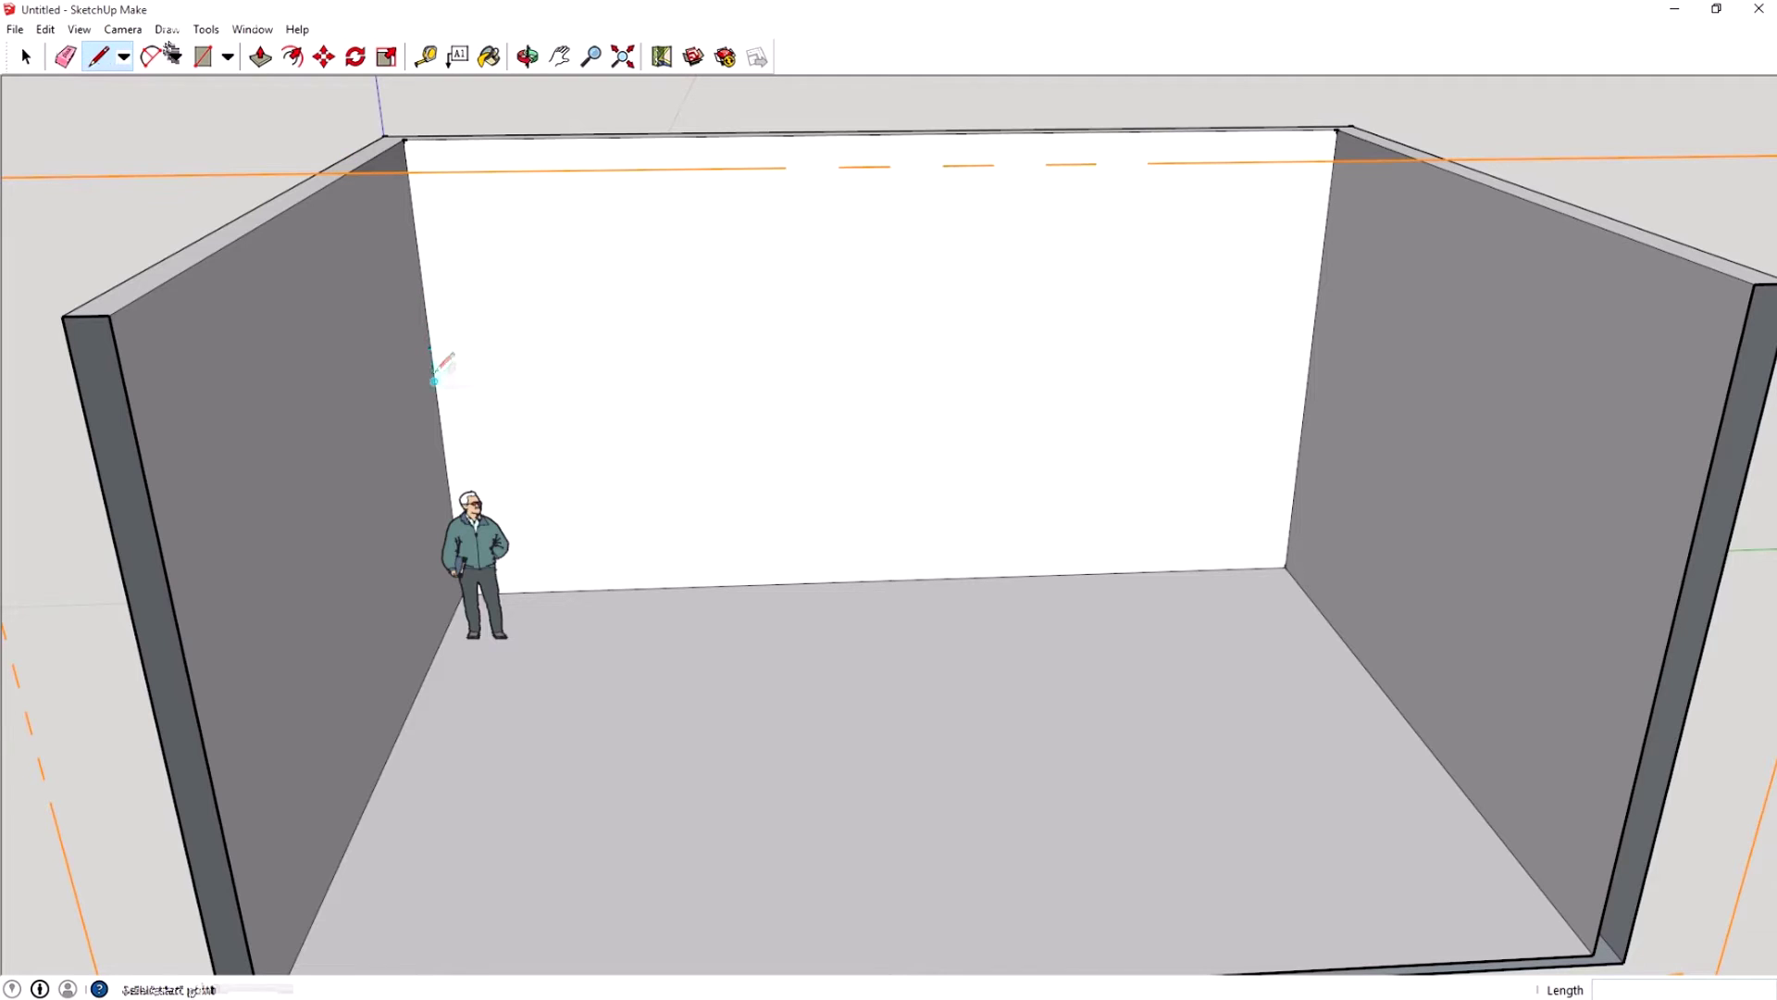
{"action": "left_click", "coordinate": [435, 381]}
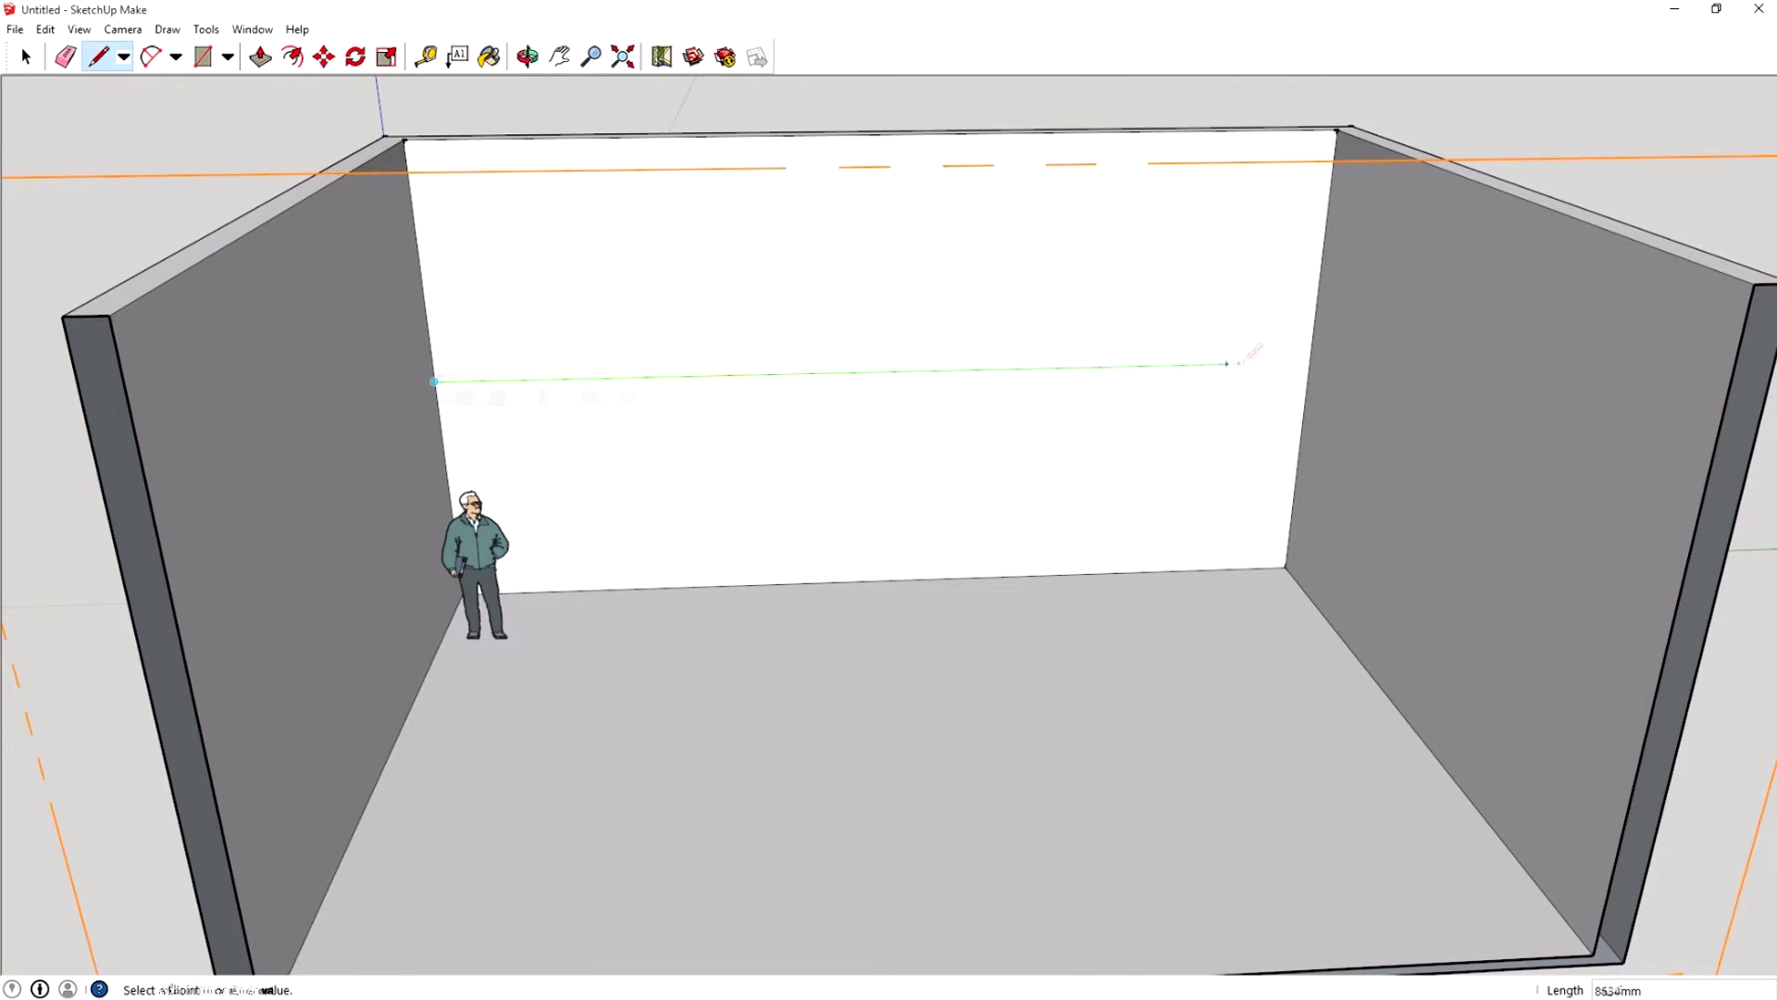
{"action": "left_click", "coordinate": [1311, 361]}
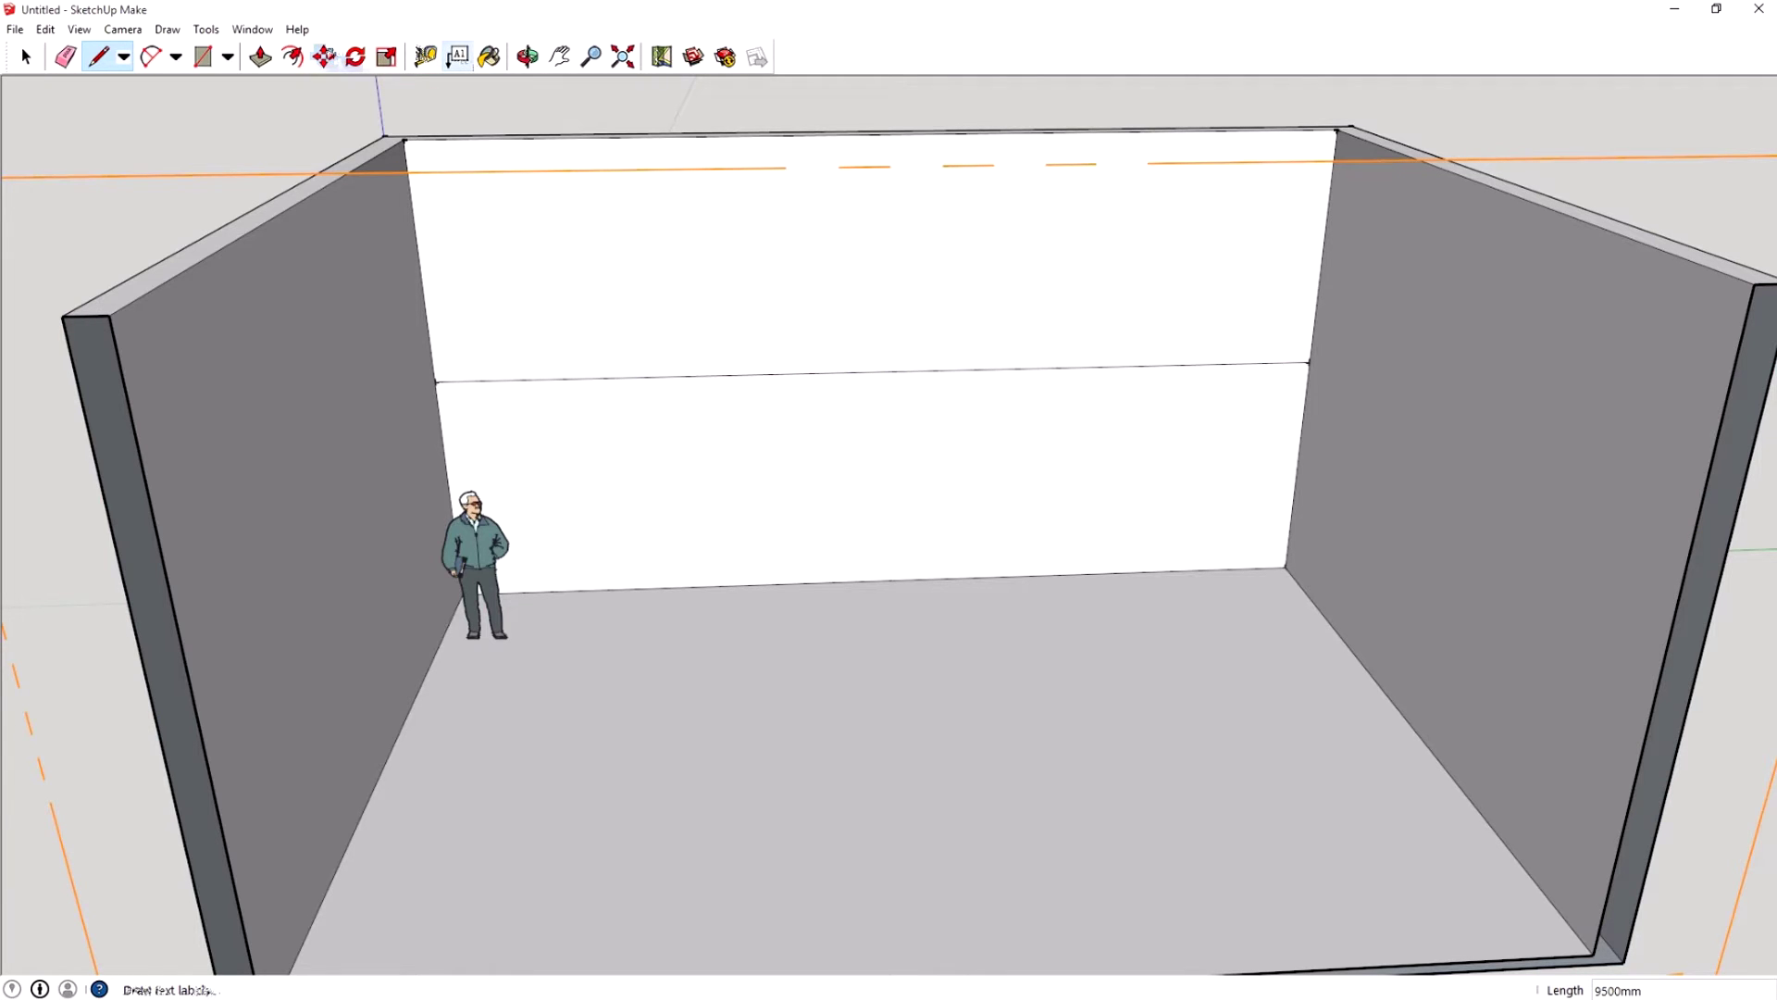
Place a guide 300 mm above the back wall's midline and draw a second line along it from corner to corner
{"action": "left_click", "coordinate": [426, 57]}
{"action": "left_click", "coordinate": [680, 376]}
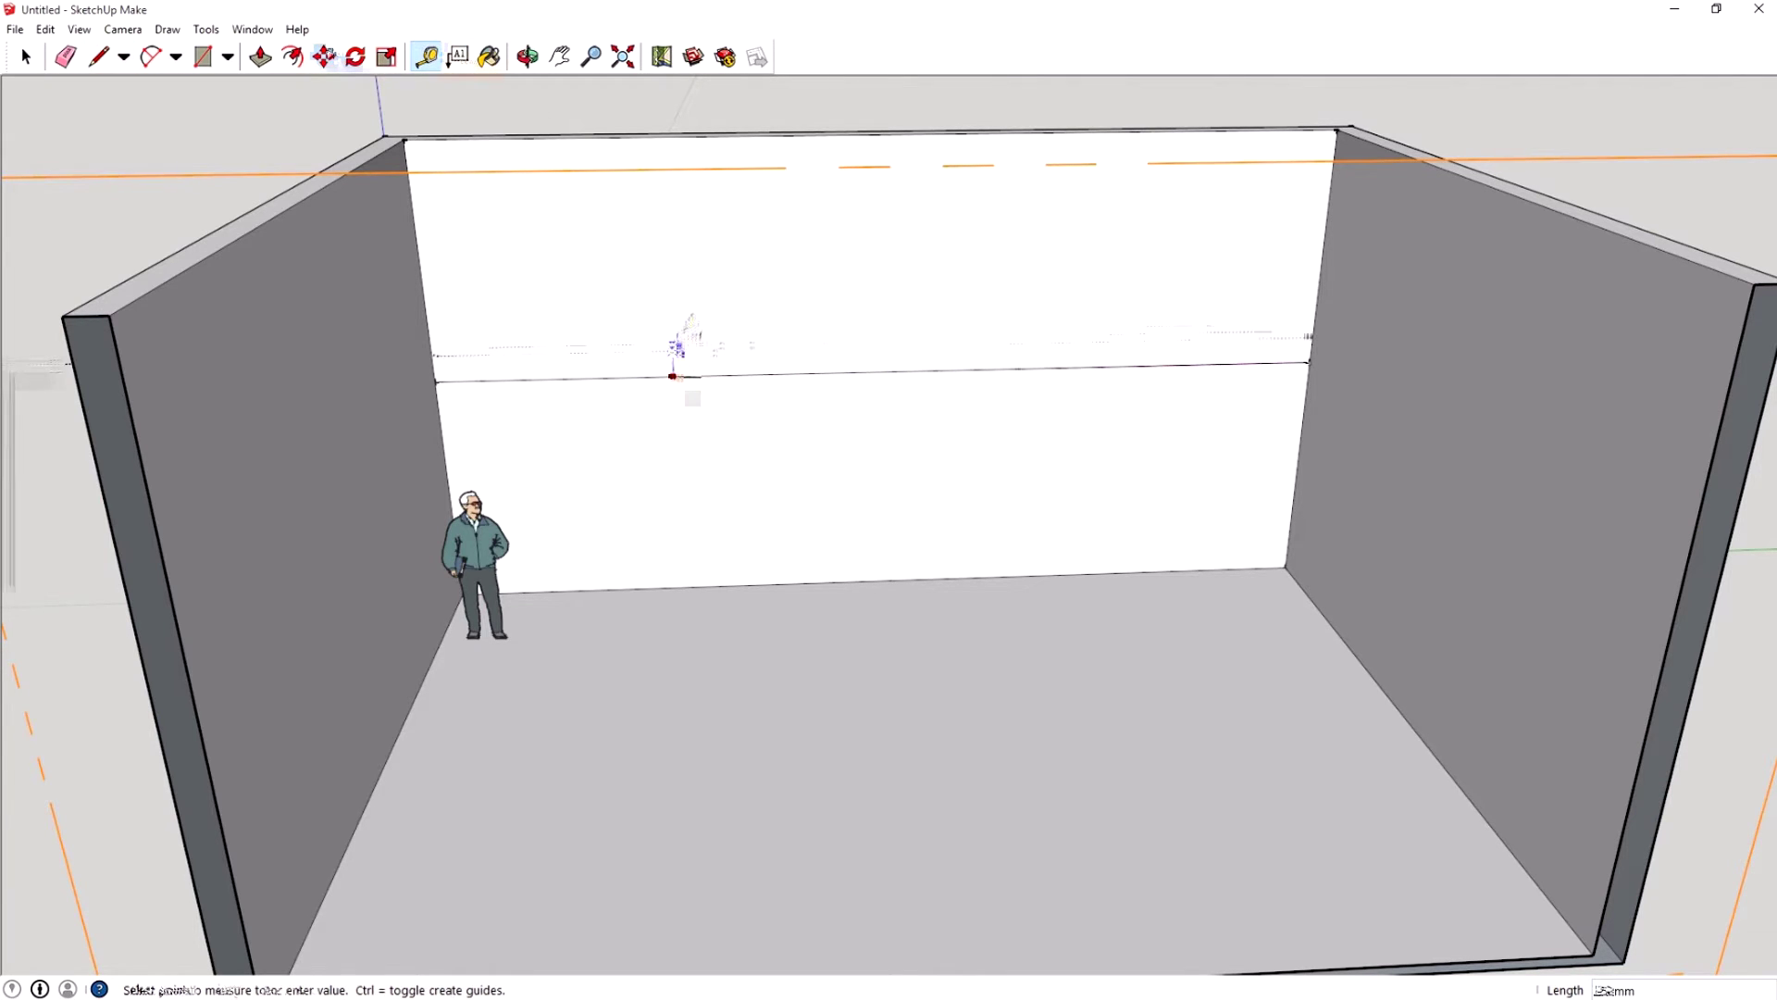
{"action": "left_click", "coordinate": [689, 335]}
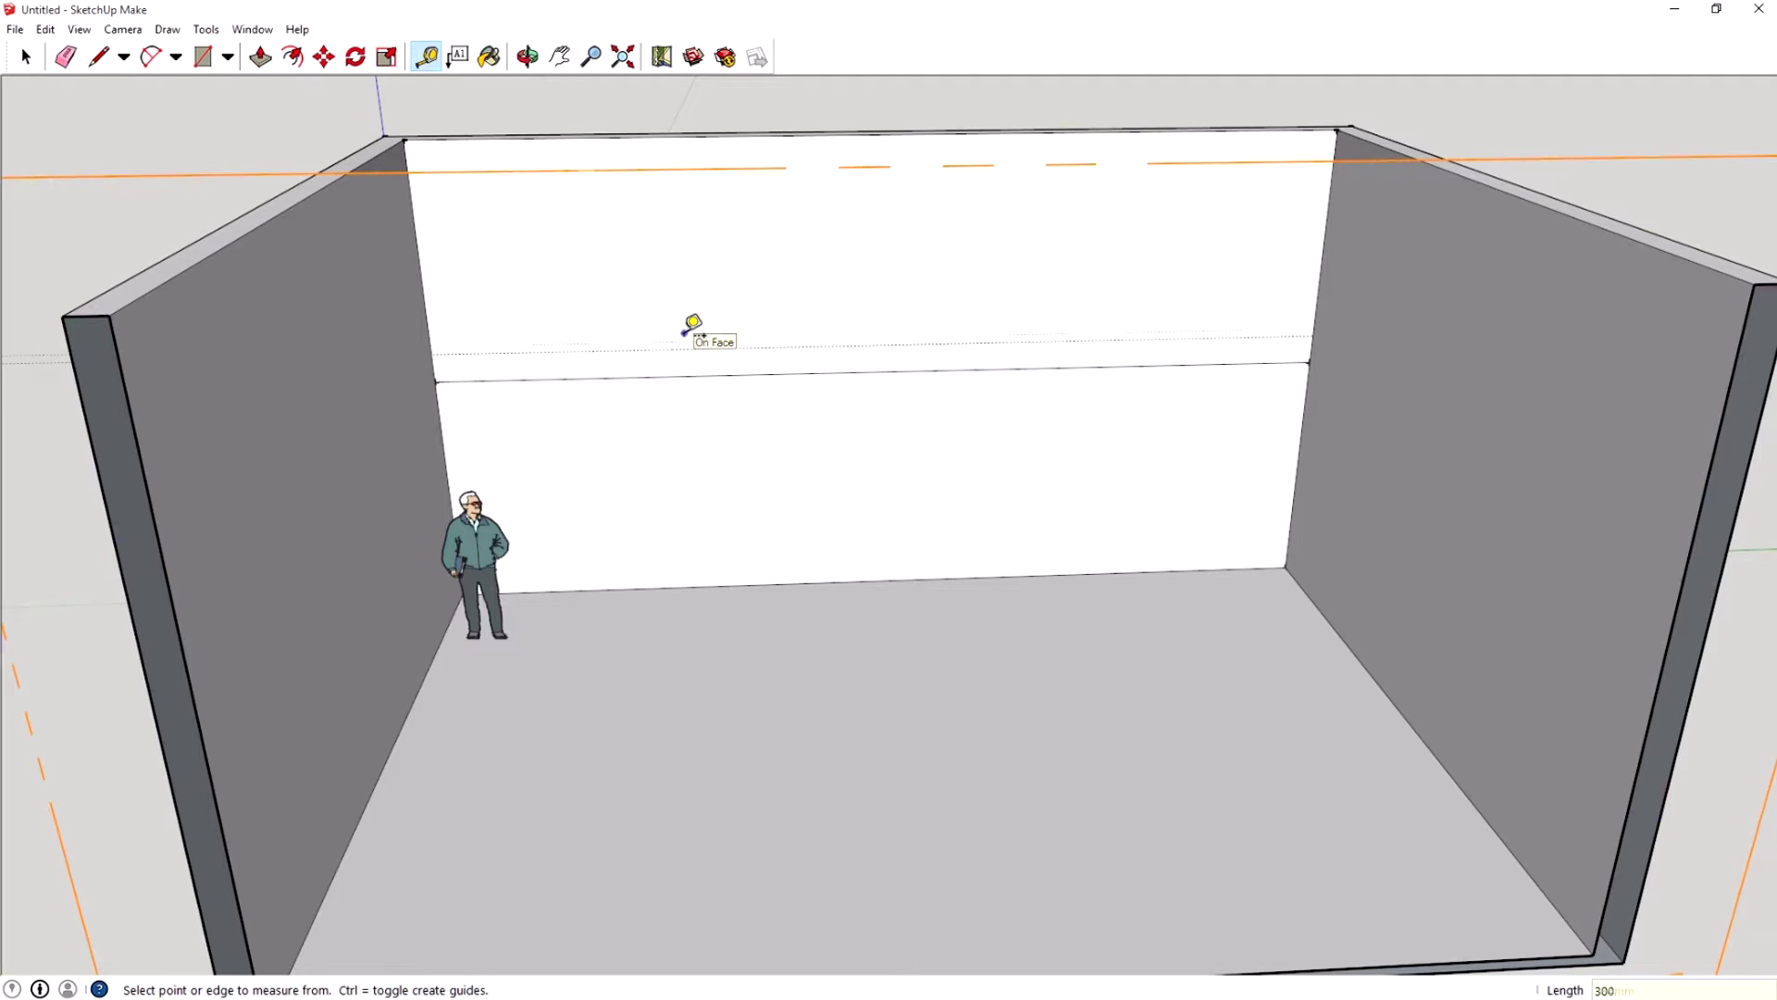
{"action": "left_click", "coordinate": [100, 56]}
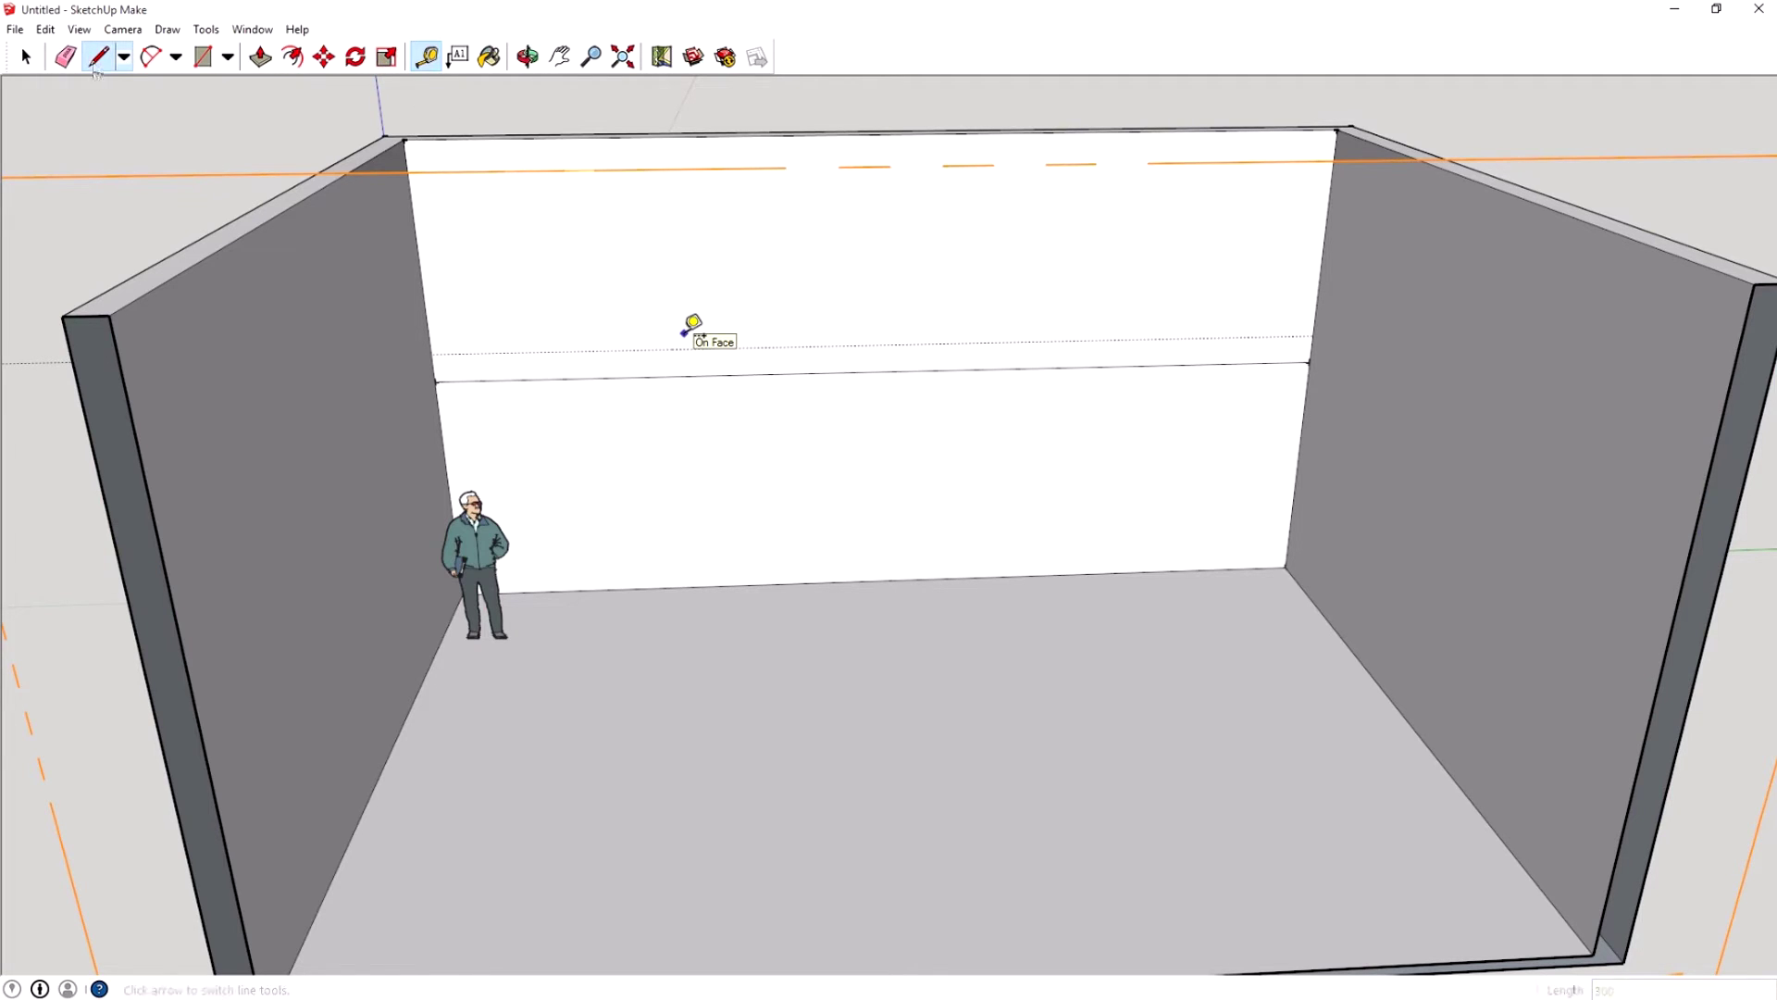
{"action": "left_click", "coordinate": [430, 355]}
{"action": "left_click", "coordinate": [1310, 335]}
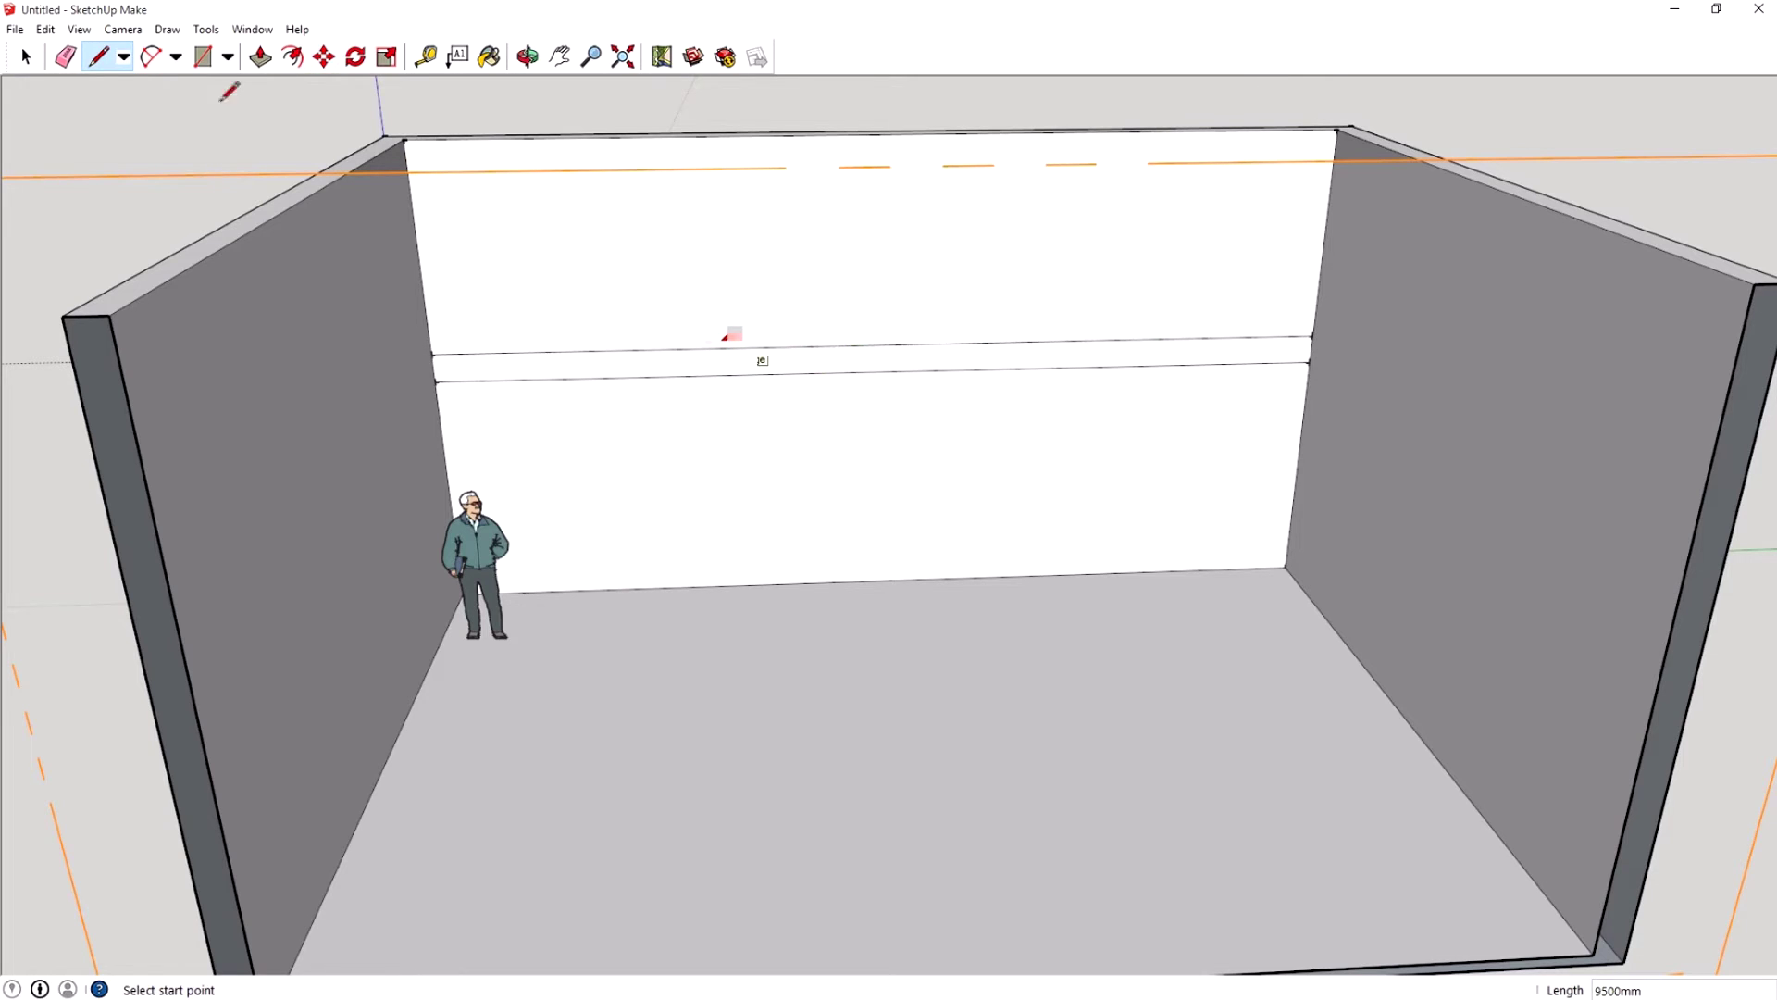
Pull the narrow band on the back wall out into the room about 3940 mm to form a platform
{"action": "key", "text": "p"}
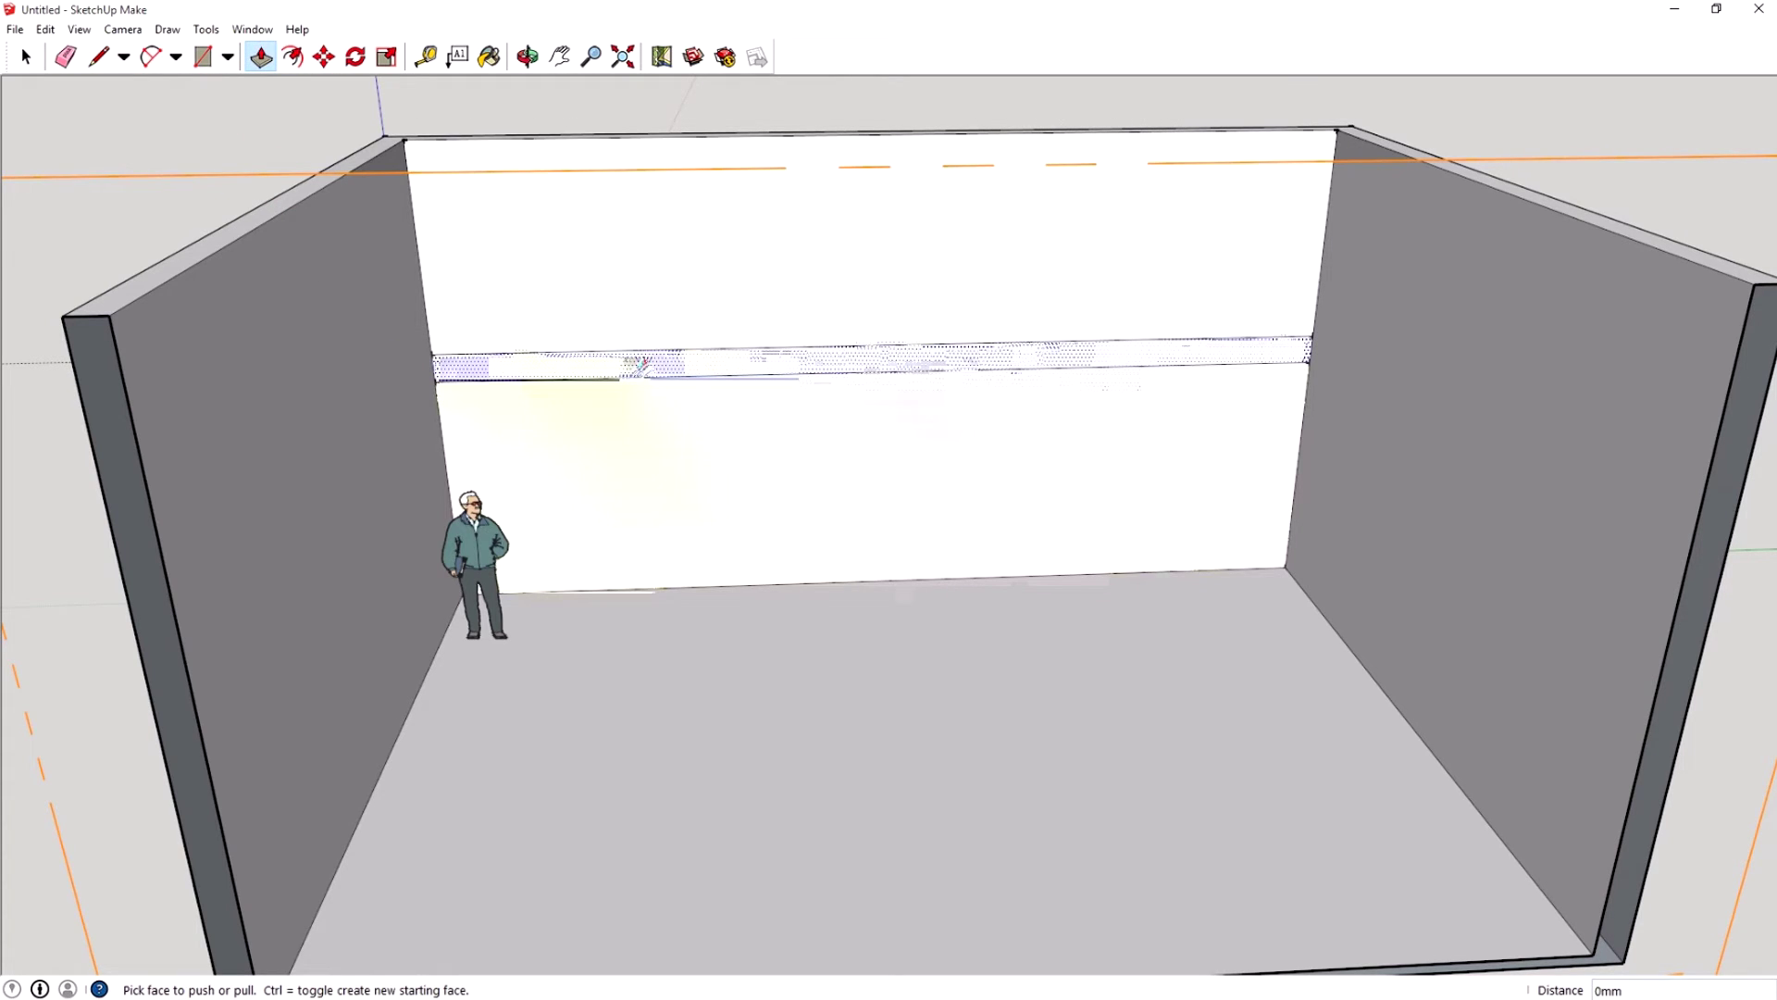
{"action": "left_click_drag", "start_coordinate": [635, 368], "coordinate": [602, 545]}
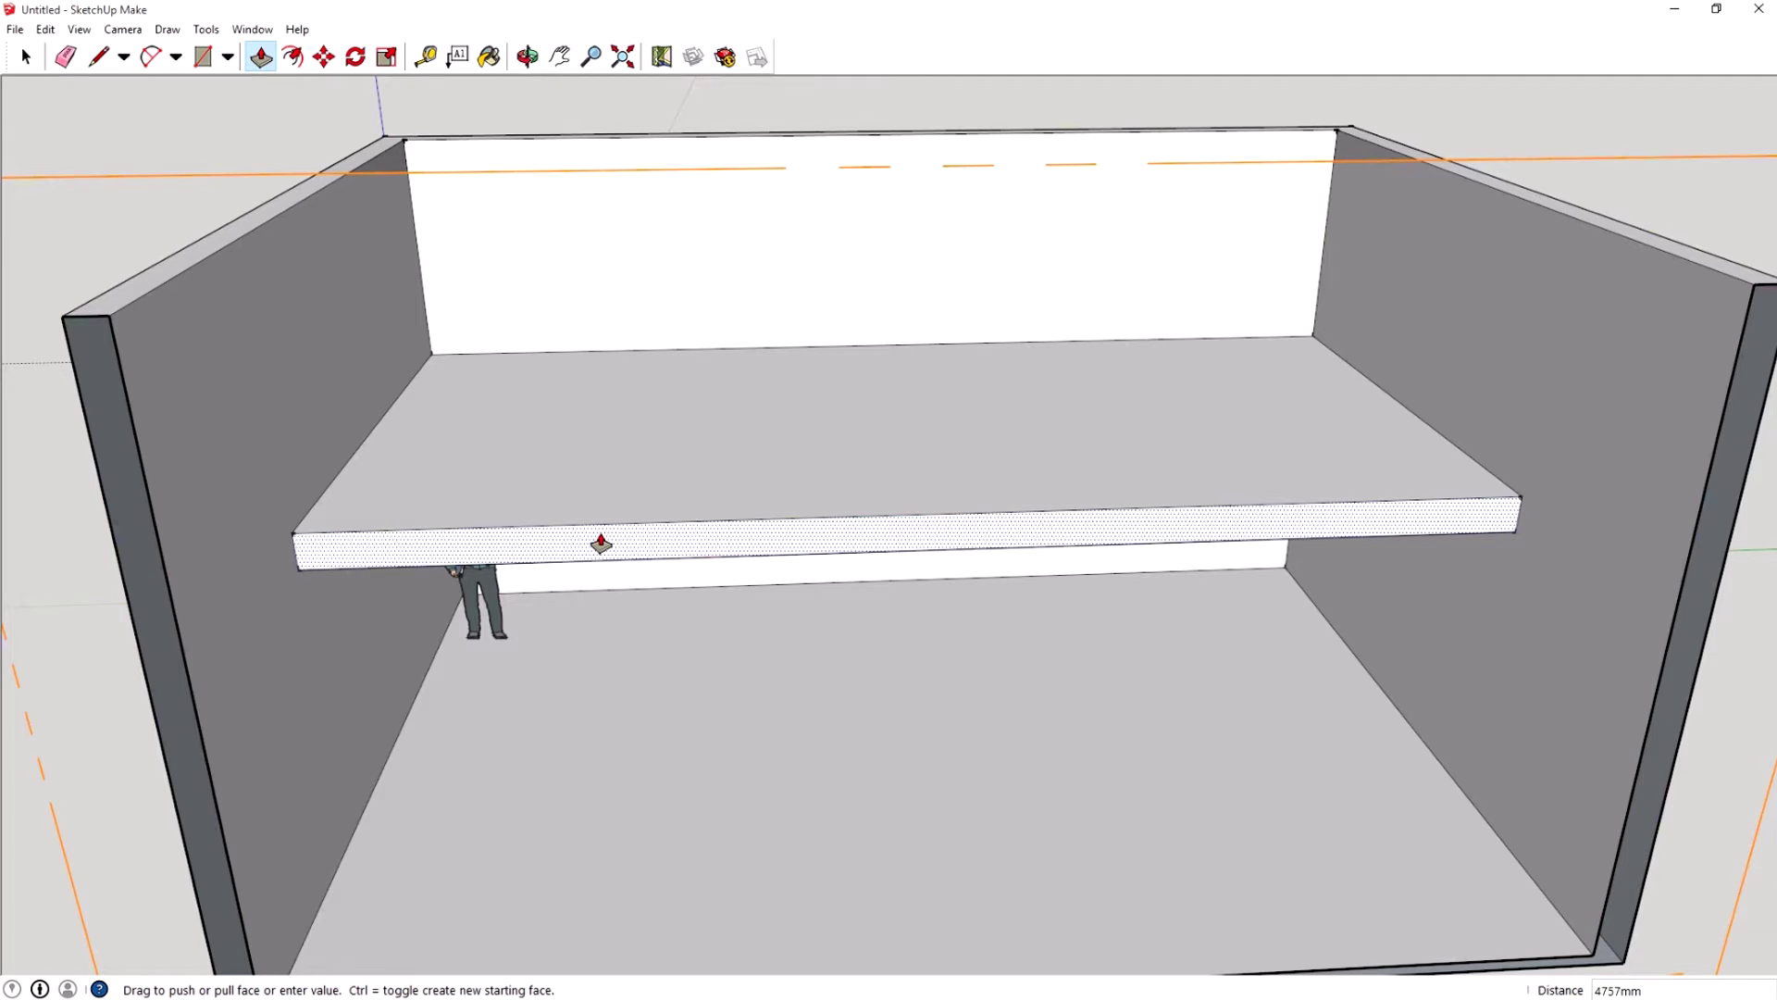
{"action": "left_click_drag", "start_coordinate": [601, 545], "coordinate": [603, 502]}
Measure straight down from the top edge of the platform's front face toward the floor
{"action": "mouse_move", "coordinate": [836, 647]}
{"action": "middle_mouse_down"}
{"action": "mouse_move", "coordinate": [264, 638]}
{"action": "mouse_move", "coordinate": [845, 605]}
{"action": "mouse_move", "coordinate": [960, 548]}
{"action": "mouse_move", "coordinate": [623, 556]}
{"action": "middle_mouse_up"}
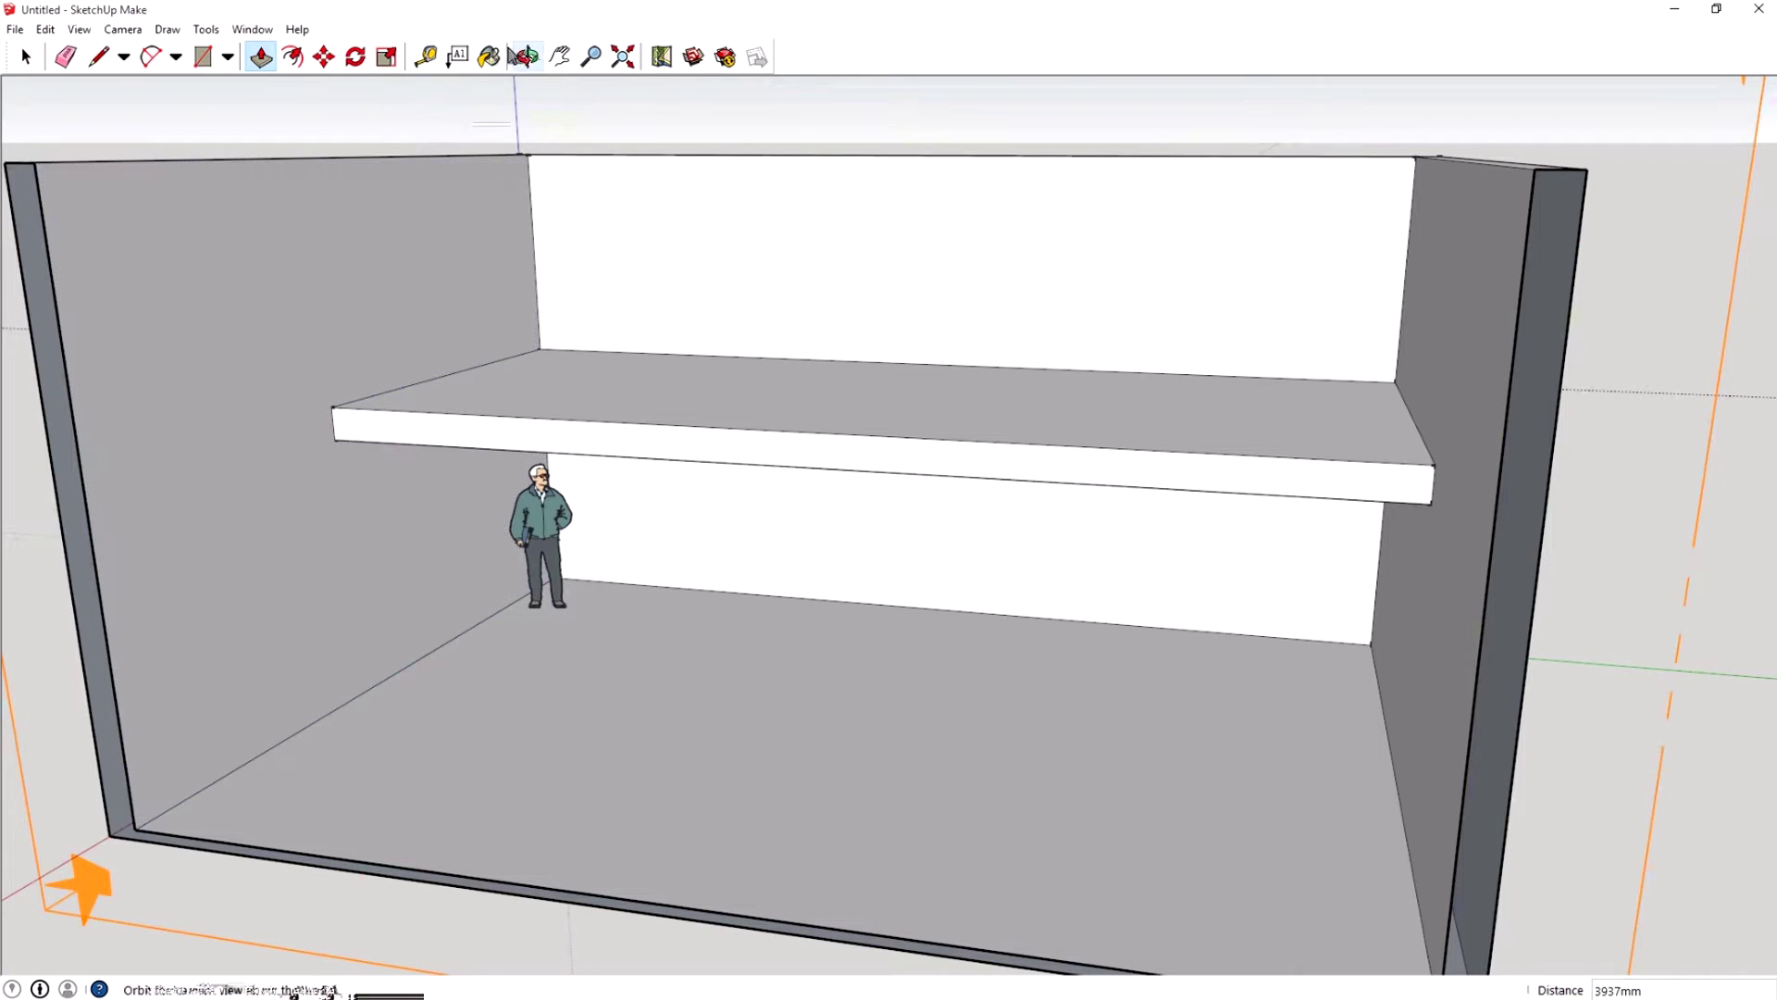
{"action": "left_click", "coordinate": [425, 57]}
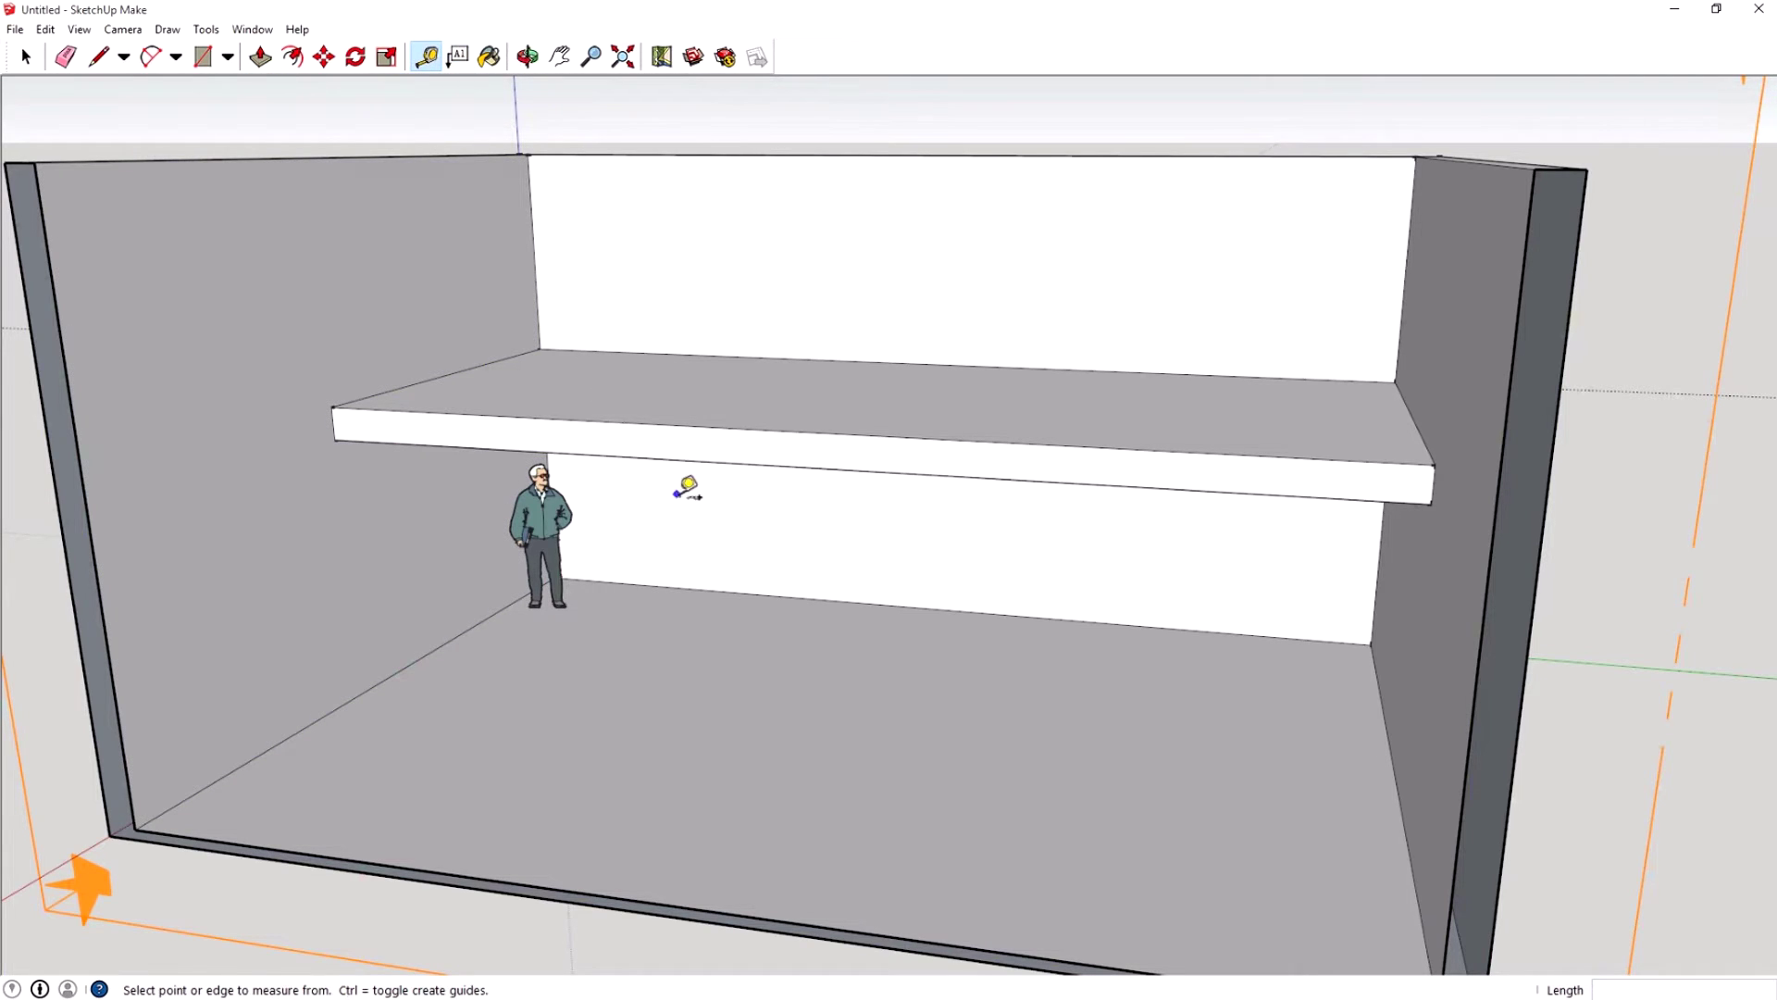
{"action": "left_click", "coordinate": [683, 425]}
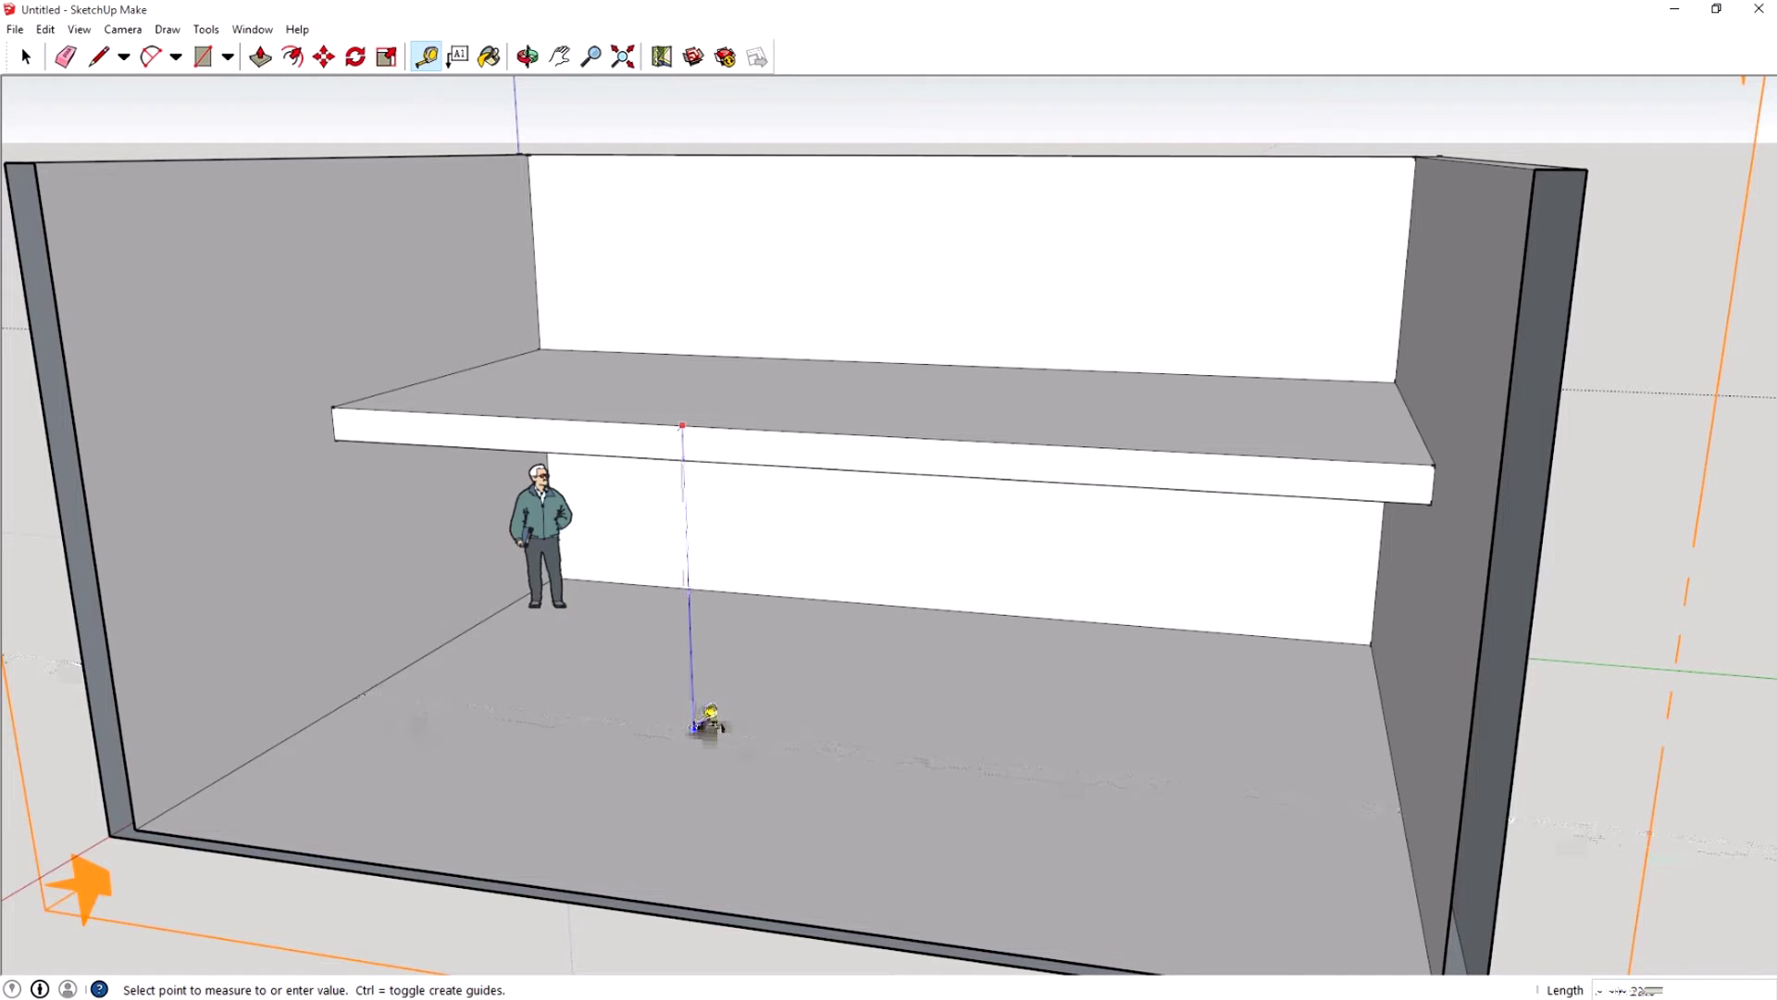
{"action": "left_click", "coordinate": [27, 58]}
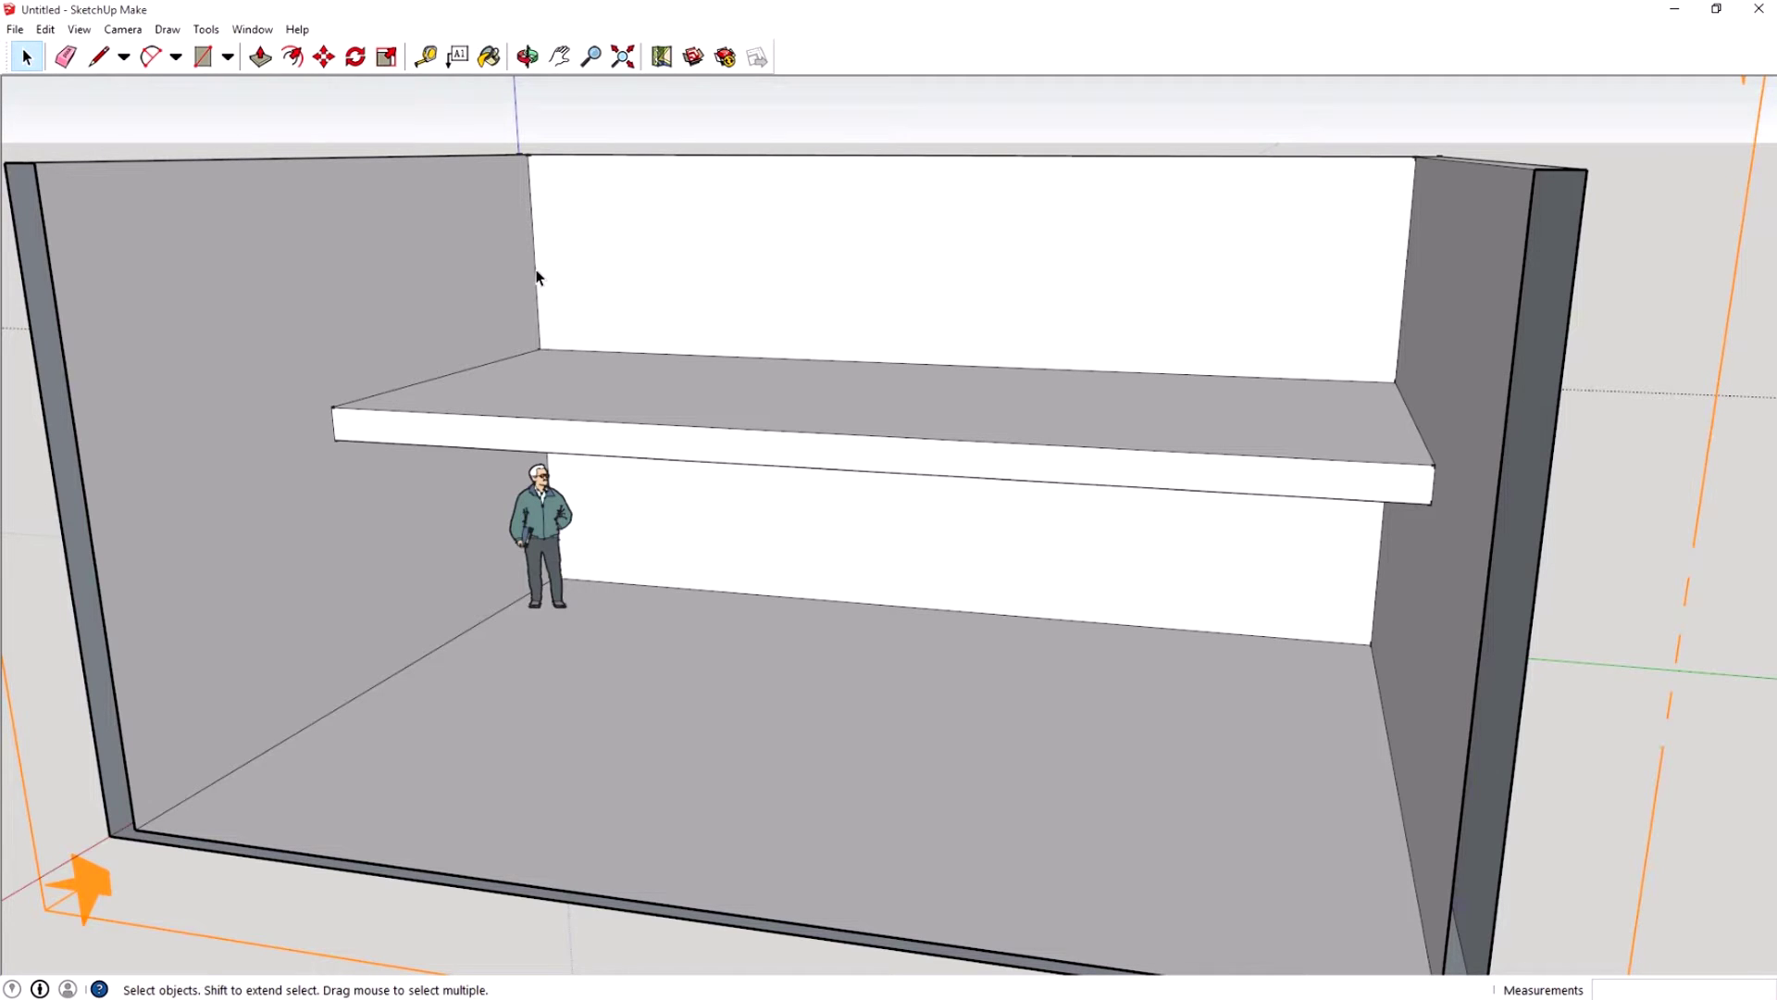
Place a vertical guide on the platform's front face, 2000 mm from its left end
{"action": "middle_click_drag", "start_coordinate": [298, 252], "coordinate": [311, 380]}
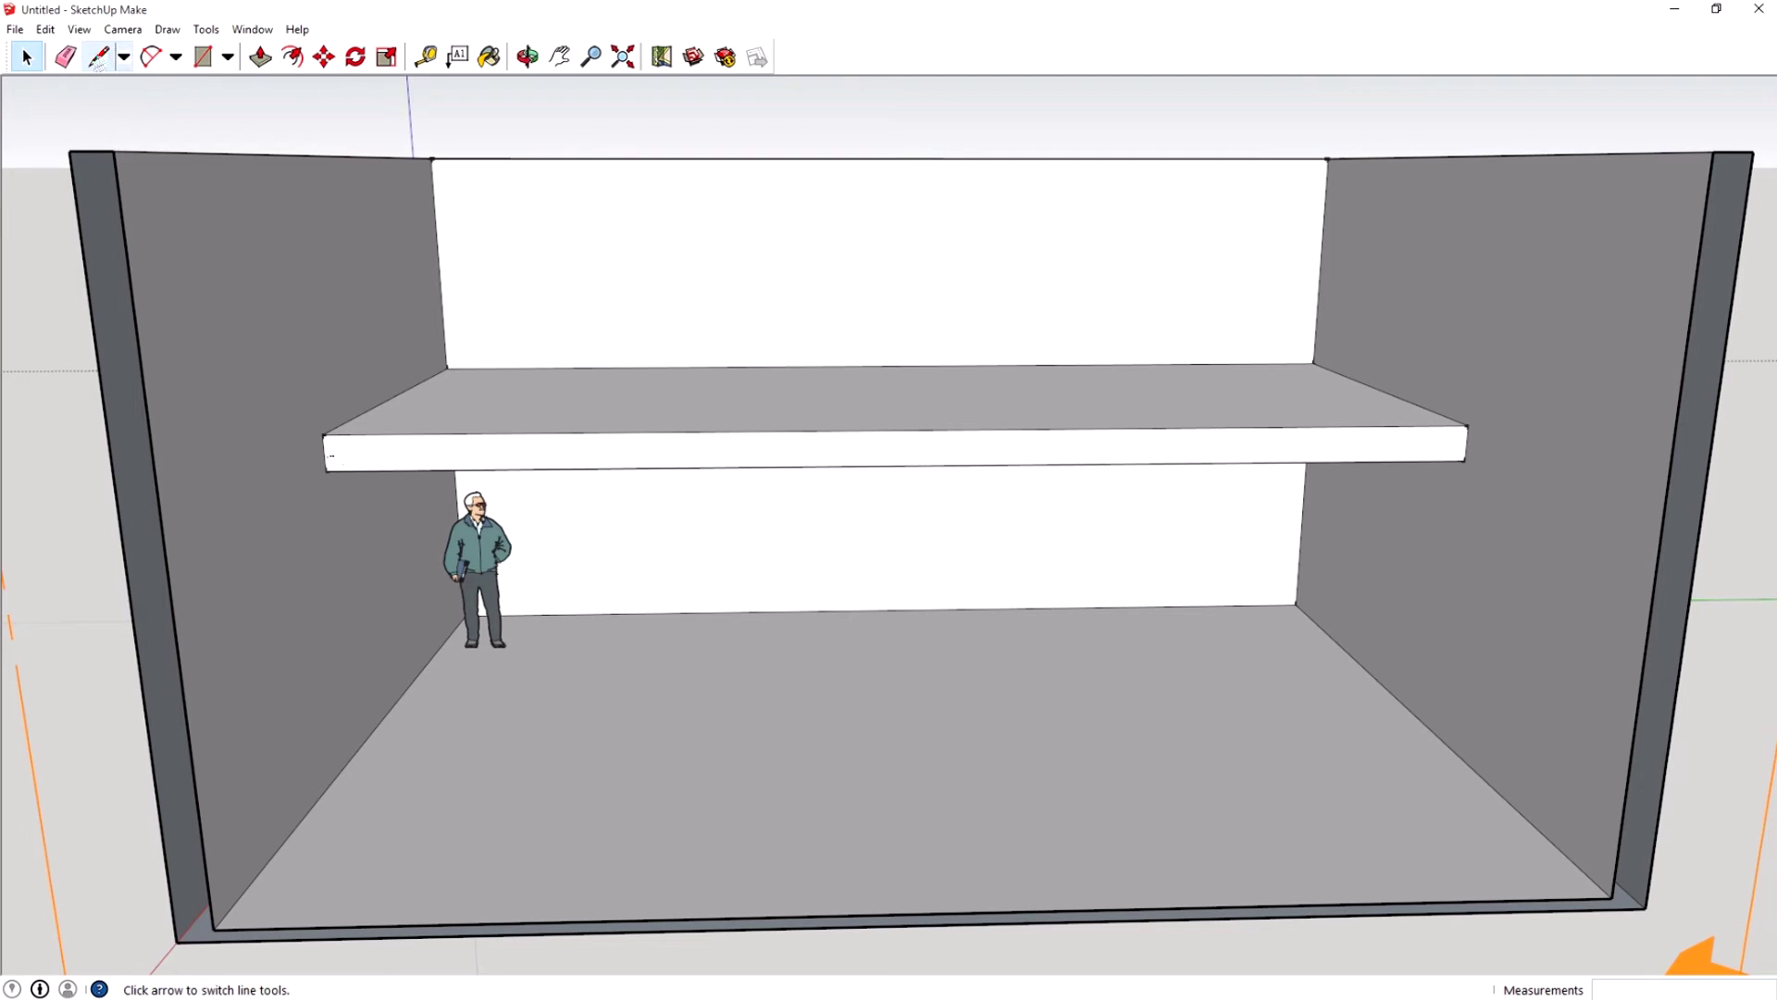
{"action": "left_click", "coordinate": [425, 57]}
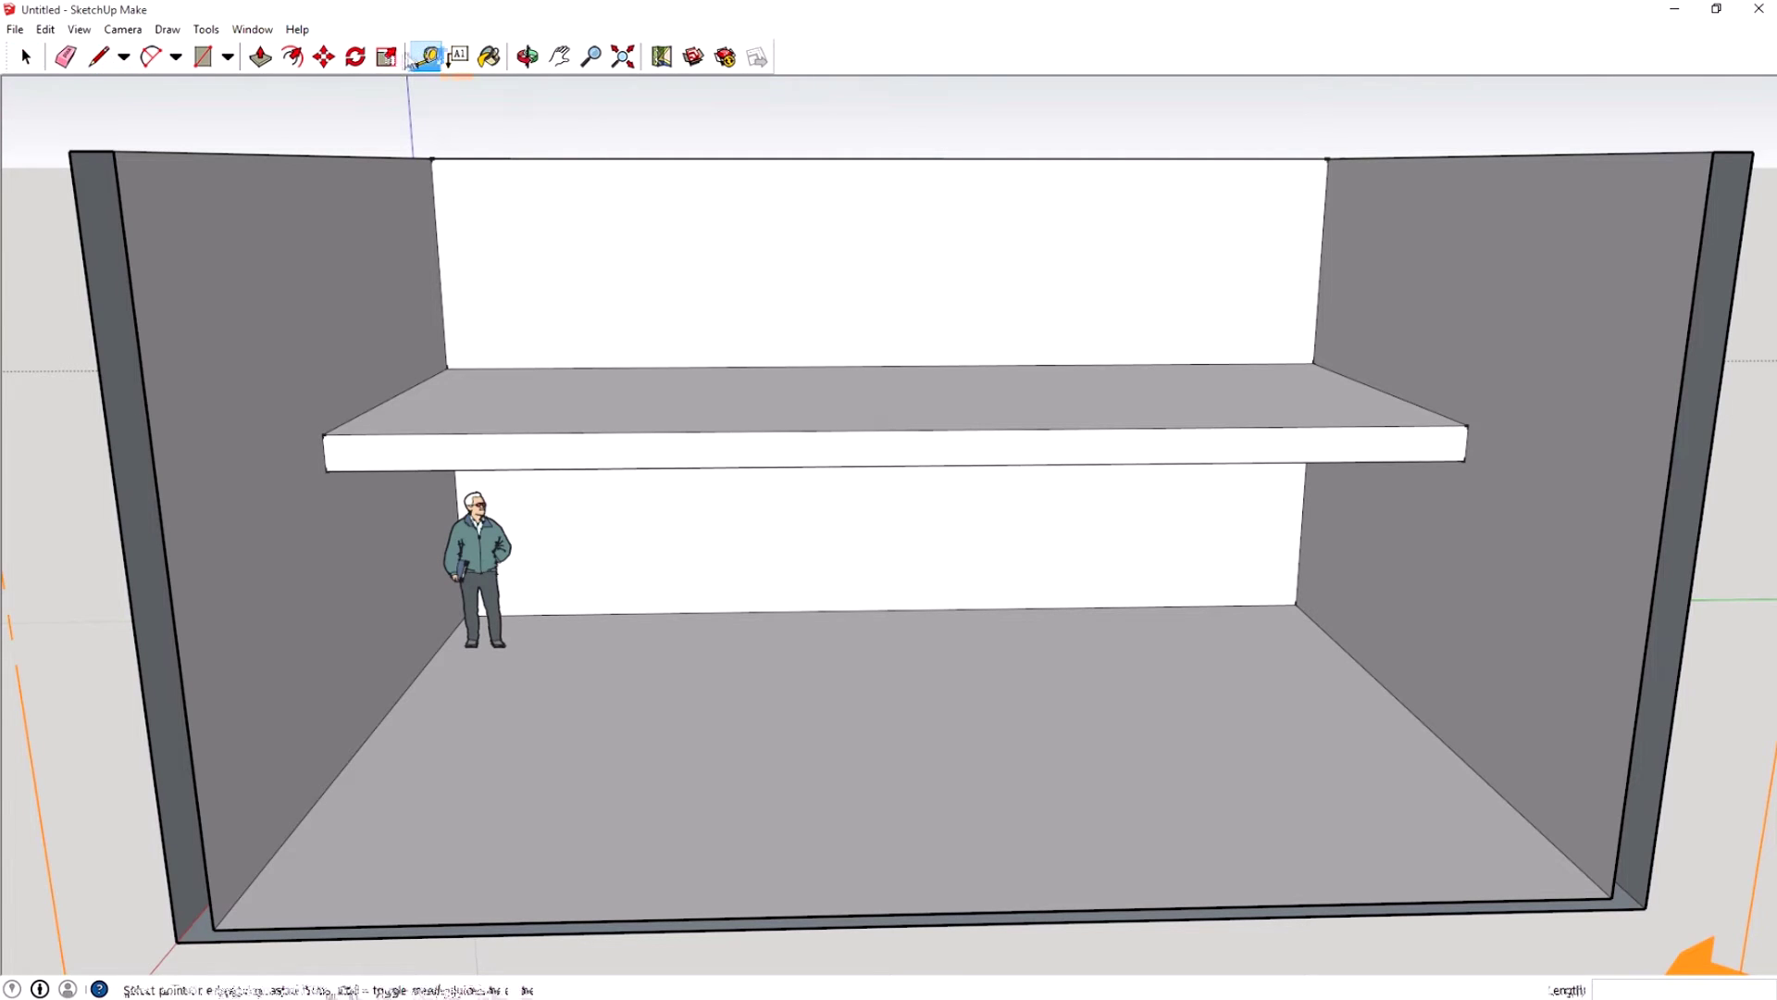
{"action": "left_click", "coordinate": [324, 451]}
{"action": "left_click", "coordinate": [568, 445]}
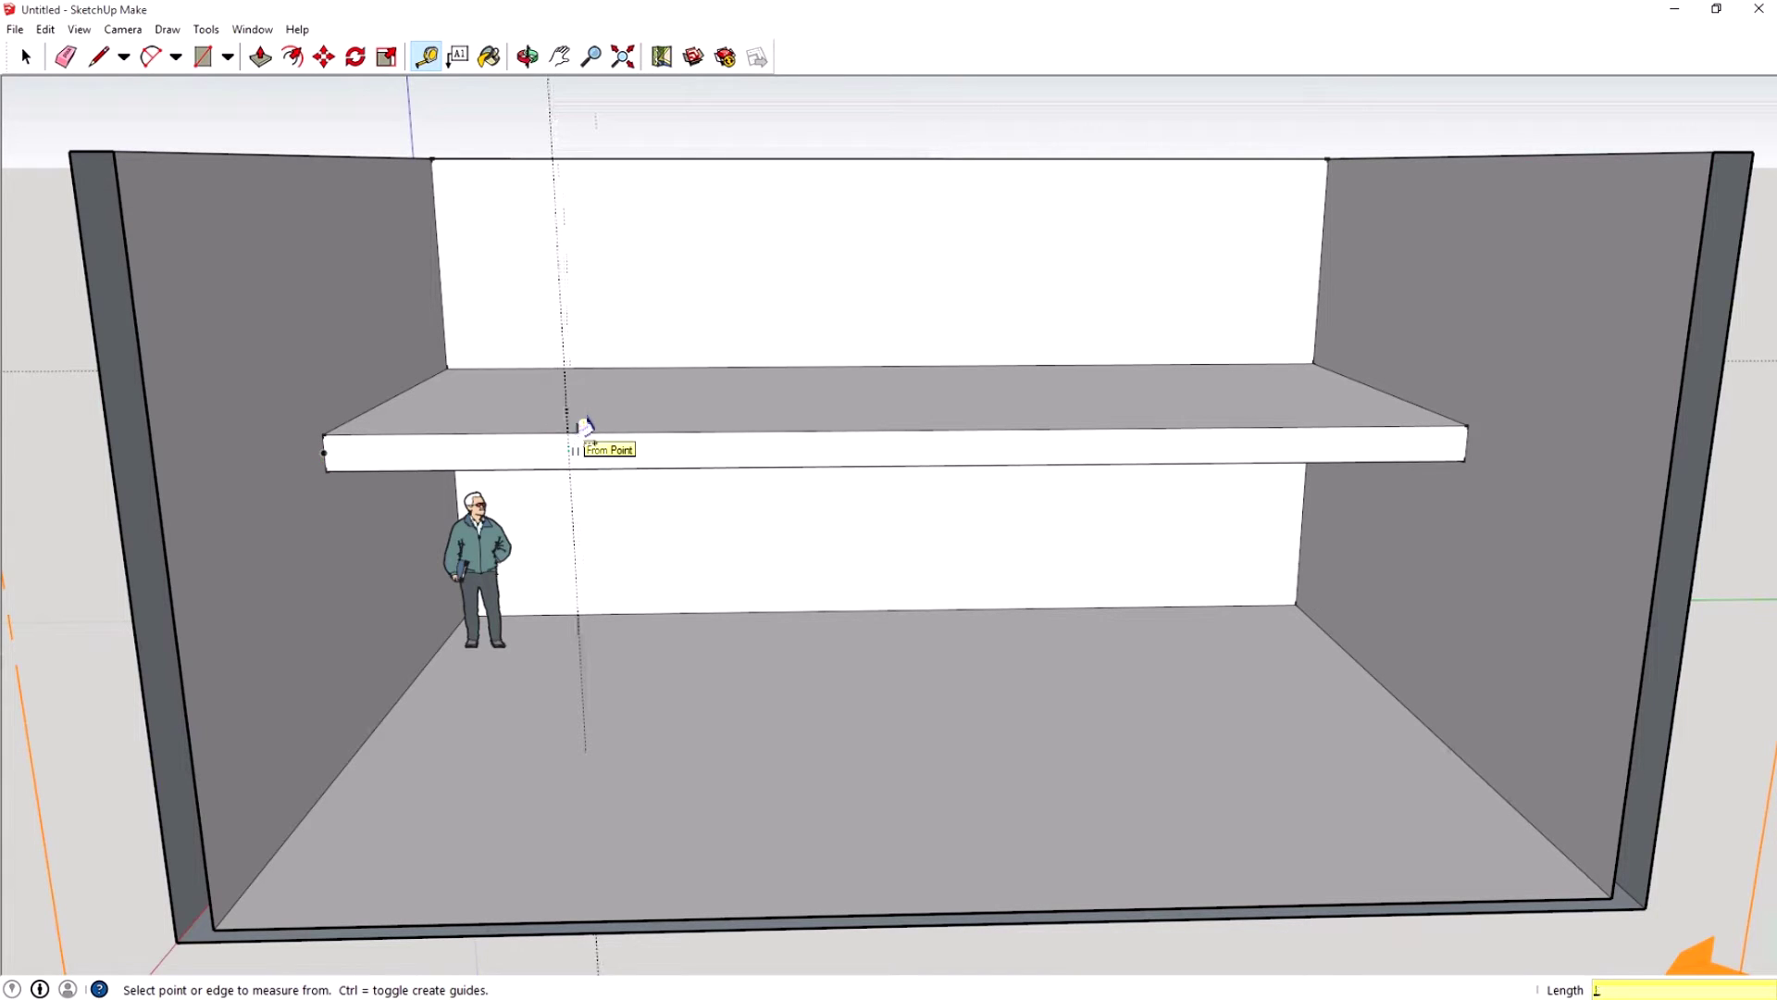
{"action": "left_click", "coordinate": [581, 429]}
{"action": "type", "text": "2000"}
{"action": "key", "text": "Return"}
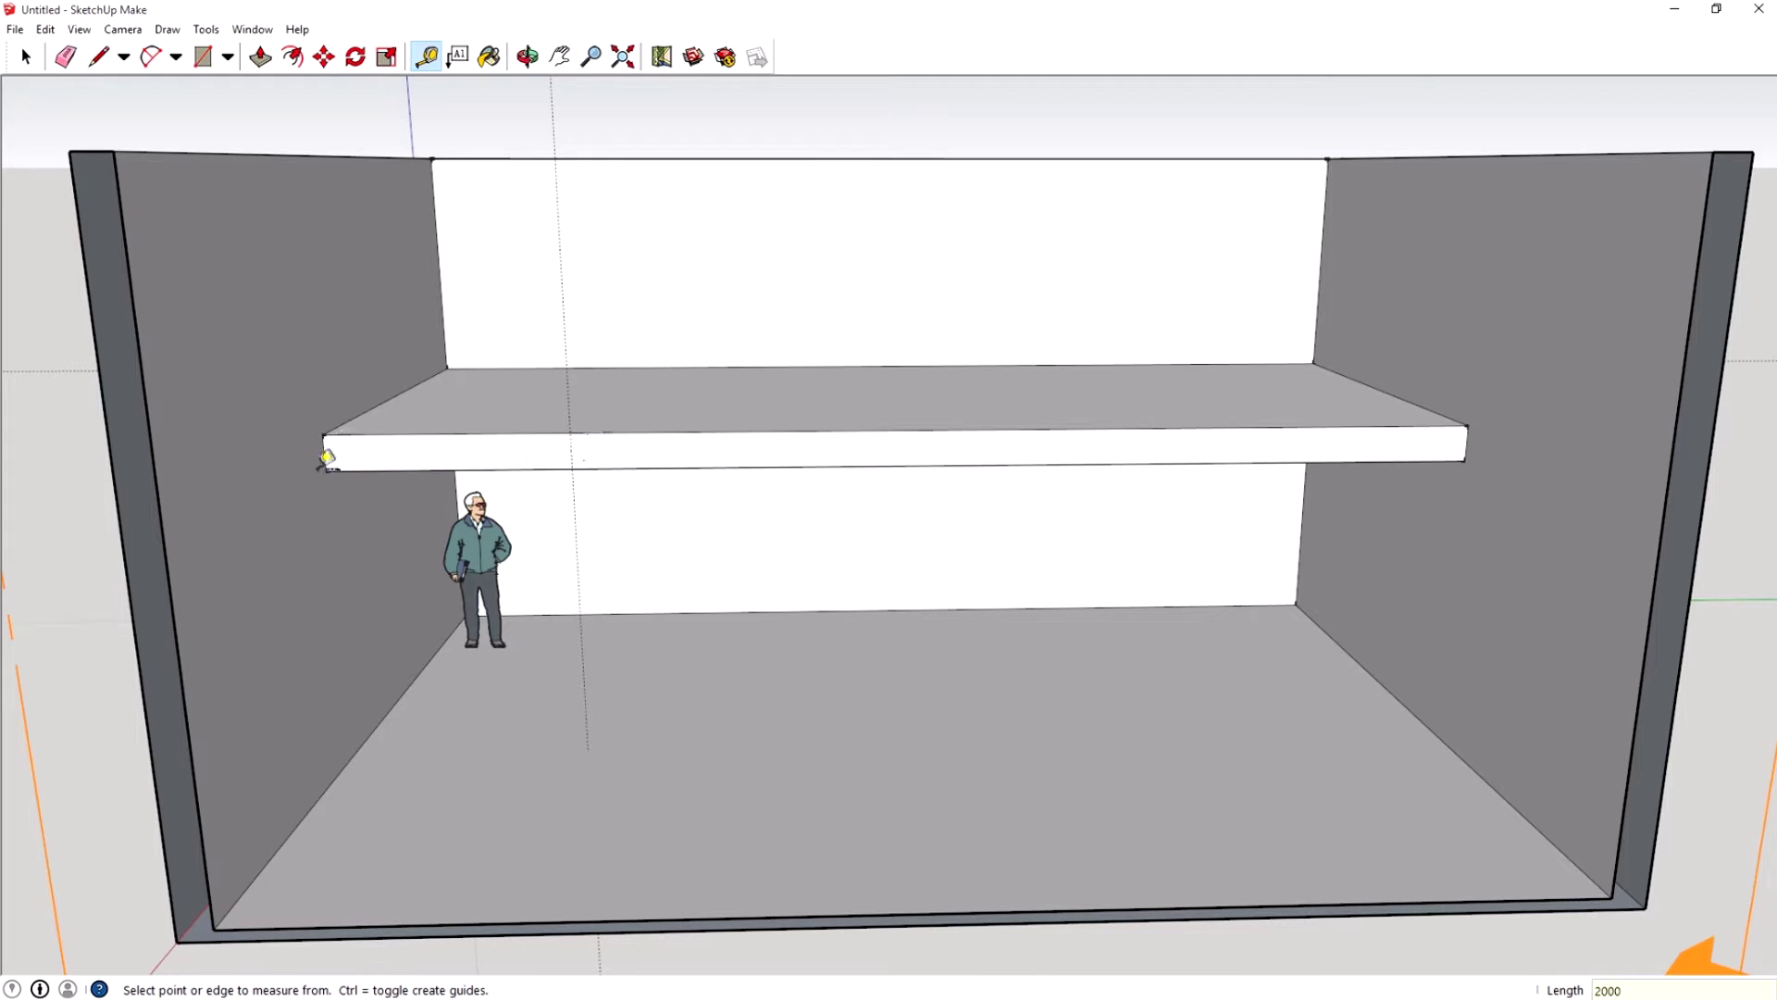
Split the platform's front face with a vertical line at the guide and pull the left section out 1500 mm
{"action": "left_click", "coordinate": [98, 57]}
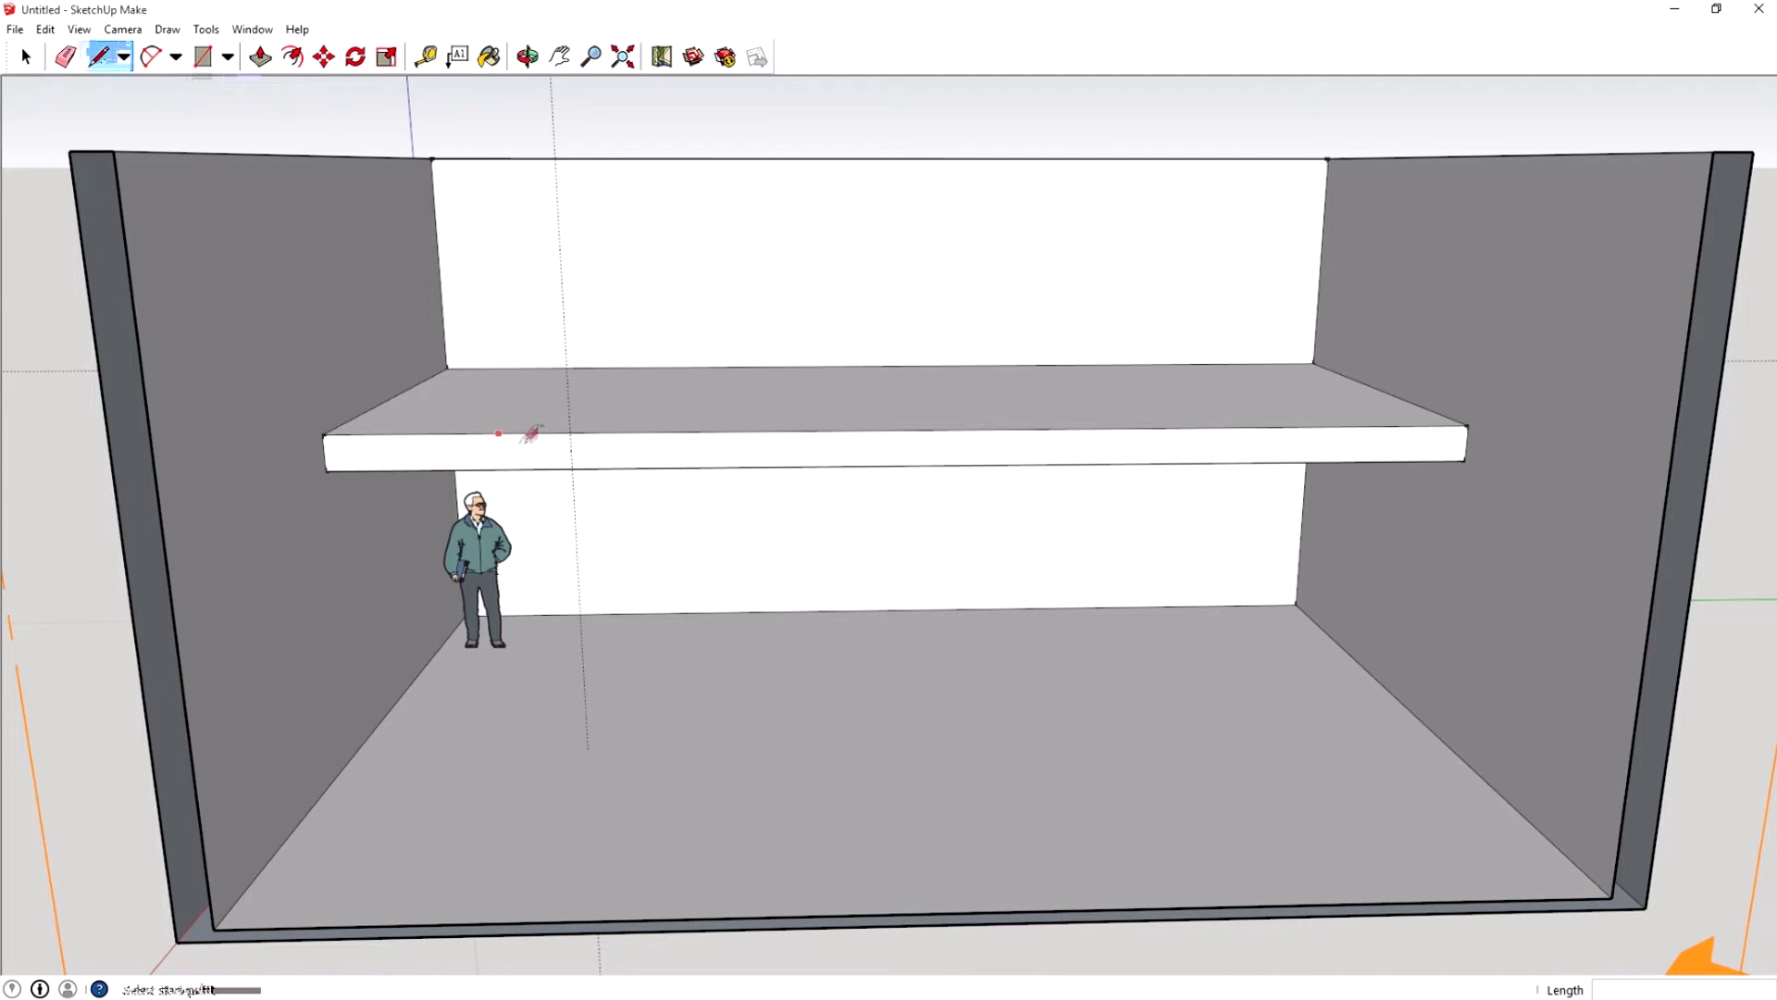
{"action": "left_click", "coordinate": [571, 432]}
{"action": "left_click", "coordinate": [572, 468]}
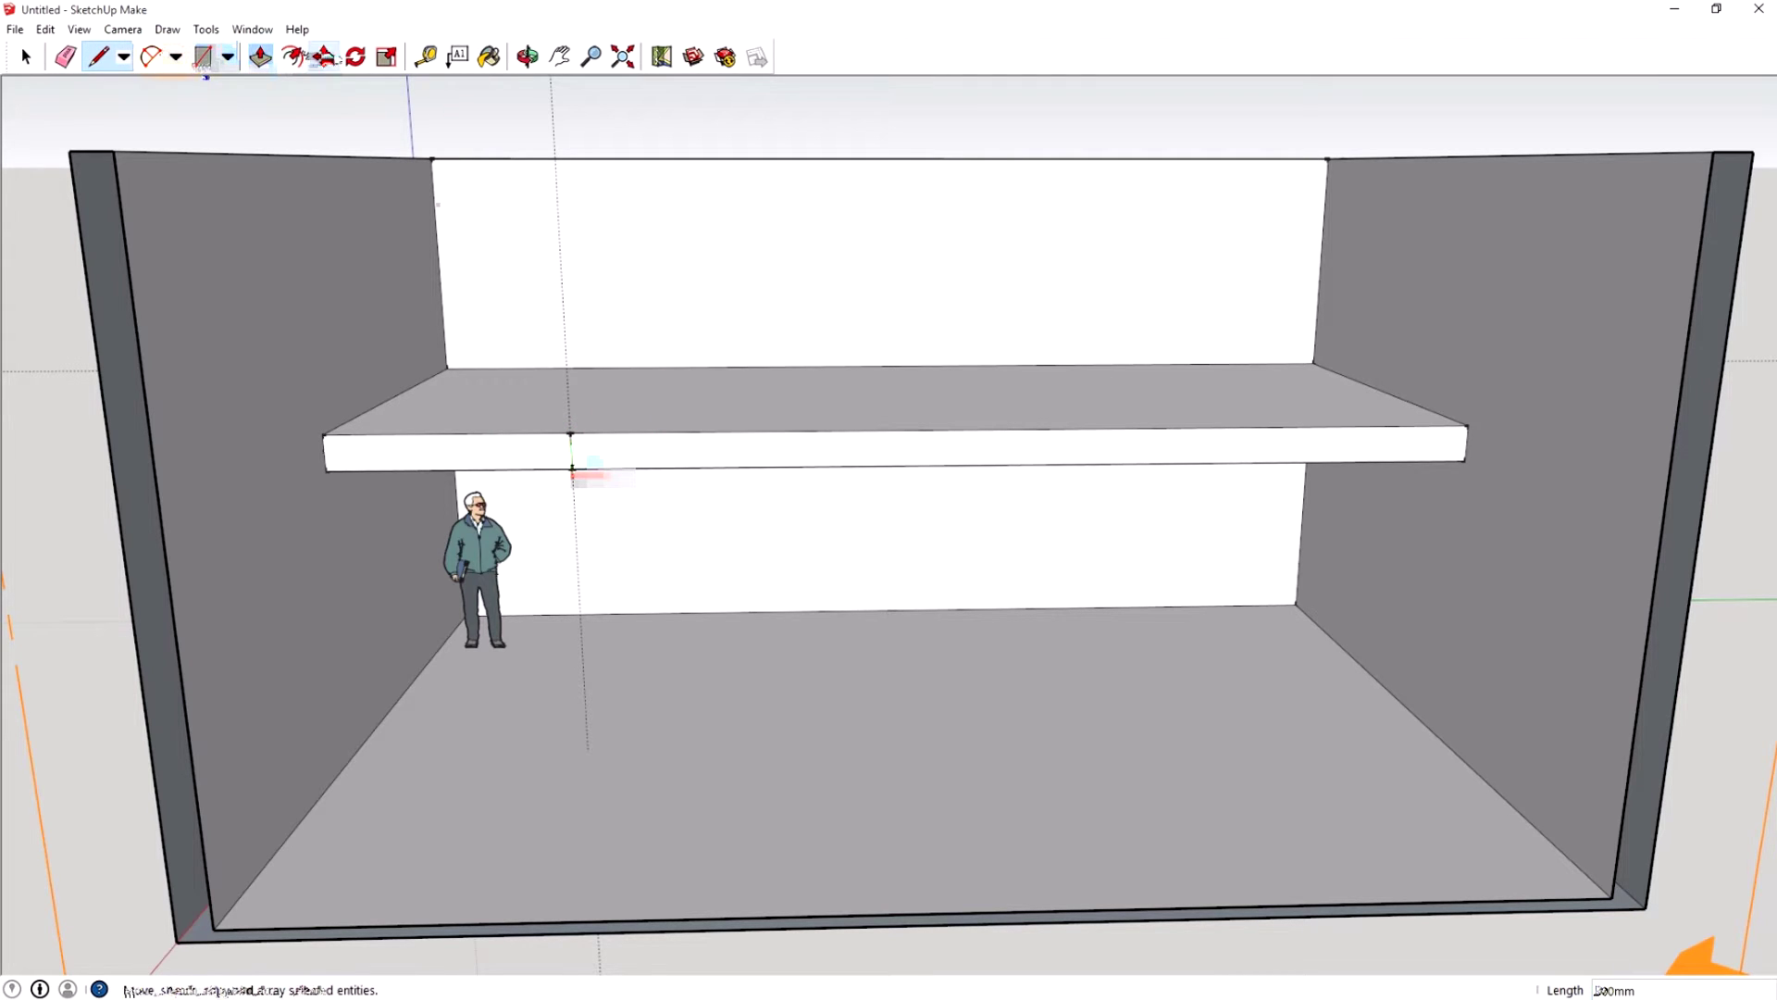
{"action": "left_click", "coordinate": [260, 57]}
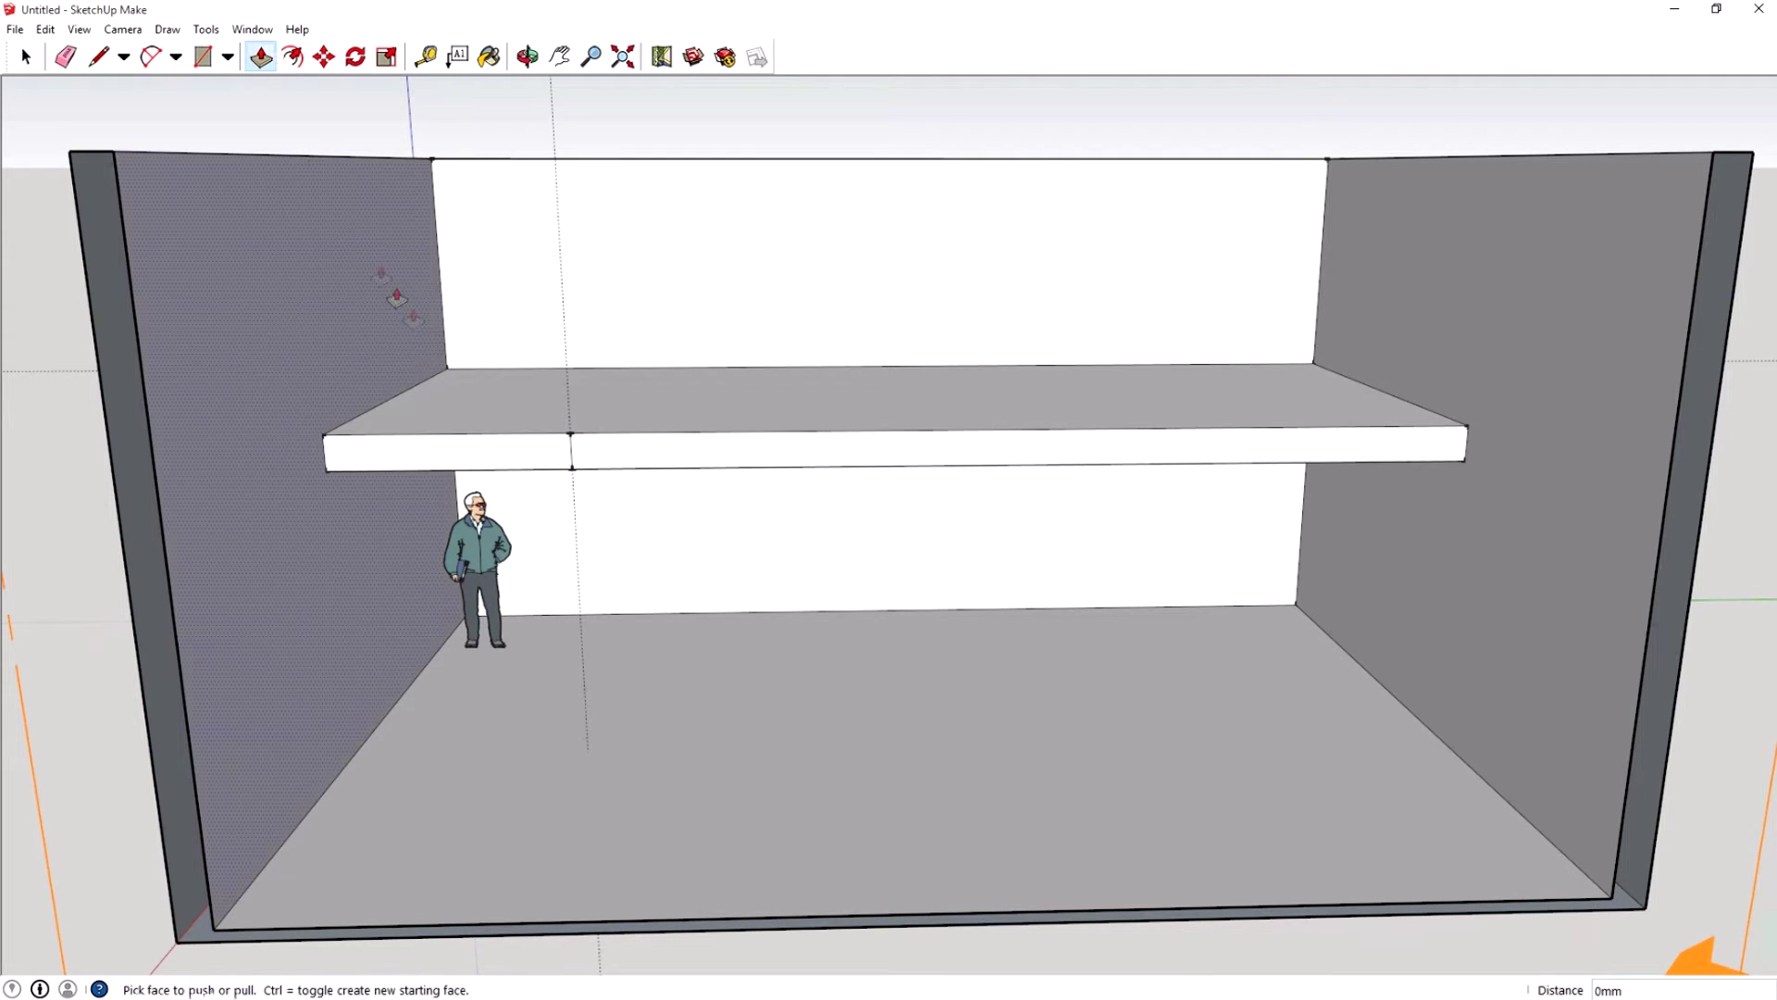
{"action": "left_click", "coordinate": [463, 451]}
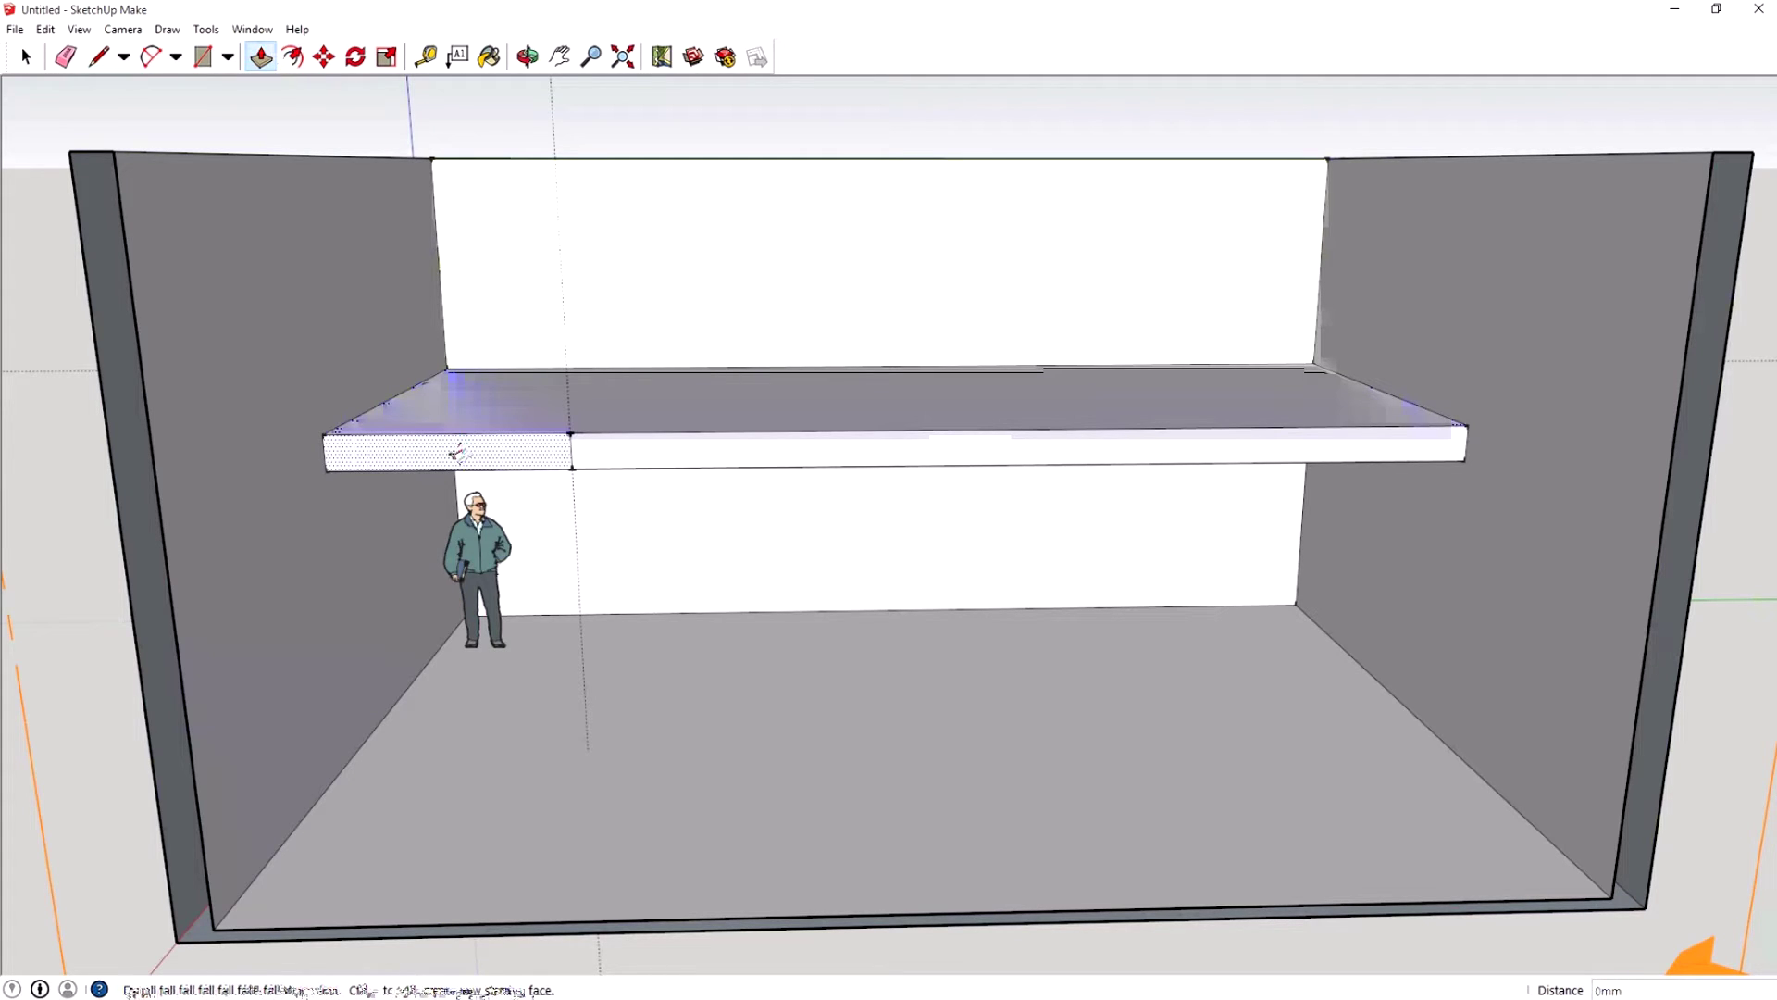
{"action": "left_click", "coordinate": [448, 486]}
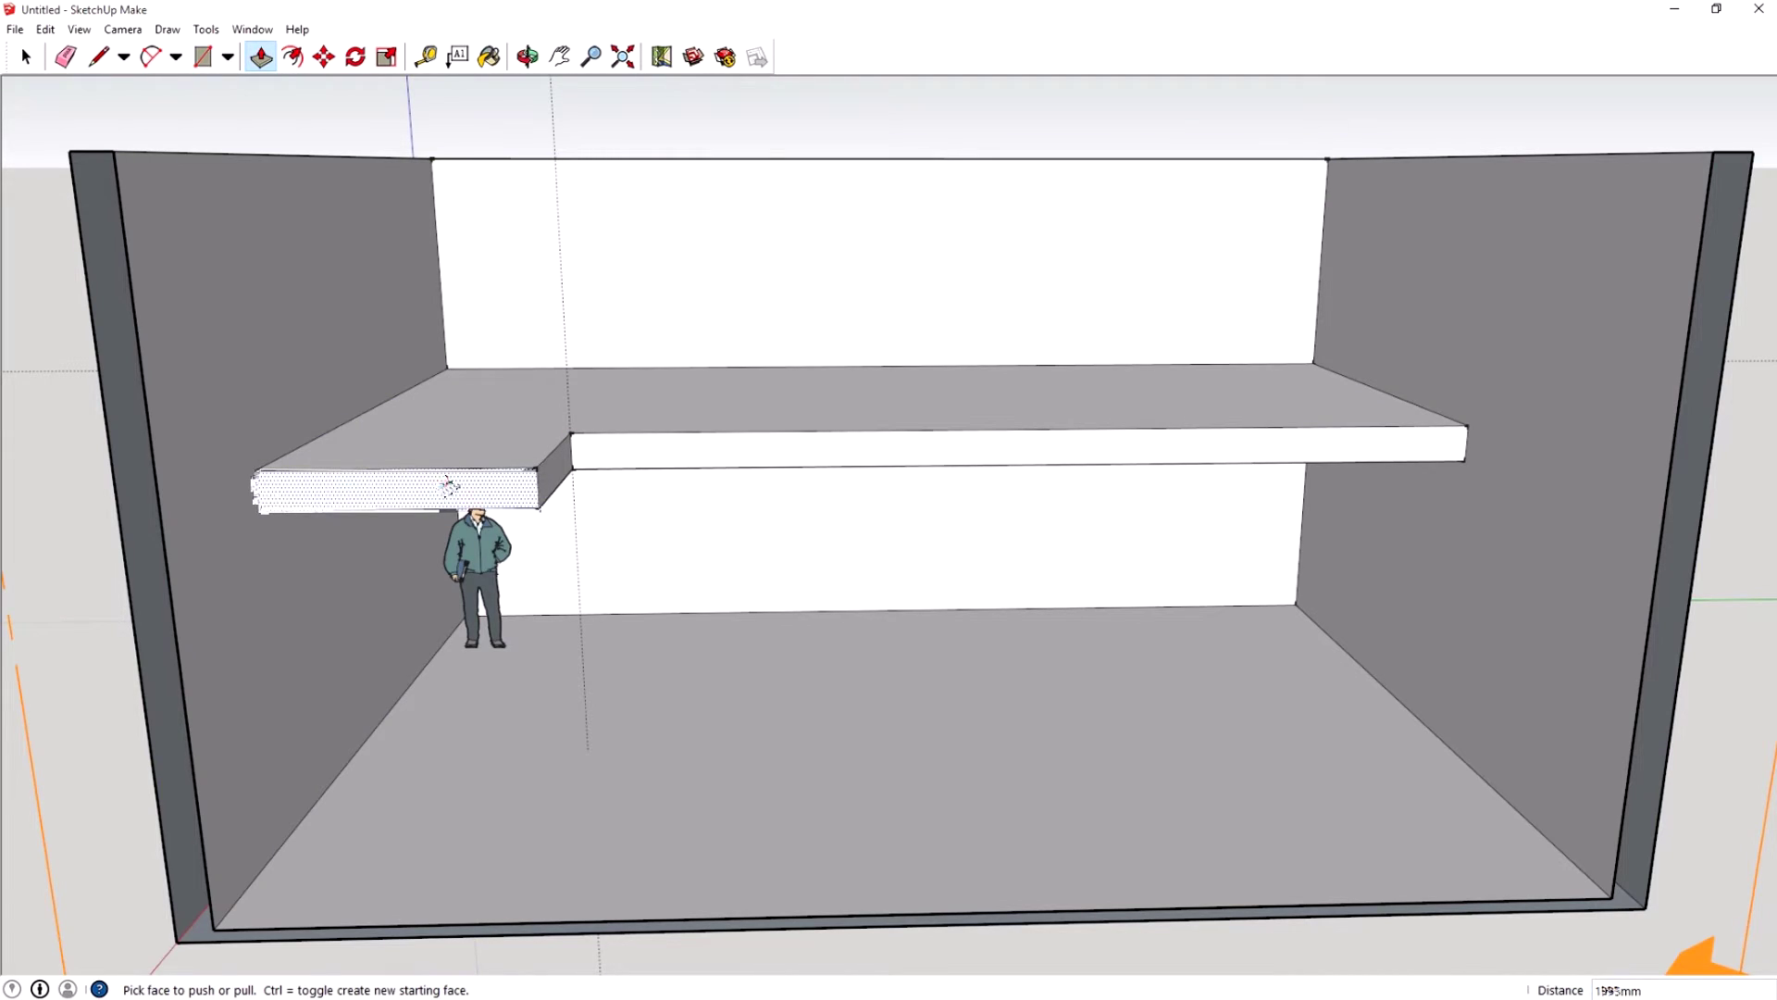
Place a vertical guide through the outer corner of the platform's projecting section, measured from the inner corner
{"action": "middle_click_drag", "start_coordinate": [682, 396], "coordinate": [748, 459]}
{"action": "scroll", "coordinate": [792, 691], "scroll_direction": "up", "scroll_amount": 4}
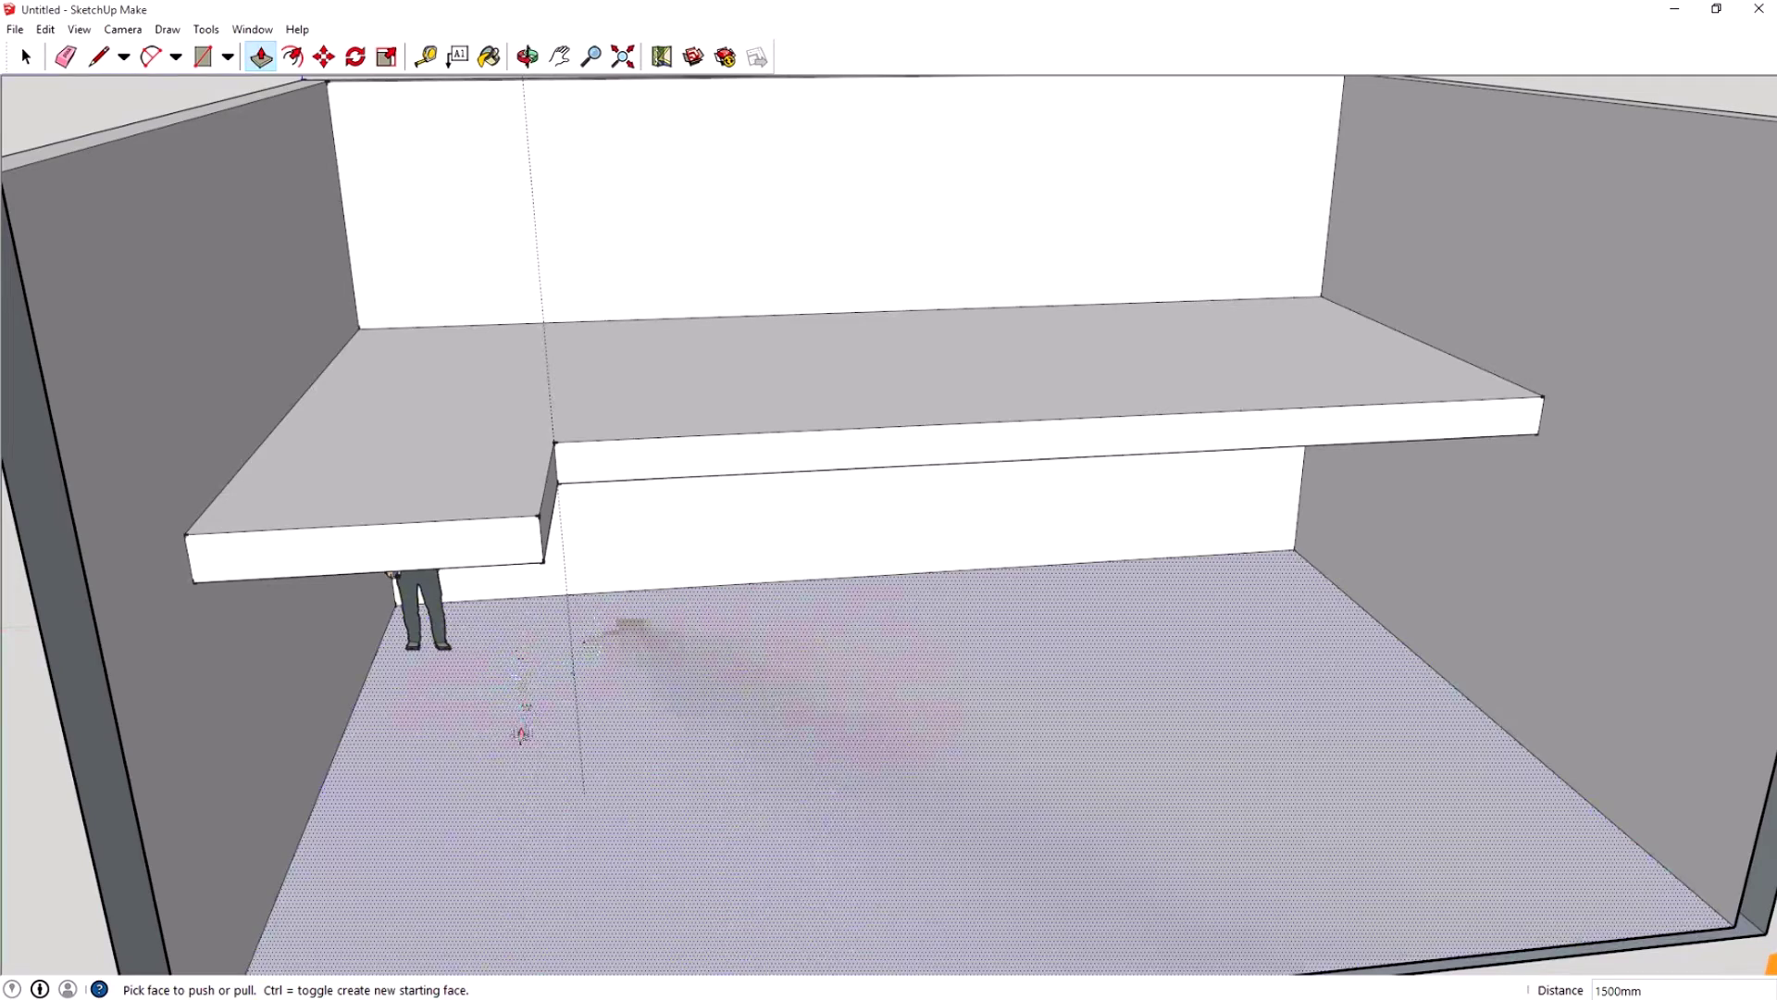
{"action": "middle_click_drag", "start_coordinate": [518, 701], "coordinate": [437, 192]}
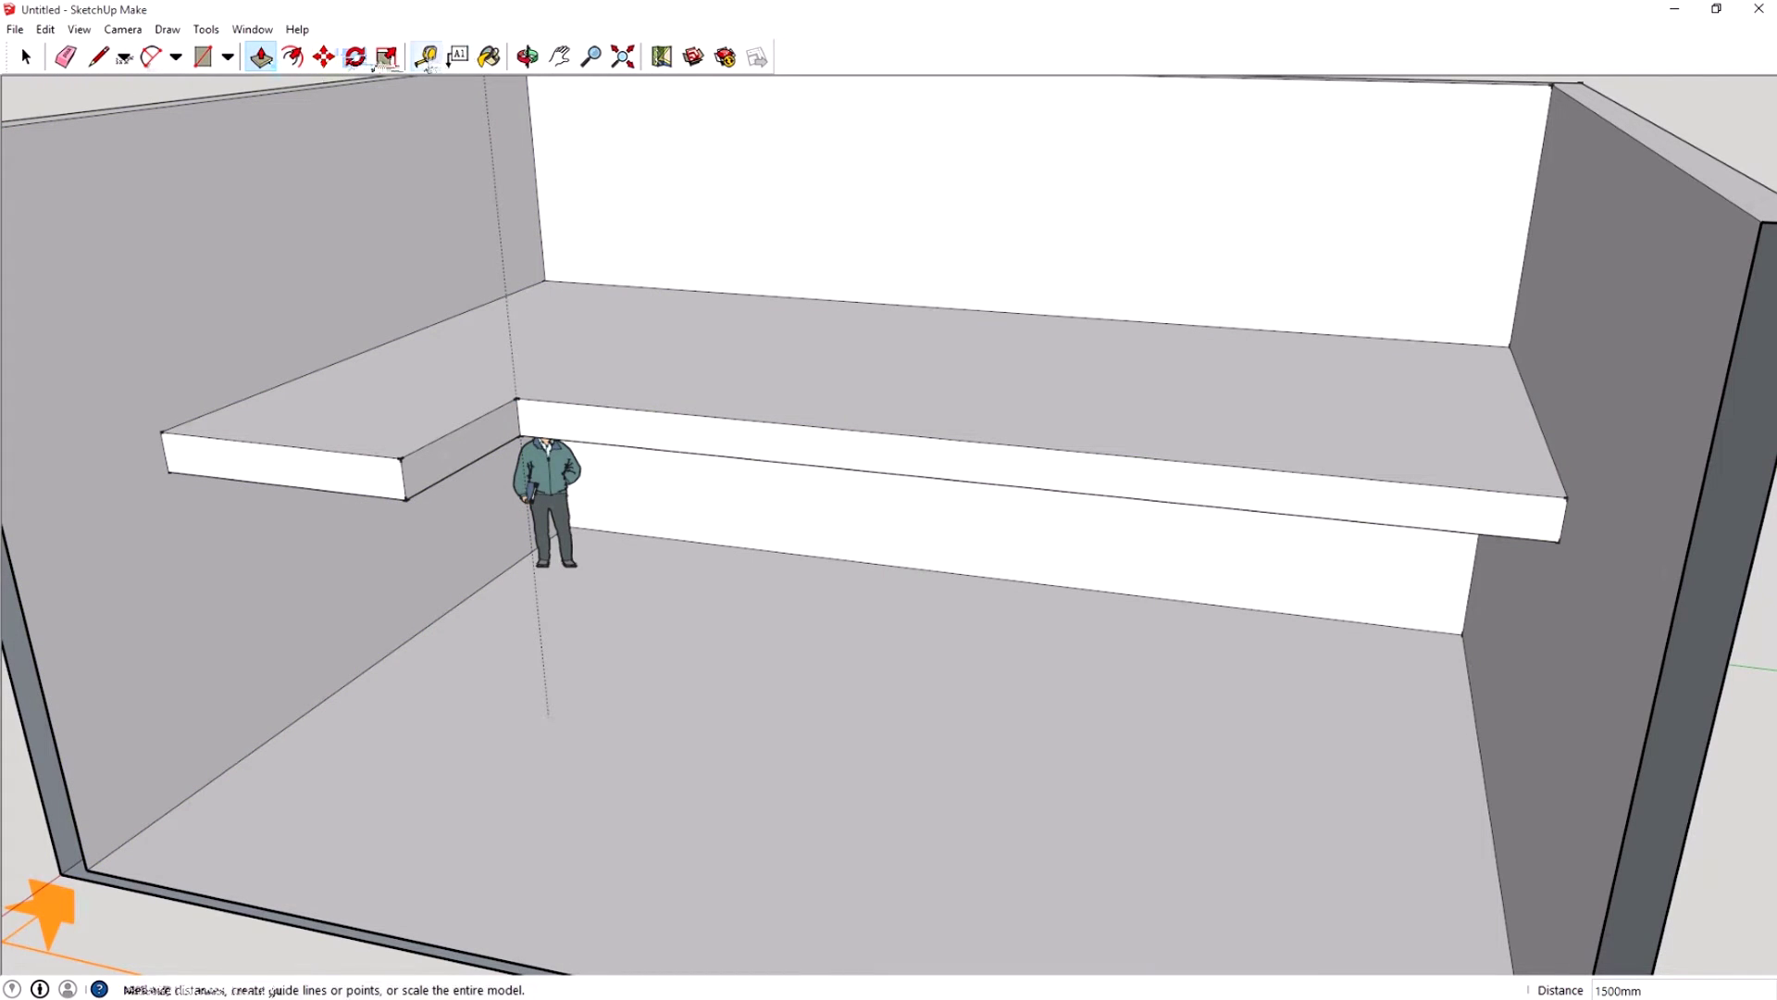
{"action": "left_click", "coordinate": [426, 57]}
{"action": "left_click", "coordinate": [519, 410]}
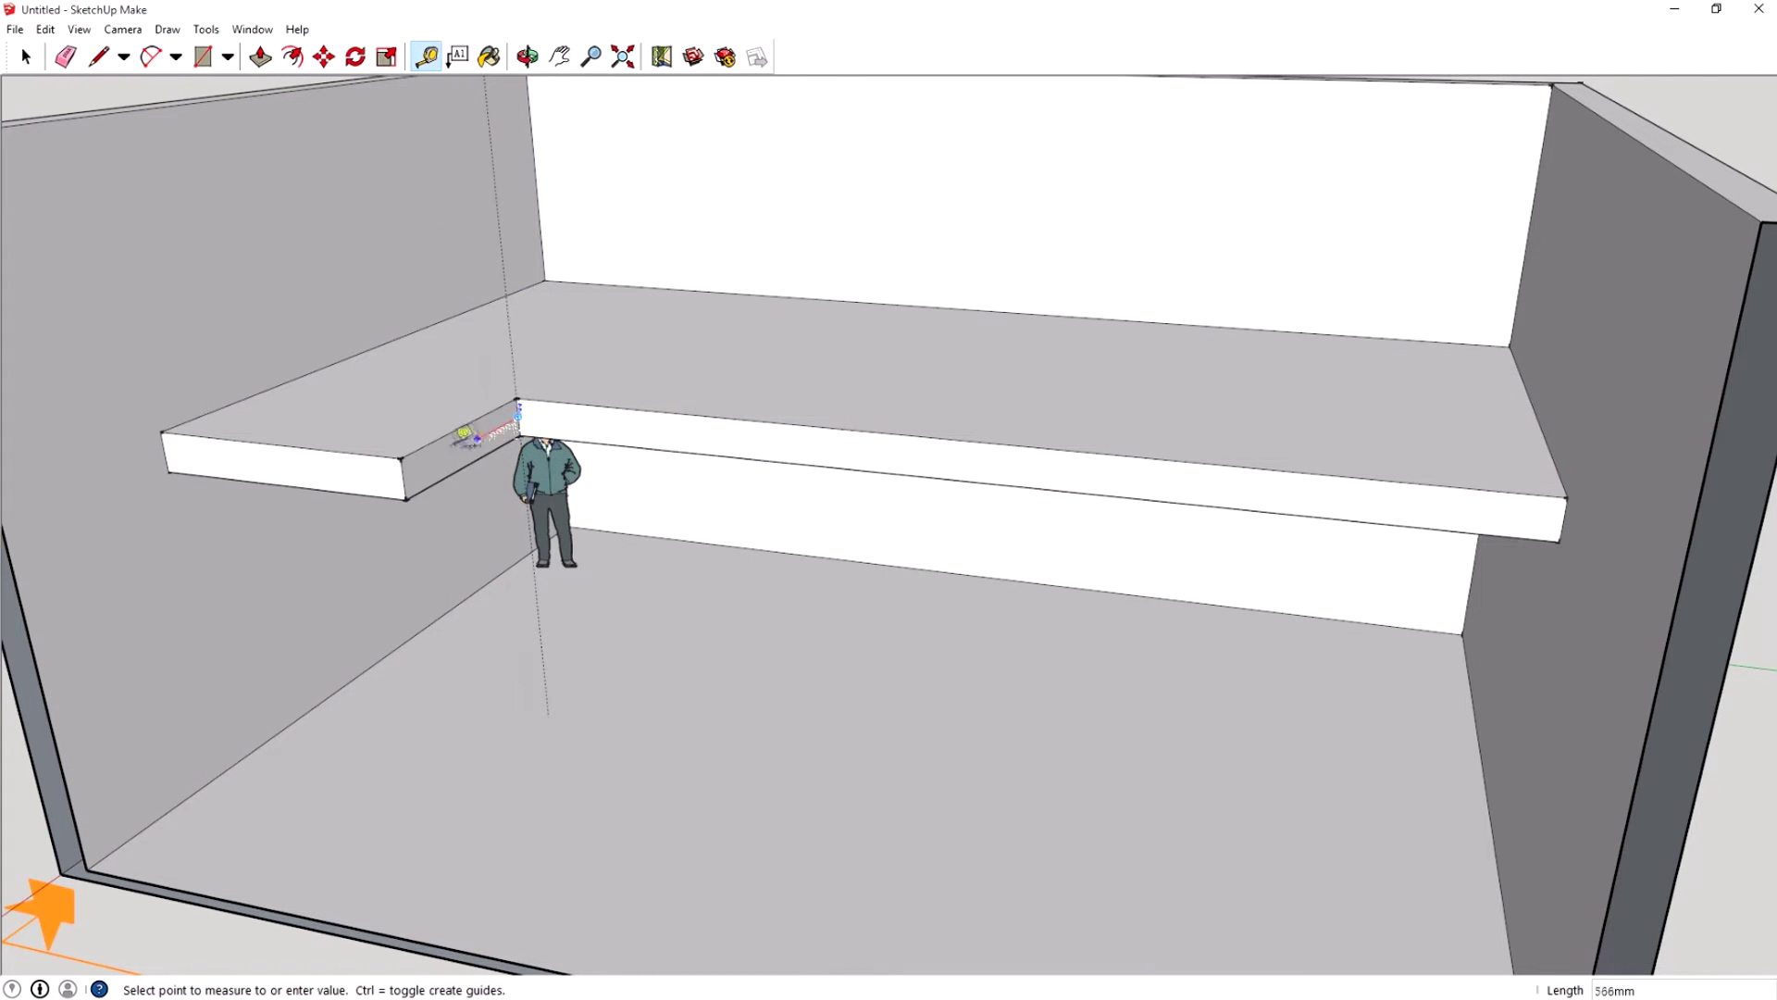
{"action": "left_click", "coordinate": [405, 460]}
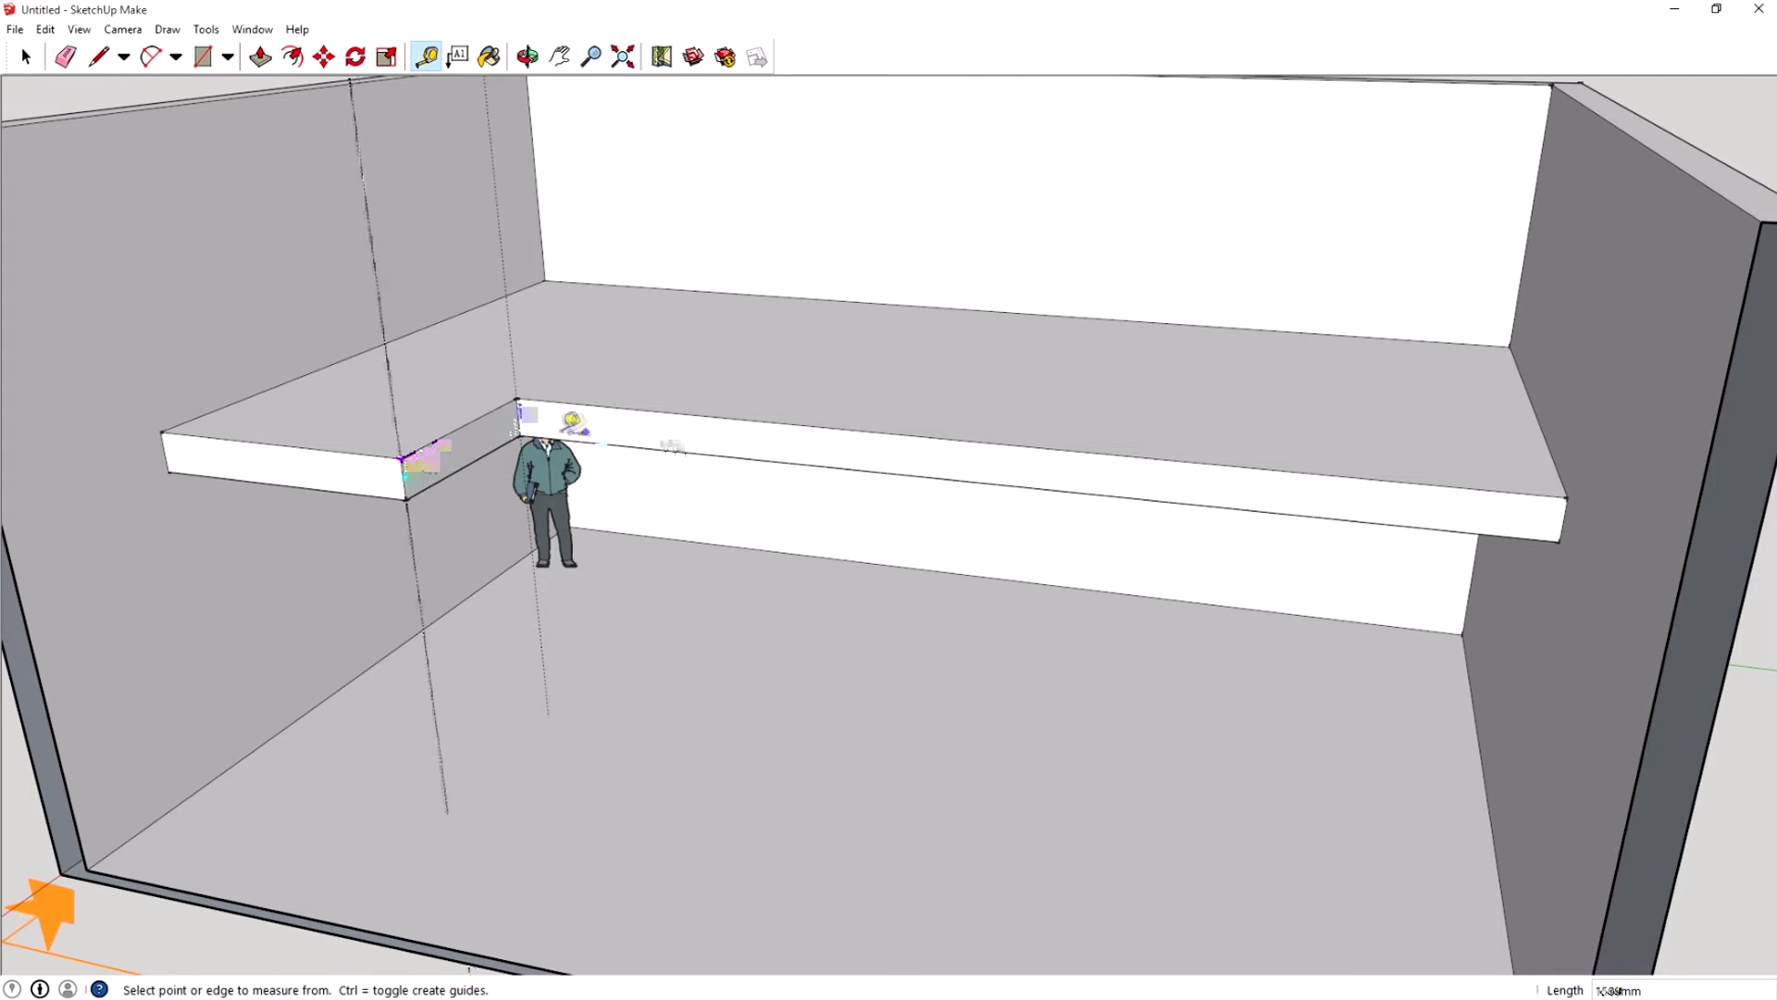
Place two vertical guides 4318 mm along the platform's length, one from the inner corner and one from the projection's outer corner
{"action": "left_click", "coordinate": [519, 417]}
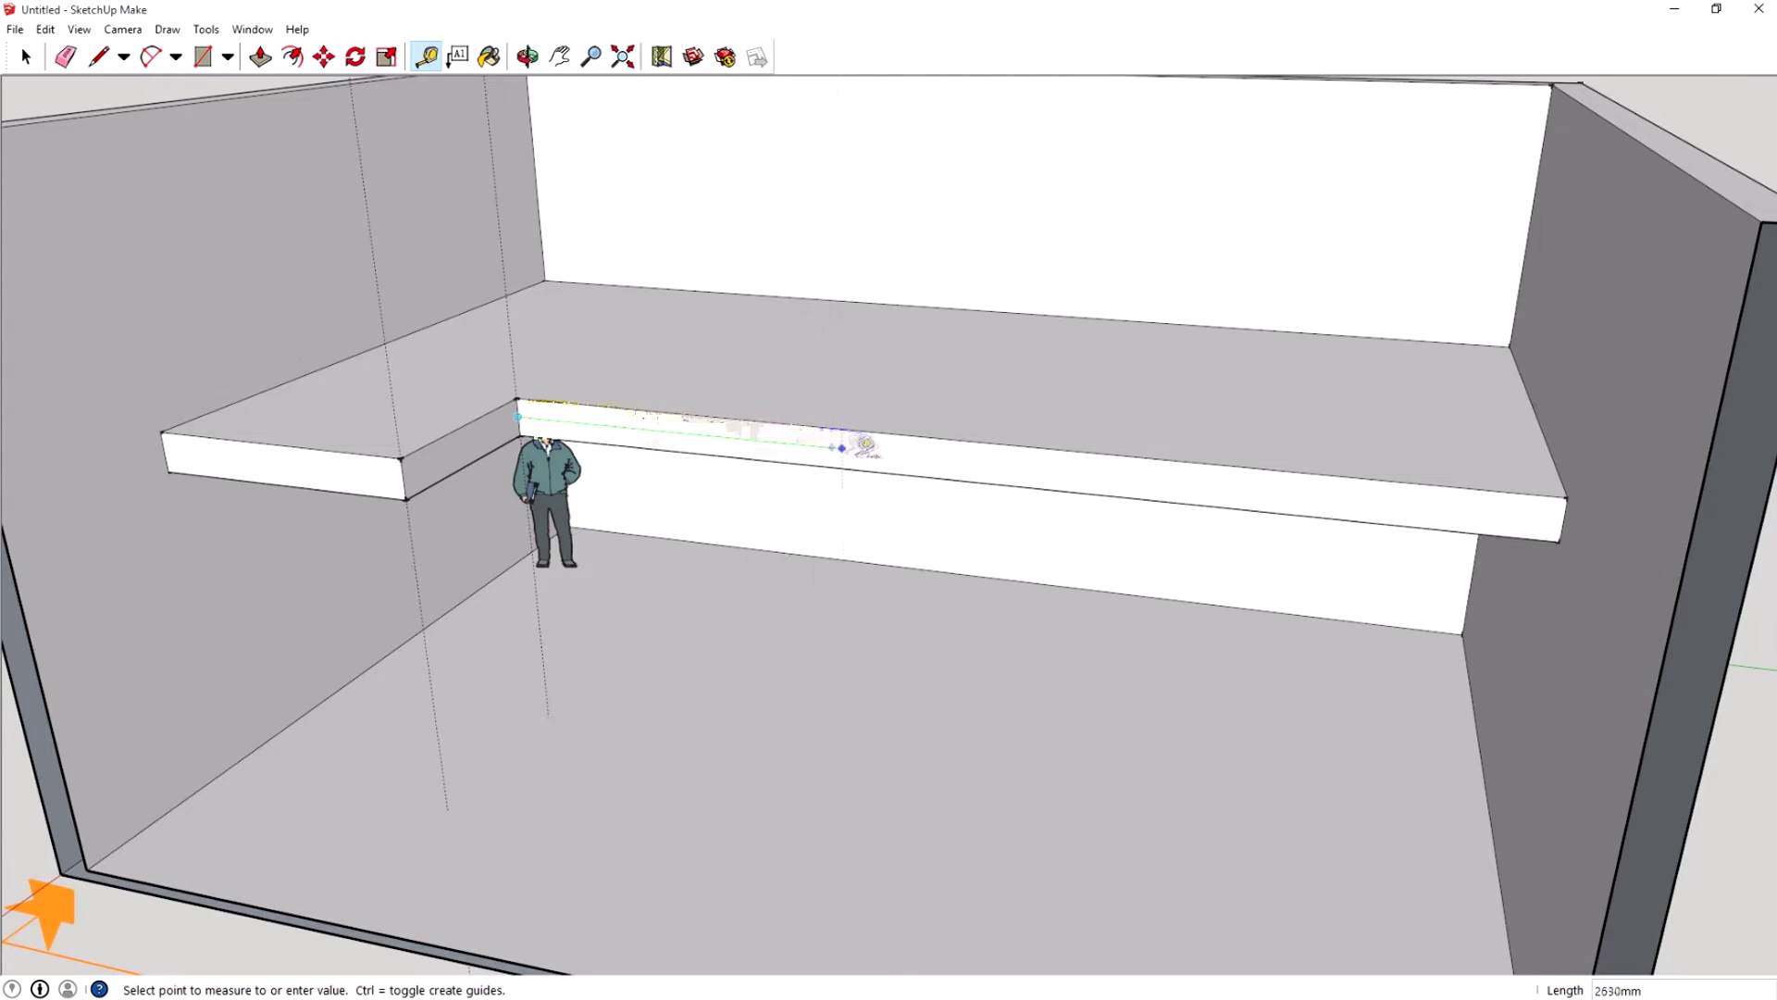
{"action": "left_click", "coordinate": [888, 445]}
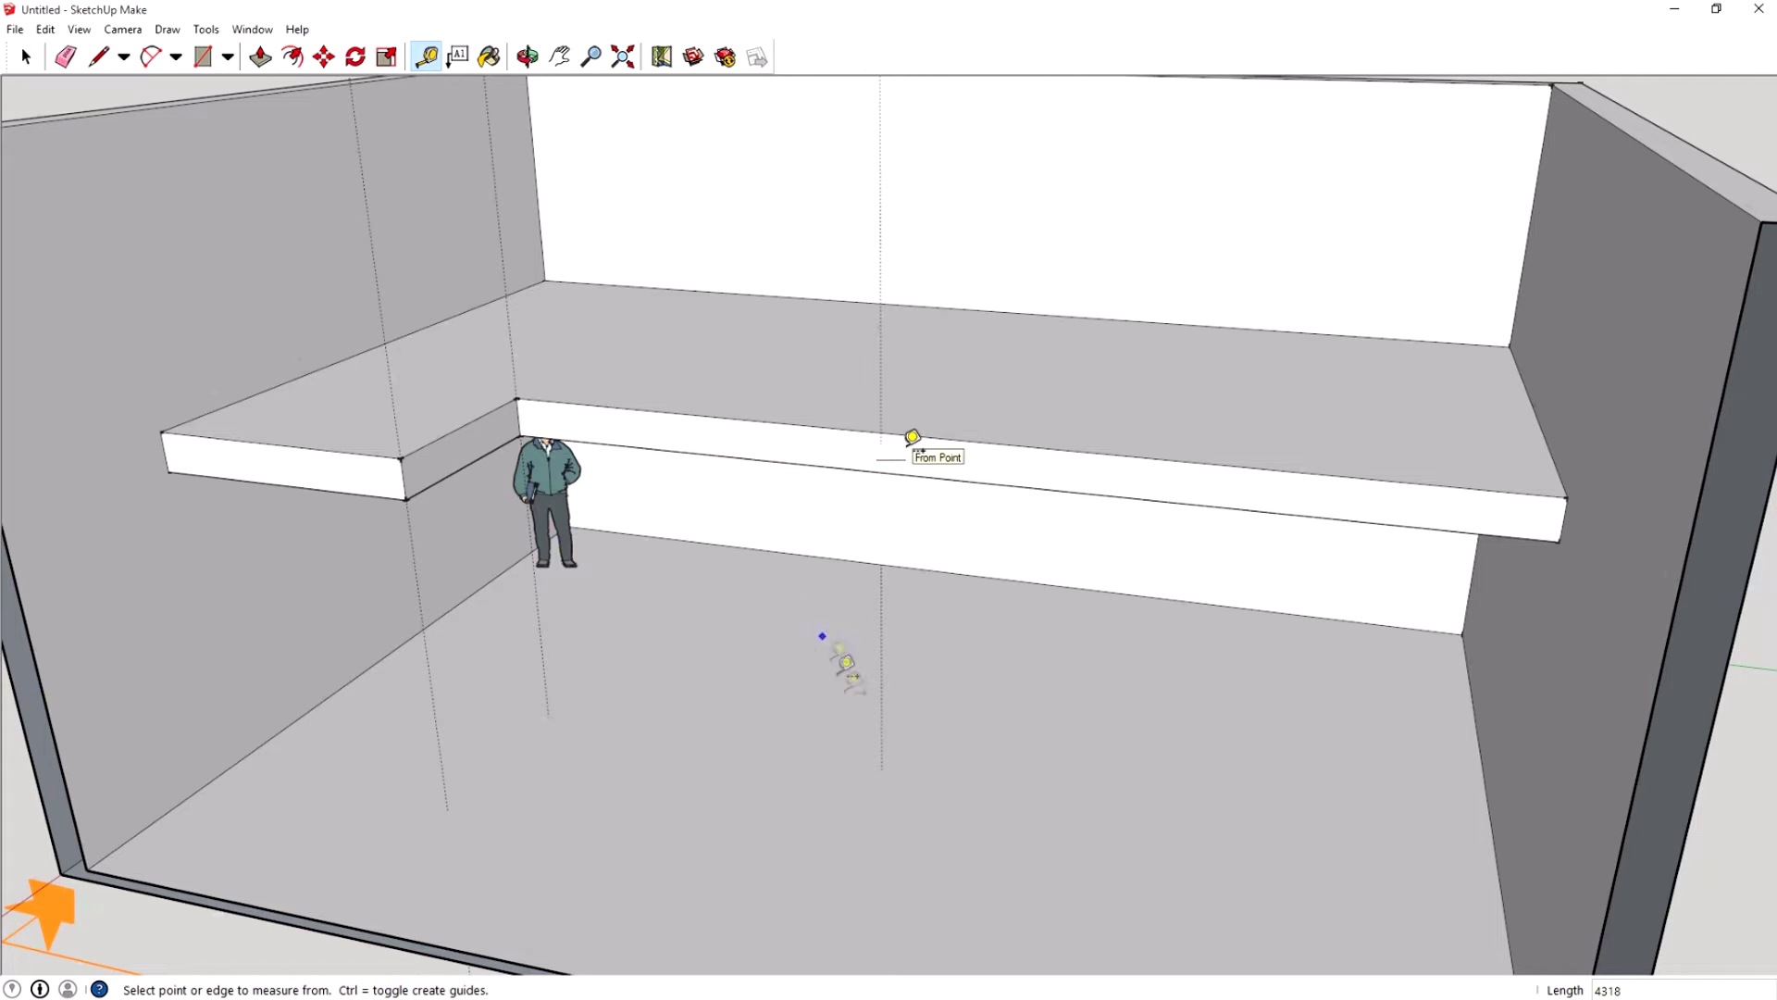
{"action": "middle_click_drag", "start_coordinate": [1059, 905], "coordinate": [1232, 912]}
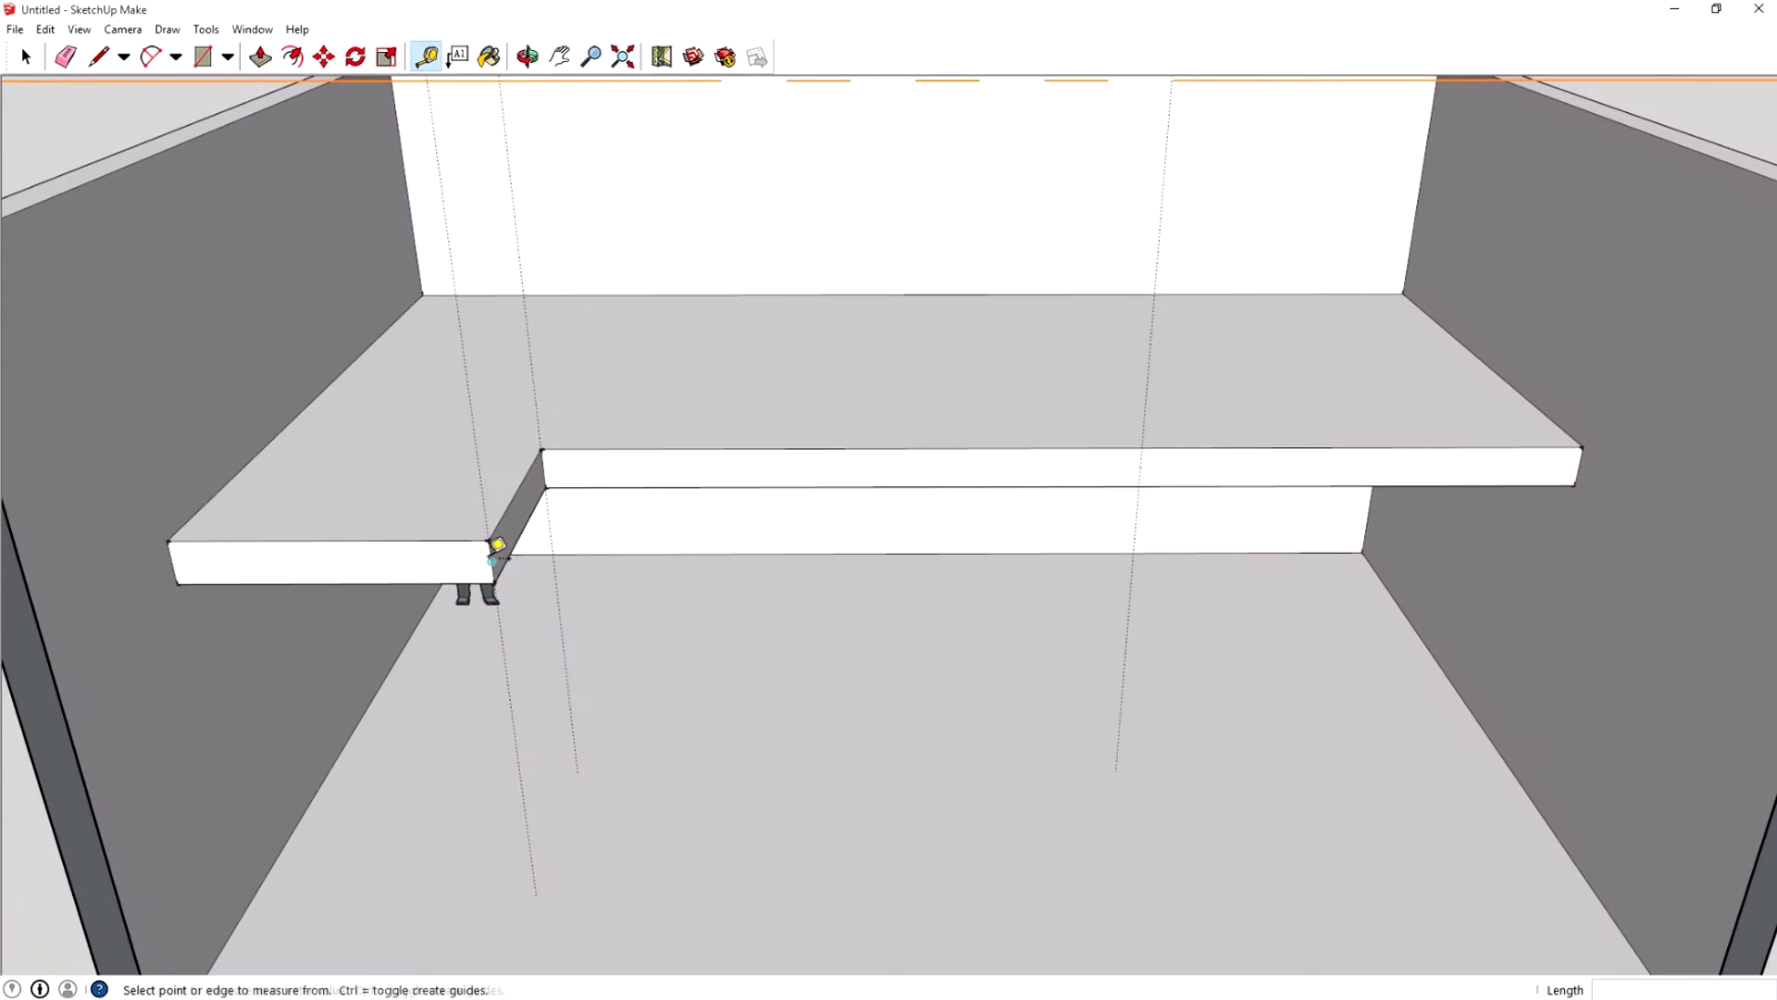
{"action": "left_click", "coordinate": [492, 547]}
{"action": "left_click", "coordinate": [978, 552]}
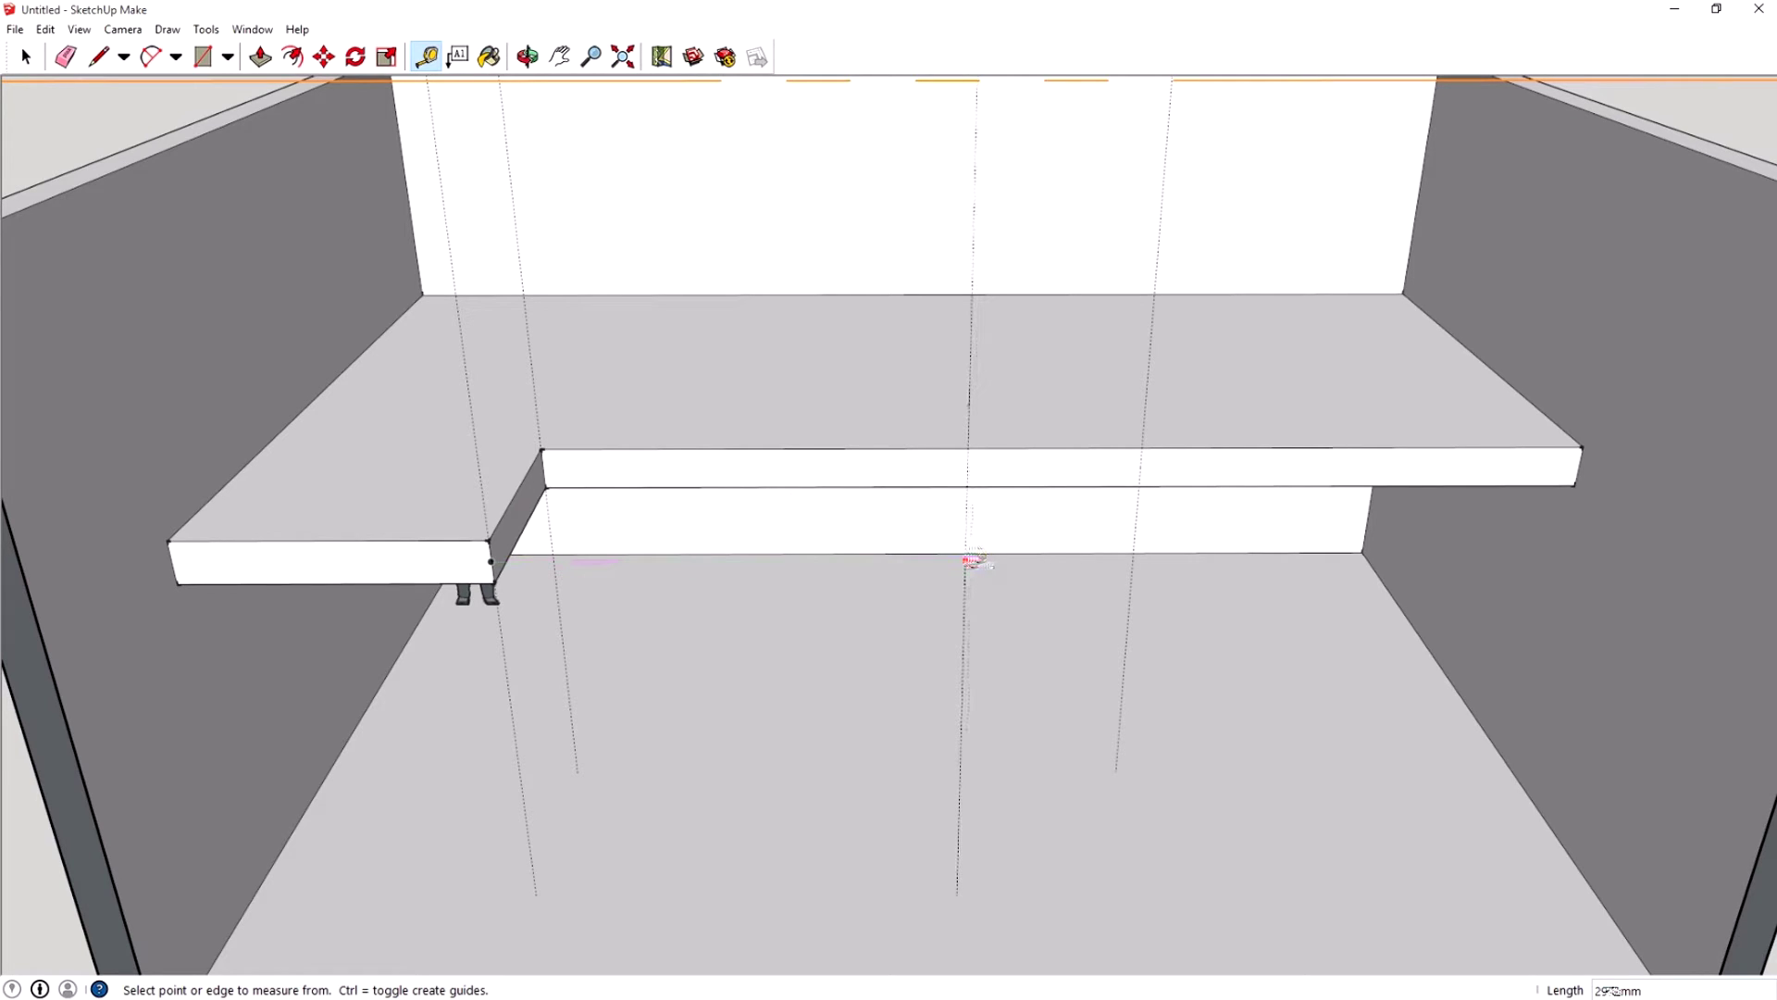
{"action": "type", "text": "4318"}
{"action": "key", "text": "Return"}
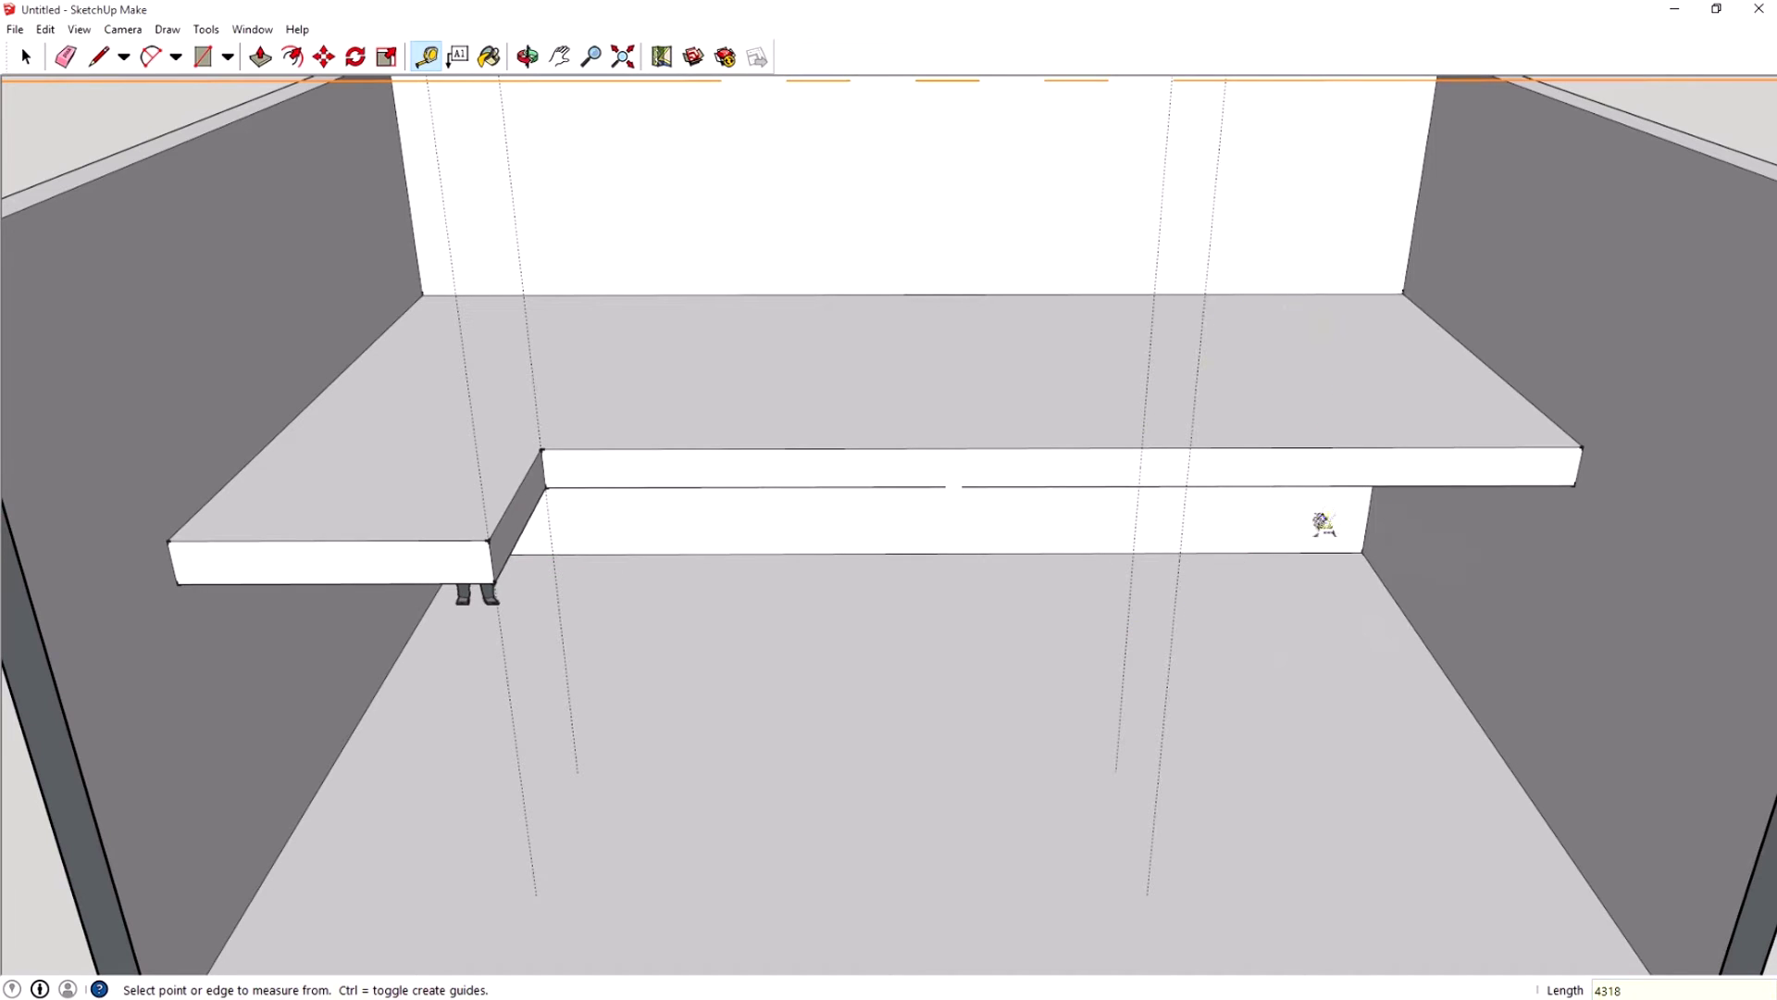
{"action": "middle_click_drag", "start_coordinate": [1296, 514], "coordinate": [963, 608]}
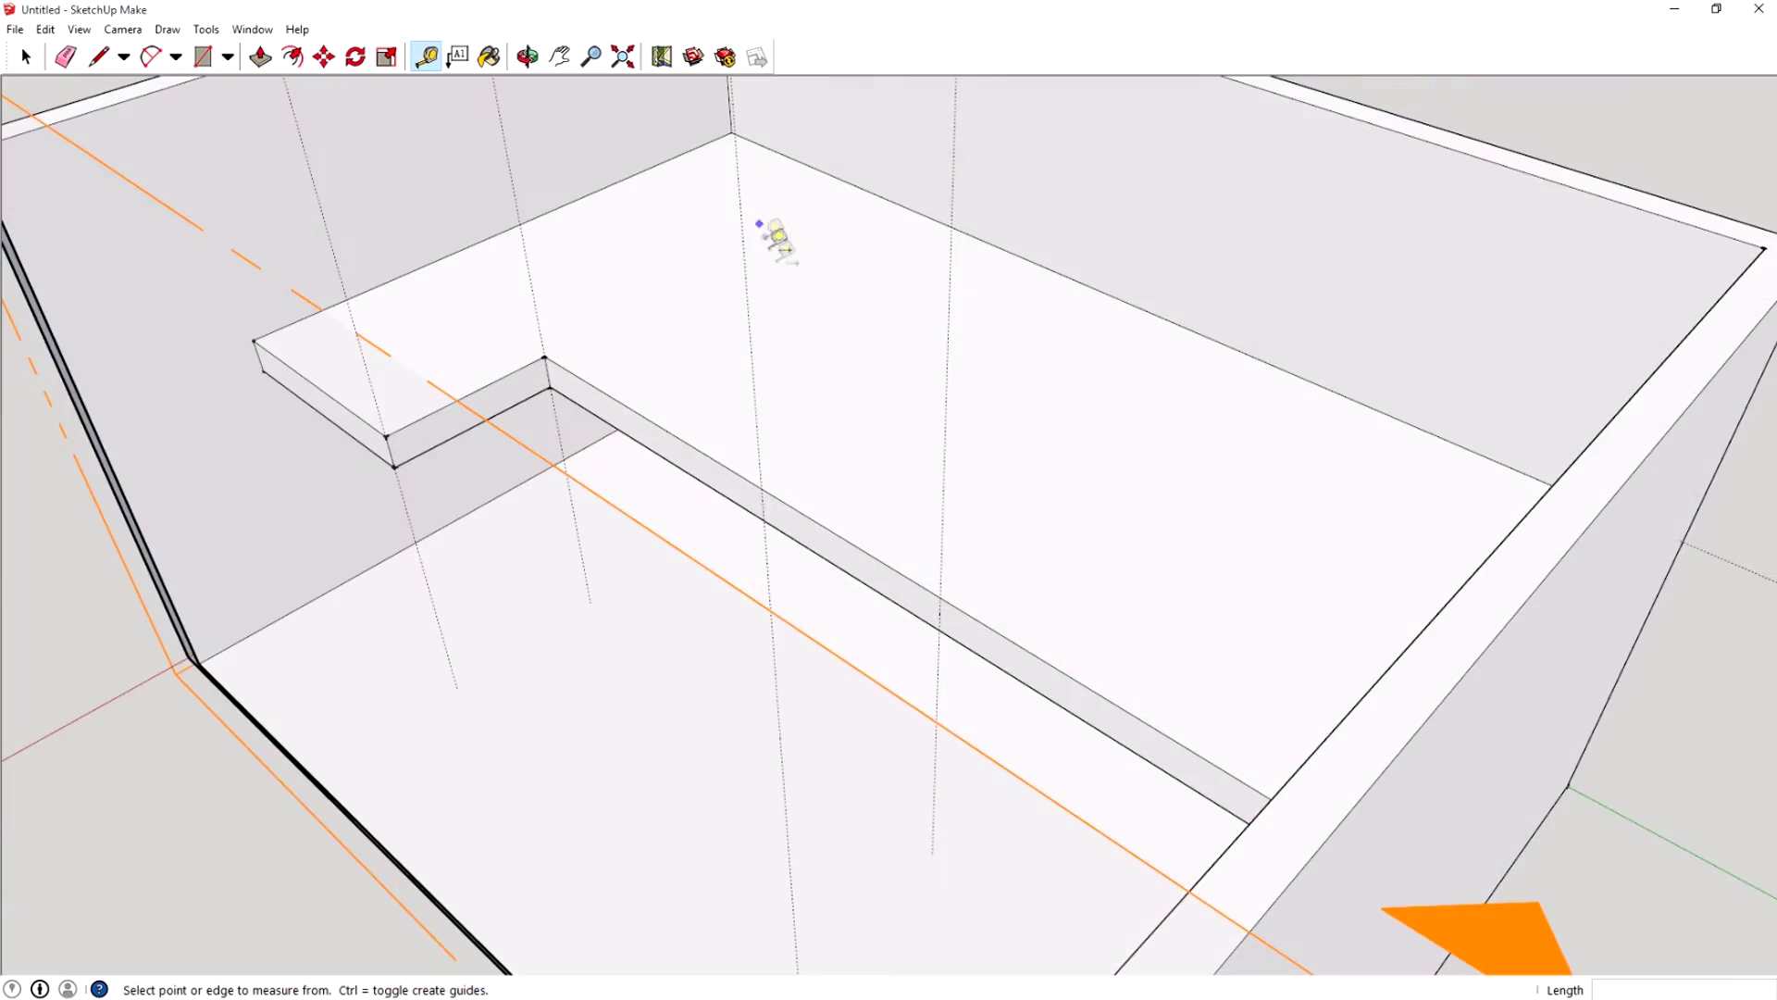
{"action": "middle_click_drag", "start_coordinate": [777, 238], "coordinate": [1055, 246]}
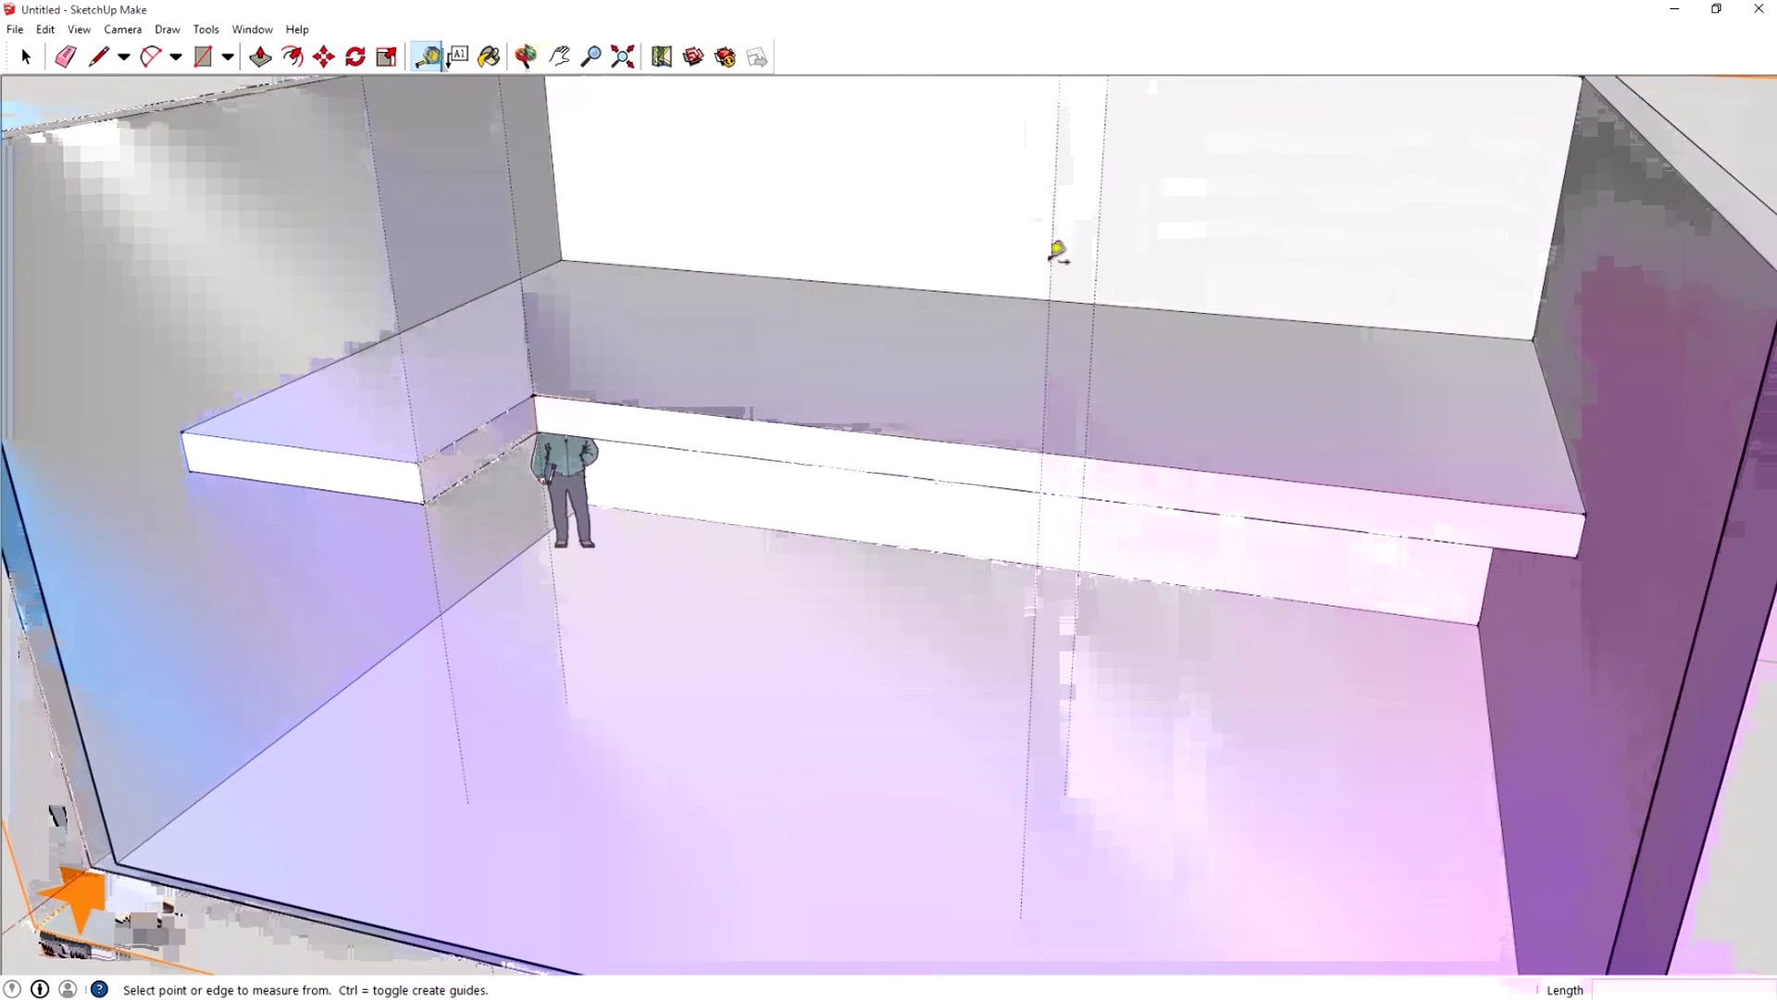
{"action": "middle_click_drag", "start_coordinate": [675, 318], "coordinate": [1131, 289]}
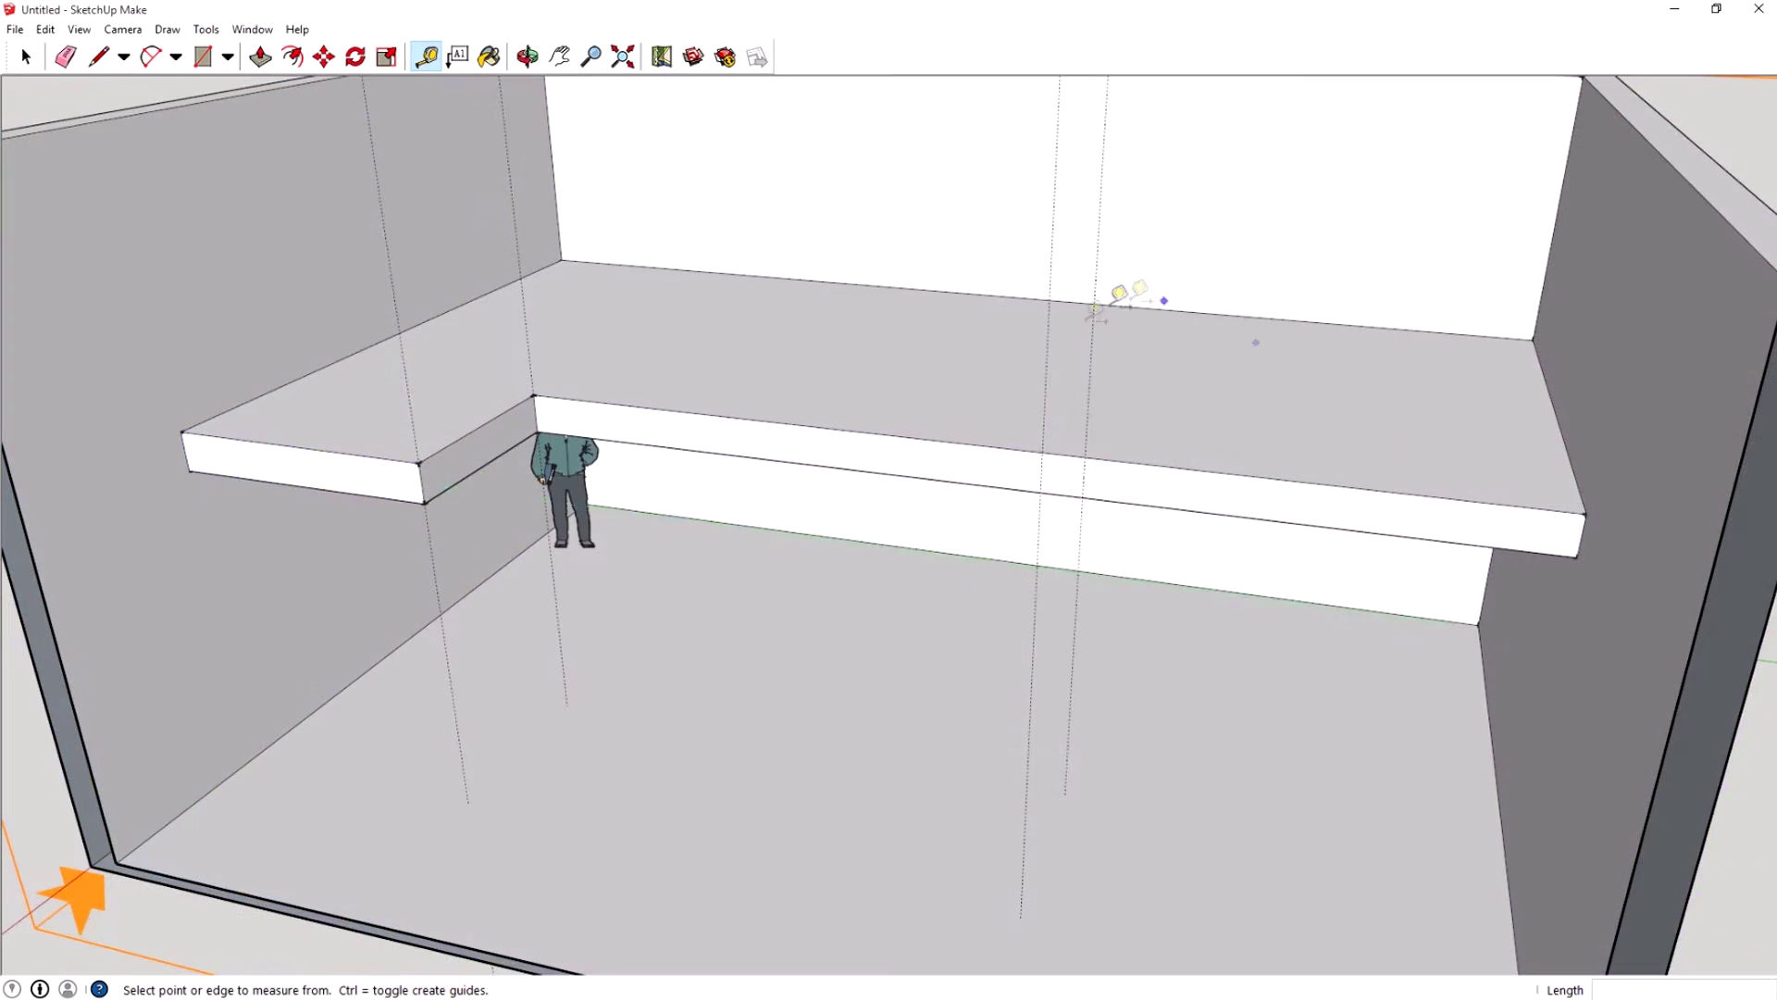
Draw a 4318 by 1500 mm rectangle on the floor through the lower ends of the four vertical guides
{"action": "middle_click_drag", "start_coordinate": [1218, 861], "coordinate": [1323, 743]}
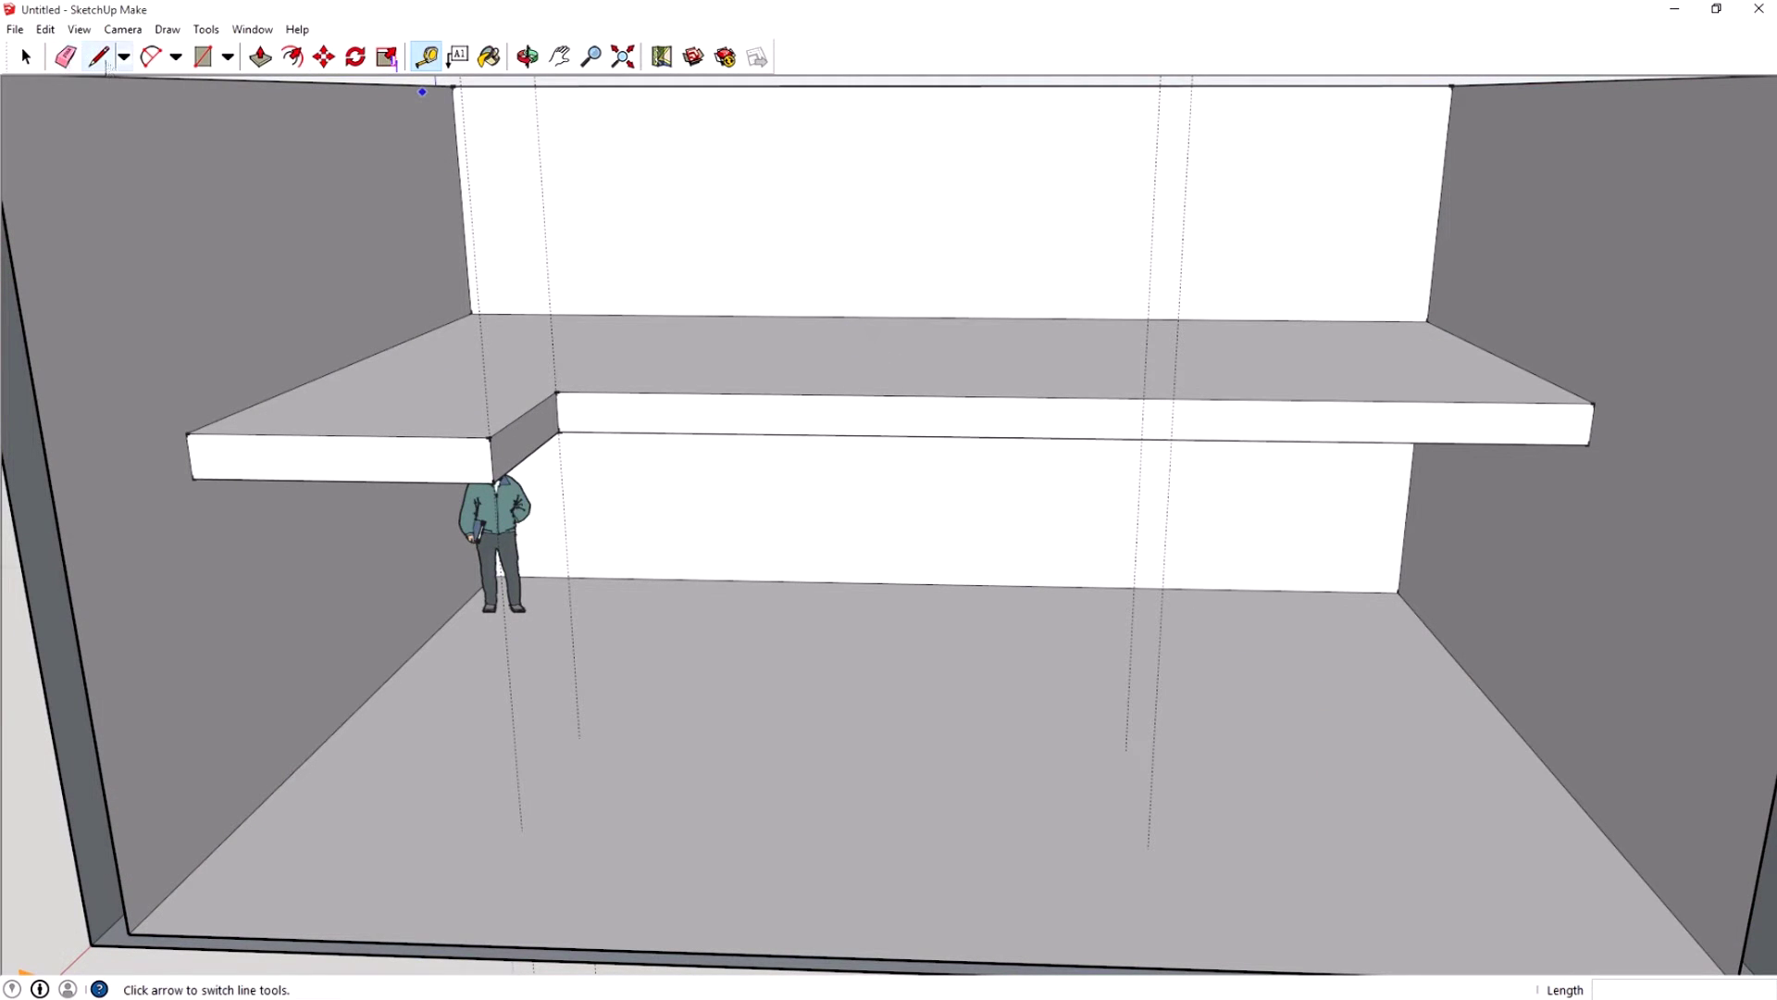
{"action": "left_click", "coordinate": [98, 57]}
{"action": "left_click", "coordinate": [202, 57]}
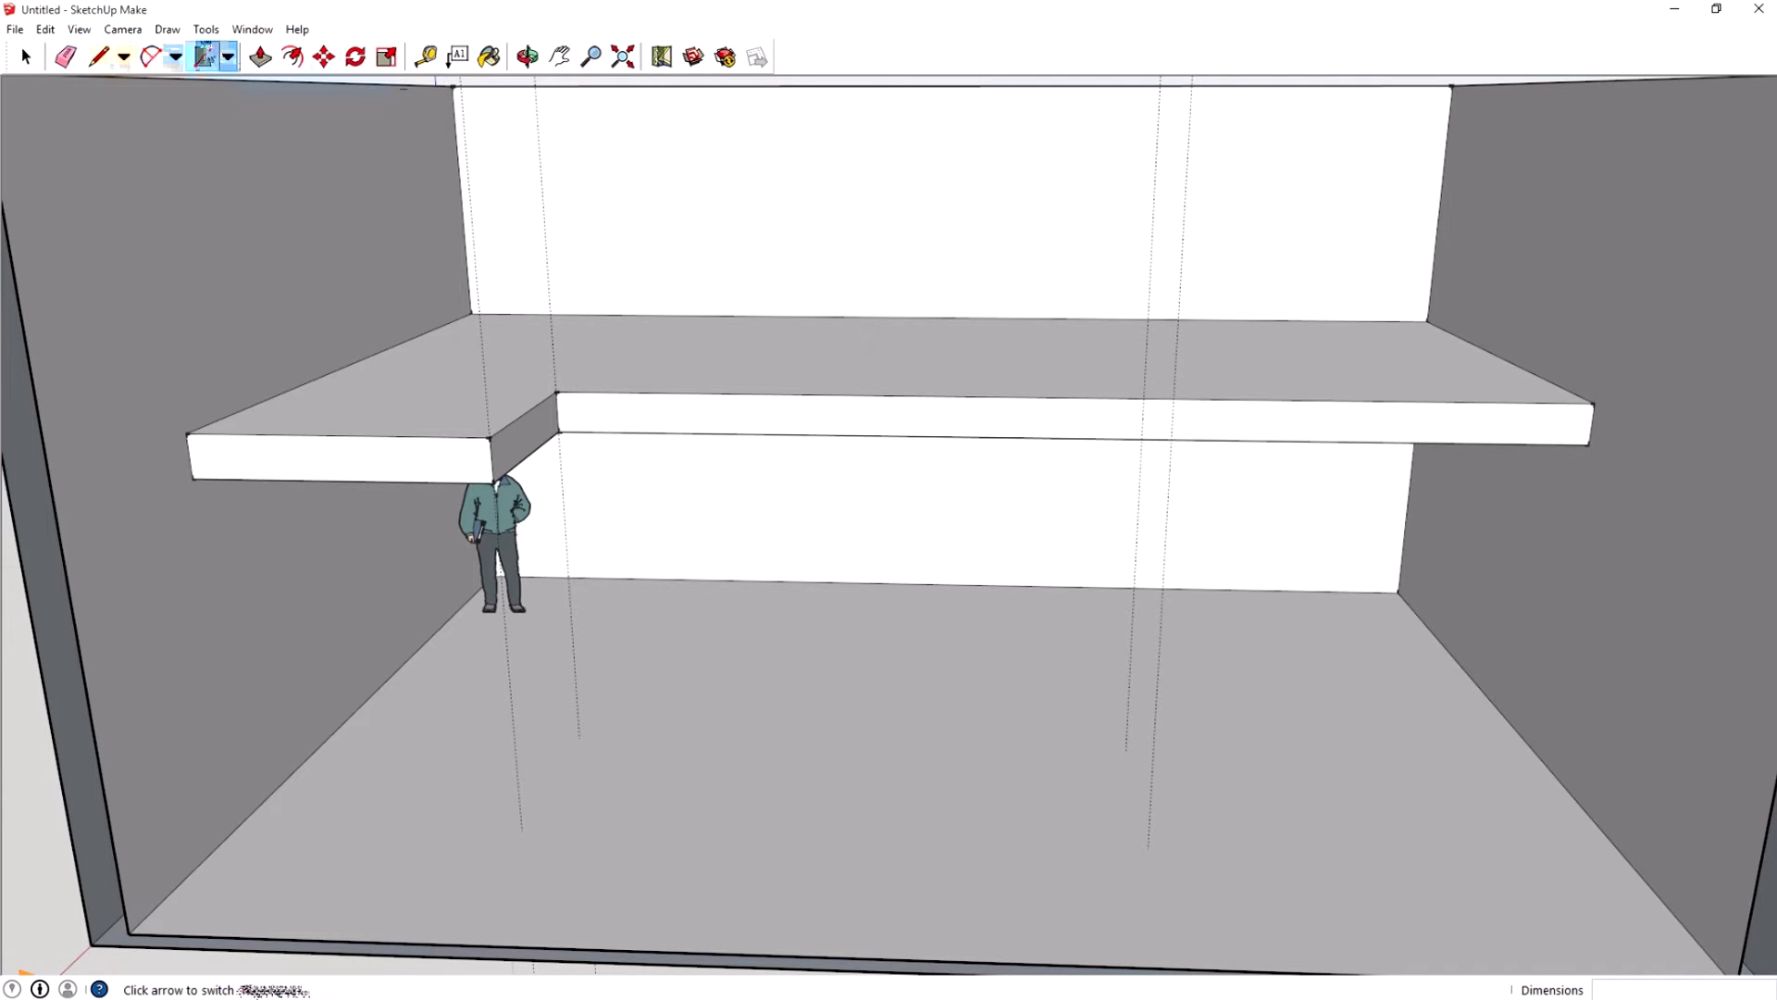
{"action": "left_click", "coordinate": [578, 738]}
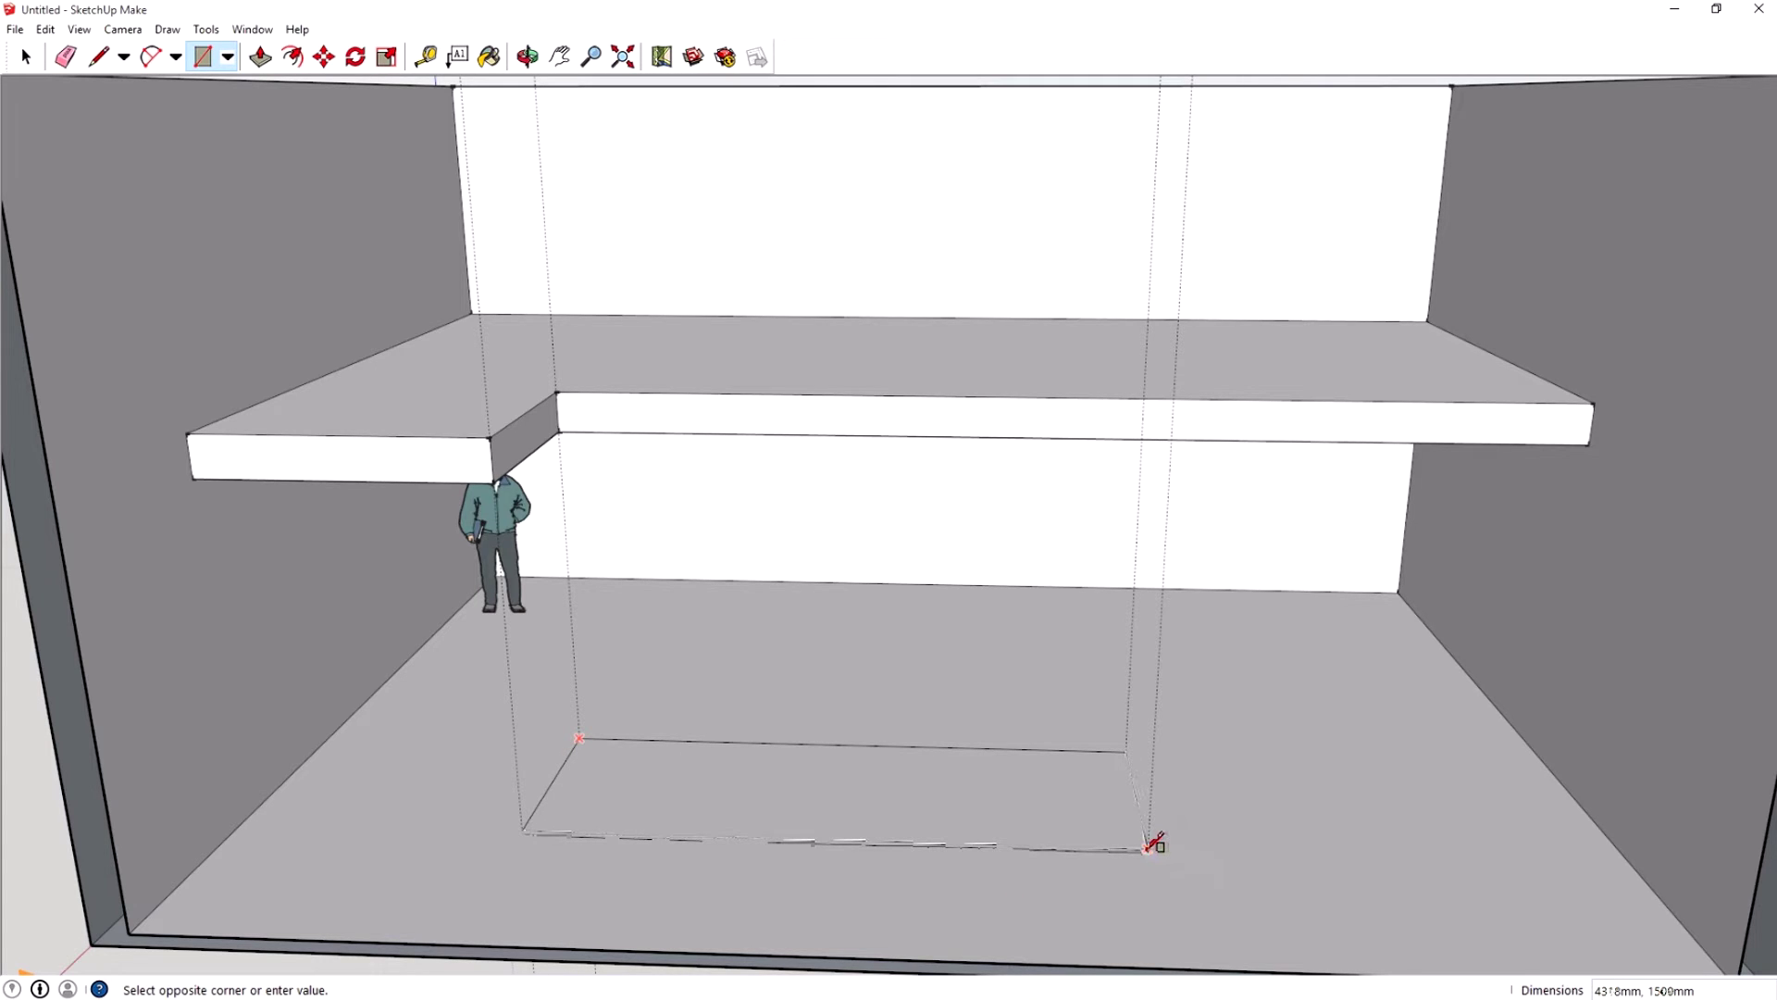
{"action": "left_click", "coordinate": [1154, 844]}
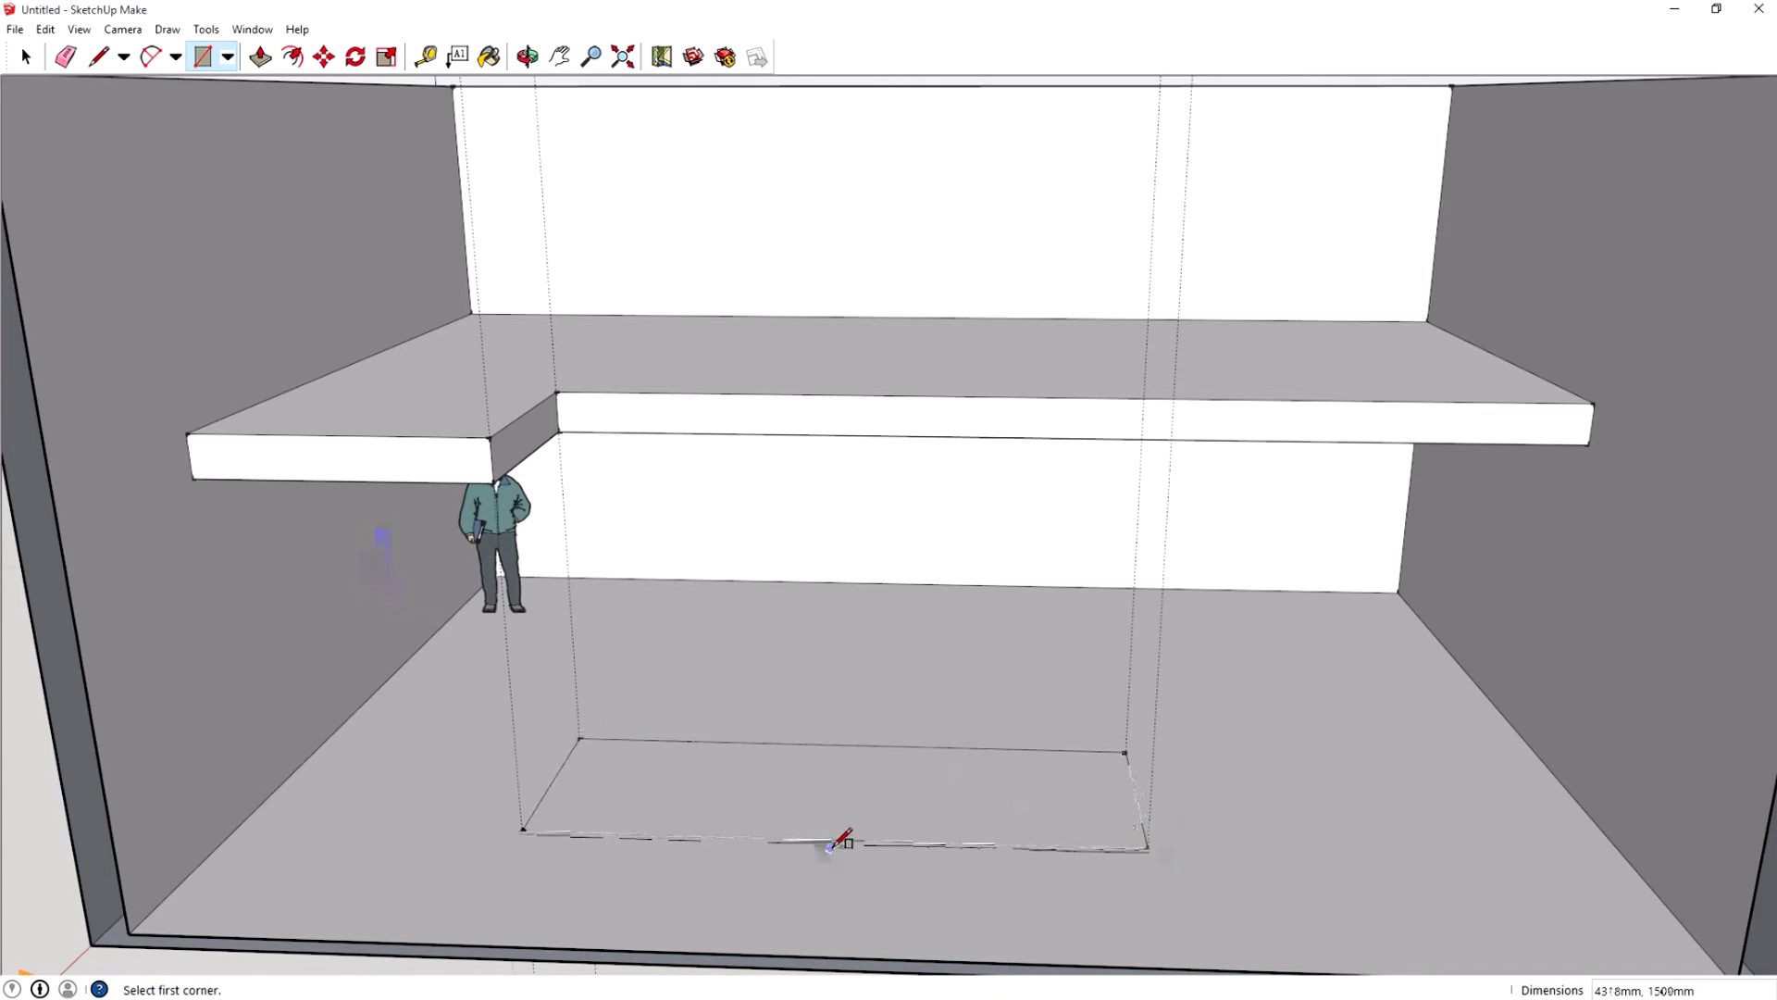
Draw an adjoining rectangle of the same depth at the floor outline's right end and erase the shared edge
{"action": "scroll", "coordinate": [839, 844], "scroll_direction": "up", "scroll_amount": 1}
{"action": "middle_click_drag", "start_coordinate": [840, 844], "coordinate": [908, 845]}
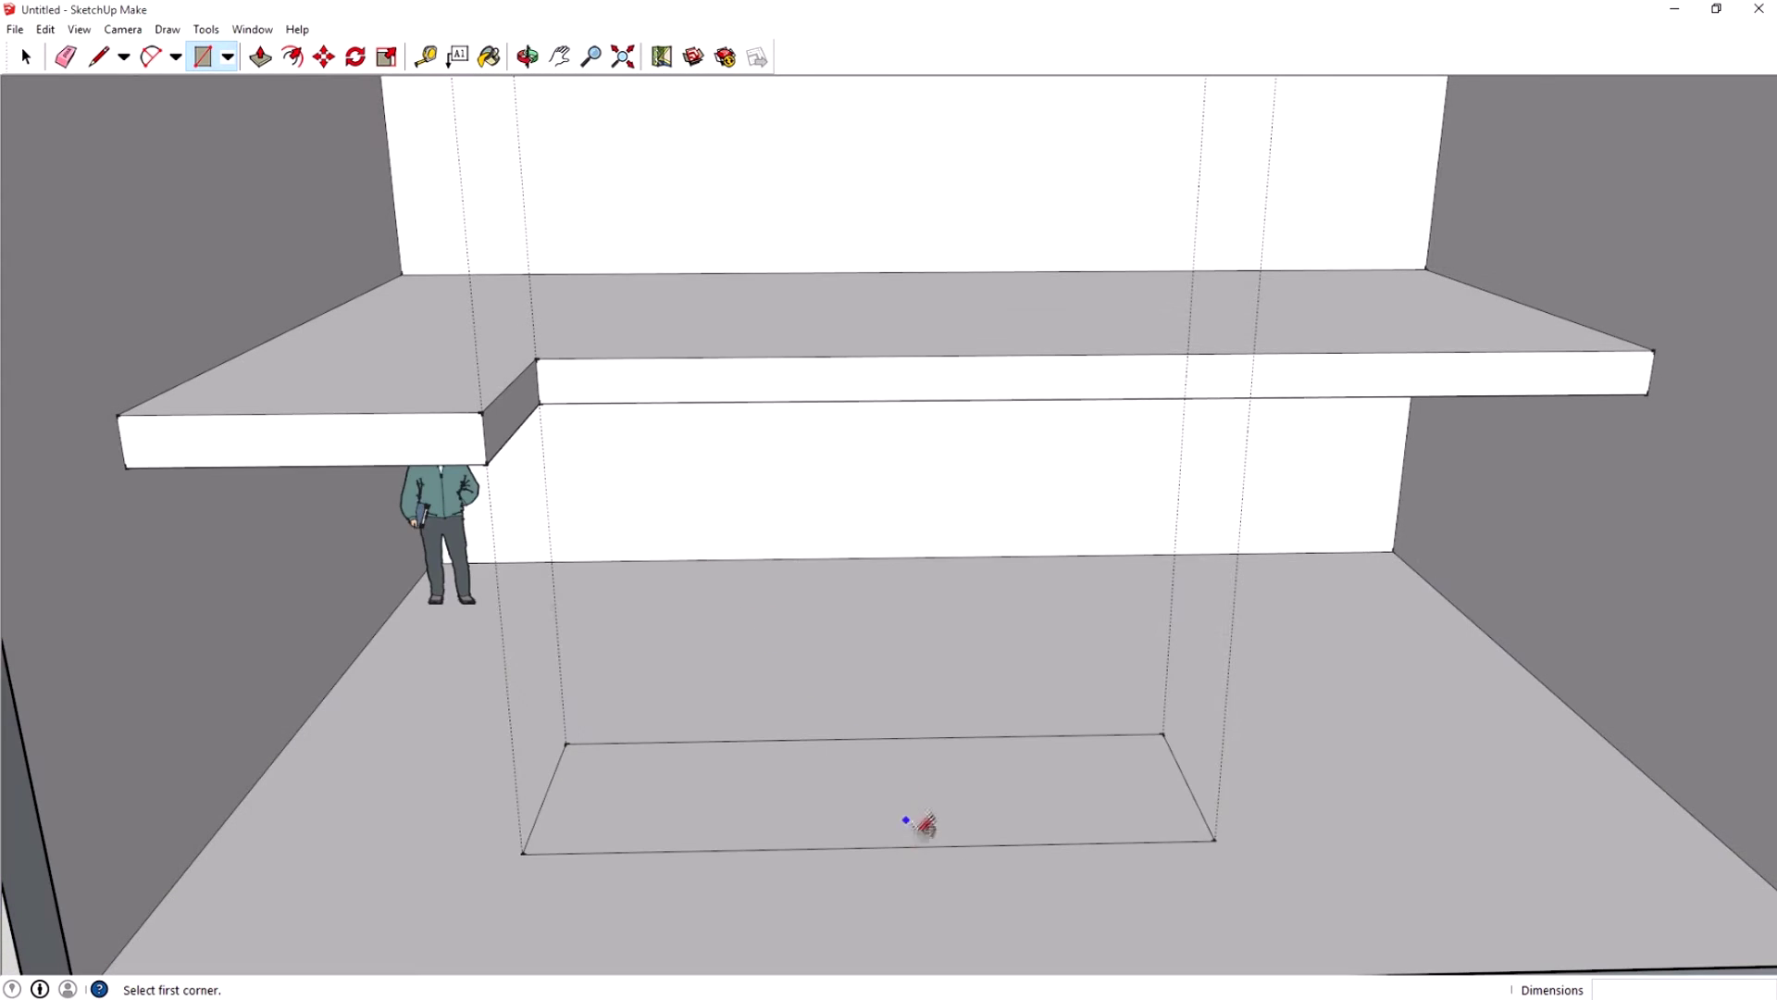
{"action": "middle_click_drag", "start_coordinate": [905, 826], "coordinate": [904, 936]}
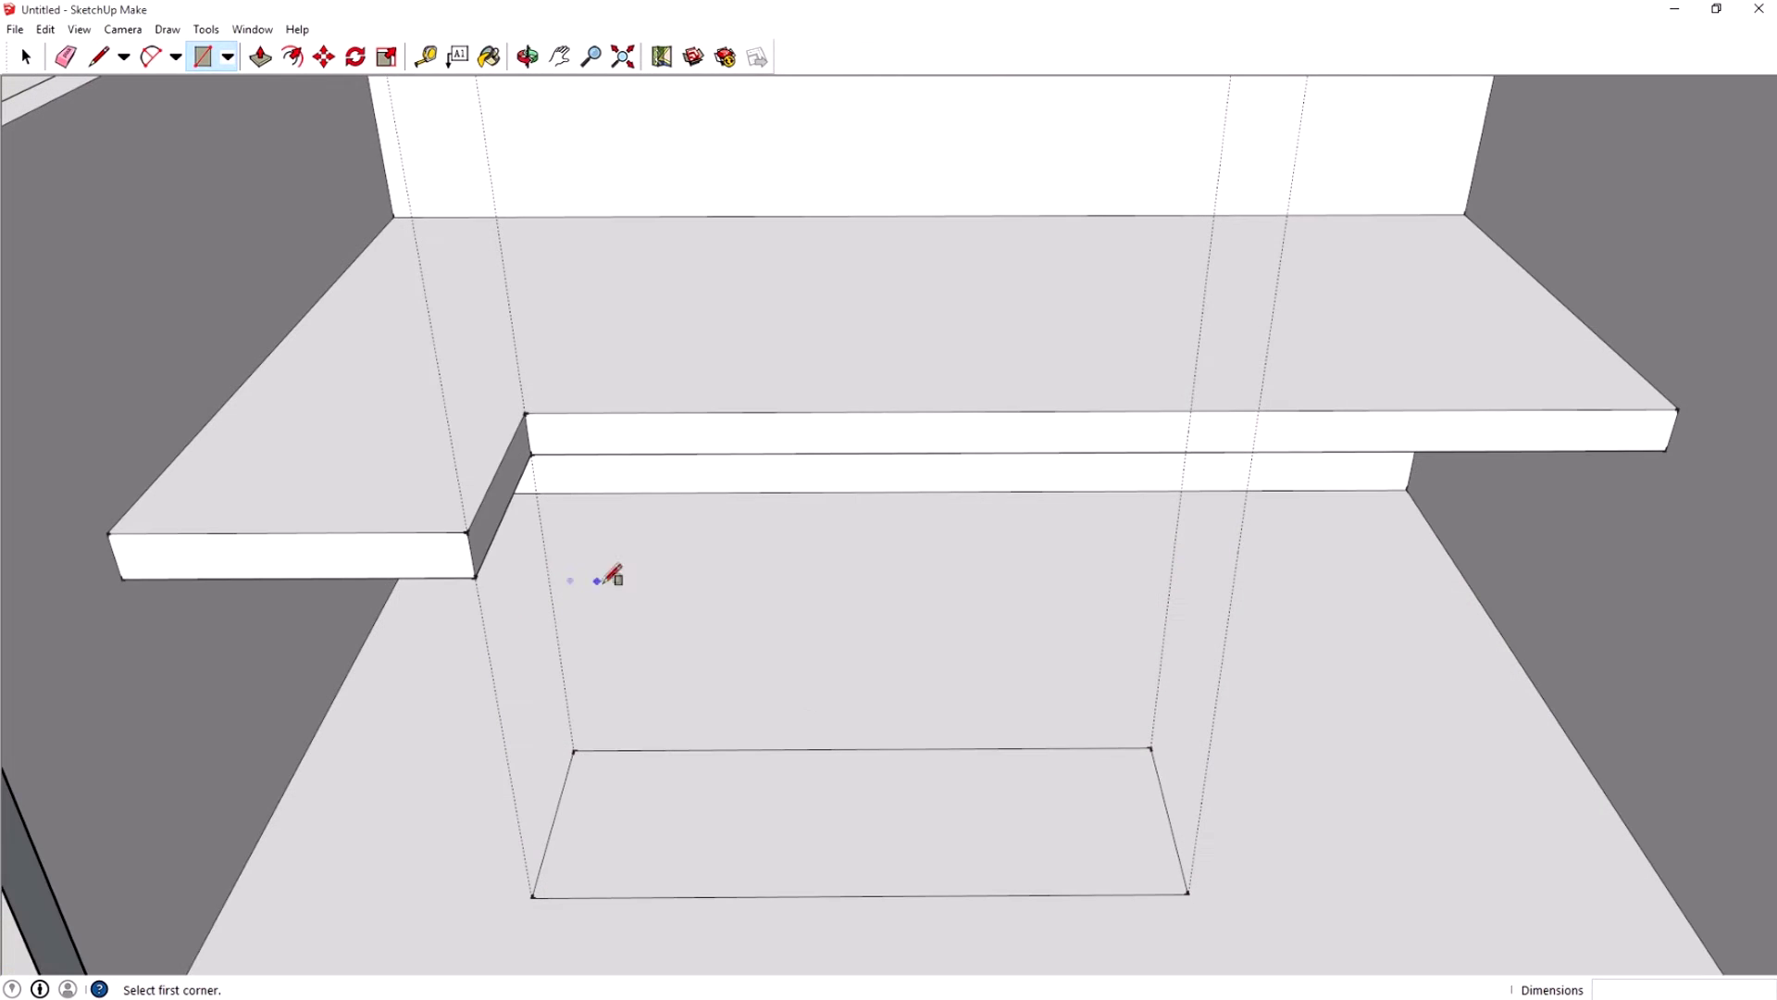
{"action": "middle_click_drag", "start_coordinate": [1190, 889], "coordinate": [1367, 717]}
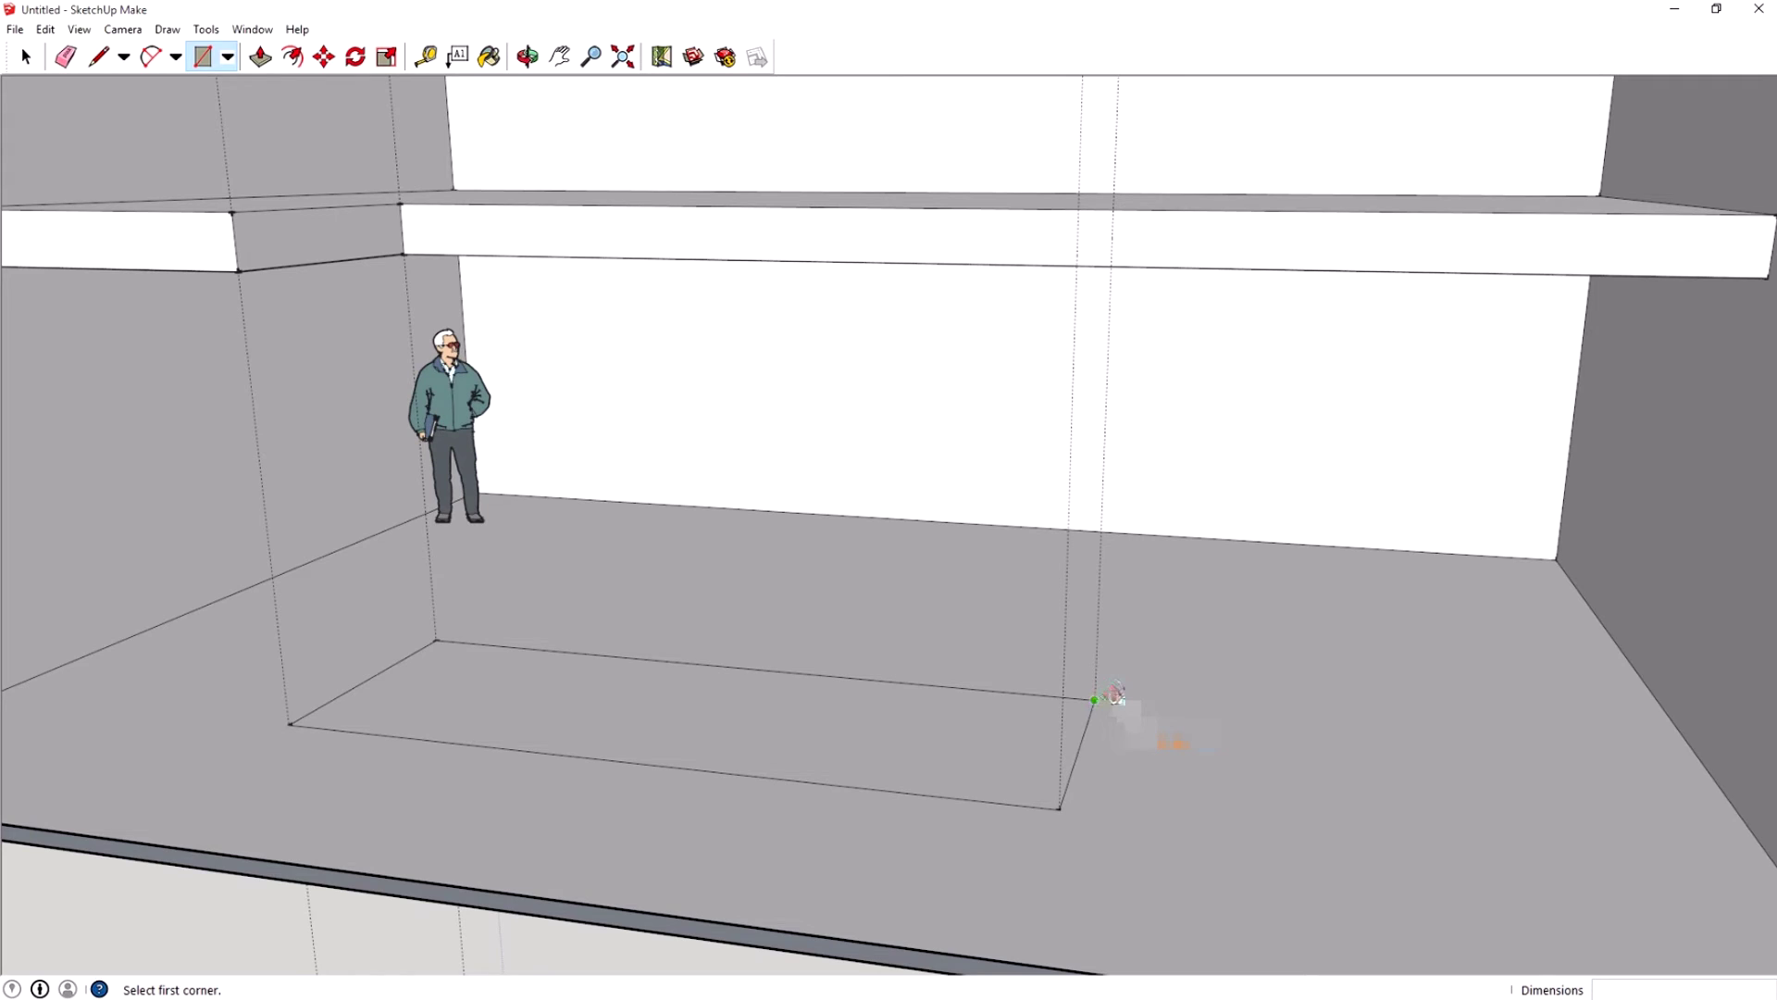
{"action": "left_click", "coordinate": [1095, 699]}
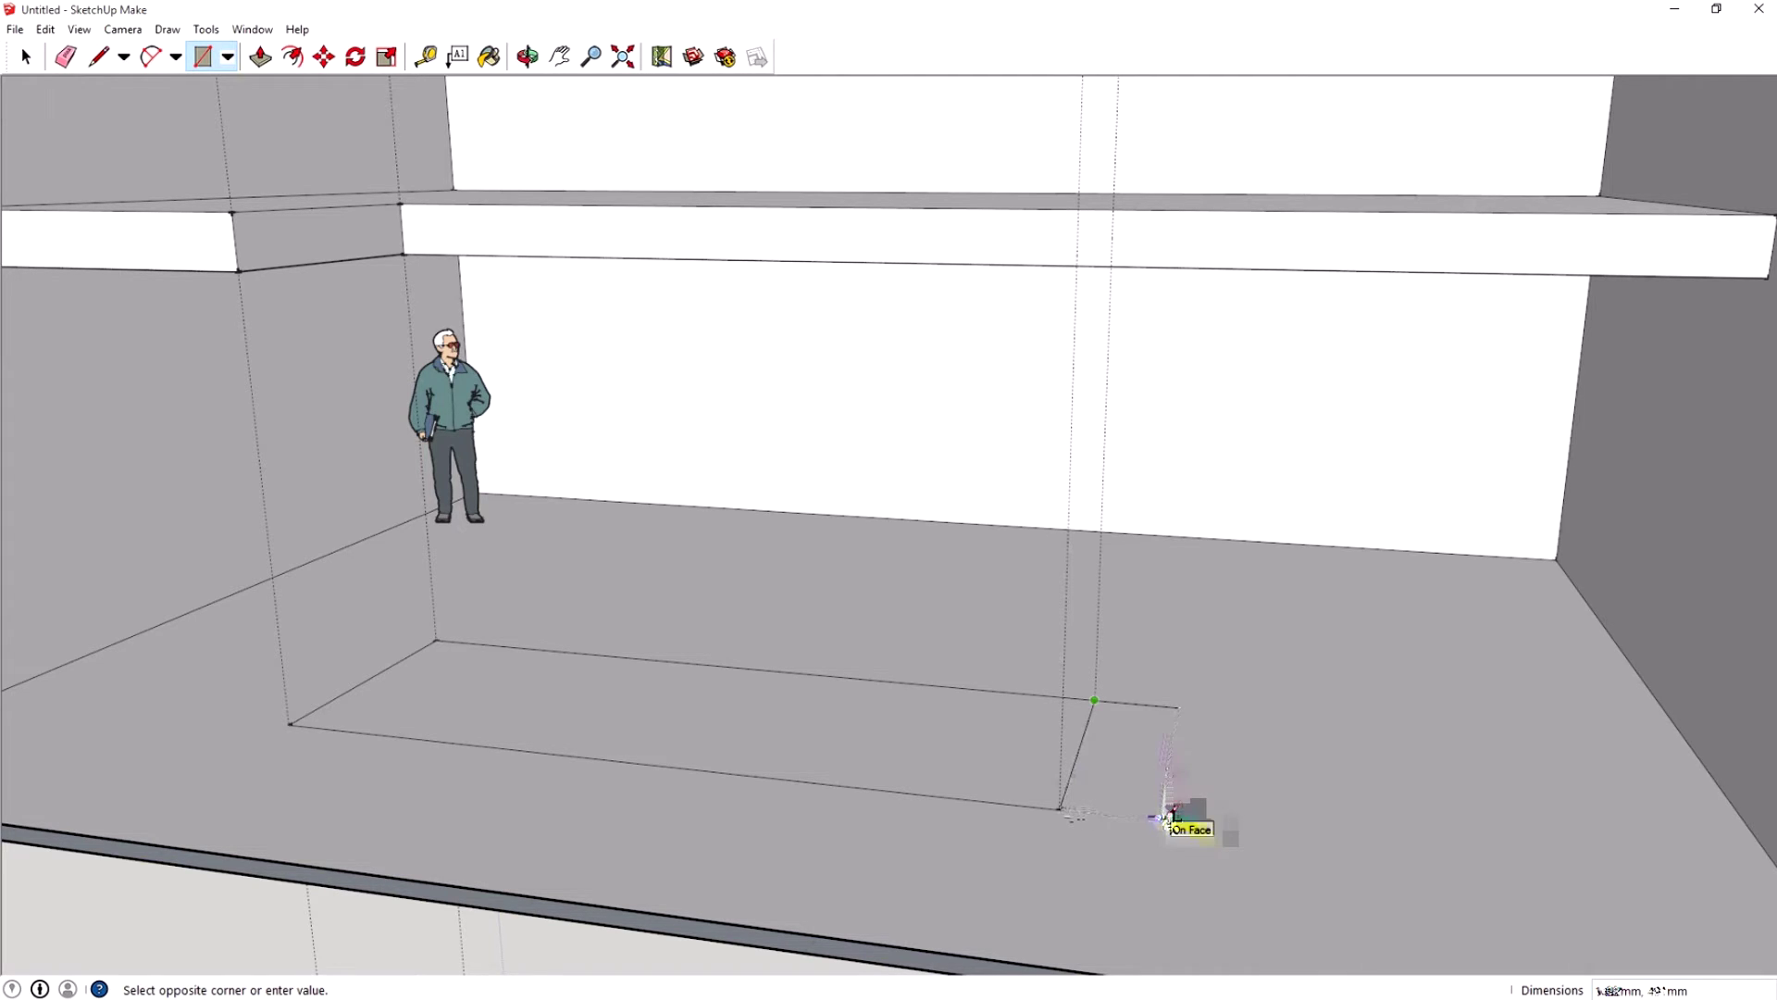
{"action": "left_click", "coordinate": [1163, 818]}
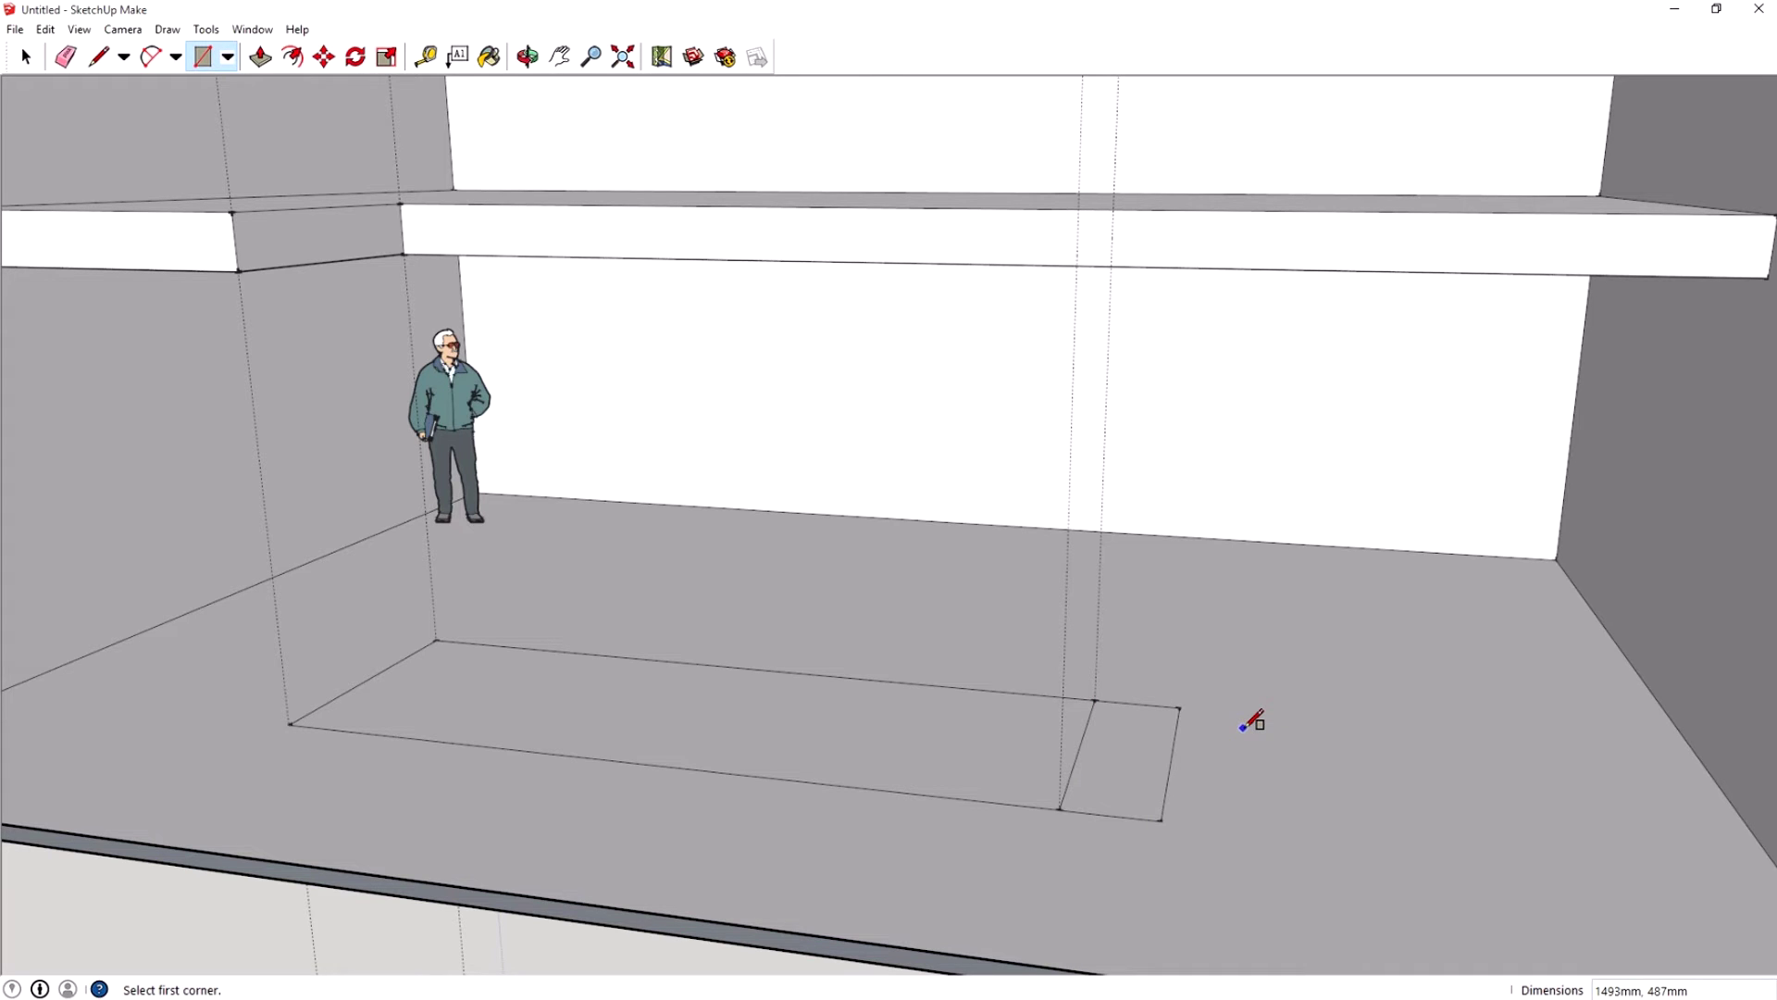
{"action": "mouse_move", "coordinate": [1414, 819]}
{"action": "middle_mouse_down"}
{"action": "mouse_move", "coordinate": [1453, 768]}
{"action": "mouse_move", "coordinate": [1481, 947]}
{"action": "middle_mouse_up"}
{"action": "middle_click_drag", "start_coordinate": [1144, 694], "coordinate": [1108, 588]}
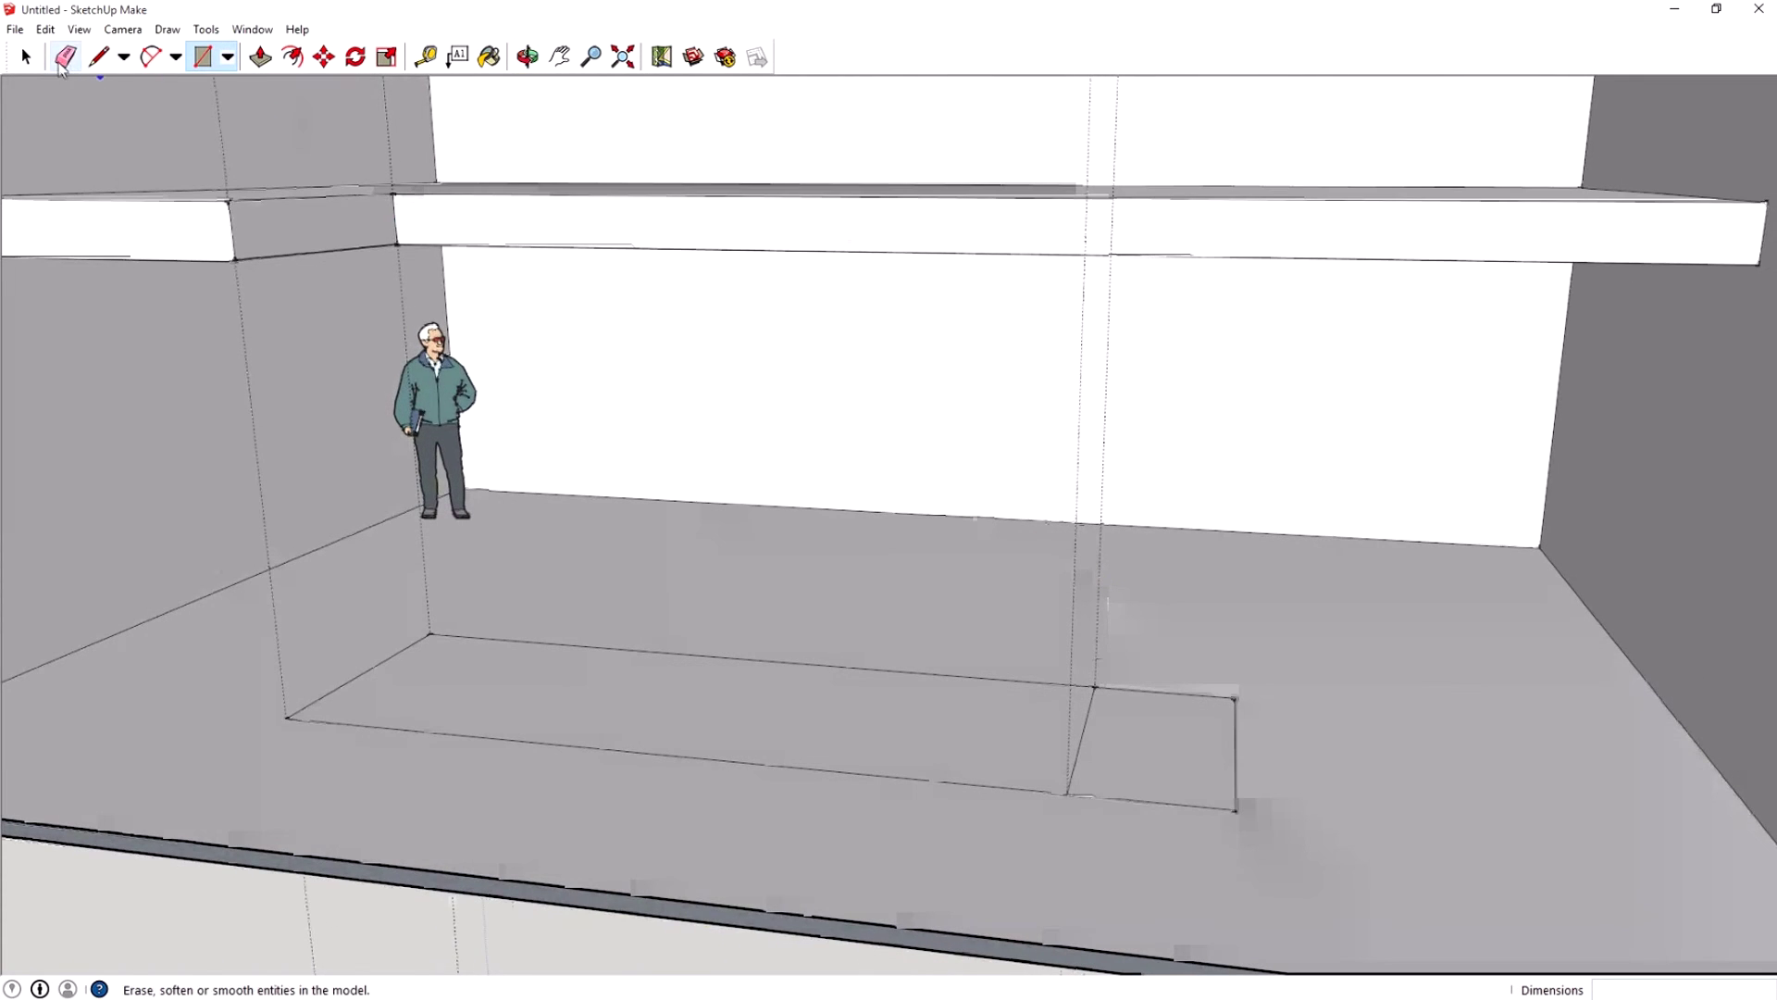
{"action": "left_click", "coordinate": [63, 61]}
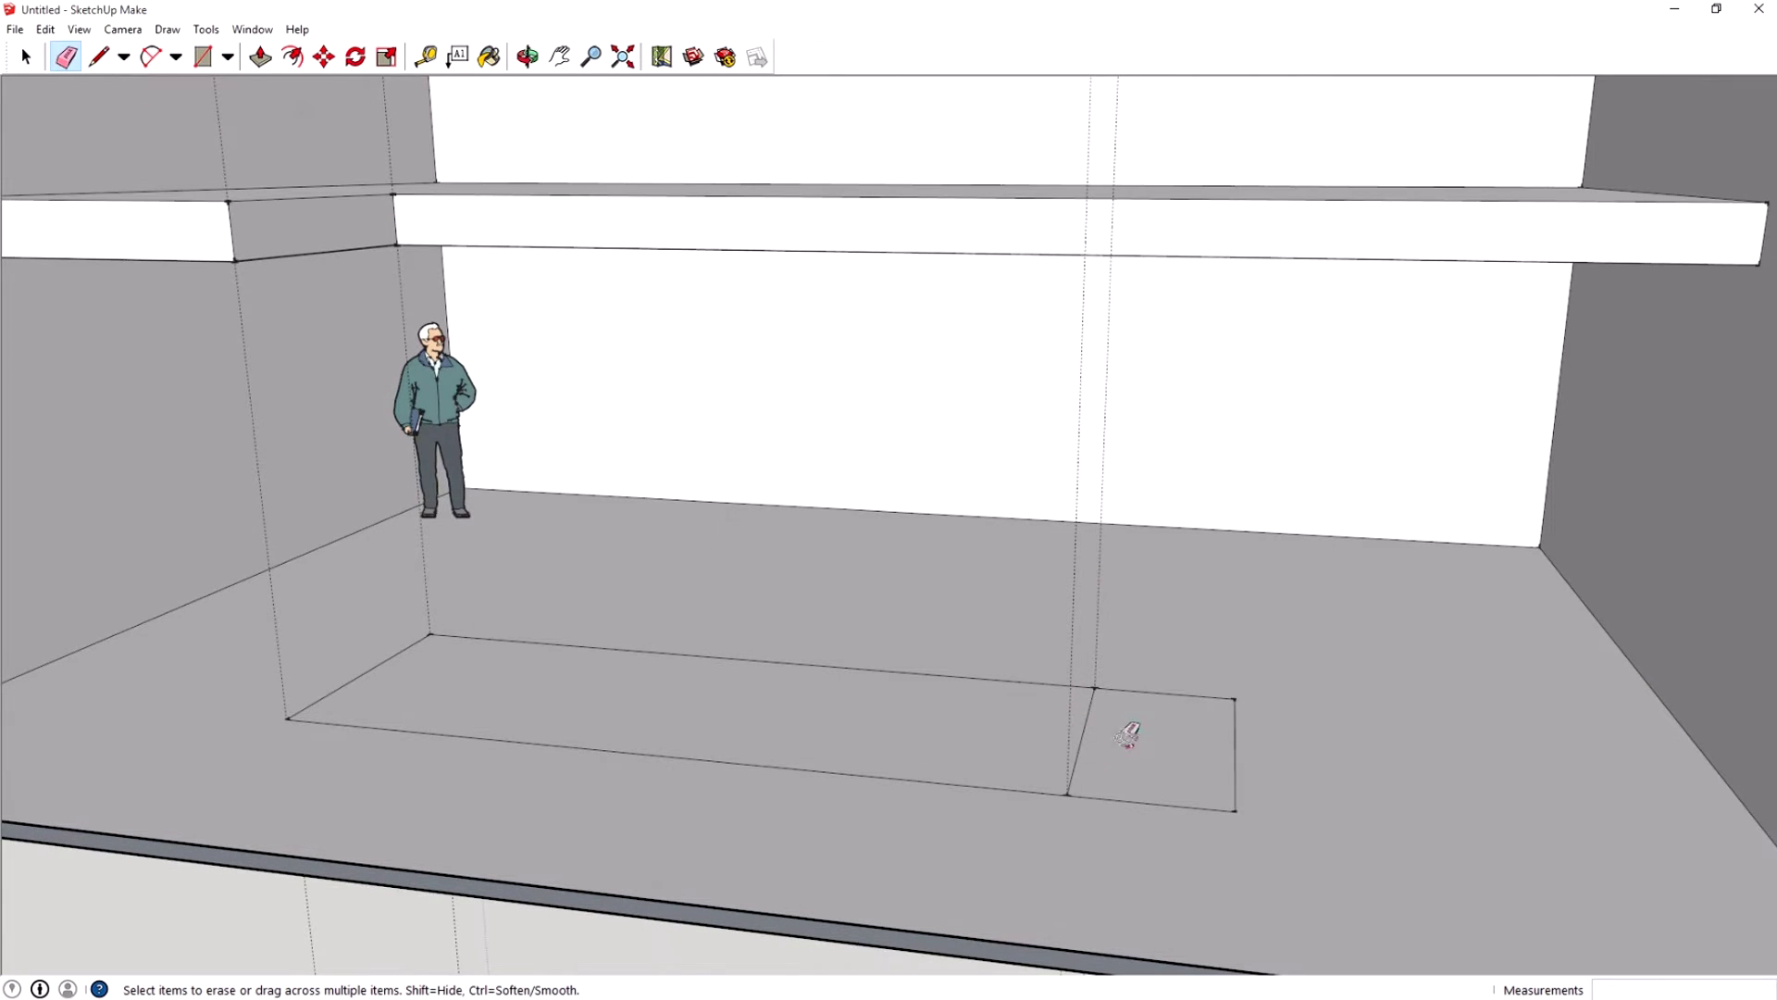
{"action": "mouse_move", "coordinate": [1119, 718]}
{"action": "left_mouse_down"}
{"action": "mouse_move", "coordinate": [1081, 713]}
{"action": "mouse_move", "coordinate": [1024, 741]}
{"action": "left_mouse_up"}
Draw a 1500 mm line across the floor rectangle from the midpoint of its back edge to its front edge
{"action": "mouse_move", "coordinate": [840, 639]}
{"action": "middle_mouse_down"}
{"action": "mouse_move", "coordinate": [913, 654]}
{"action": "mouse_move", "coordinate": [901, 746]}
{"action": "mouse_move", "coordinate": [892, 675]}
{"action": "middle_mouse_up"}
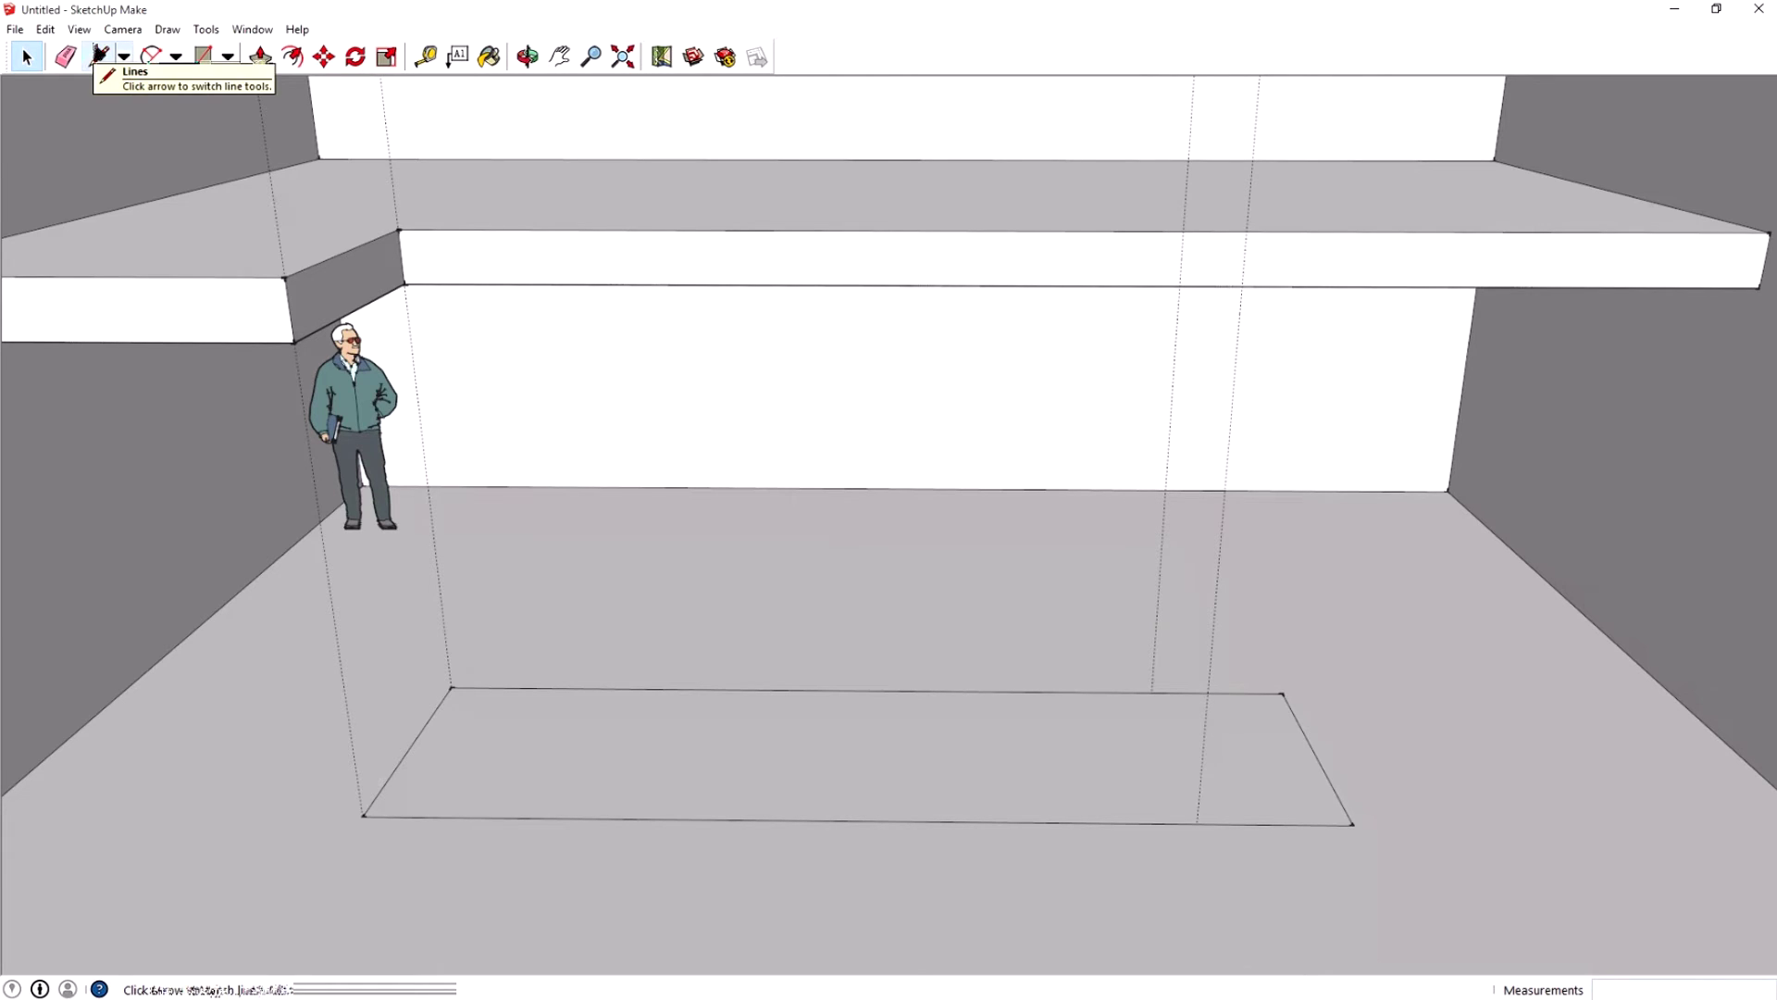
{"action": "left_click", "coordinate": [100, 58]}
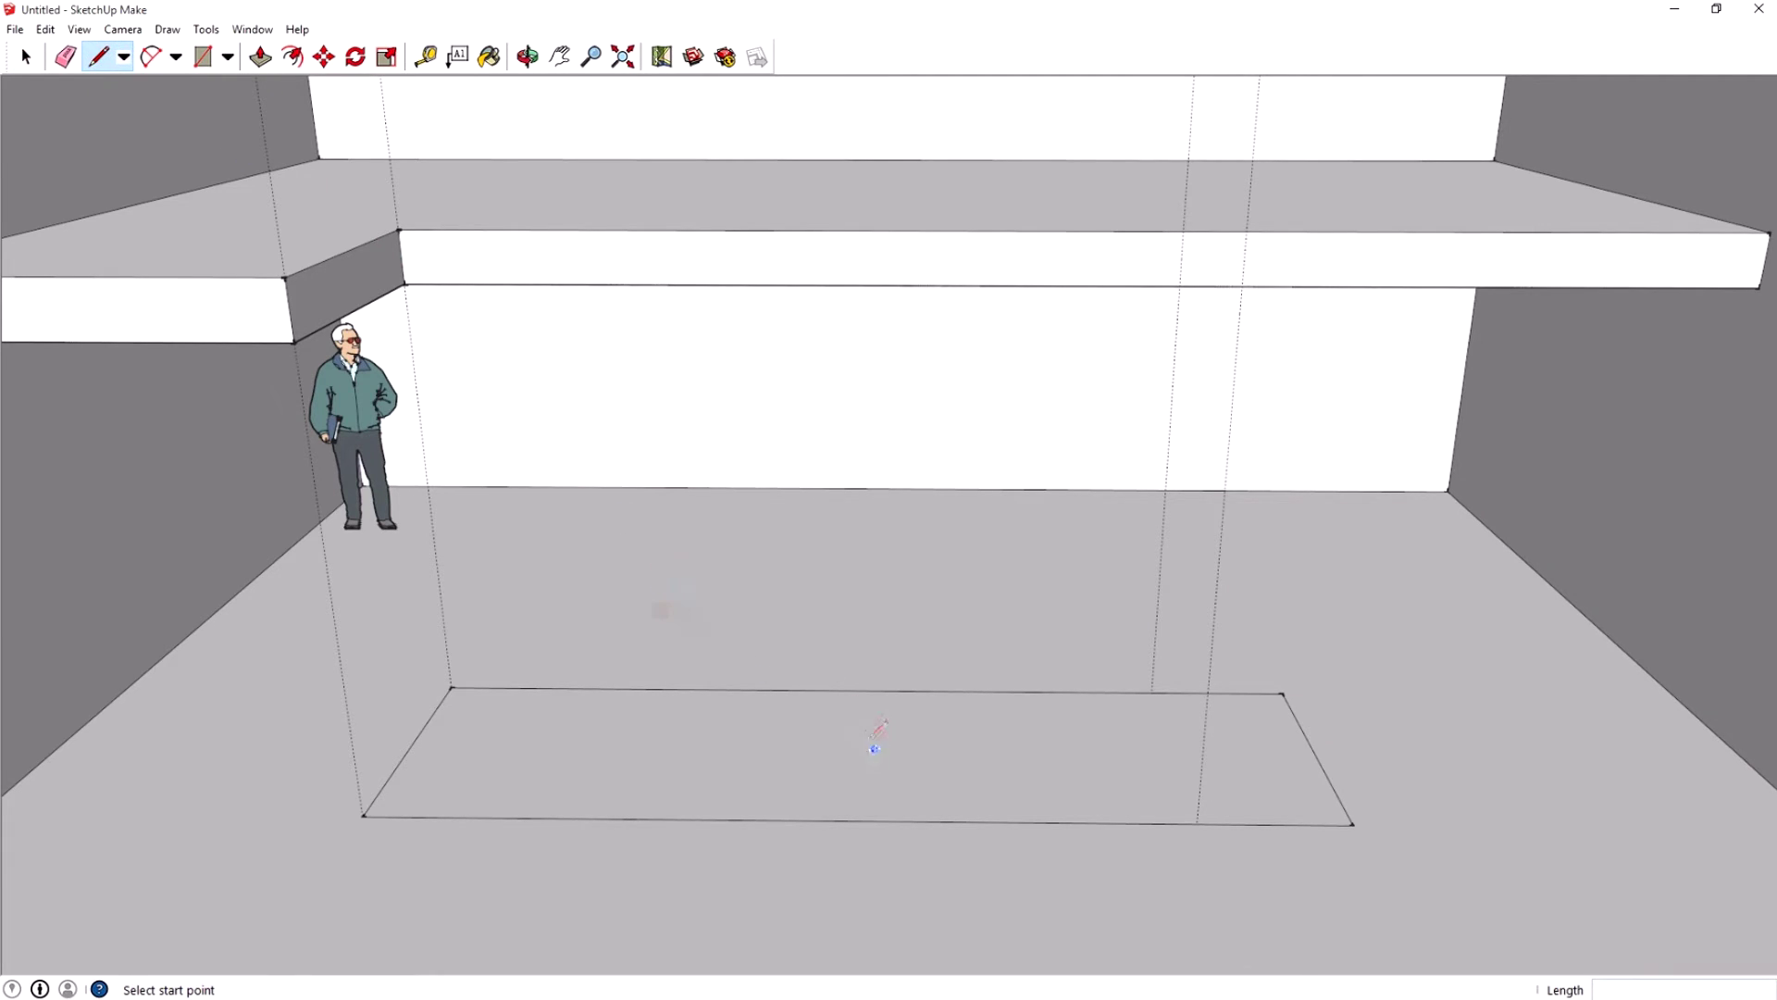
{"action": "left_click", "coordinate": [864, 690]}
{"action": "left_click", "coordinate": [856, 818]}
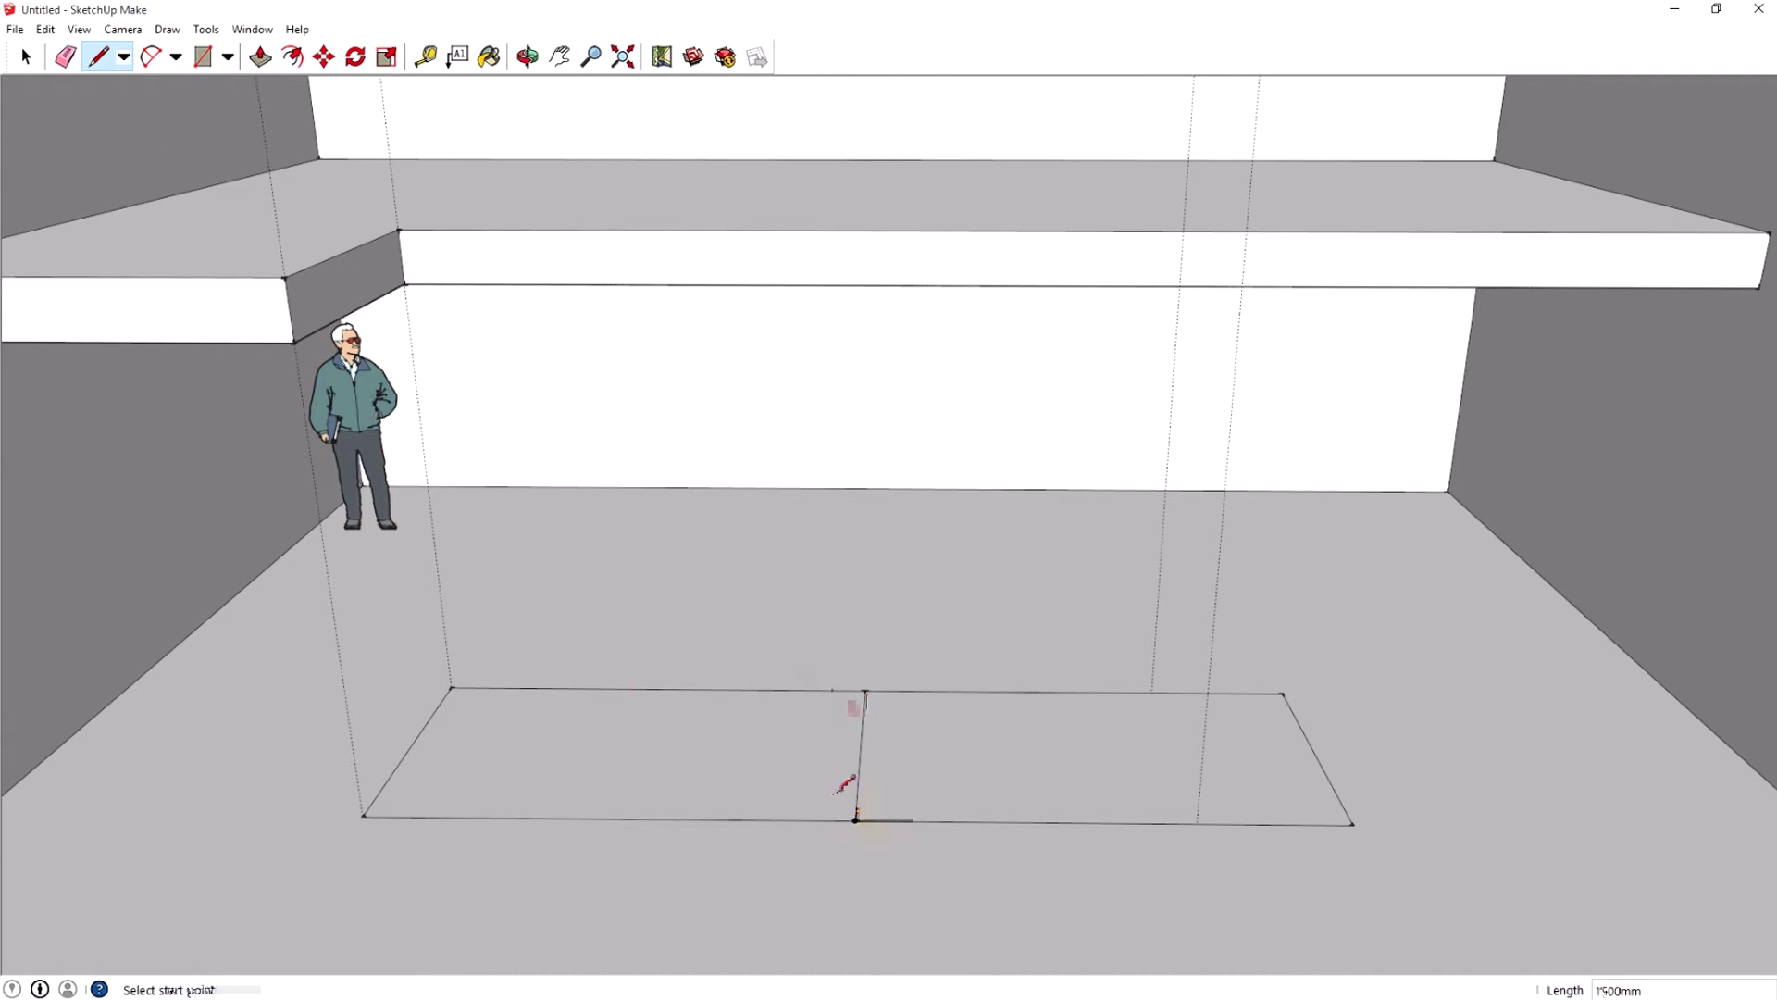
Place two guides parallel to the rectangle's center line, 500 mm to either side of it
{"action": "key", "text": "t"}
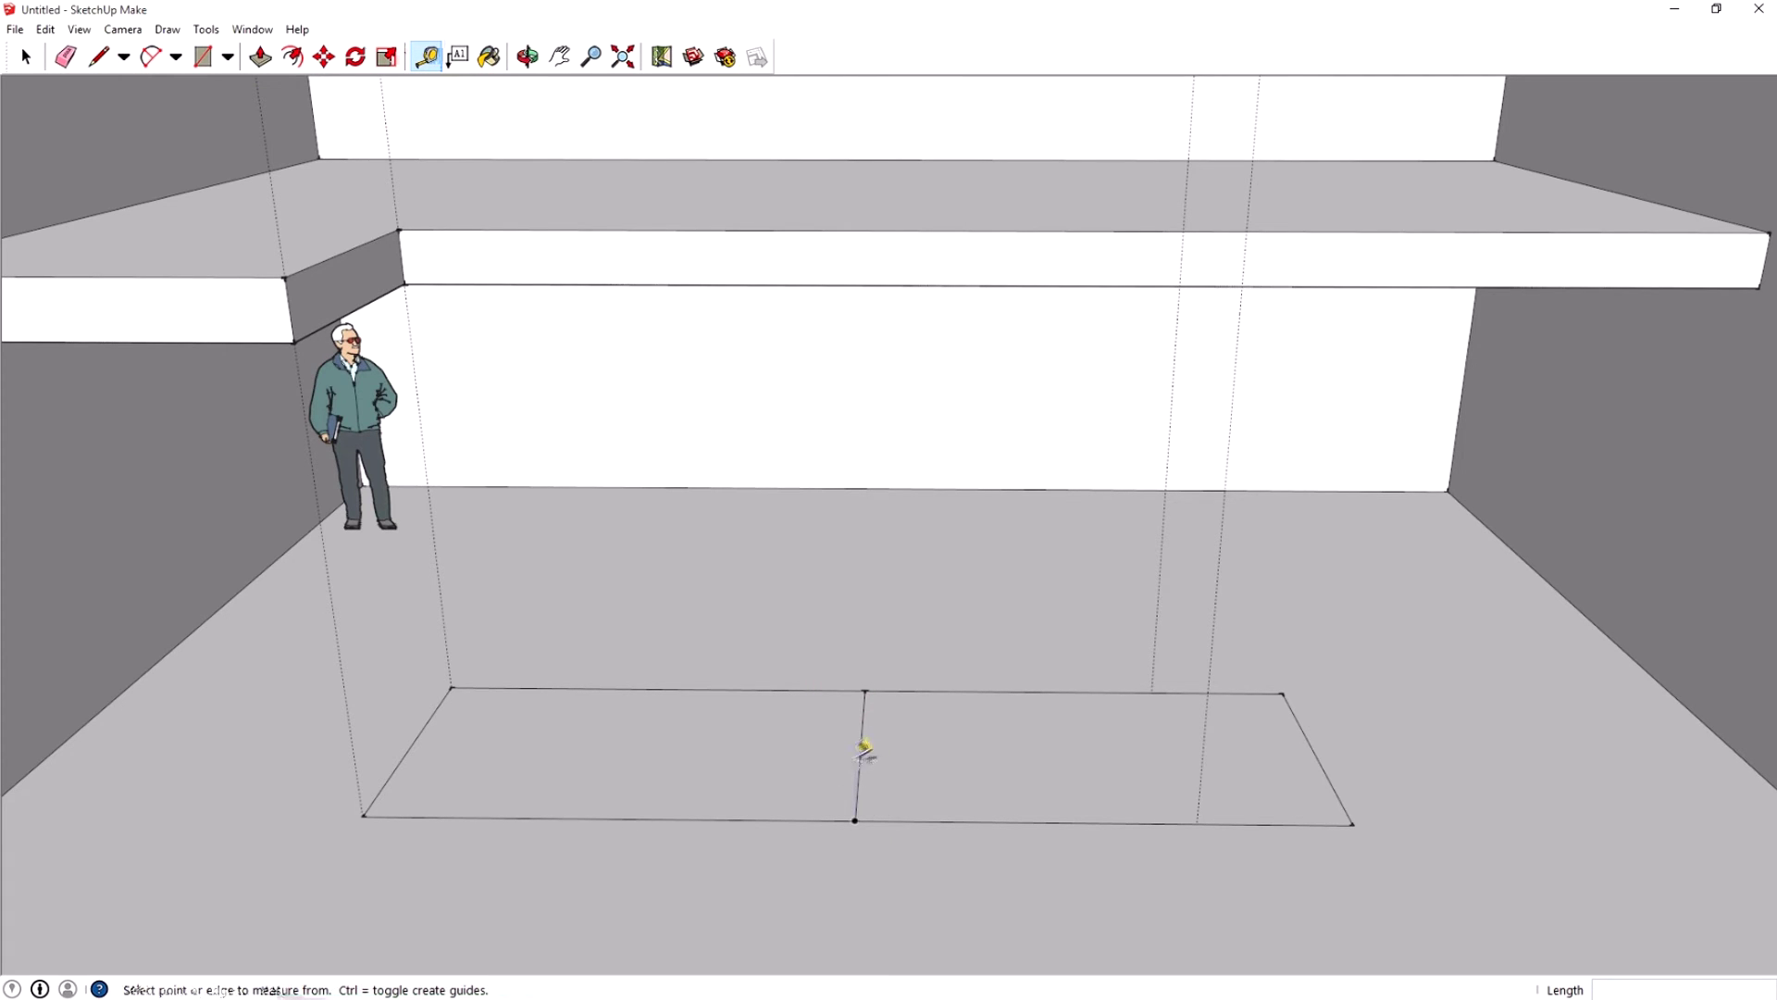
{"action": "left_click", "coordinate": [864, 748]}
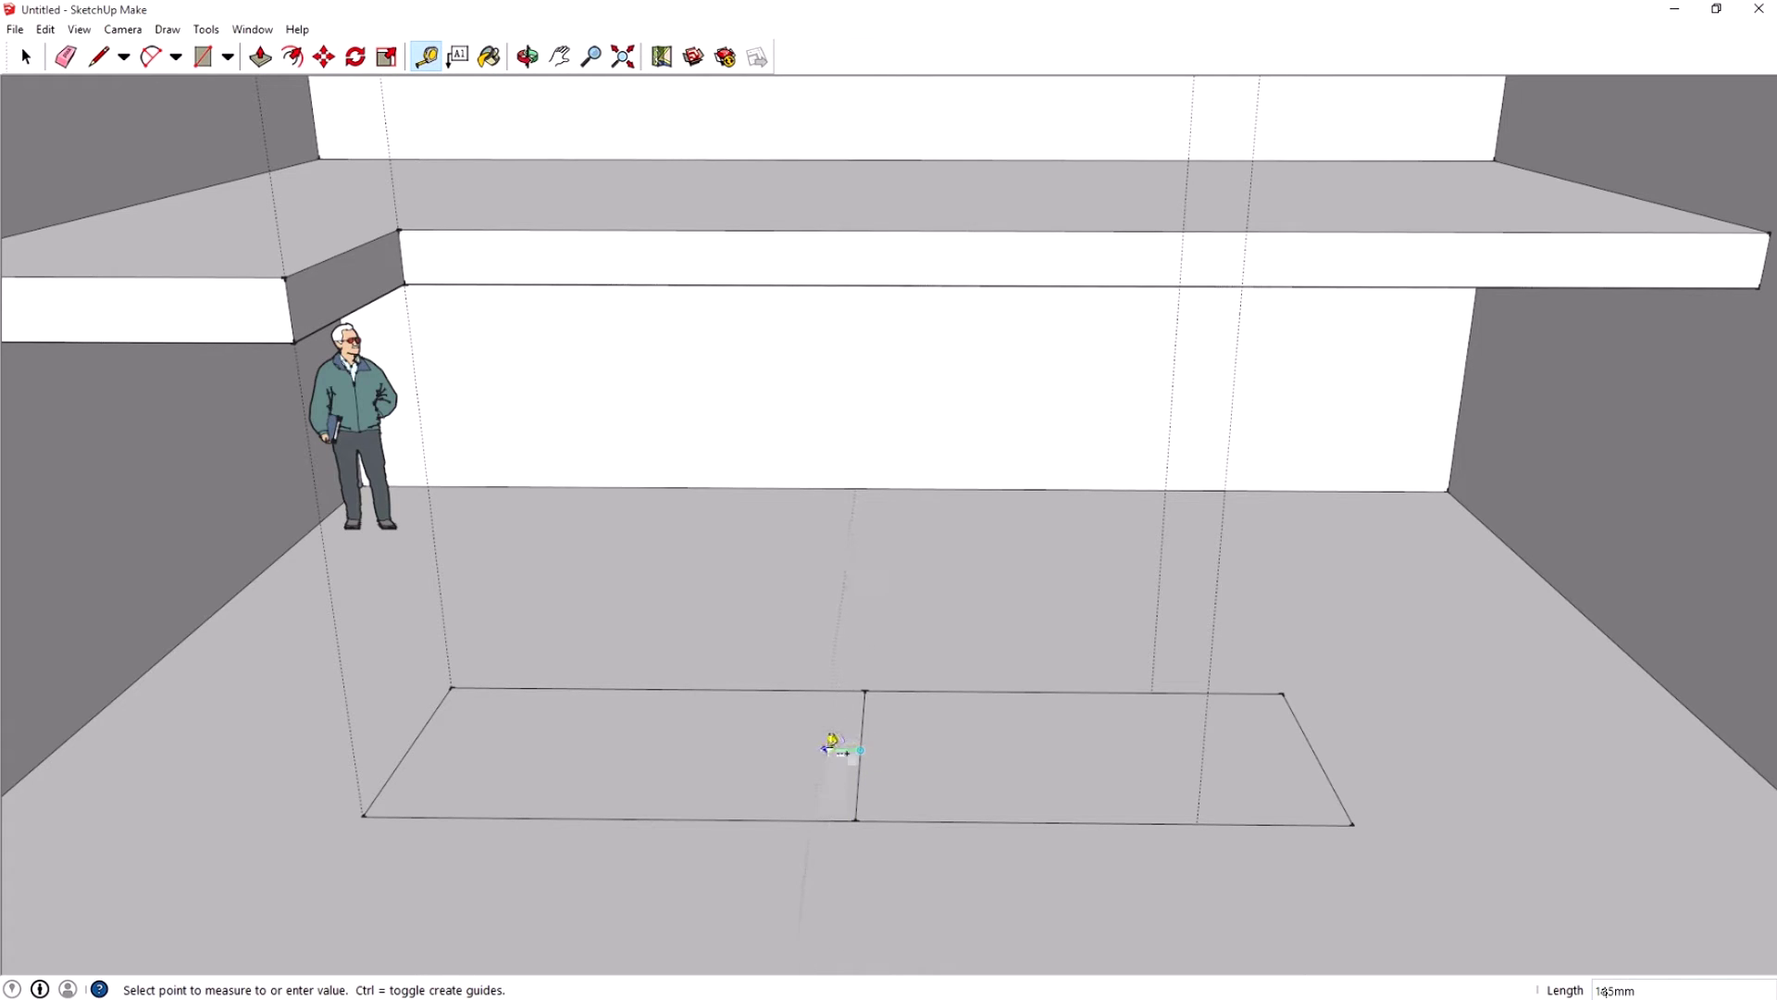
{"action": "left_click", "coordinate": [842, 750]}
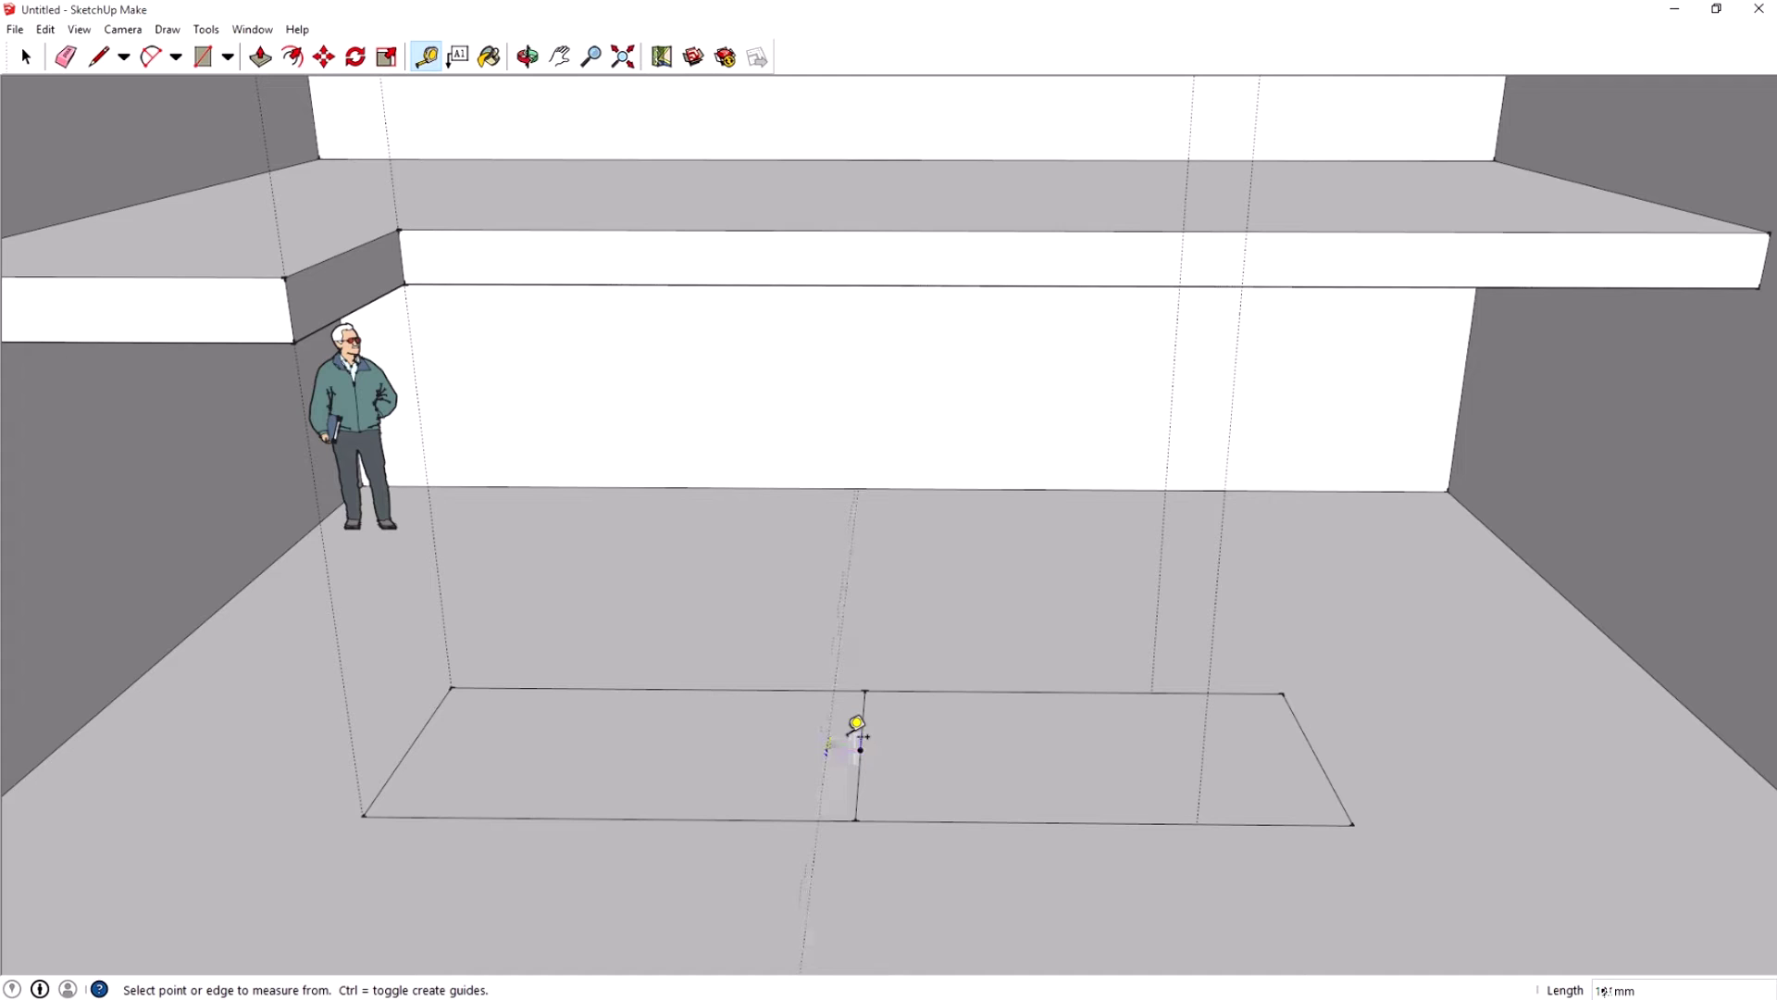
{"action": "type", "text": "500"}
{"action": "key", "text": "Return"}
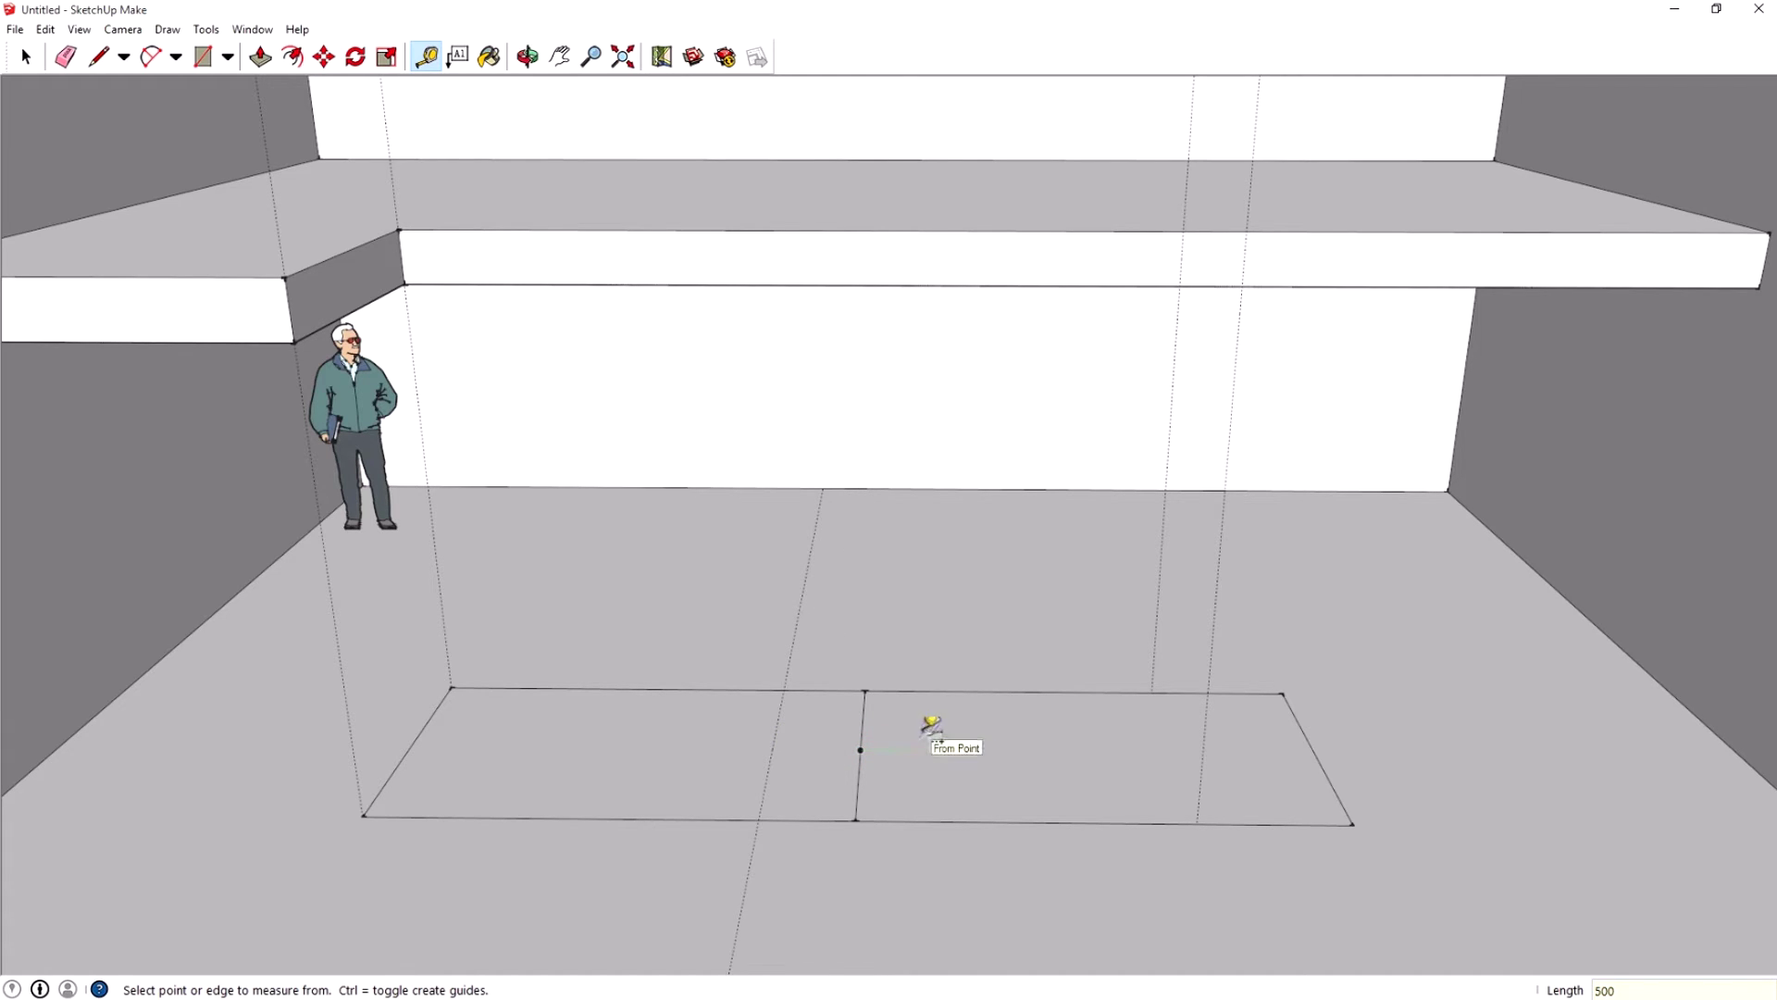
{"action": "left_click", "coordinate": [861, 749]}
{"action": "left_click", "coordinate": [914, 750]}
{"action": "type", "text": "500"}
{"action": "key", "text": "Return"}
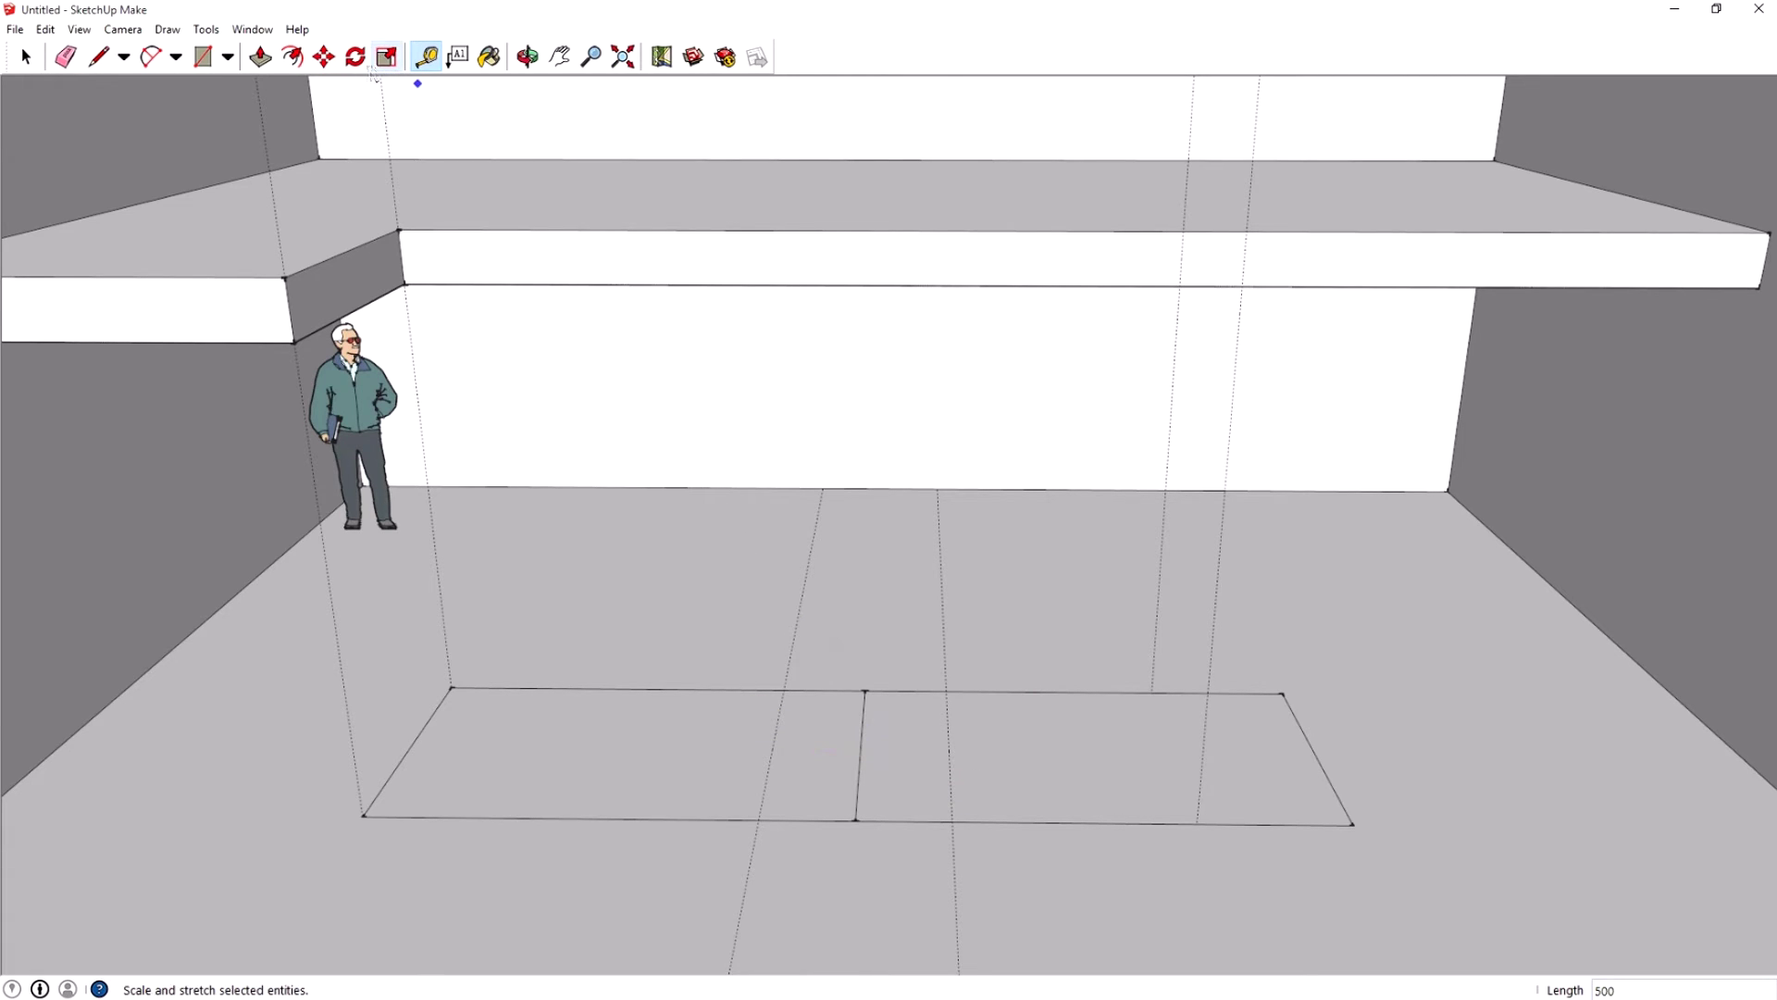
Erase the rectangle's center line and draw dividing lines across the rectangle along the two 500 mm offset guides
{"action": "left_click", "coordinate": [65, 57]}
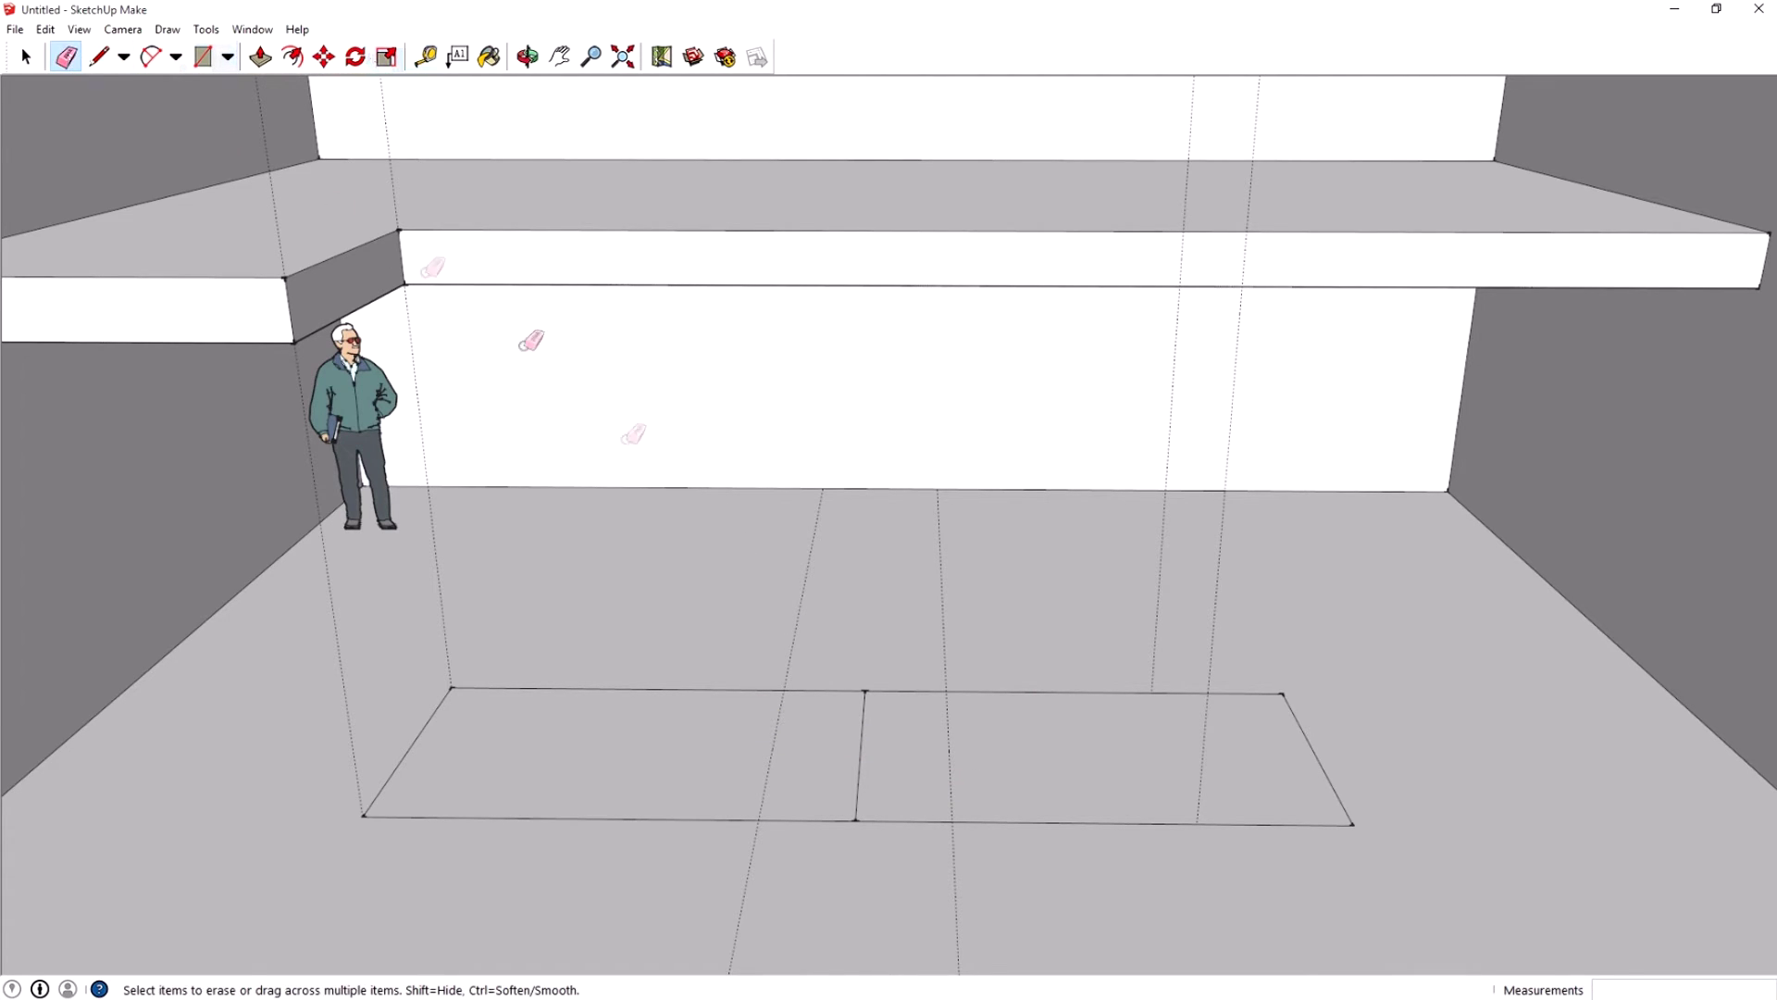
{"action": "left_click_drag", "start_coordinate": [905, 729], "coordinate": [844, 717]}
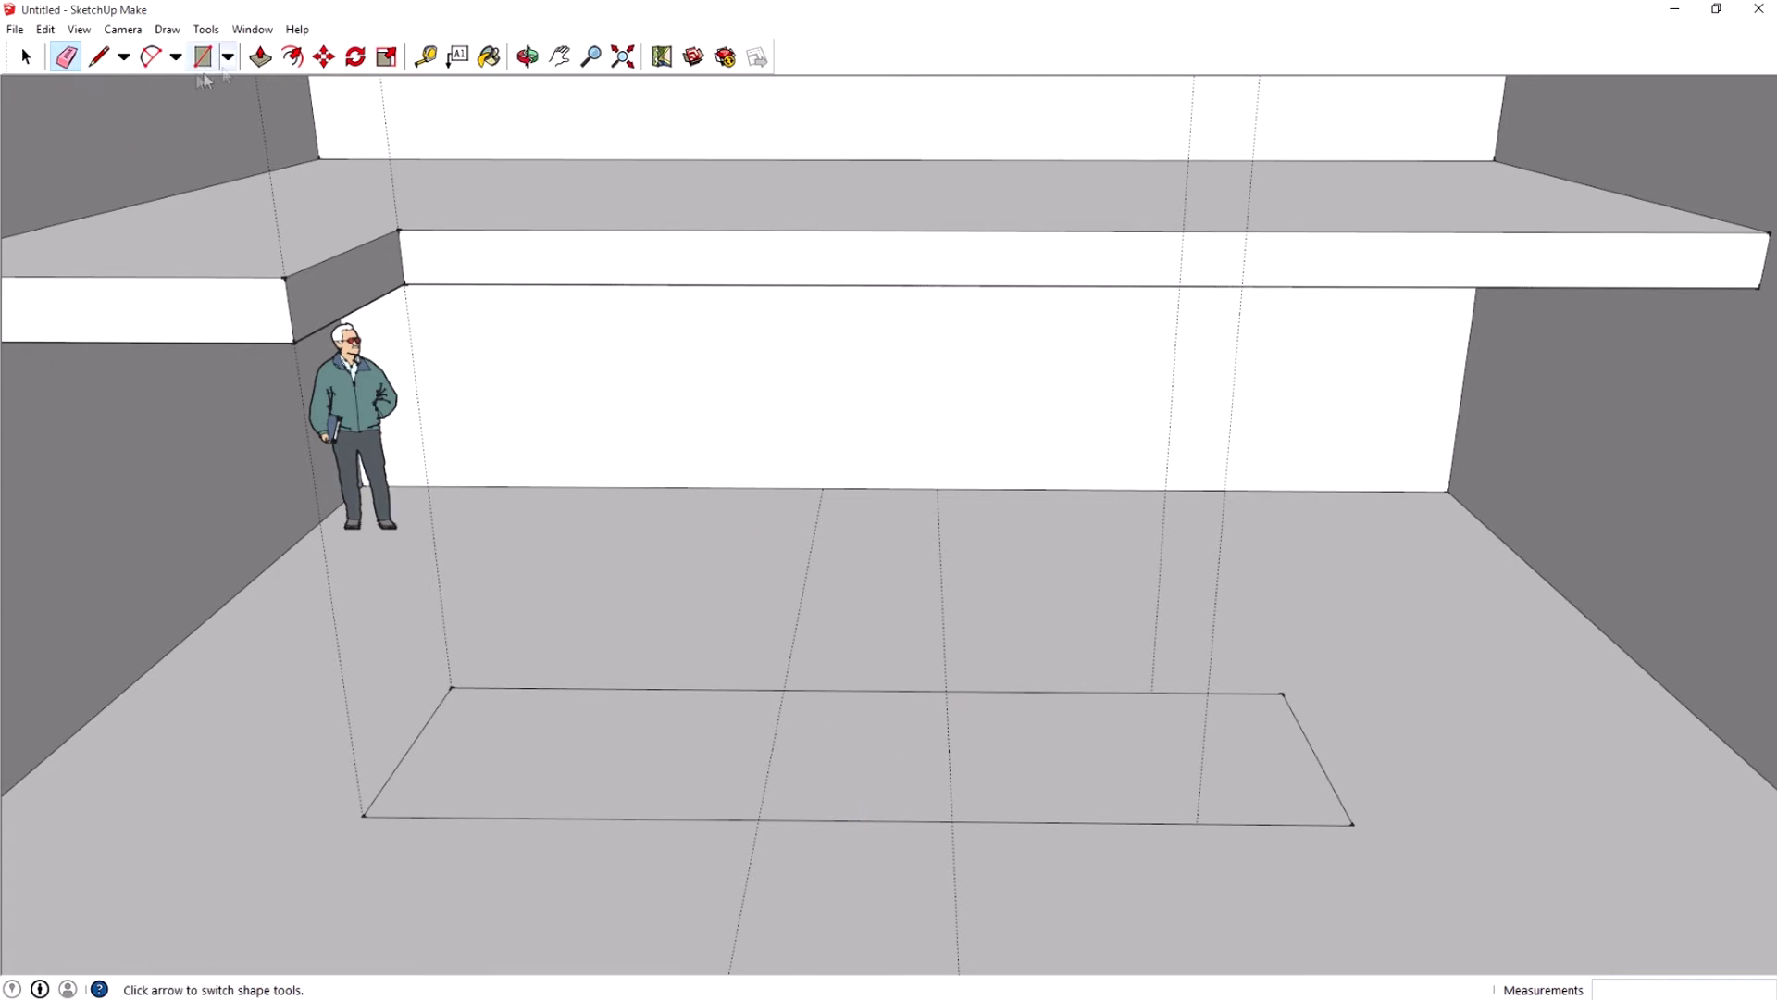
{"action": "left_click", "coordinate": [99, 56]}
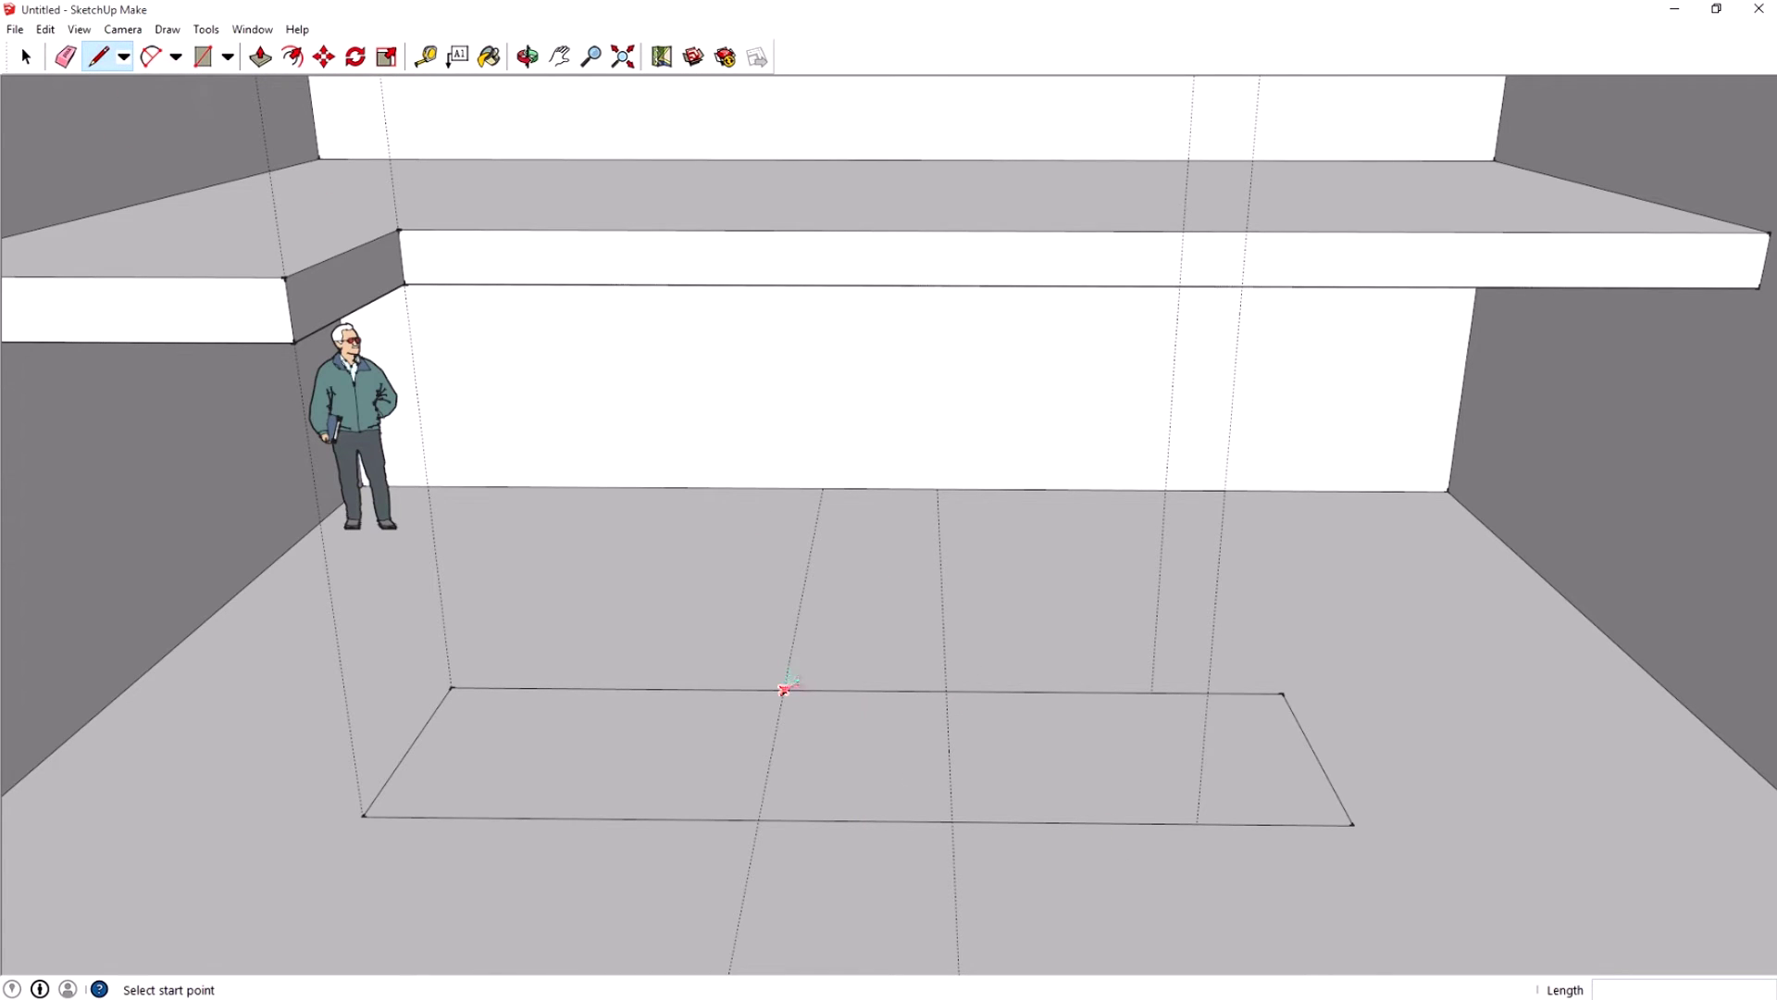
{"action": "left_click", "coordinate": [783, 690]}
{"action": "left_click", "coordinate": [759, 818]}
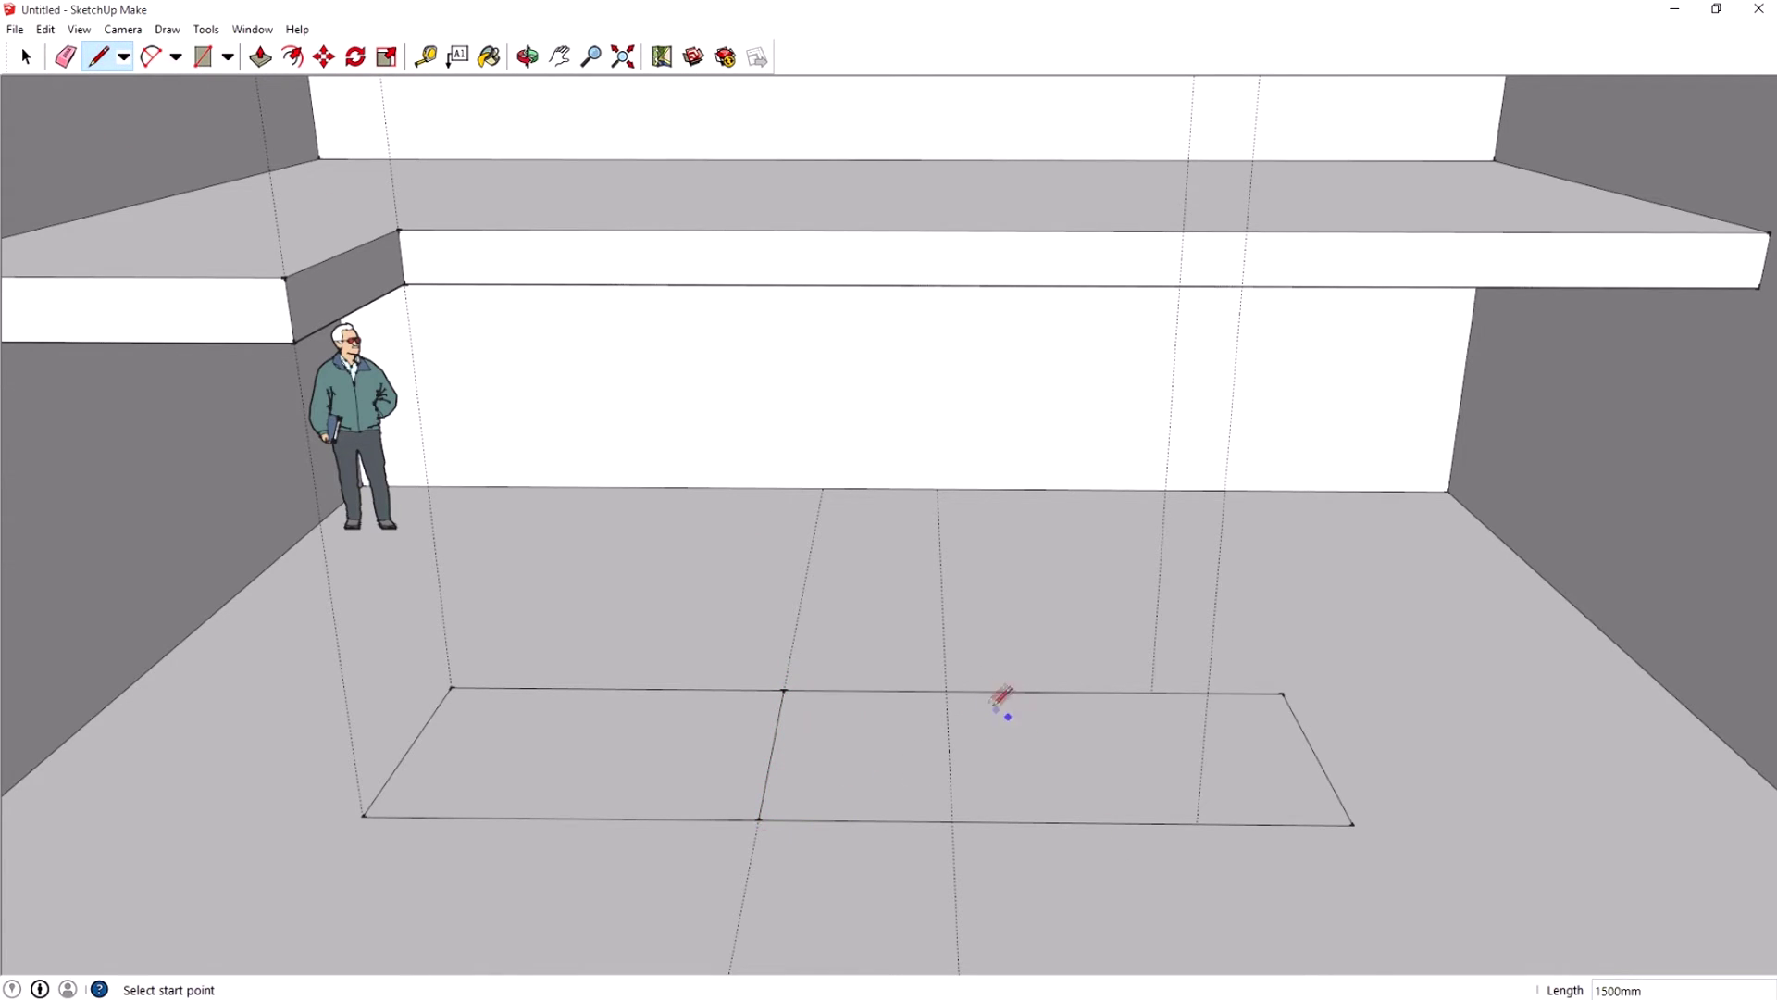
{"action": "left_click", "coordinate": [946, 690]}
{"action": "left_click", "coordinate": [953, 819]}
Divide the front edge of the rectangle's right section into 7 segments
{"action": "left_click", "coordinate": [26, 56]}
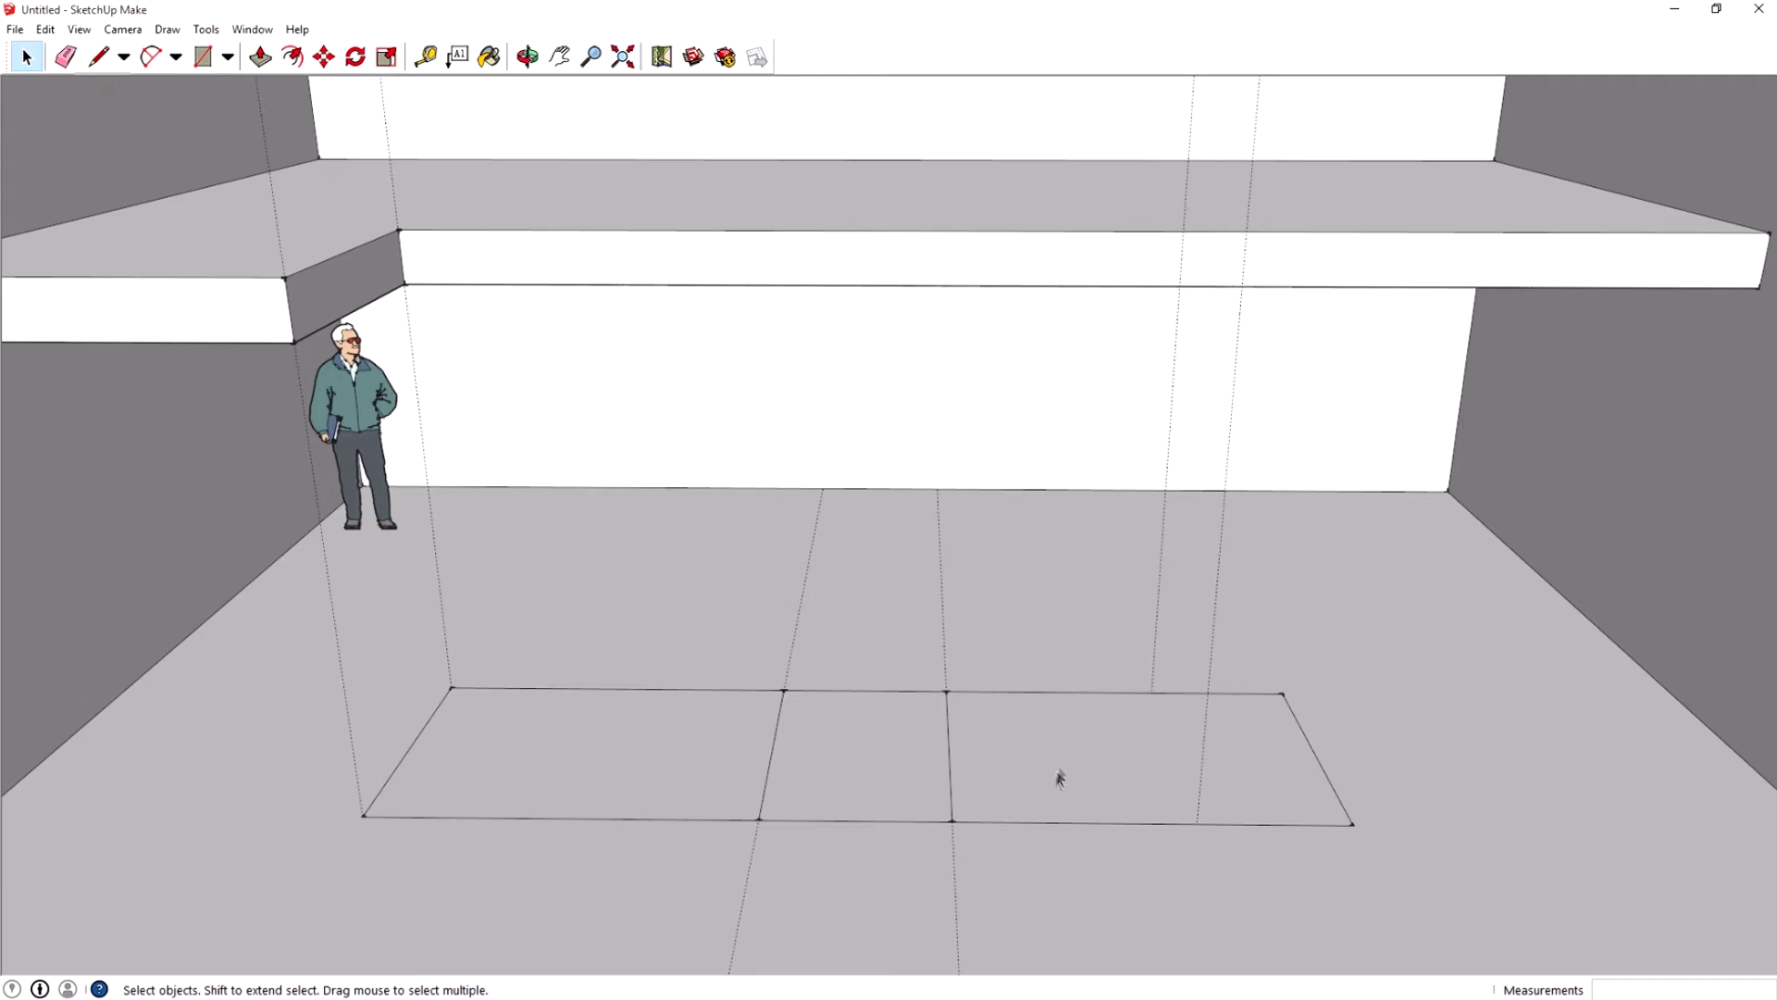
{"action": "left_click", "coordinate": [1085, 828]}
{"action": "right_click", "coordinate": [1081, 823]}
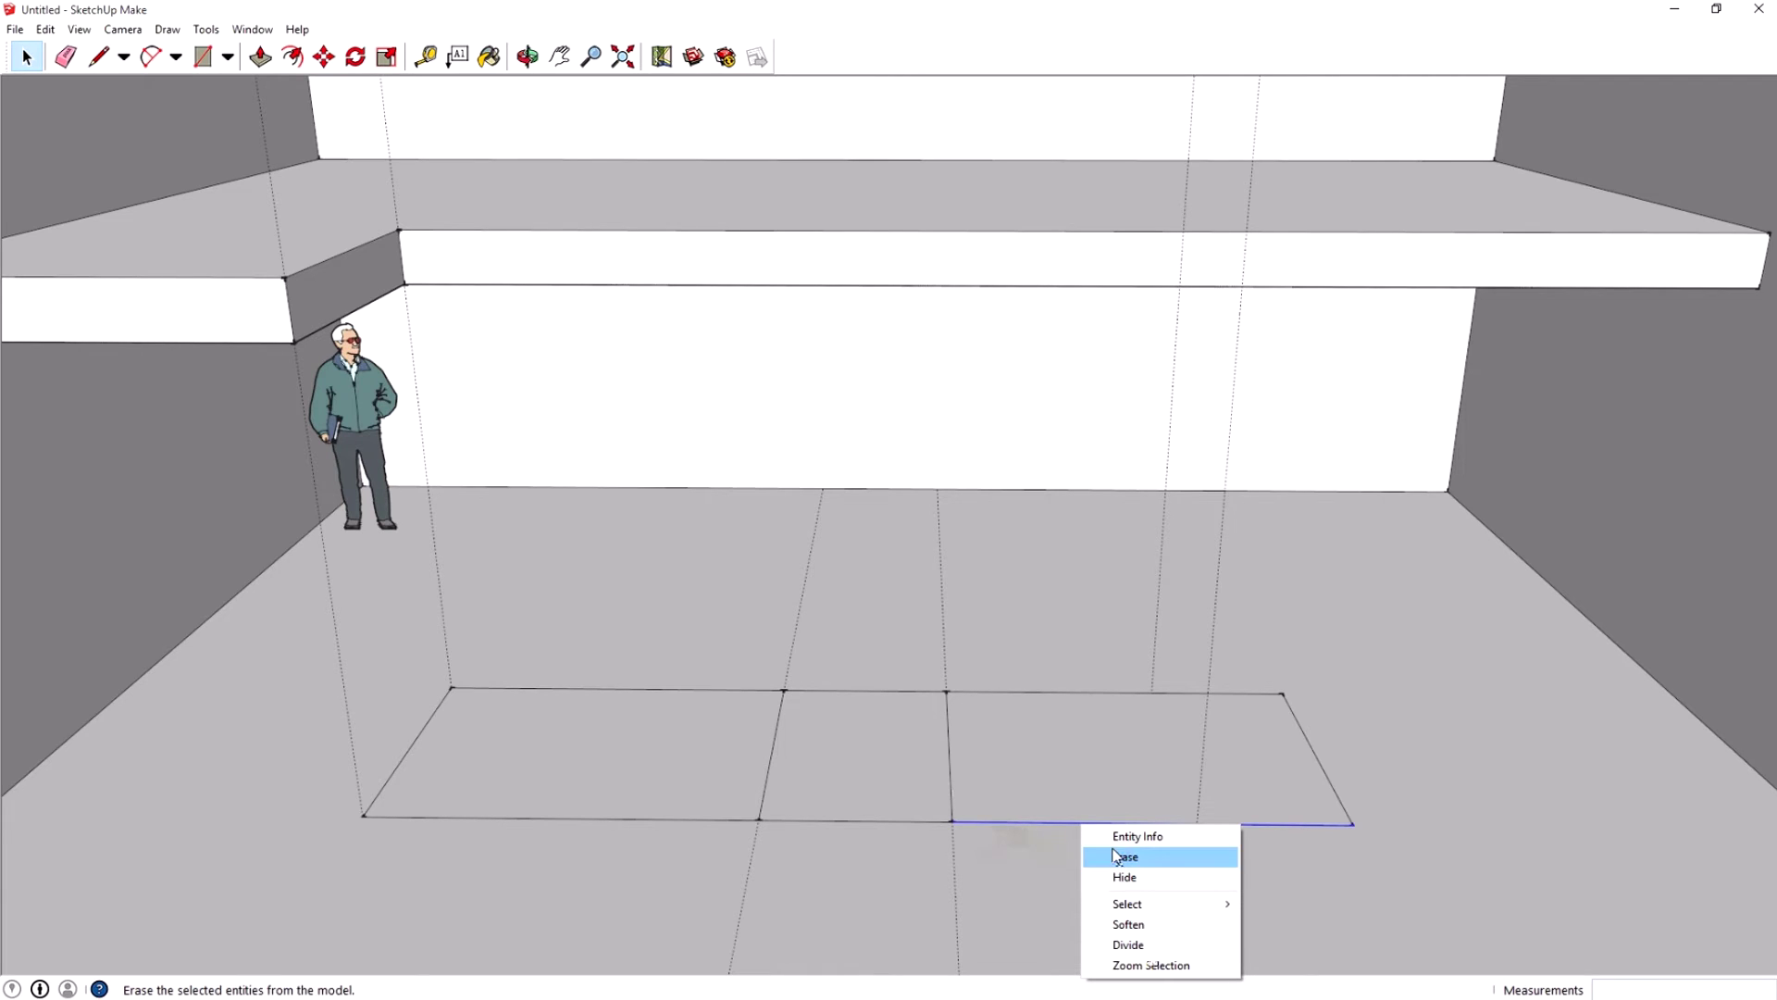
{"action": "left_click", "coordinate": [1128, 945]}
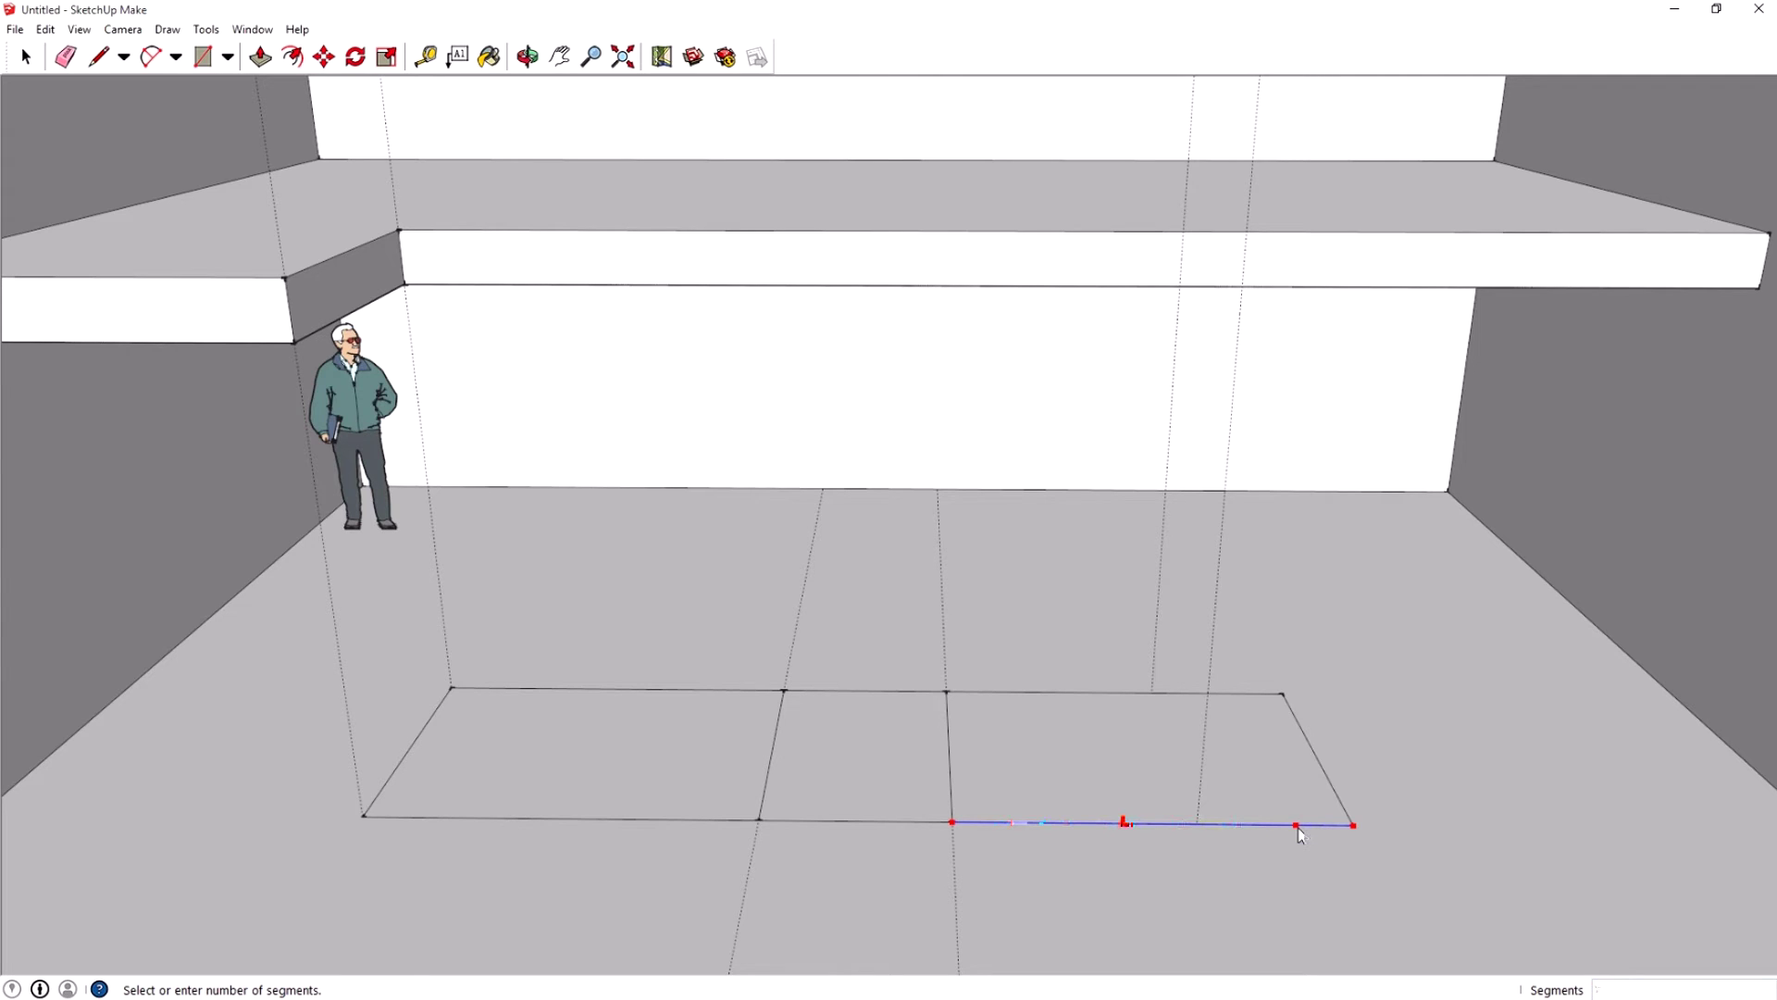
{"action": "left_click", "coordinate": [1299, 833]}
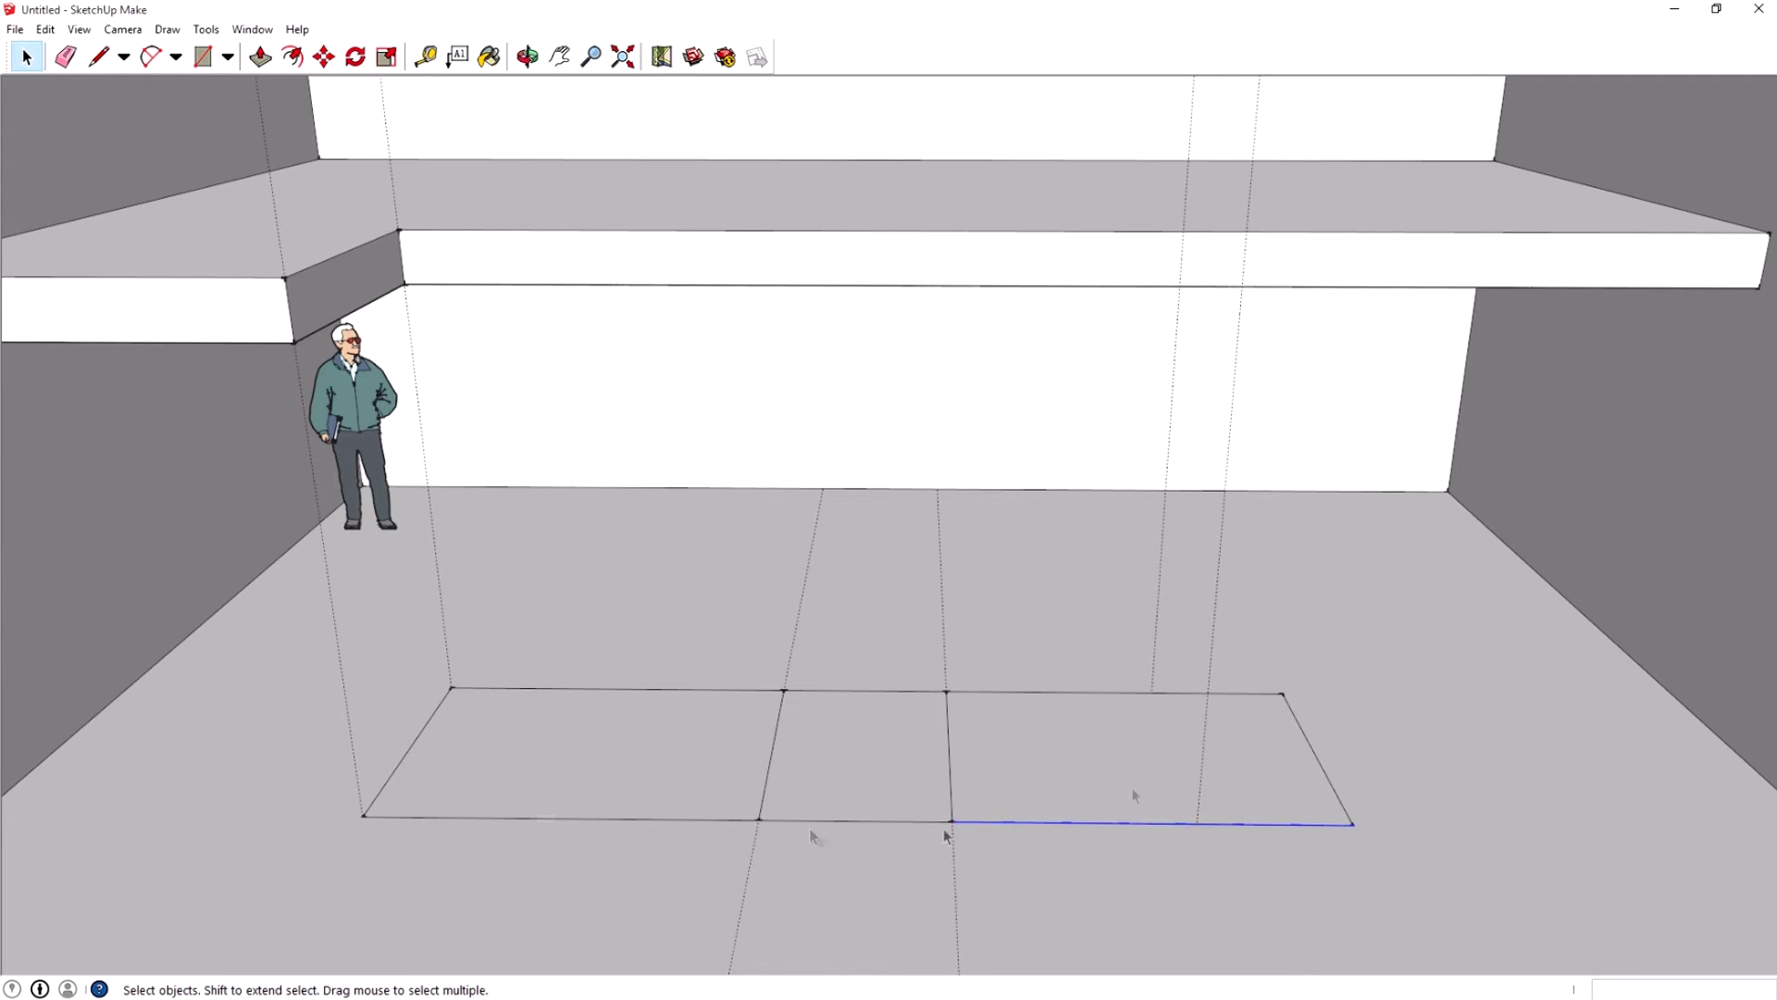
Divide the front edge of the rectangle's left section into 7 segments
{"action": "right_click", "coordinate": [572, 820]}
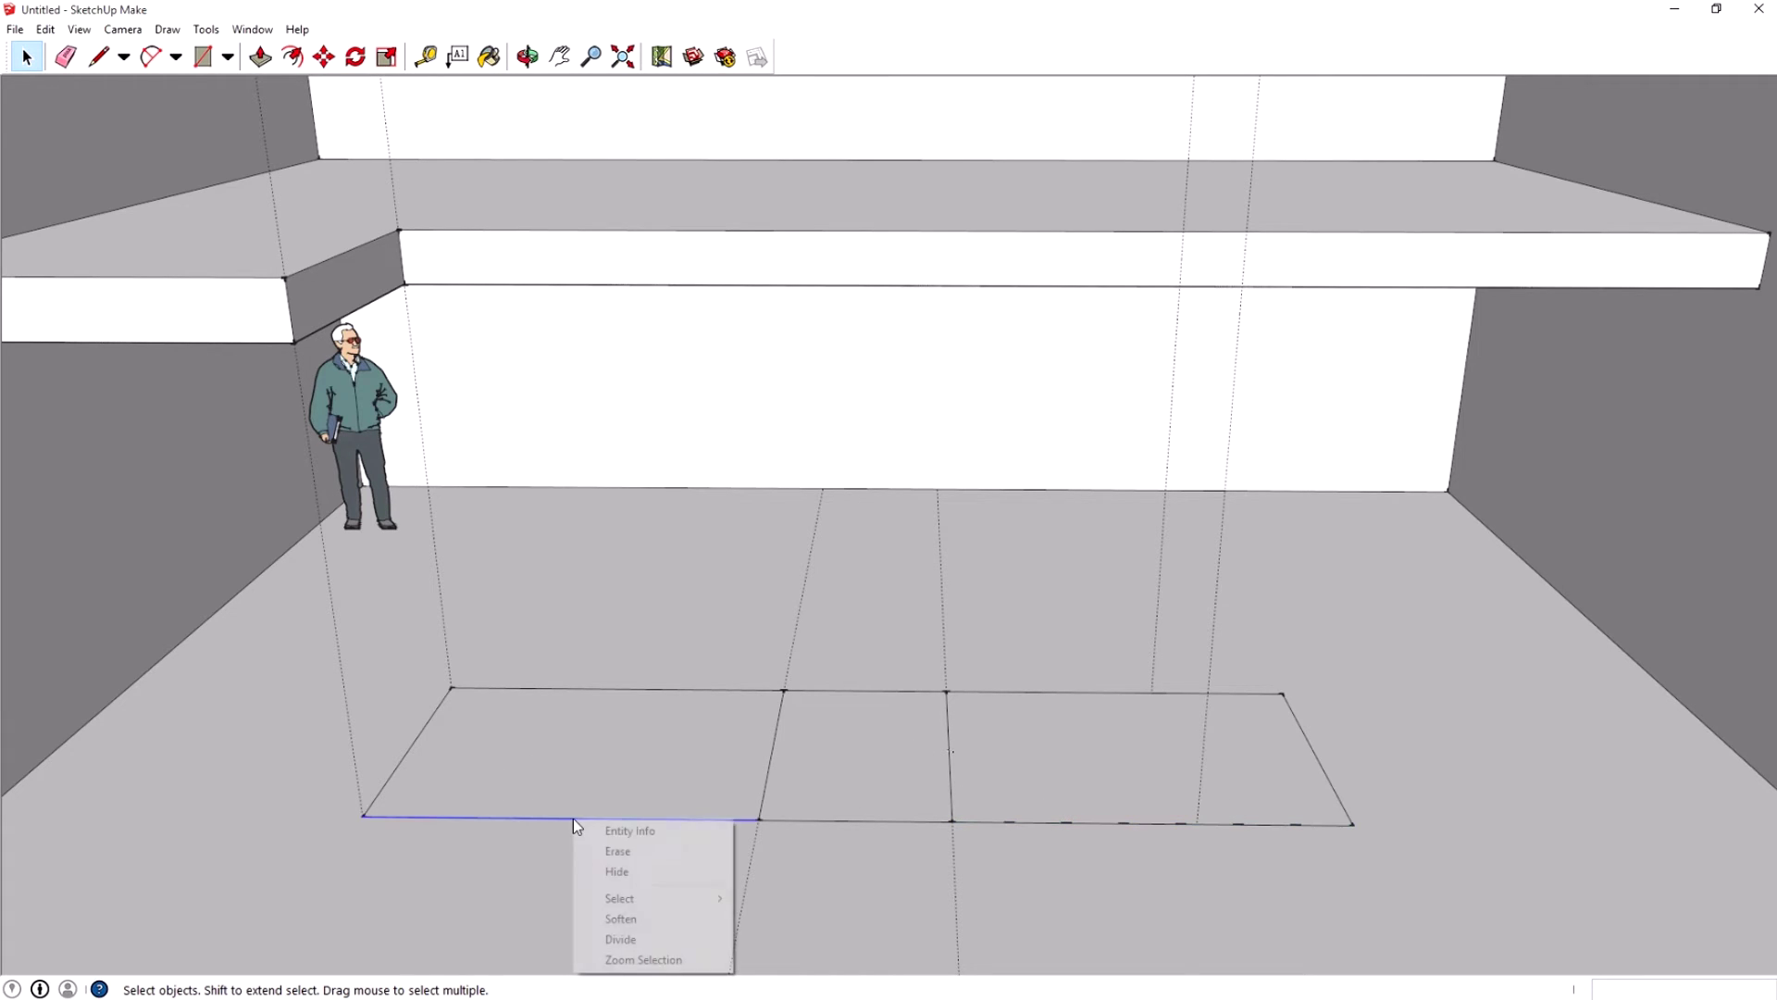
{"action": "left_click", "coordinate": [654, 940]}
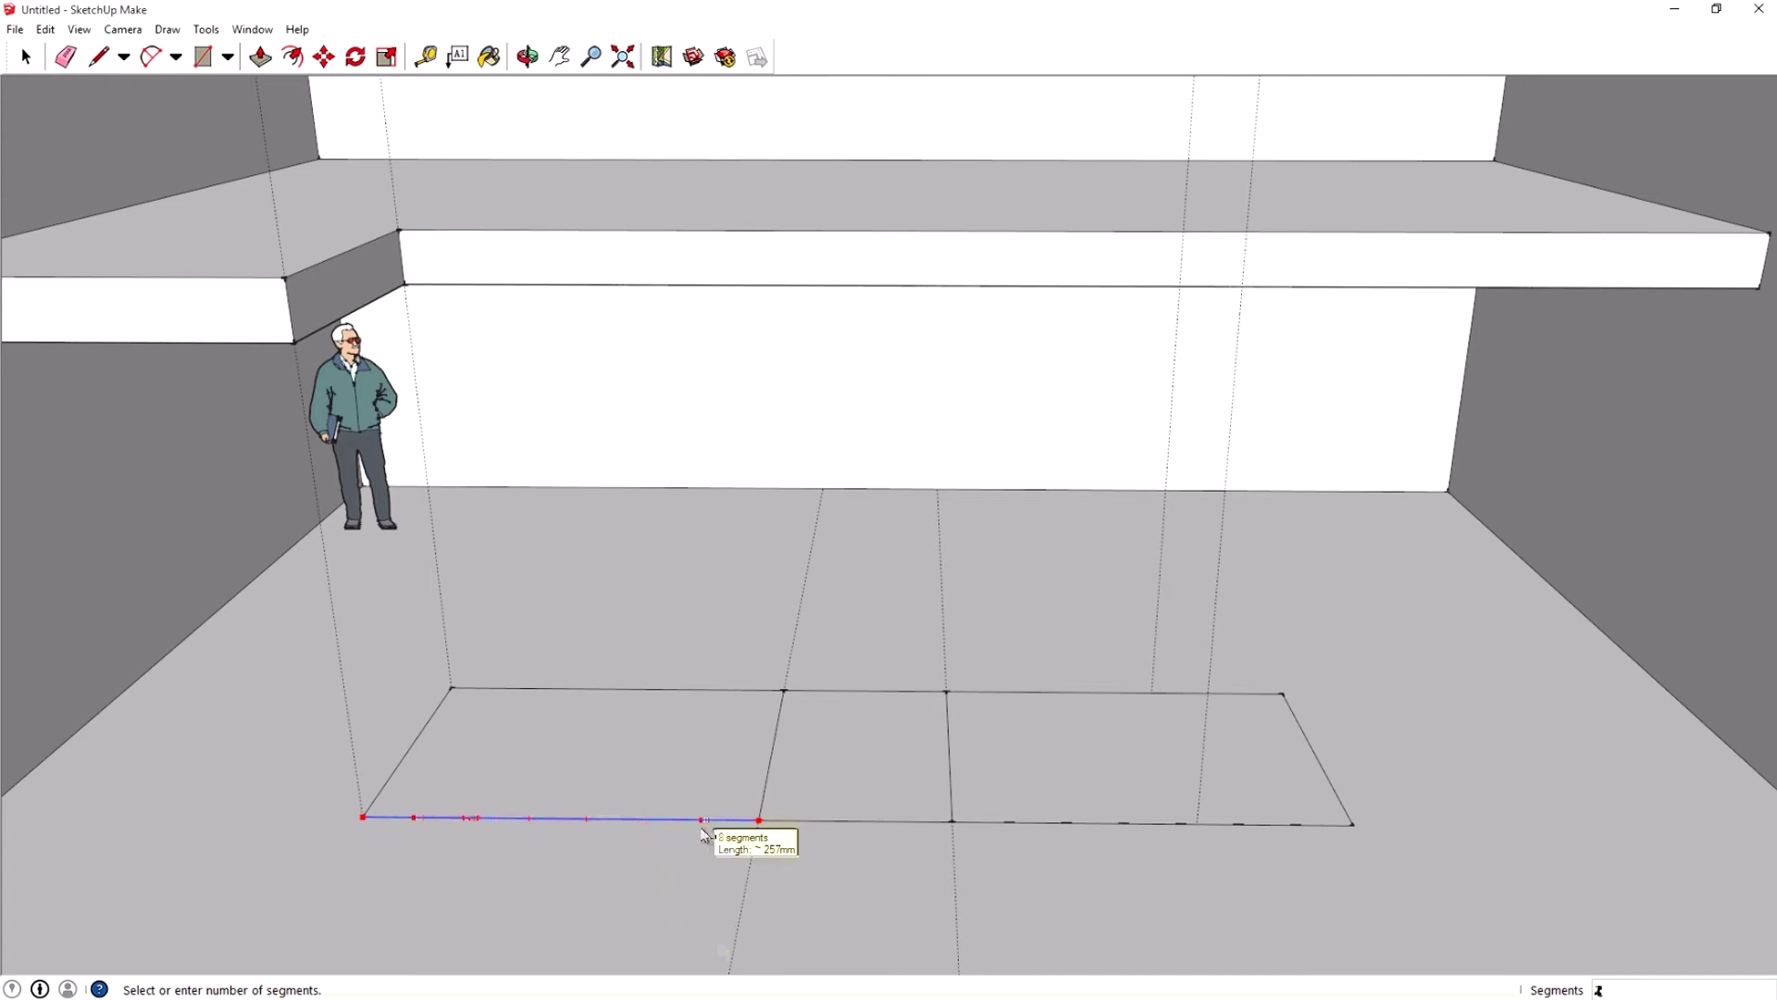
{"action": "type", "text": "7"}
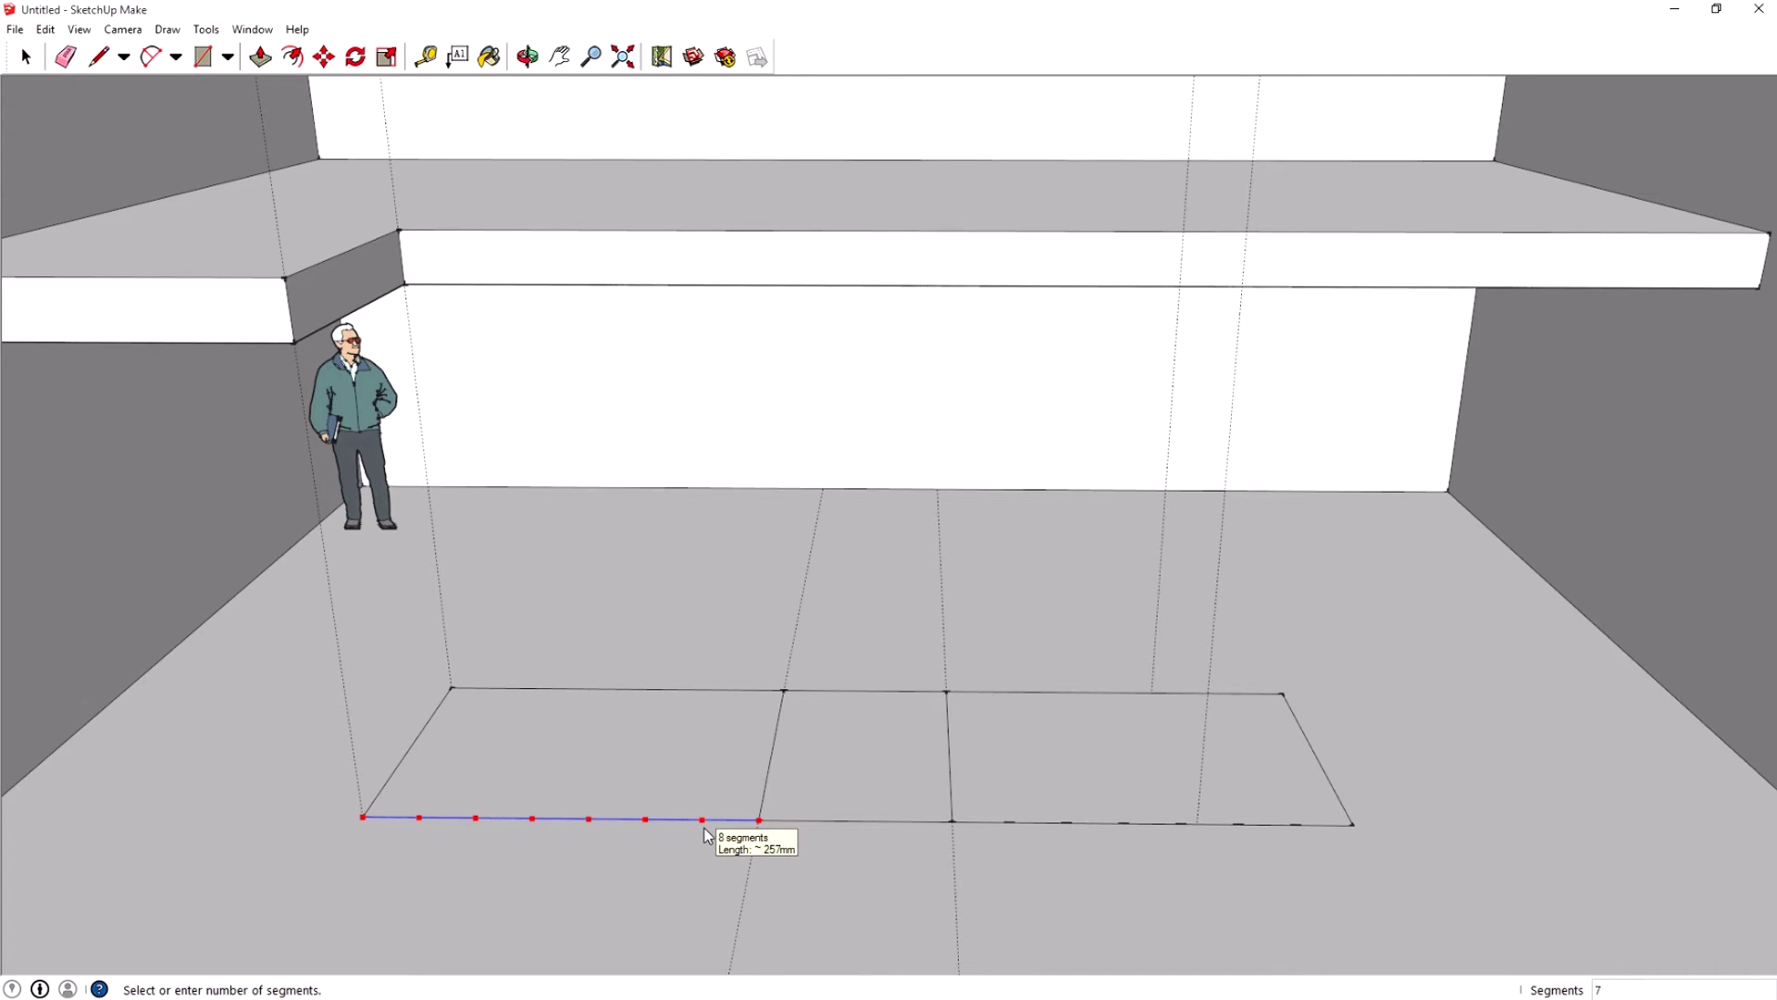
{"action": "key", "text": "Return"}
Draw six parallel tread lines, each 1500 mm long, across the footprint's right section from the division points on its front edge
{"action": "middle_click_drag", "start_coordinate": [708, 837], "coordinate": [754, 900]}
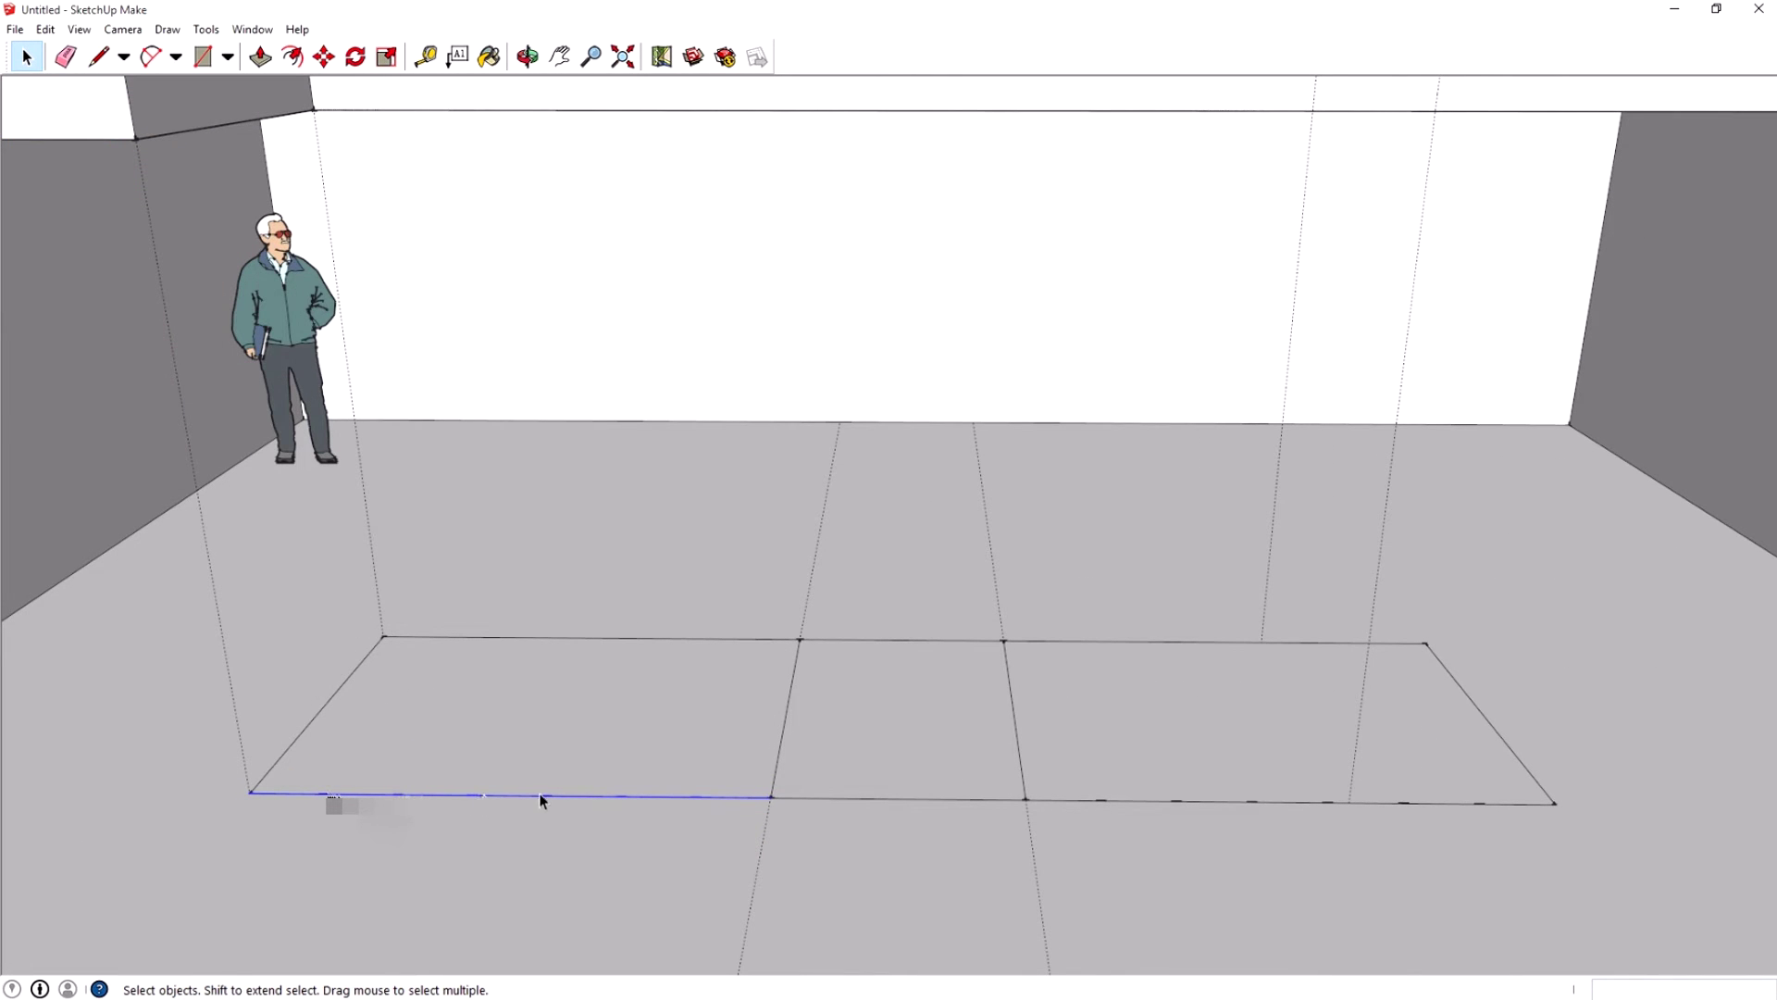
{"action": "left_click", "coordinate": [98, 55]}
{"action": "left_click", "coordinate": [98, 55]}
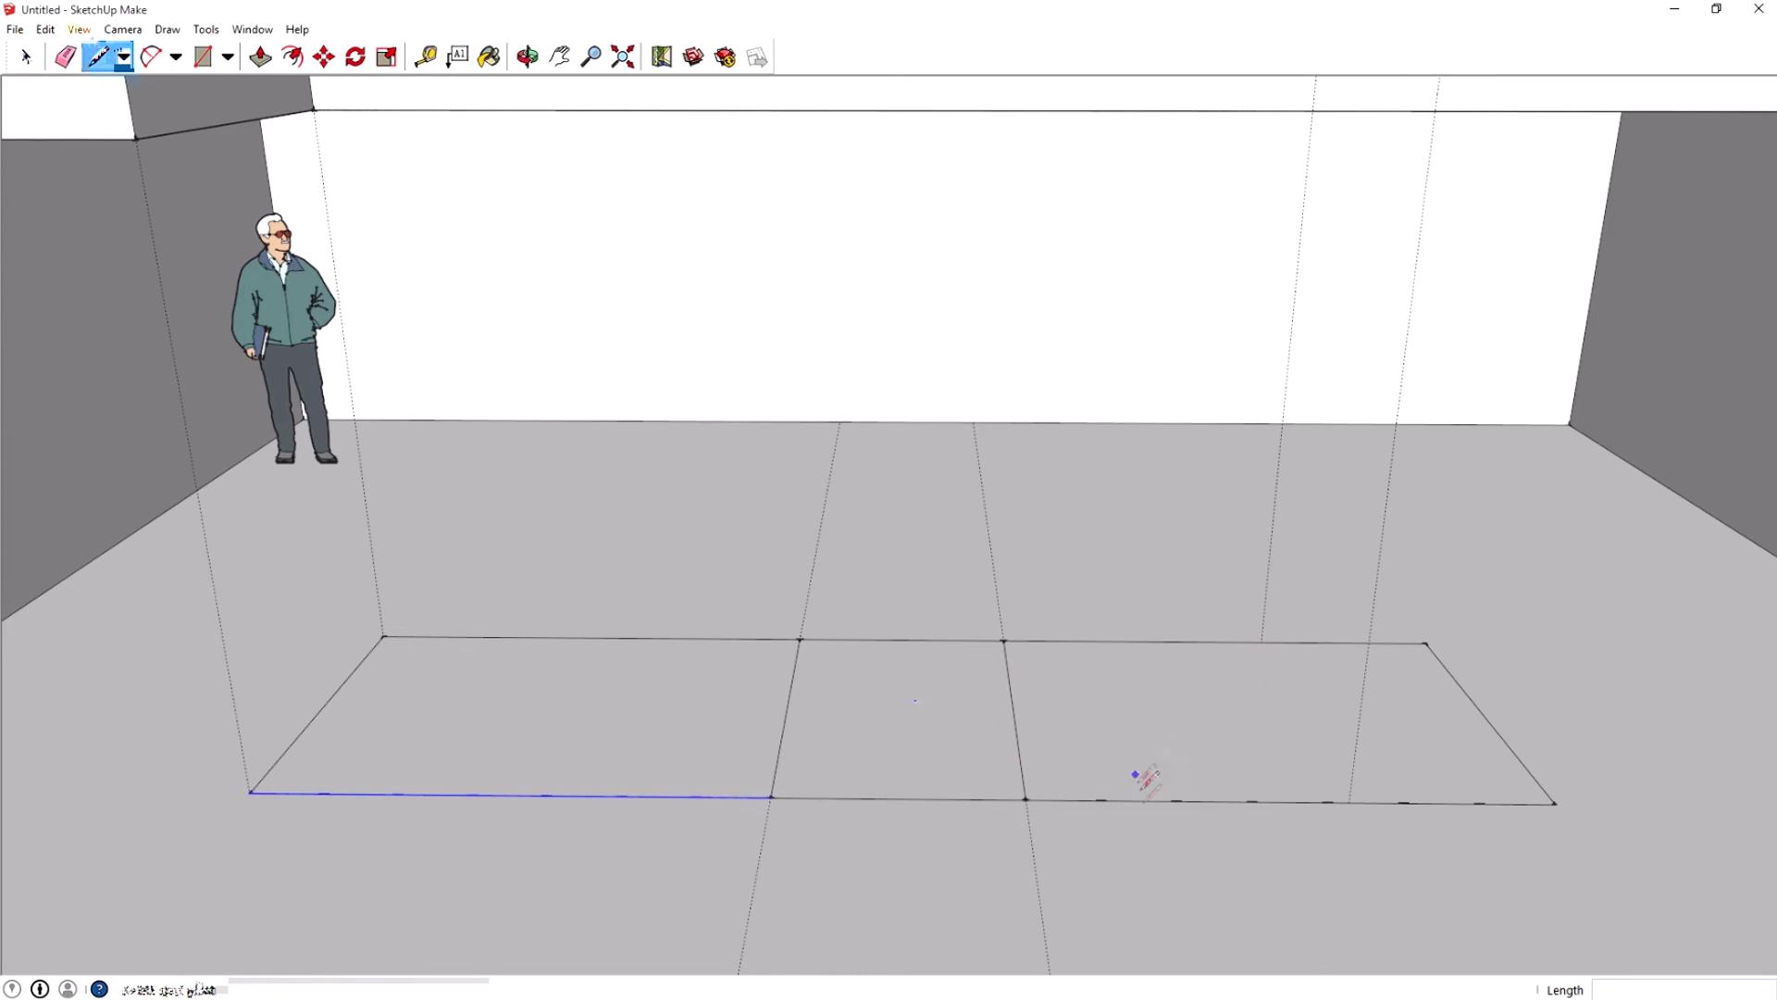
{"action": "left_click", "coordinate": [1100, 799]}
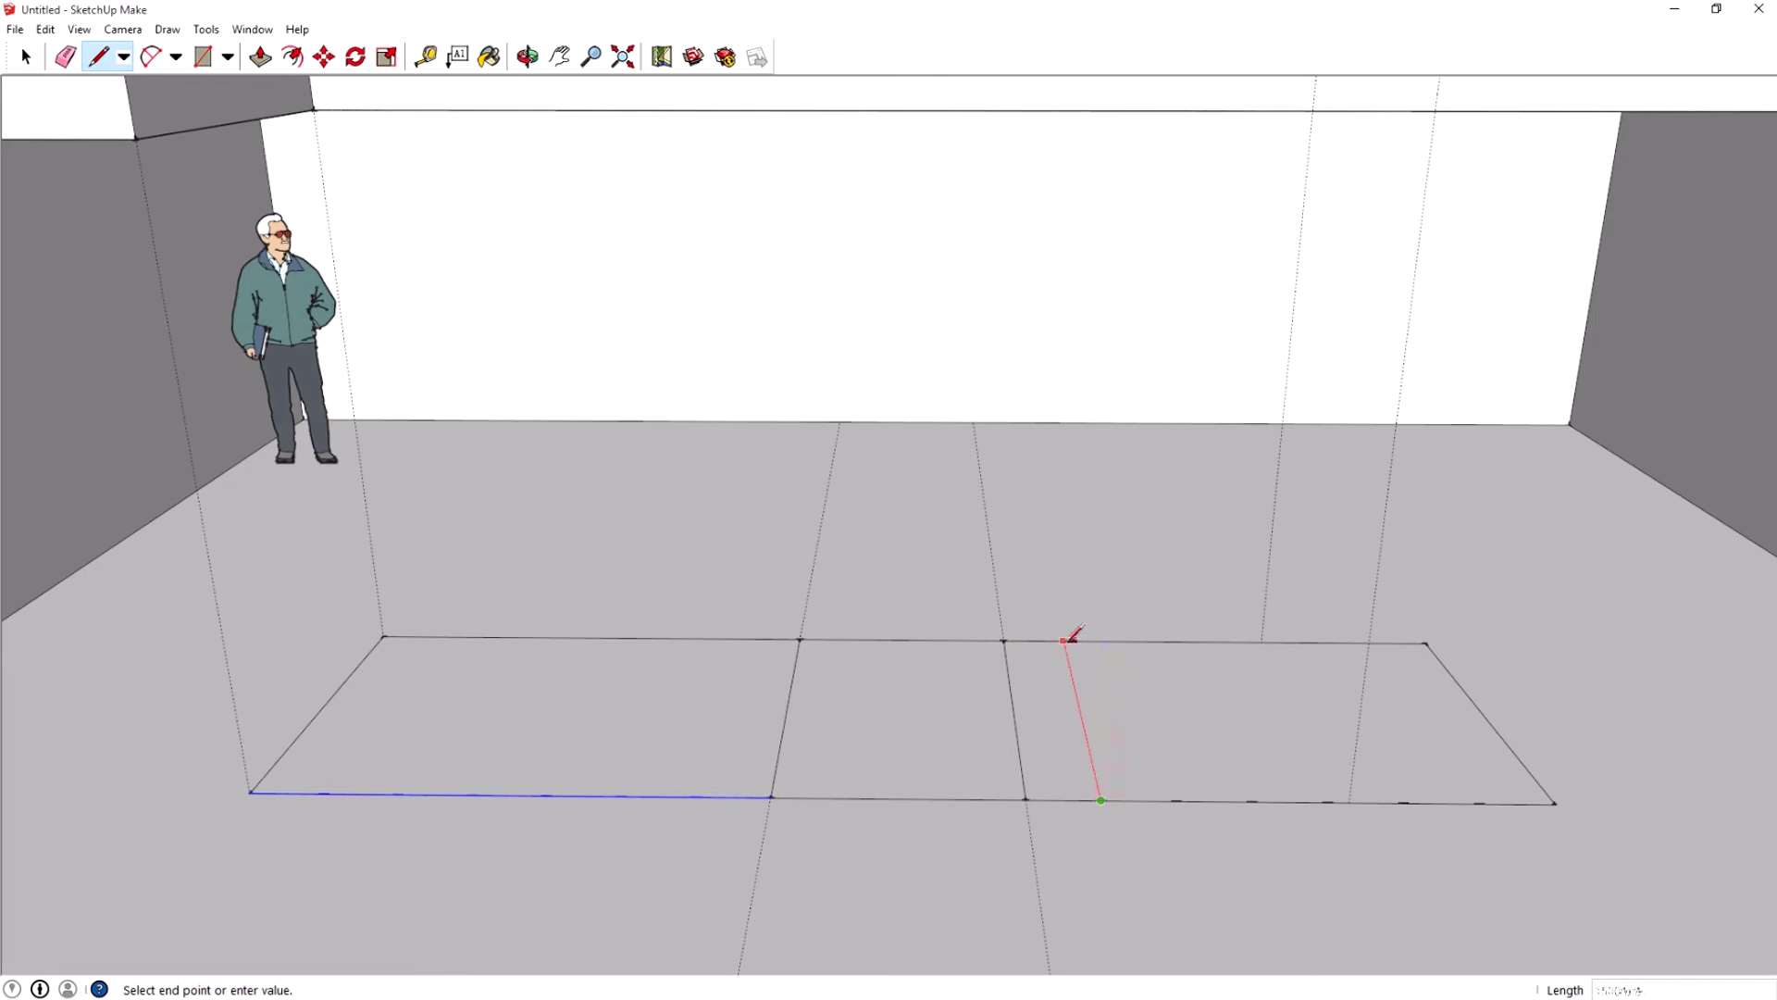
{"action": "left_click", "coordinate": [1064, 641]}
{"action": "left_click", "coordinate": [1176, 801]}
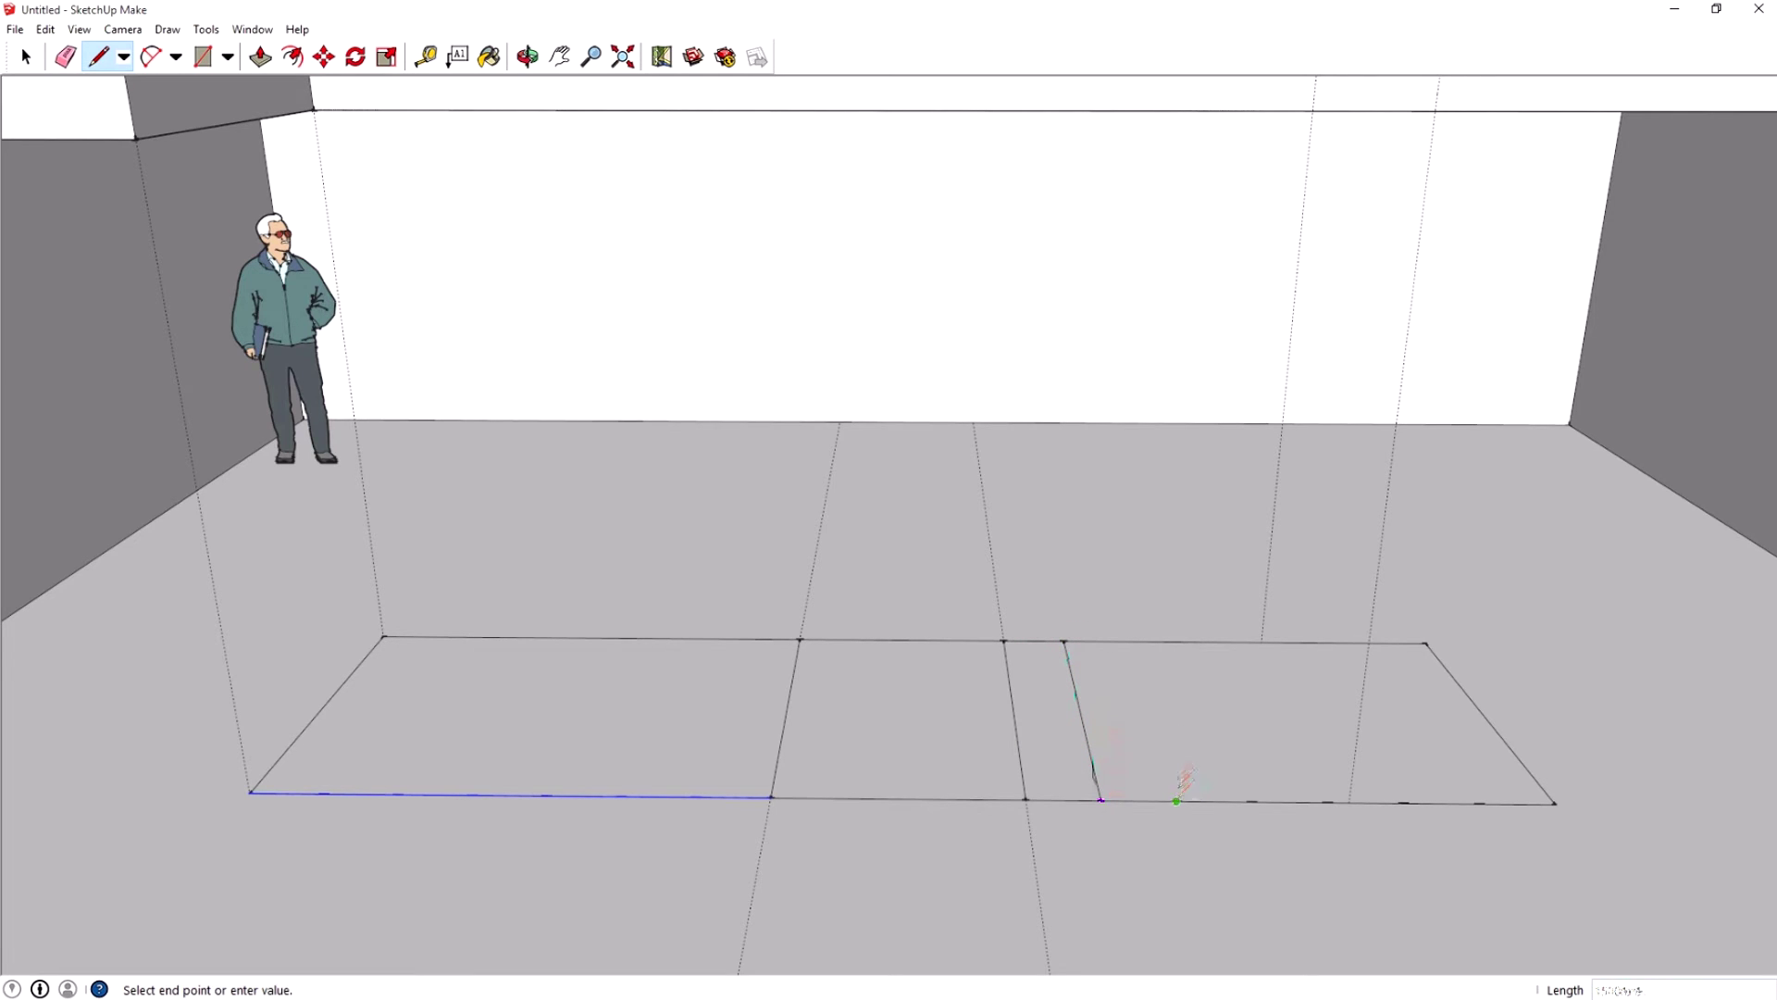
{"action": "left_click", "coordinate": [1122, 640]}
{"action": "left_click", "coordinate": [1250, 802]}
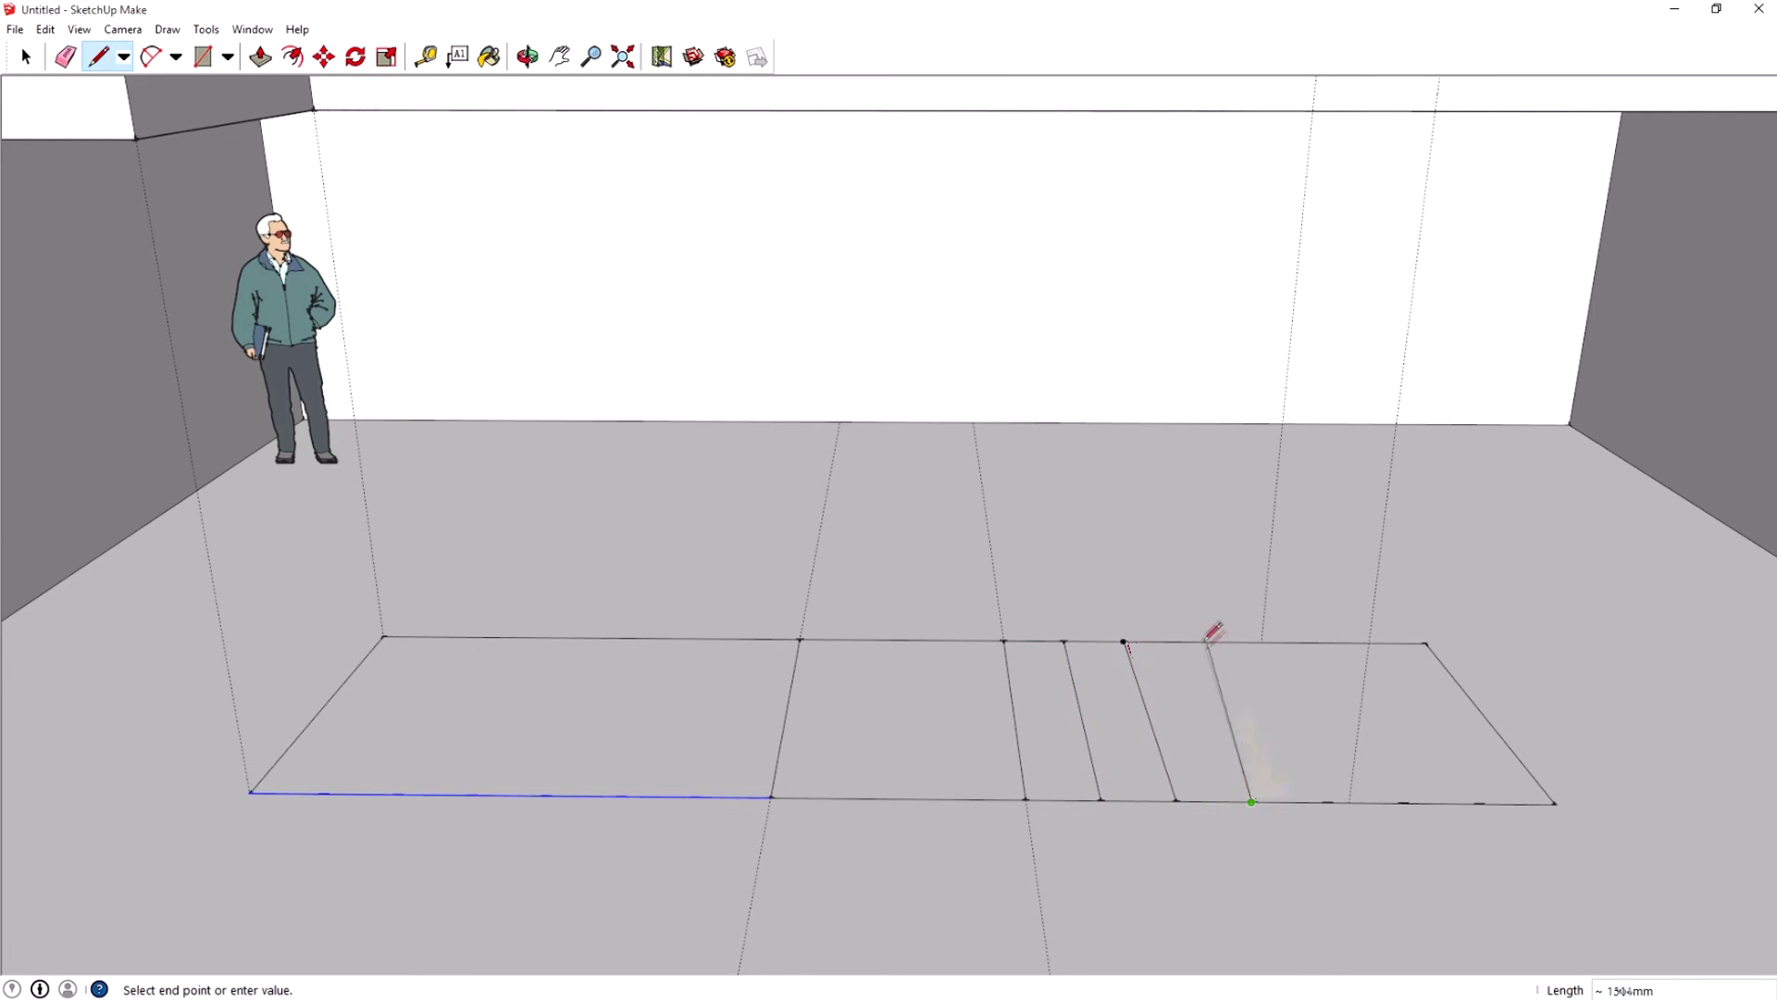
{"action": "left_click", "coordinate": [1184, 641]}
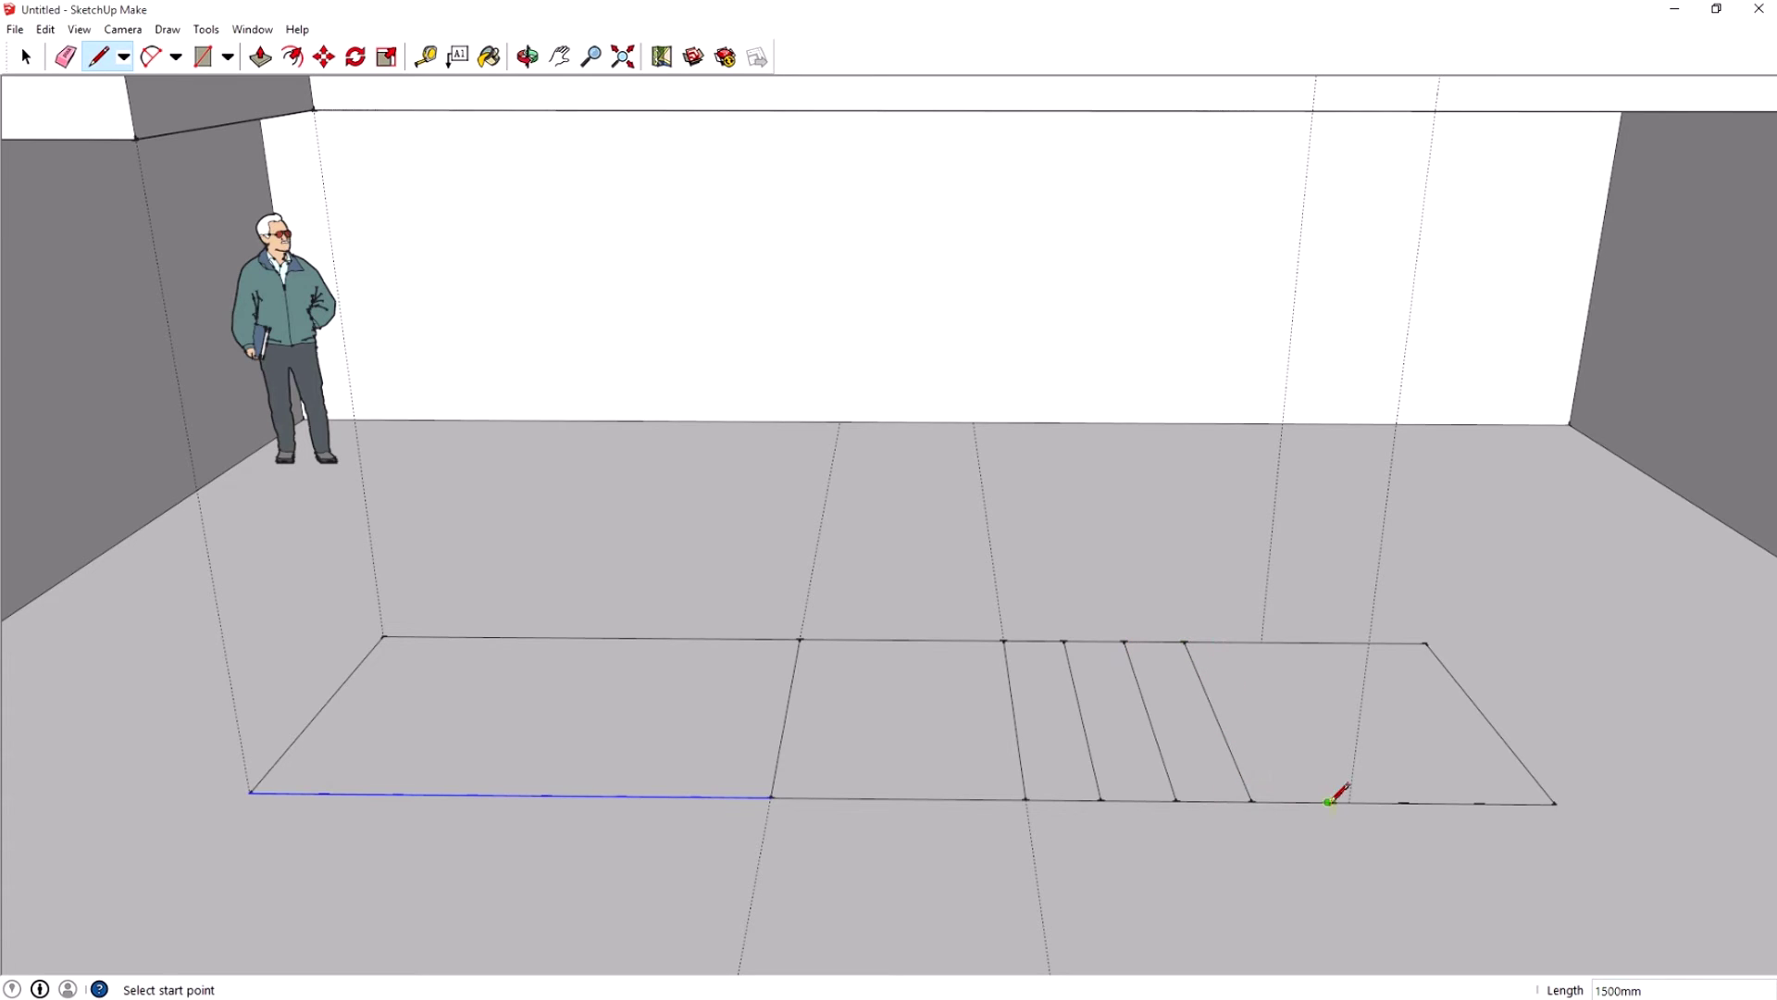
{"action": "left_click", "coordinate": [1328, 801]}
{"action": "left_click", "coordinate": [1245, 640]}
{"action": "left_click", "coordinate": [1405, 803]}
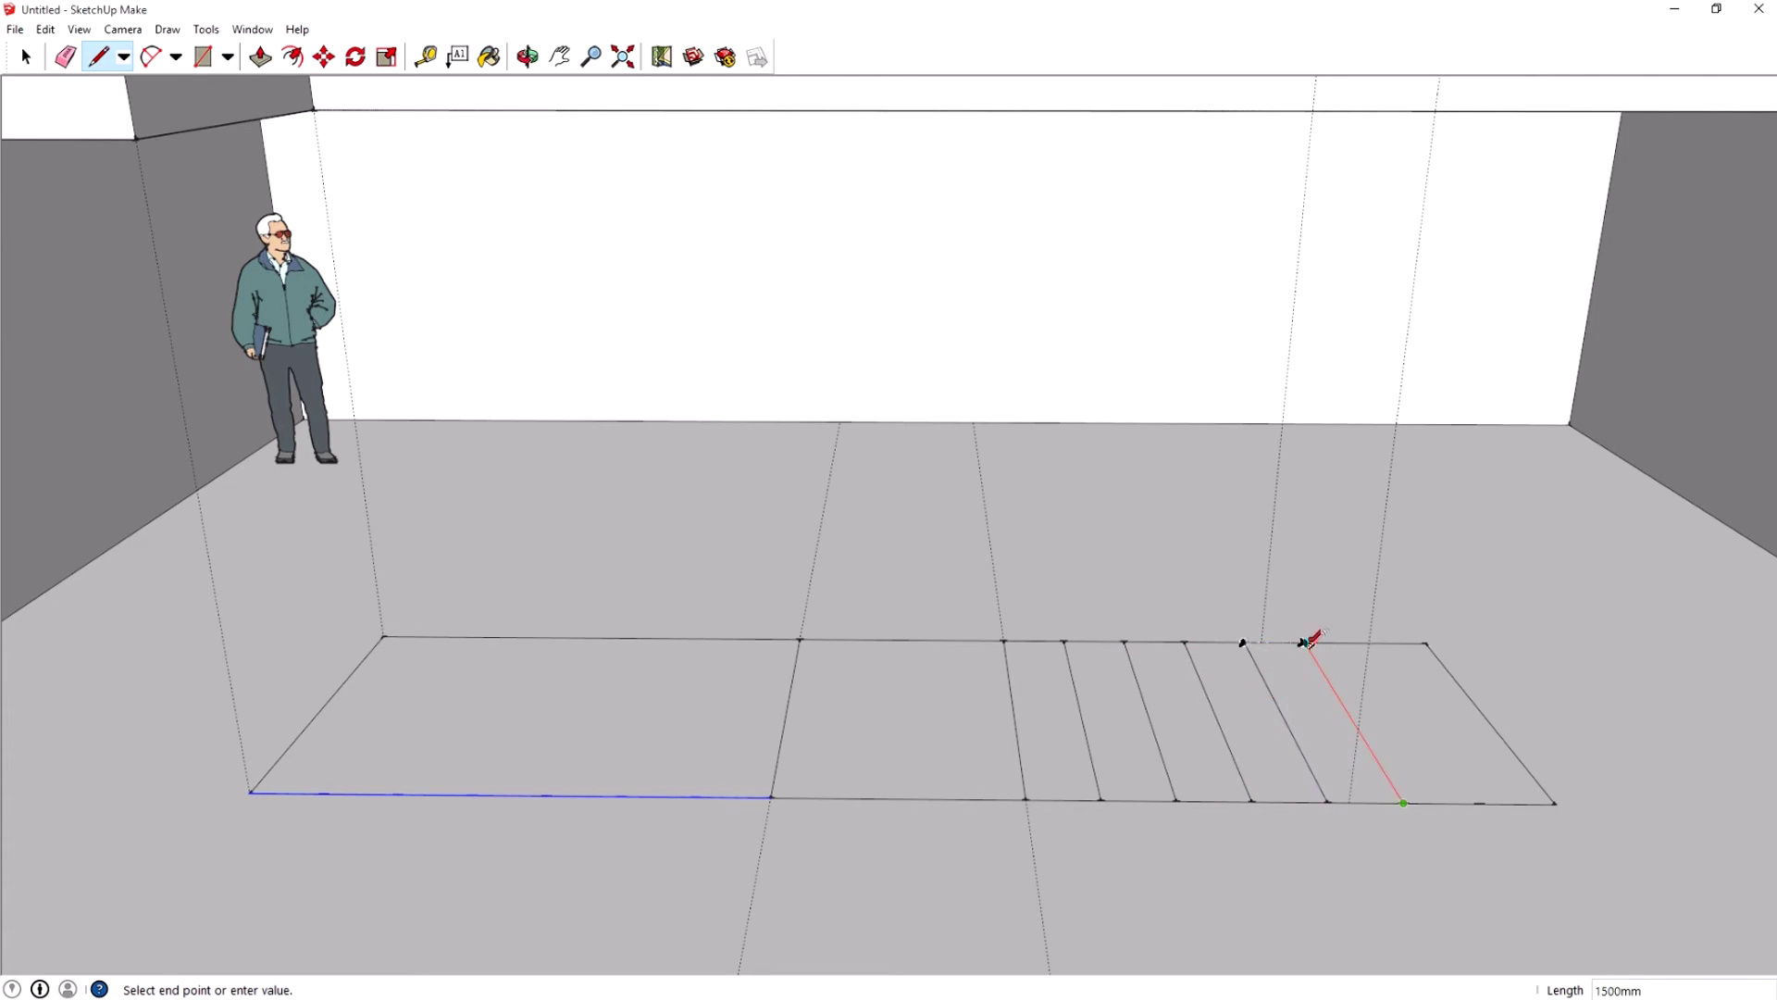
{"action": "left_click", "coordinate": [1307, 642]}
{"action": "left_click", "coordinate": [1478, 804]}
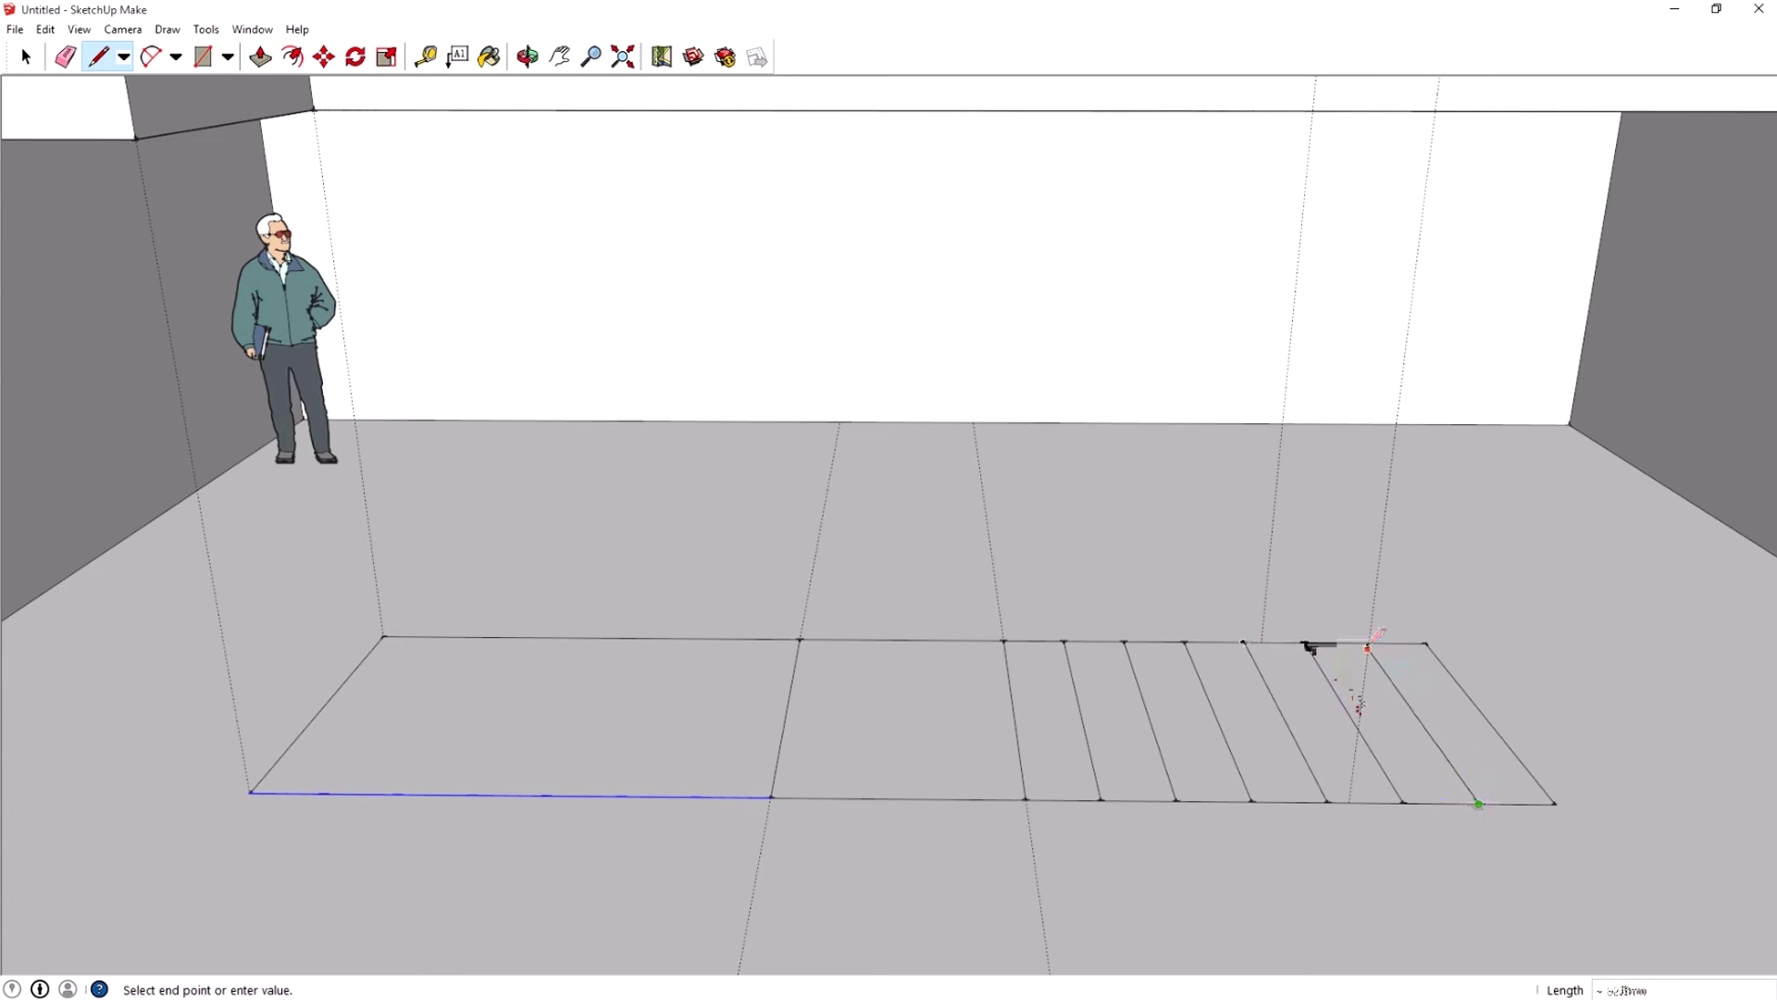
{"action": "left_click", "coordinate": [1367, 642]}
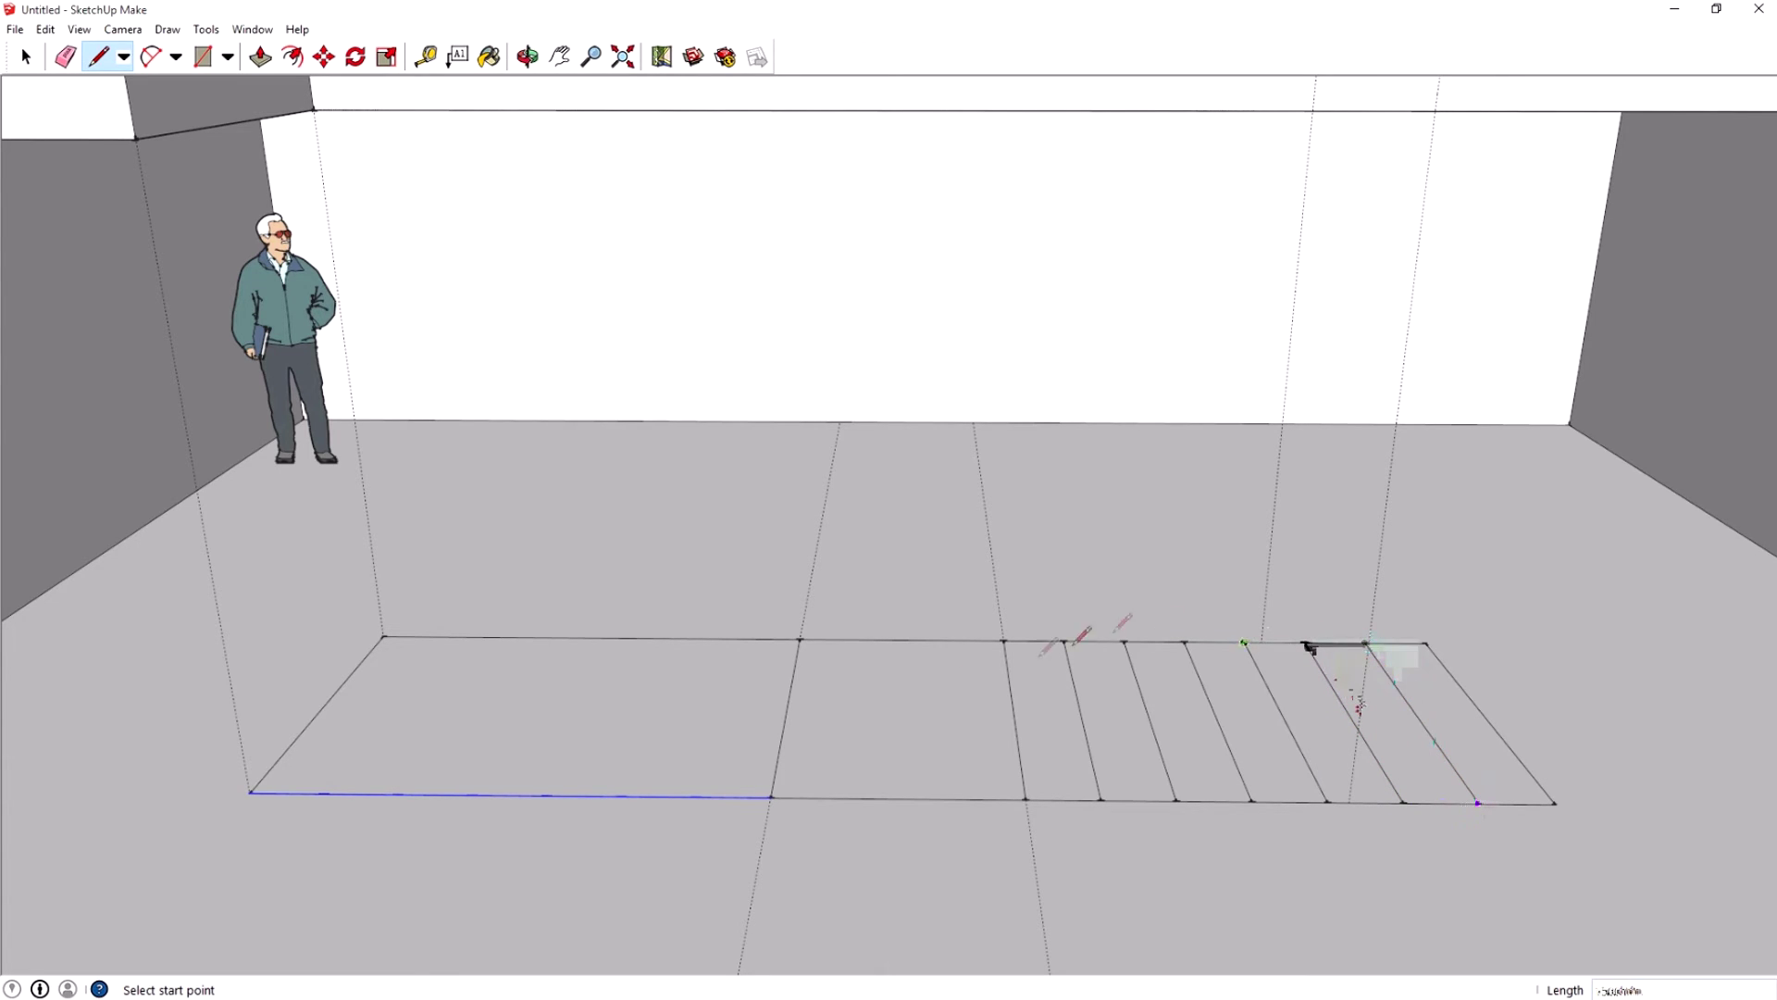
Draw six parallel 1500 mm tread lines across the footprint's left section from the division points on its front edge
{"action": "left_click", "coordinate": [696, 794]}
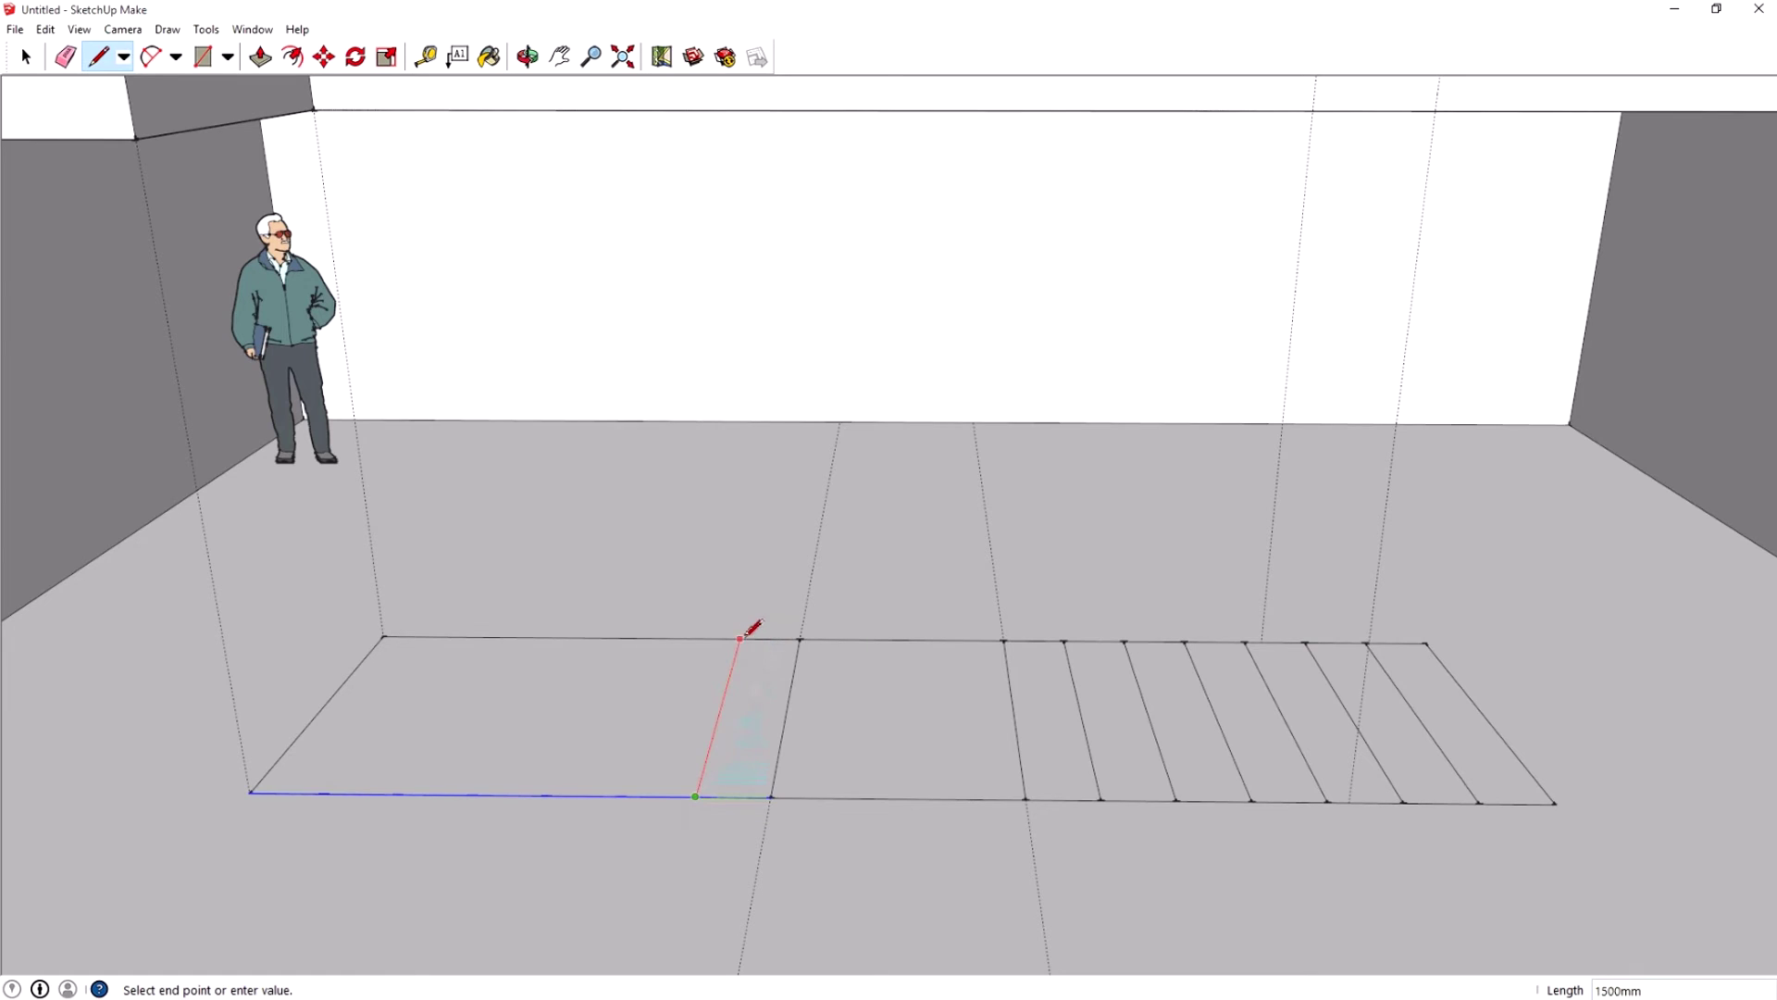
{"action": "left_click", "coordinate": [741, 638]}
{"action": "left_click", "coordinate": [472, 794]}
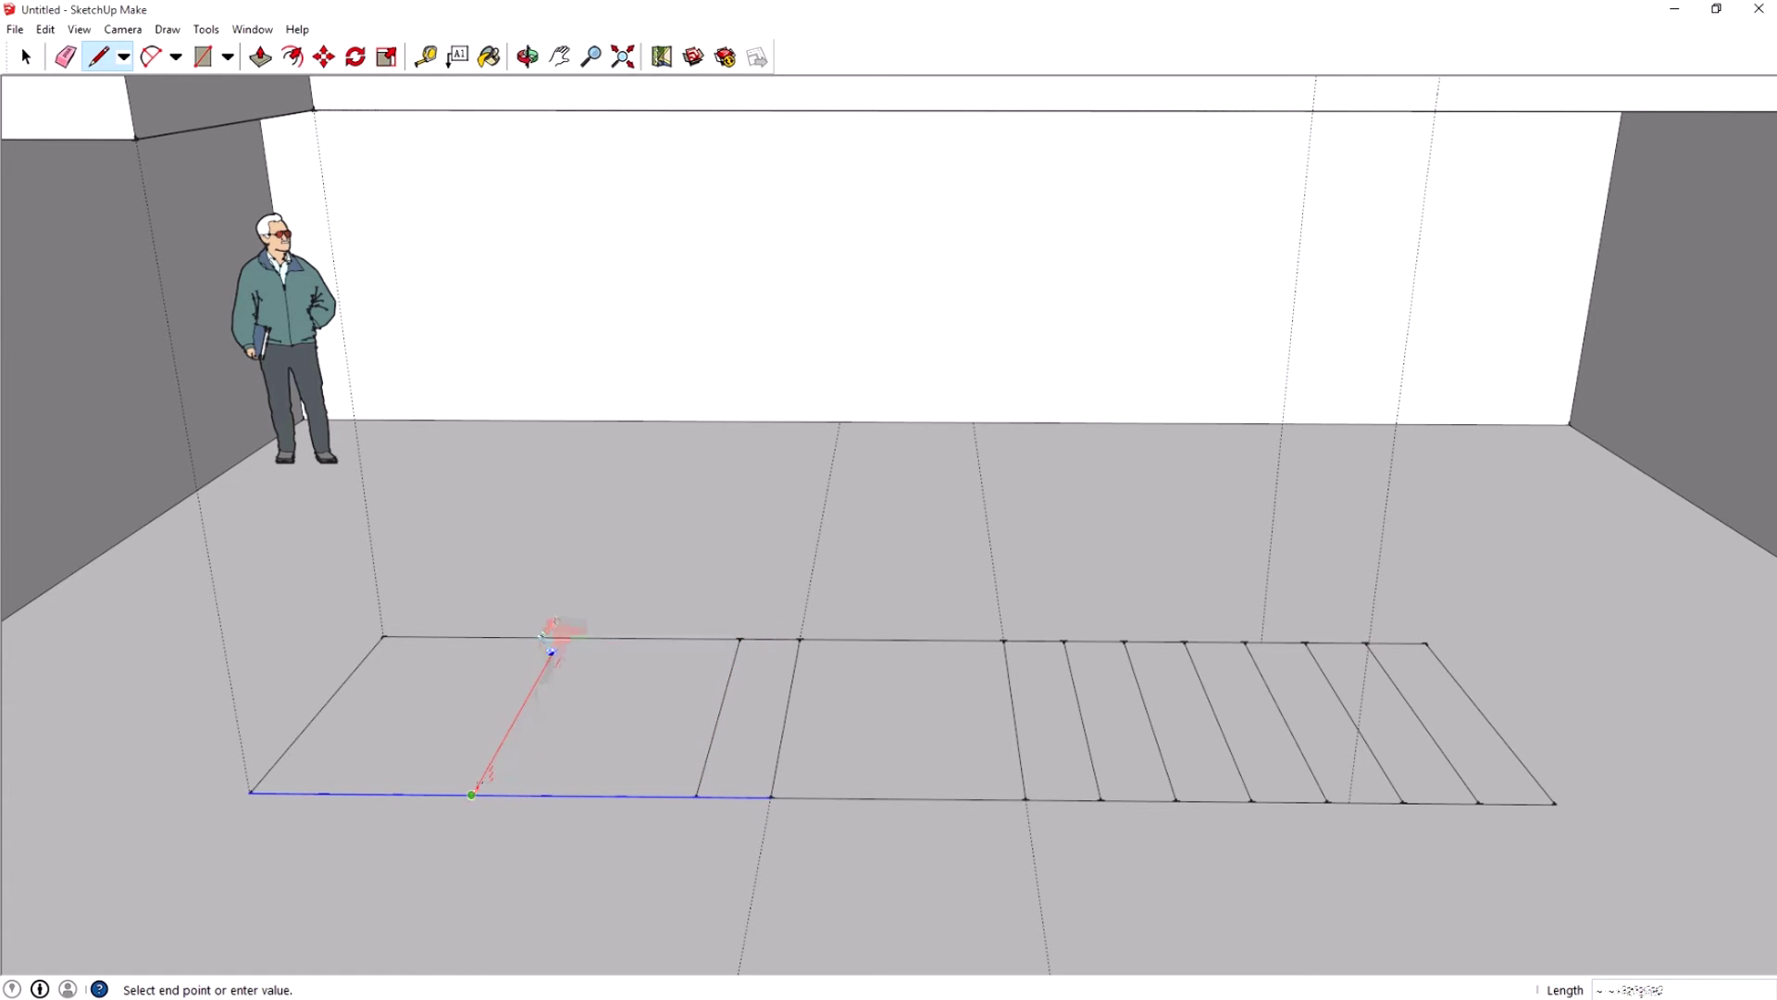
{"action": "left_click", "coordinate": [562, 638]}
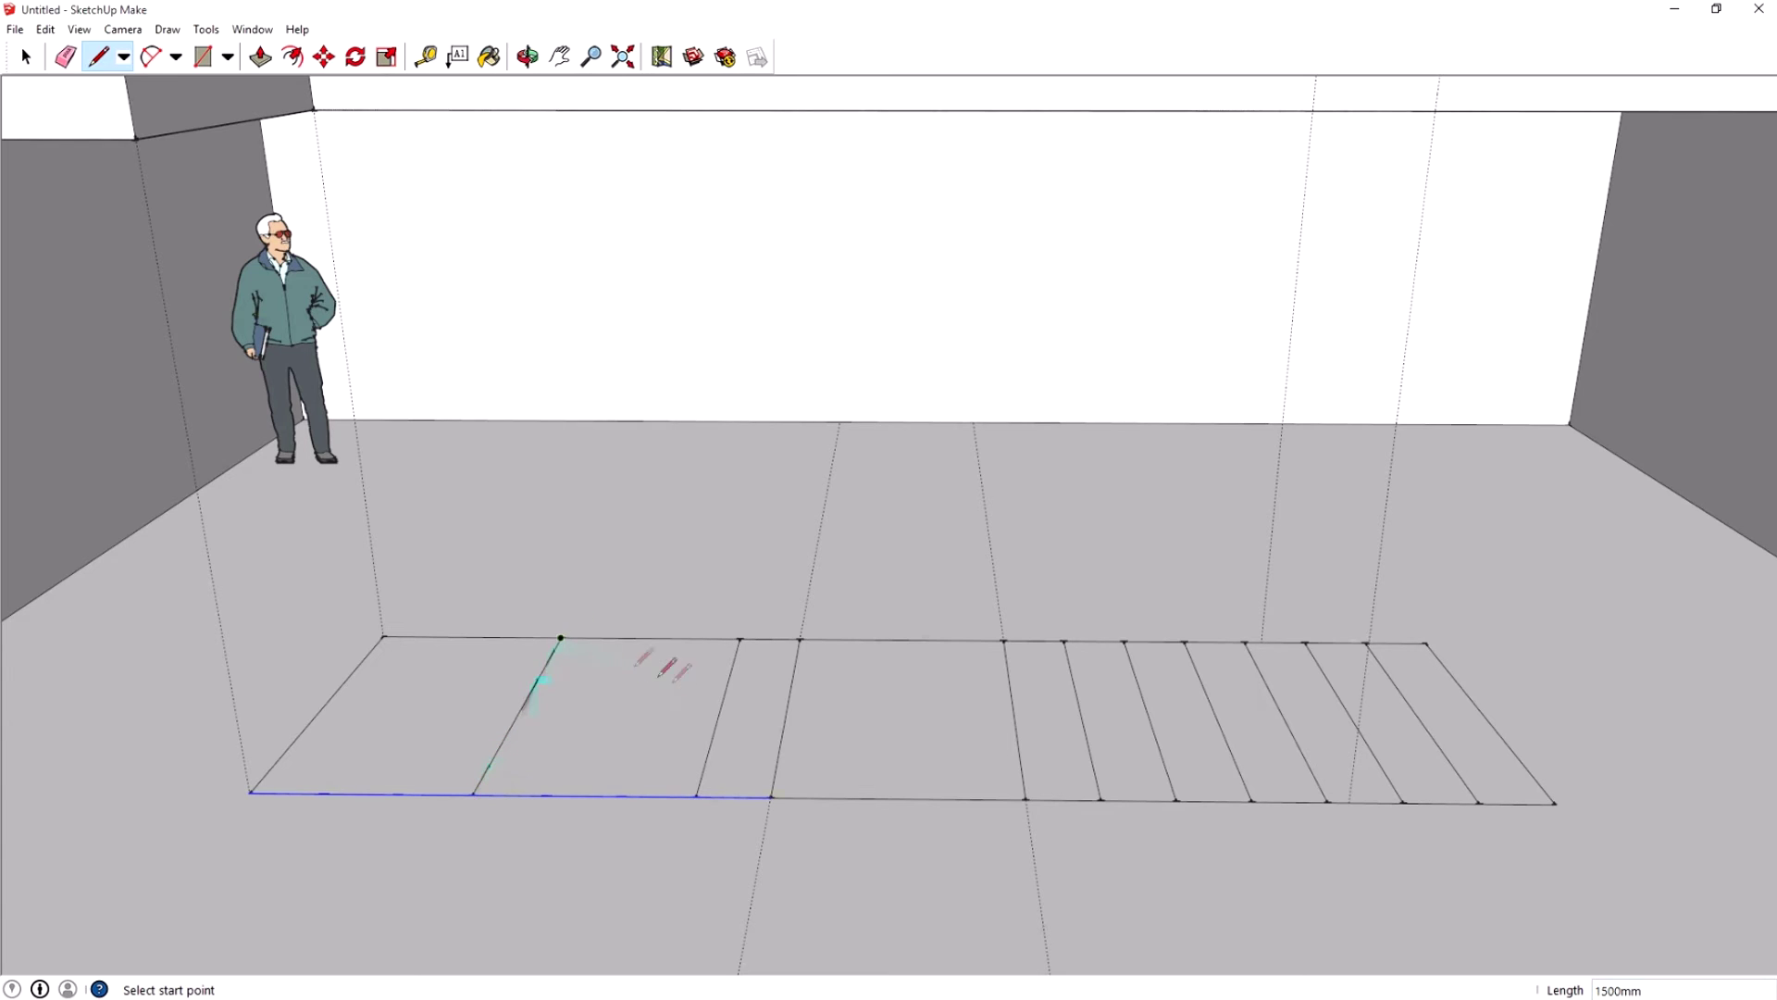
{"action": "left_click", "coordinate": [547, 794]}
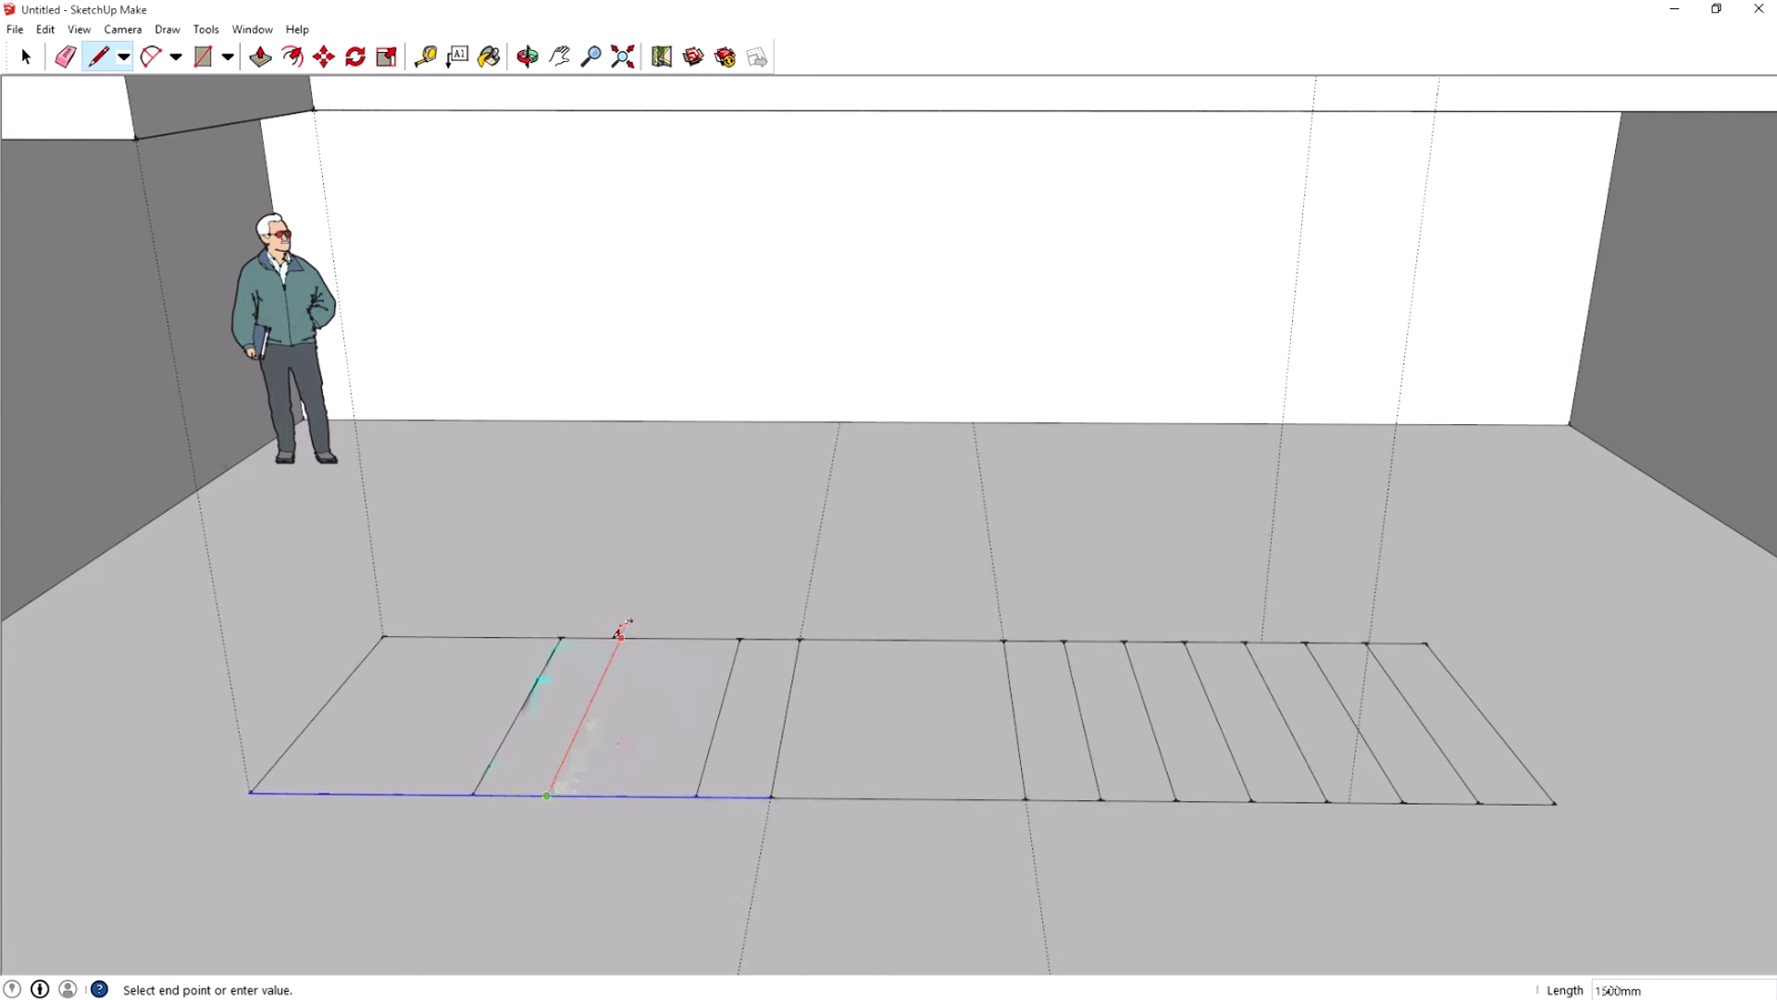
{"action": "left_click", "coordinate": [621, 639]}
{"action": "left_click", "coordinate": [622, 795]}
{"action": "left_click", "coordinate": [680, 639]}
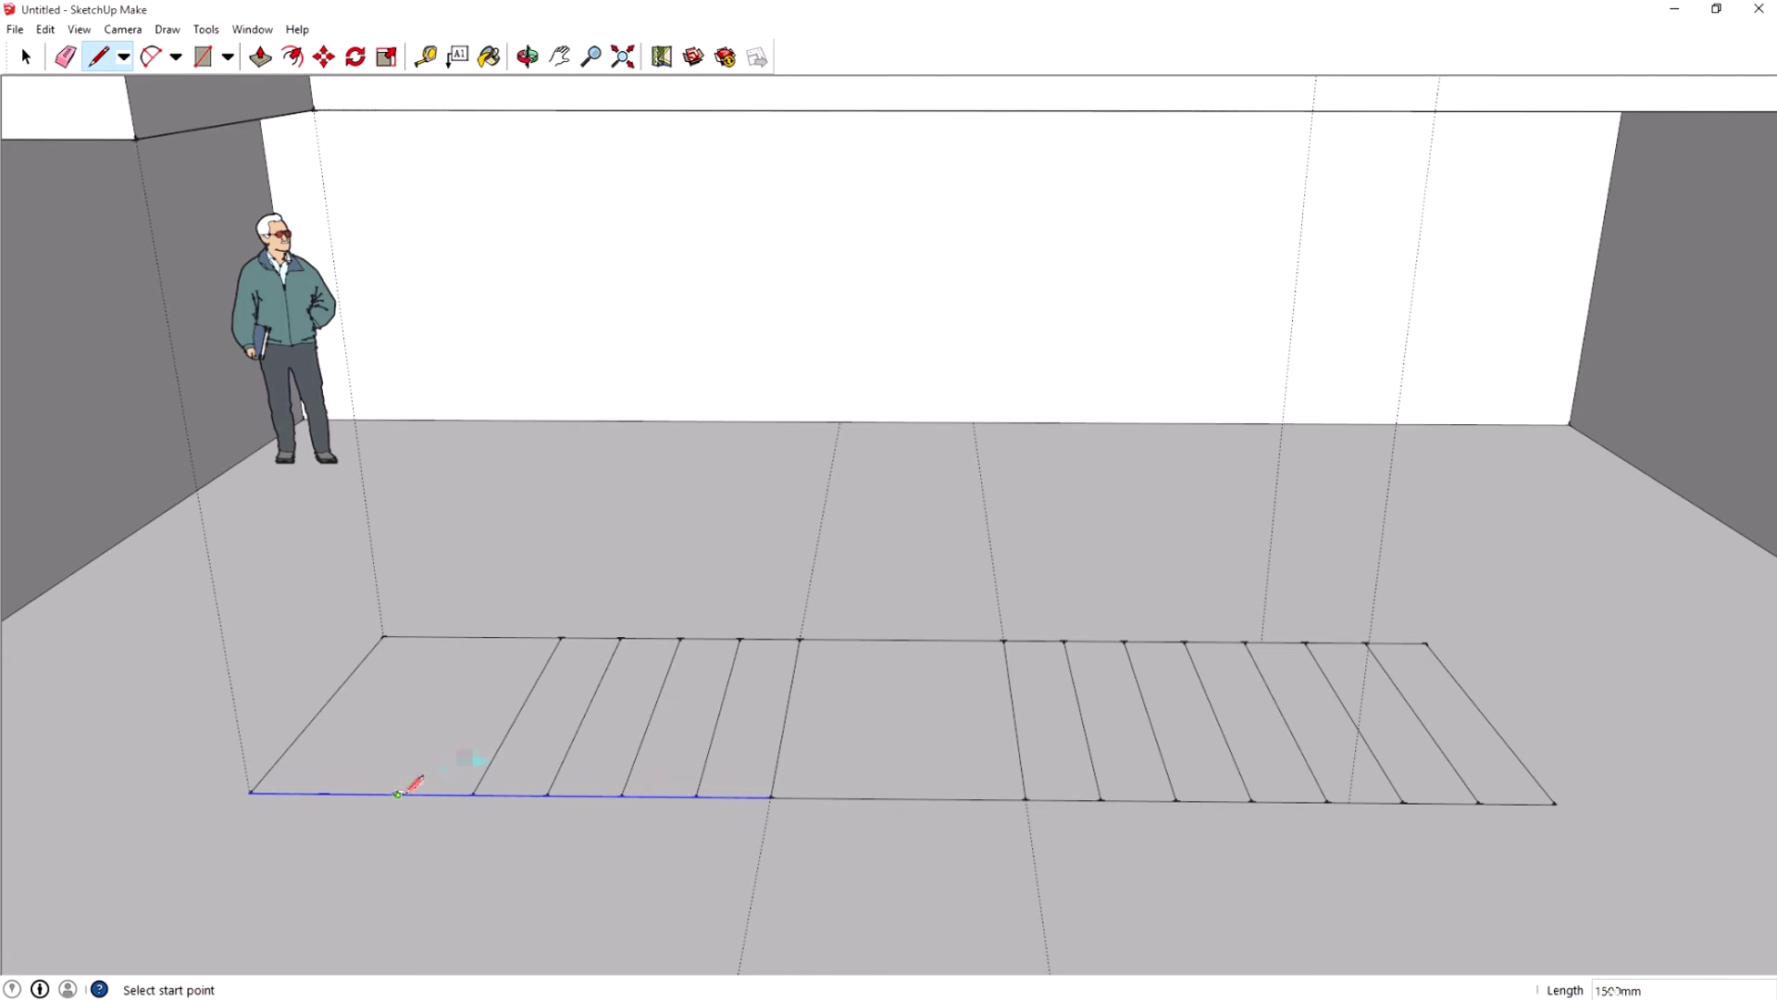
{"action": "left_click", "coordinate": [398, 793]}
{"action": "left_click", "coordinate": [503, 638]}
{"action": "left_click", "coordinate": [323, 794]}
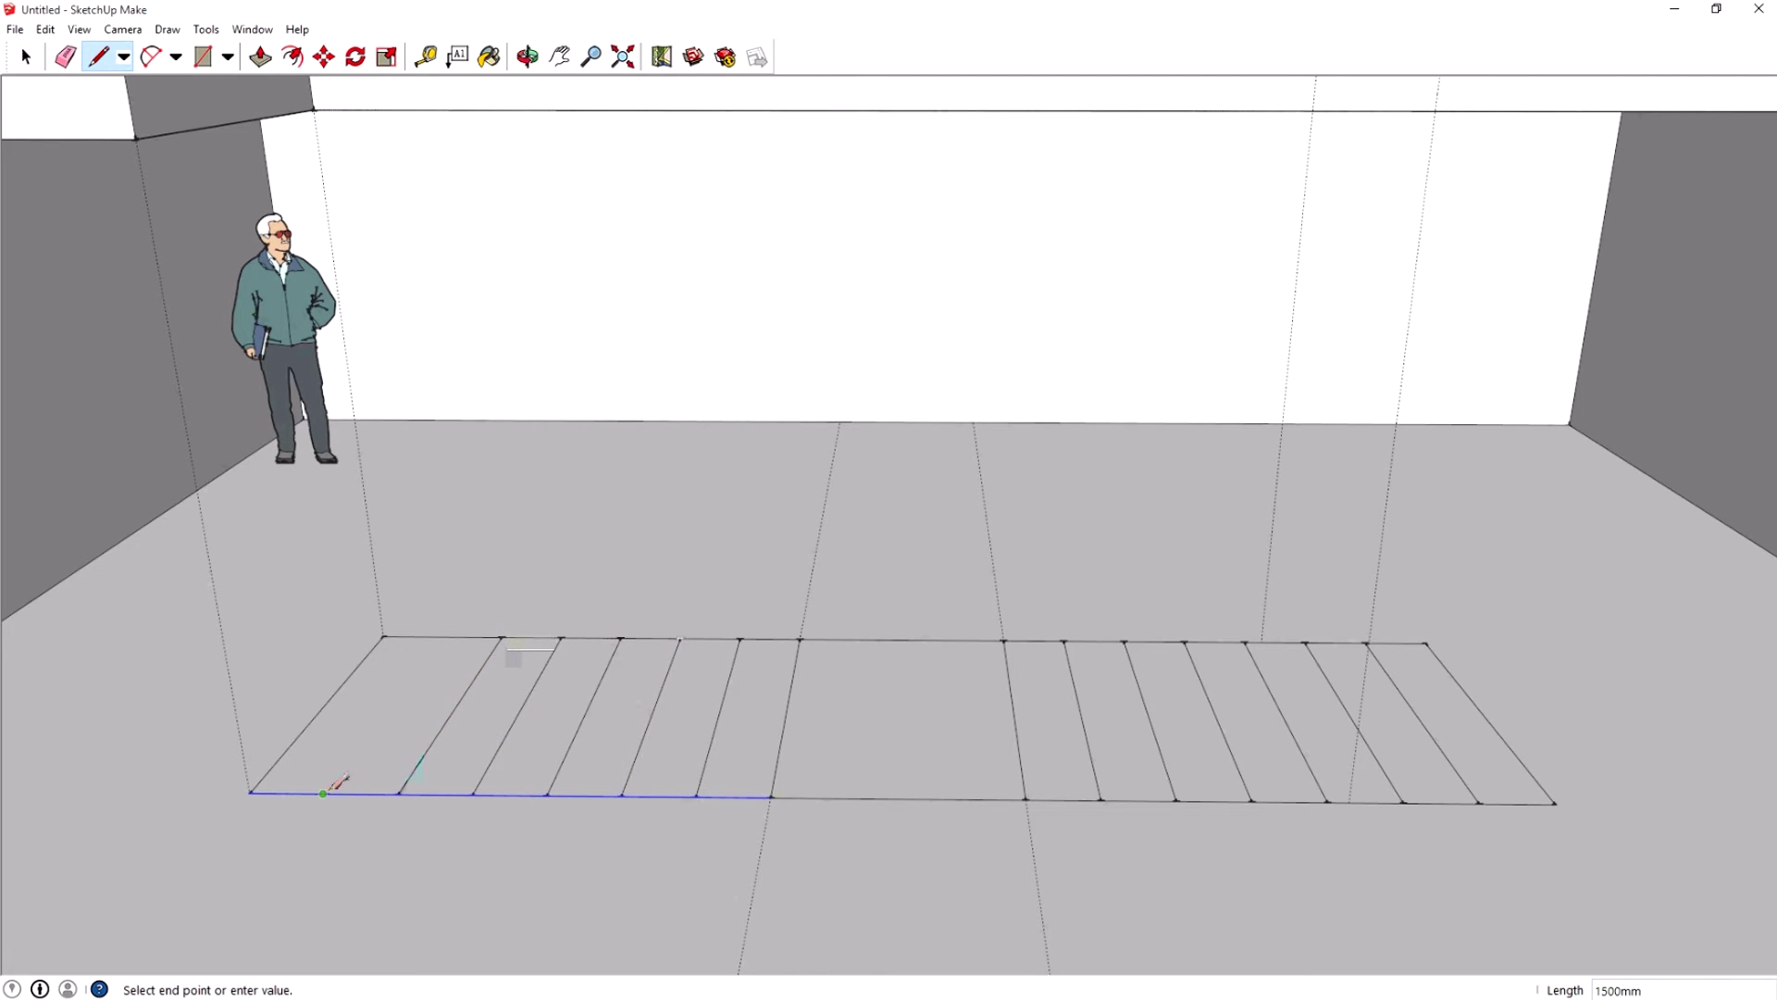
{"action": "left_click", "coordinate": [441, 637]}
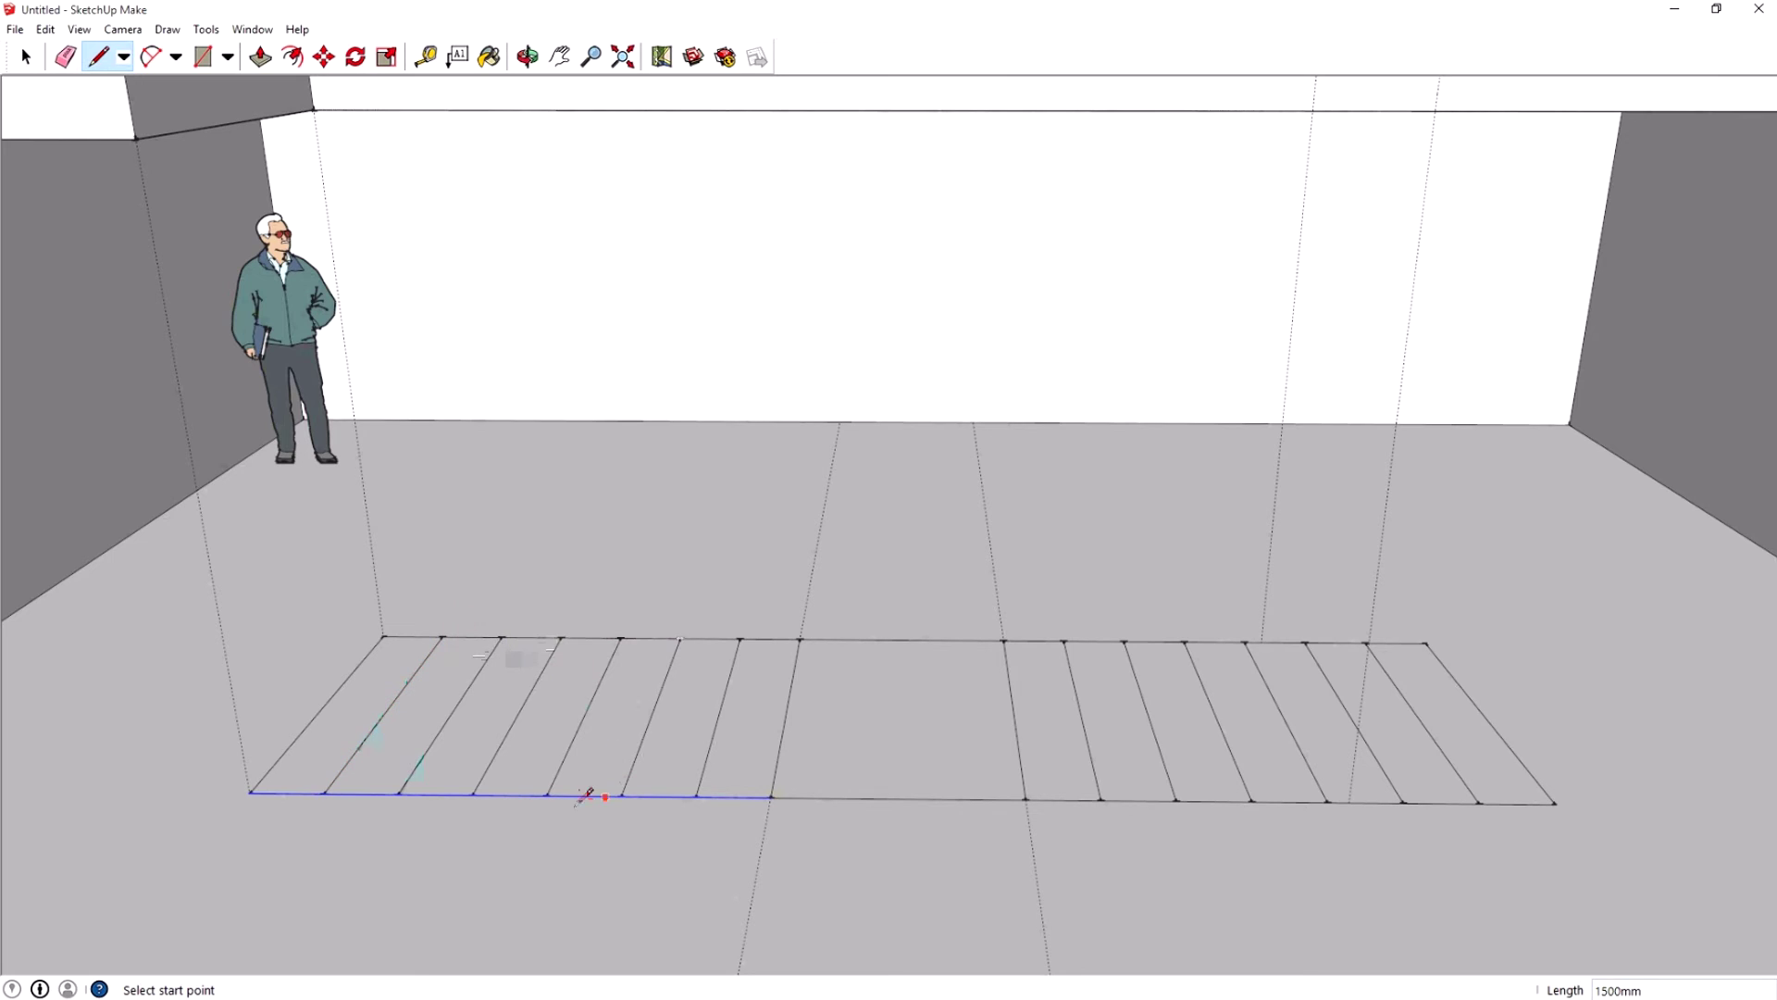
Push/Pull the outermost tread of the right flight up to a height of 175 mm
{"action": "scroll", "coordinate": [627, 699], "scroll_direction": "down", "scroll_amount": 2}
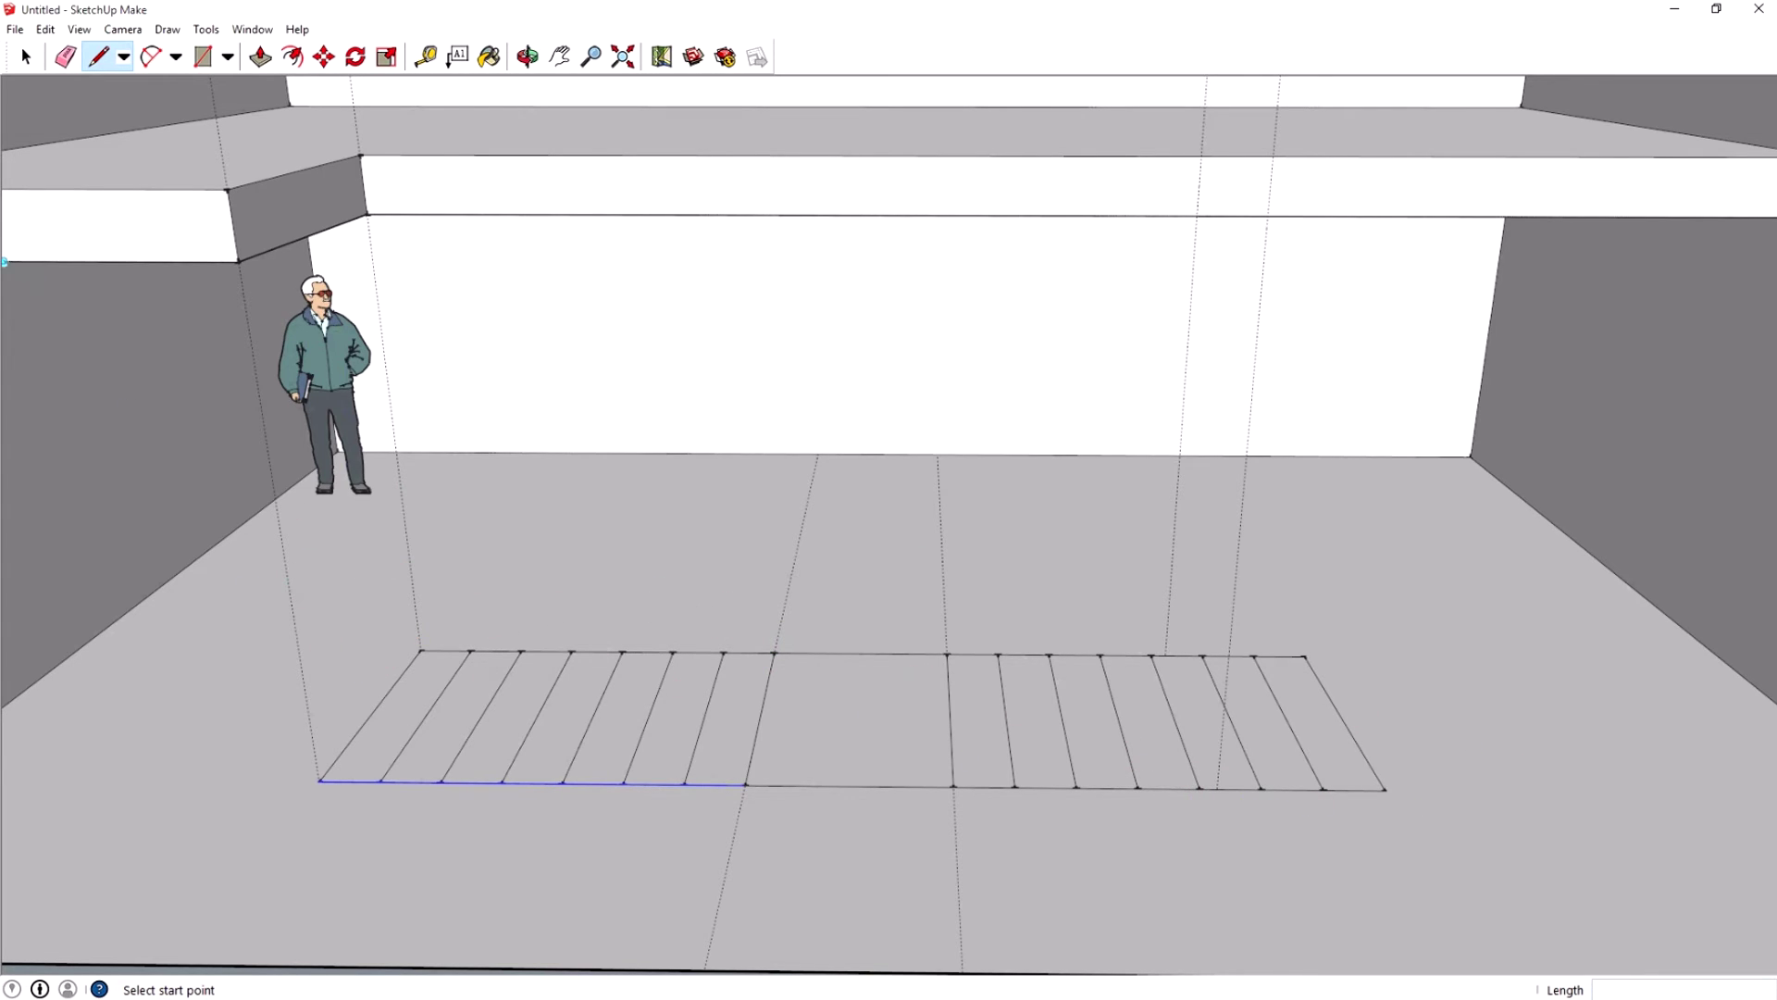
{"action": "left_click", "coordinate": [260, 56]}
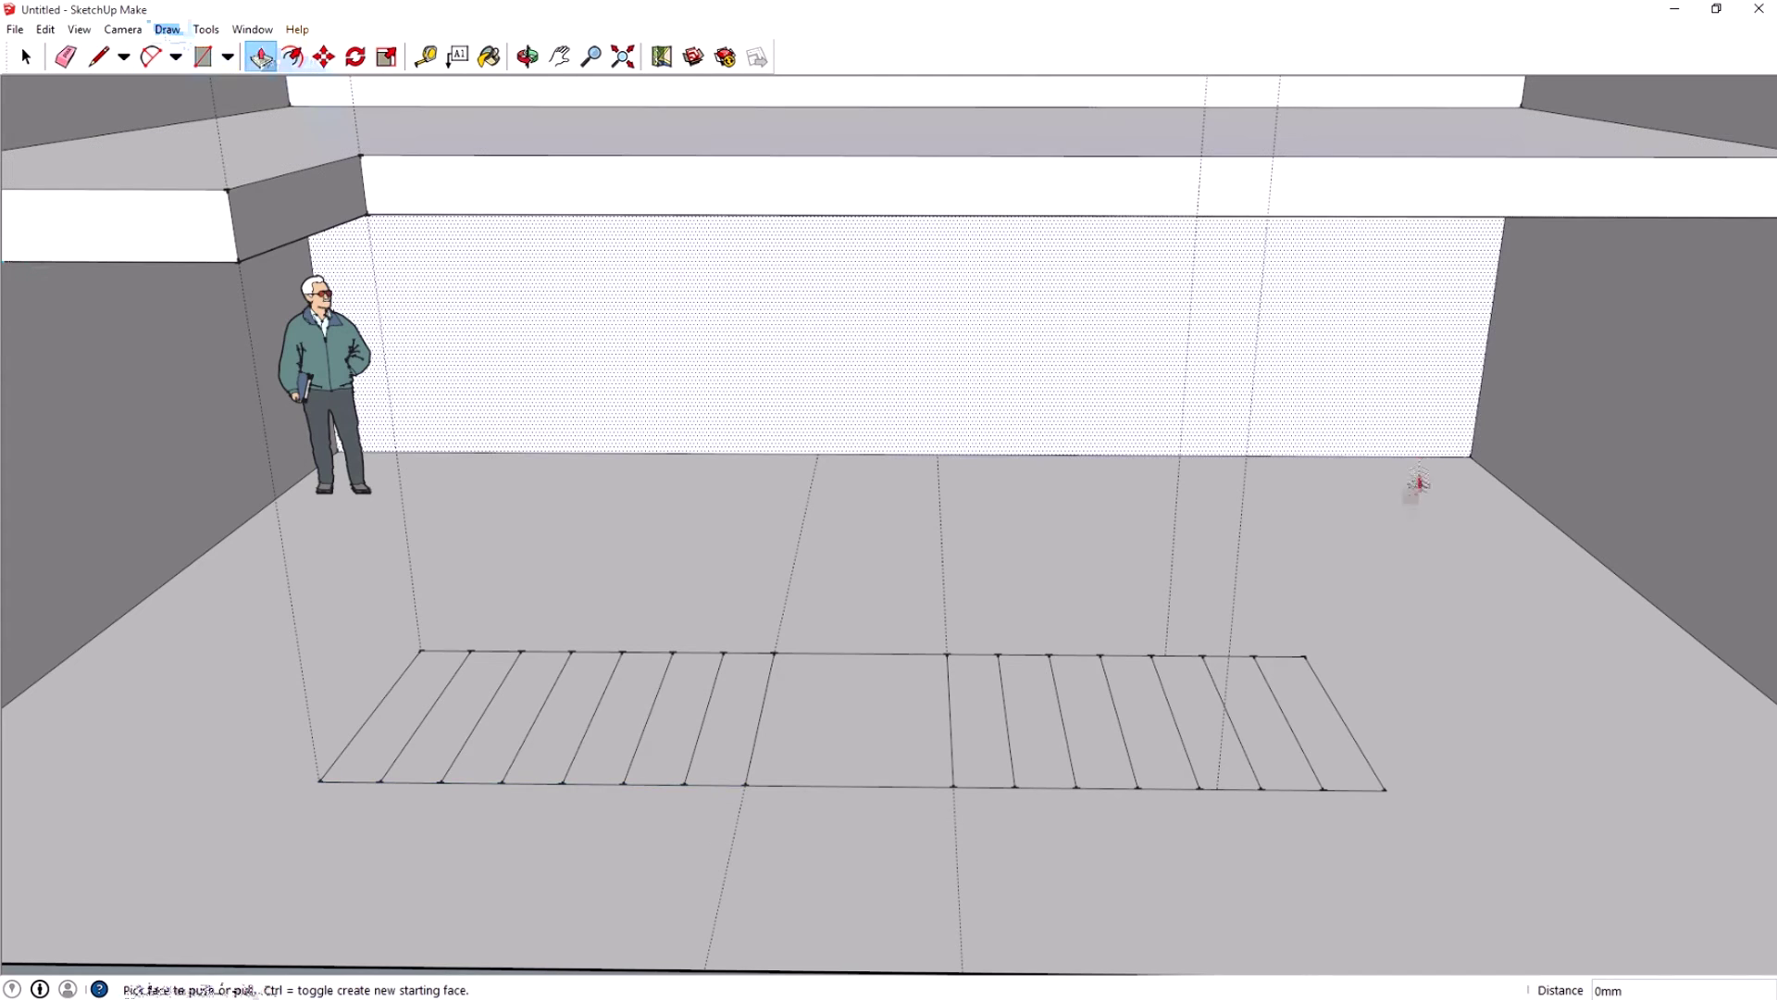
{"action": "left_click", "coordinate": [1320, 725]}
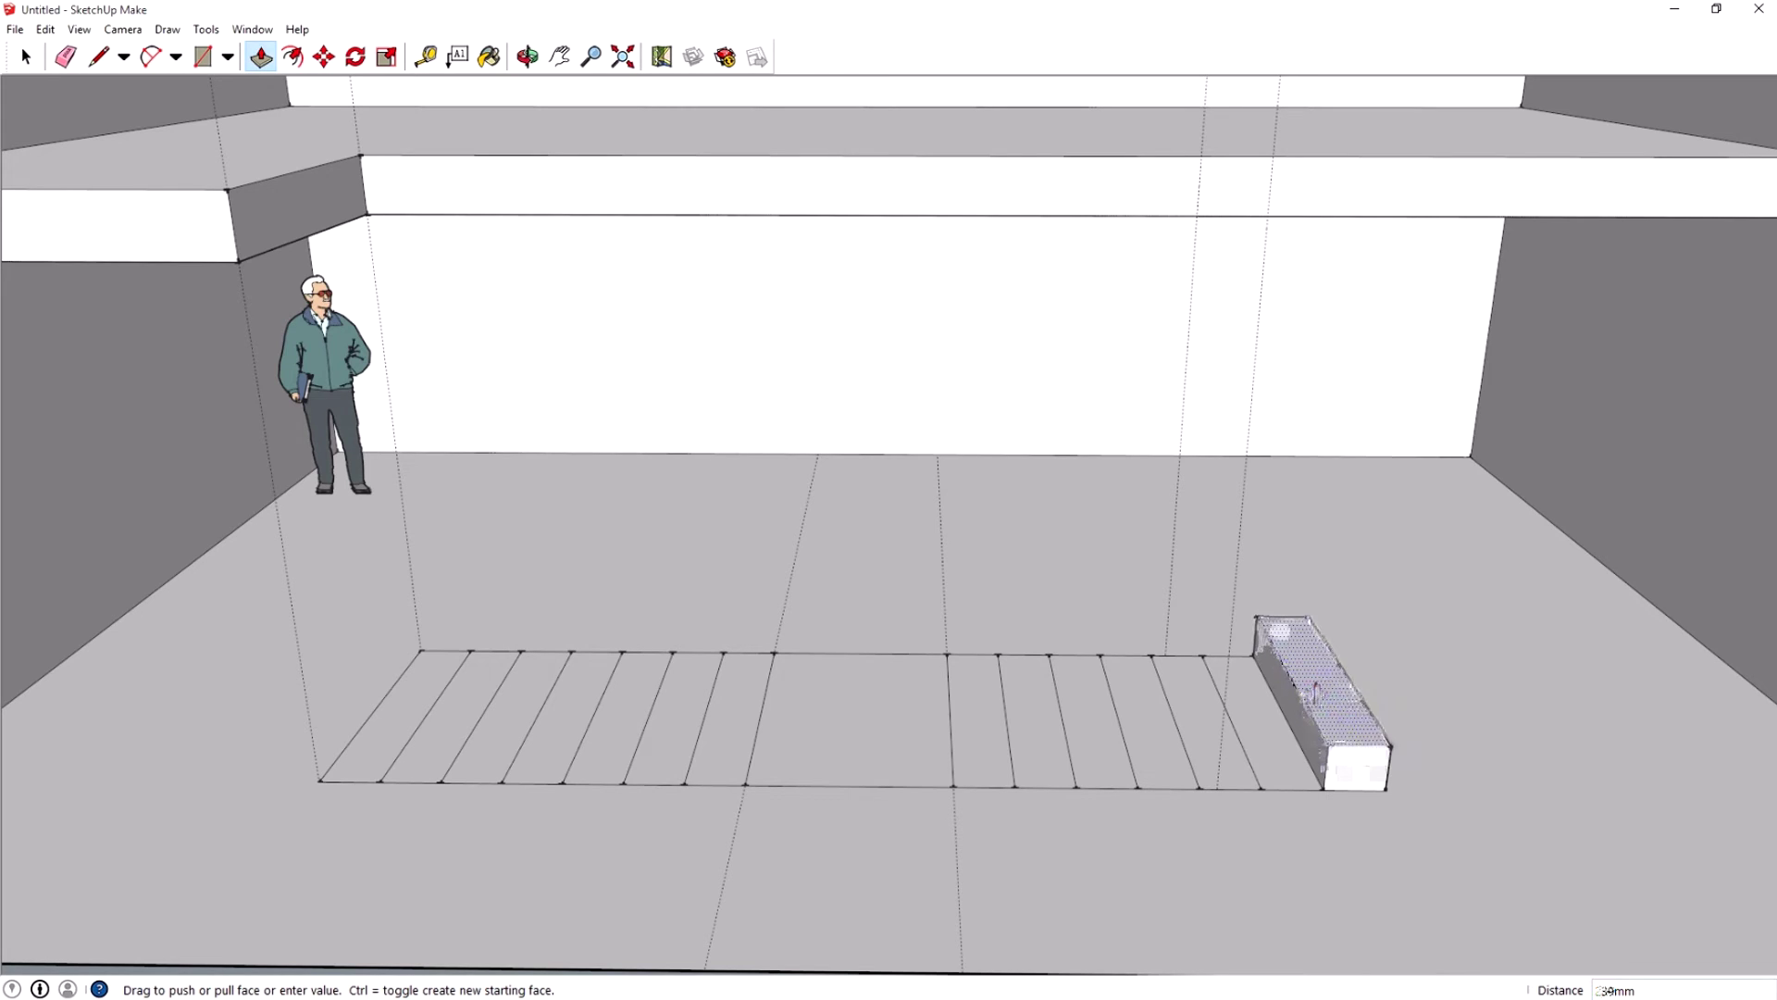
{"action": "left_click", "coordinate": [1296, 691]}
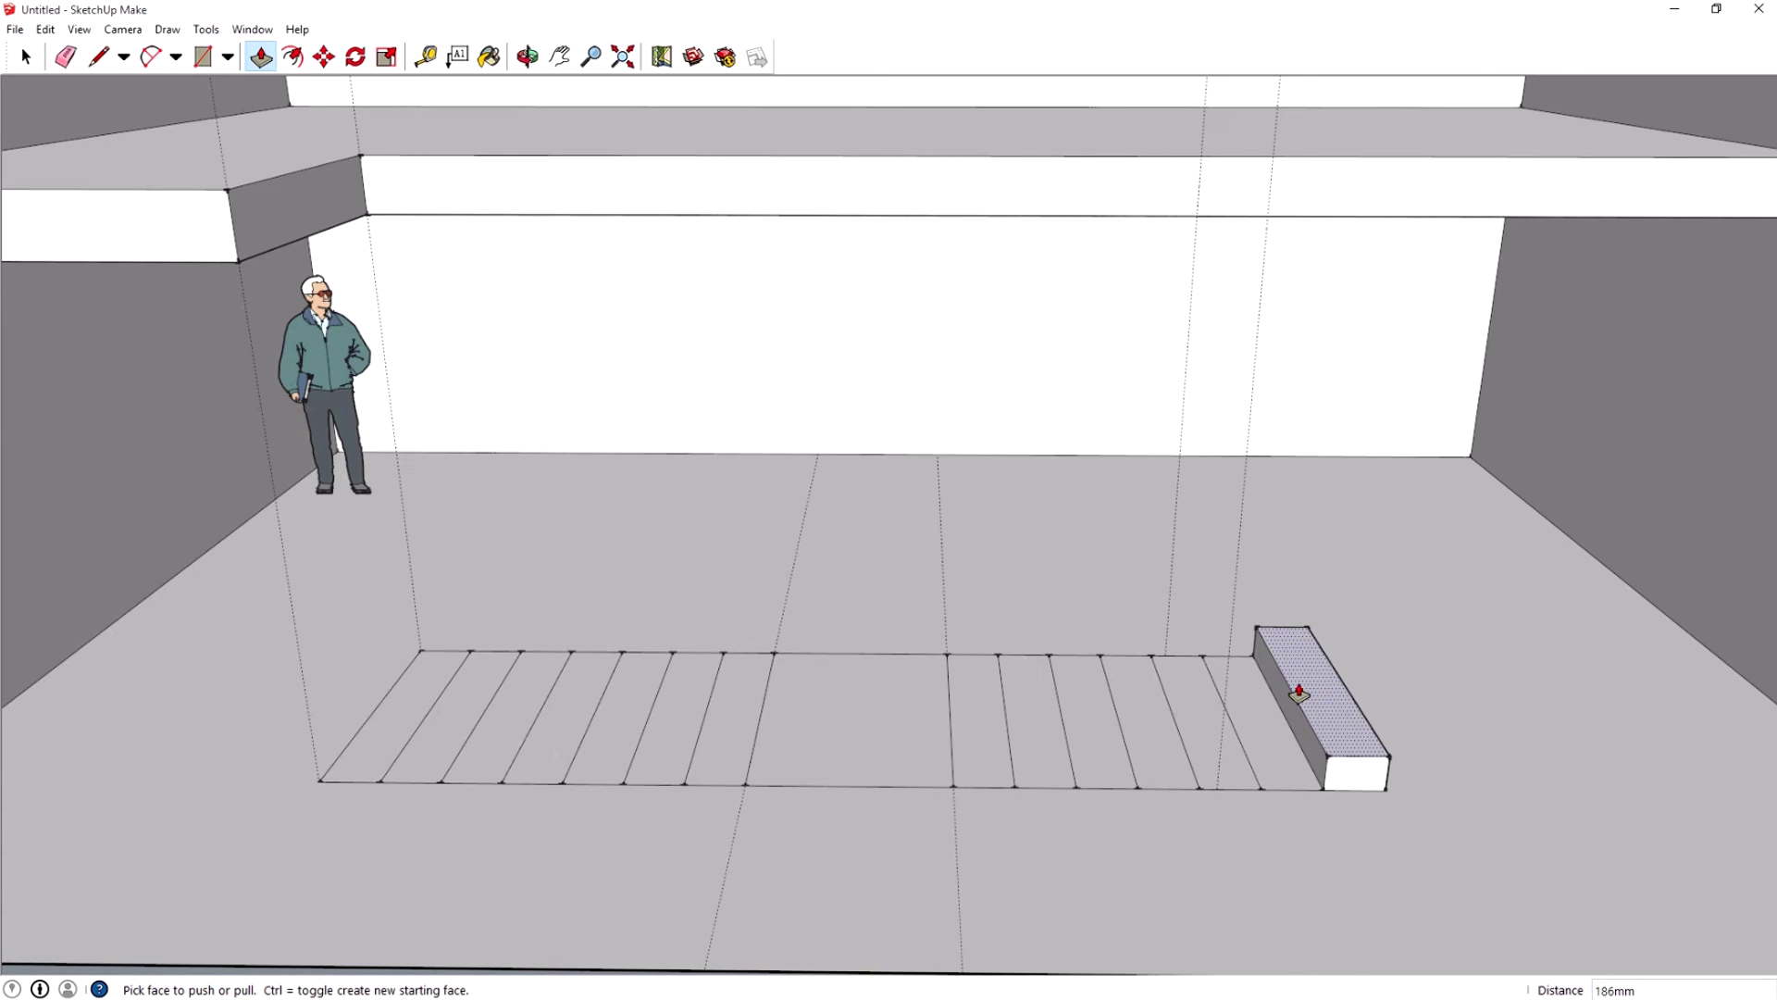
{"action": "left_click", "coordinate": [1299, 693]}
Pull up the second and third treads of the right flight, each 175 mm higher than the tread before it
{"action": "left_click", "coordinate": [1252, 699]}
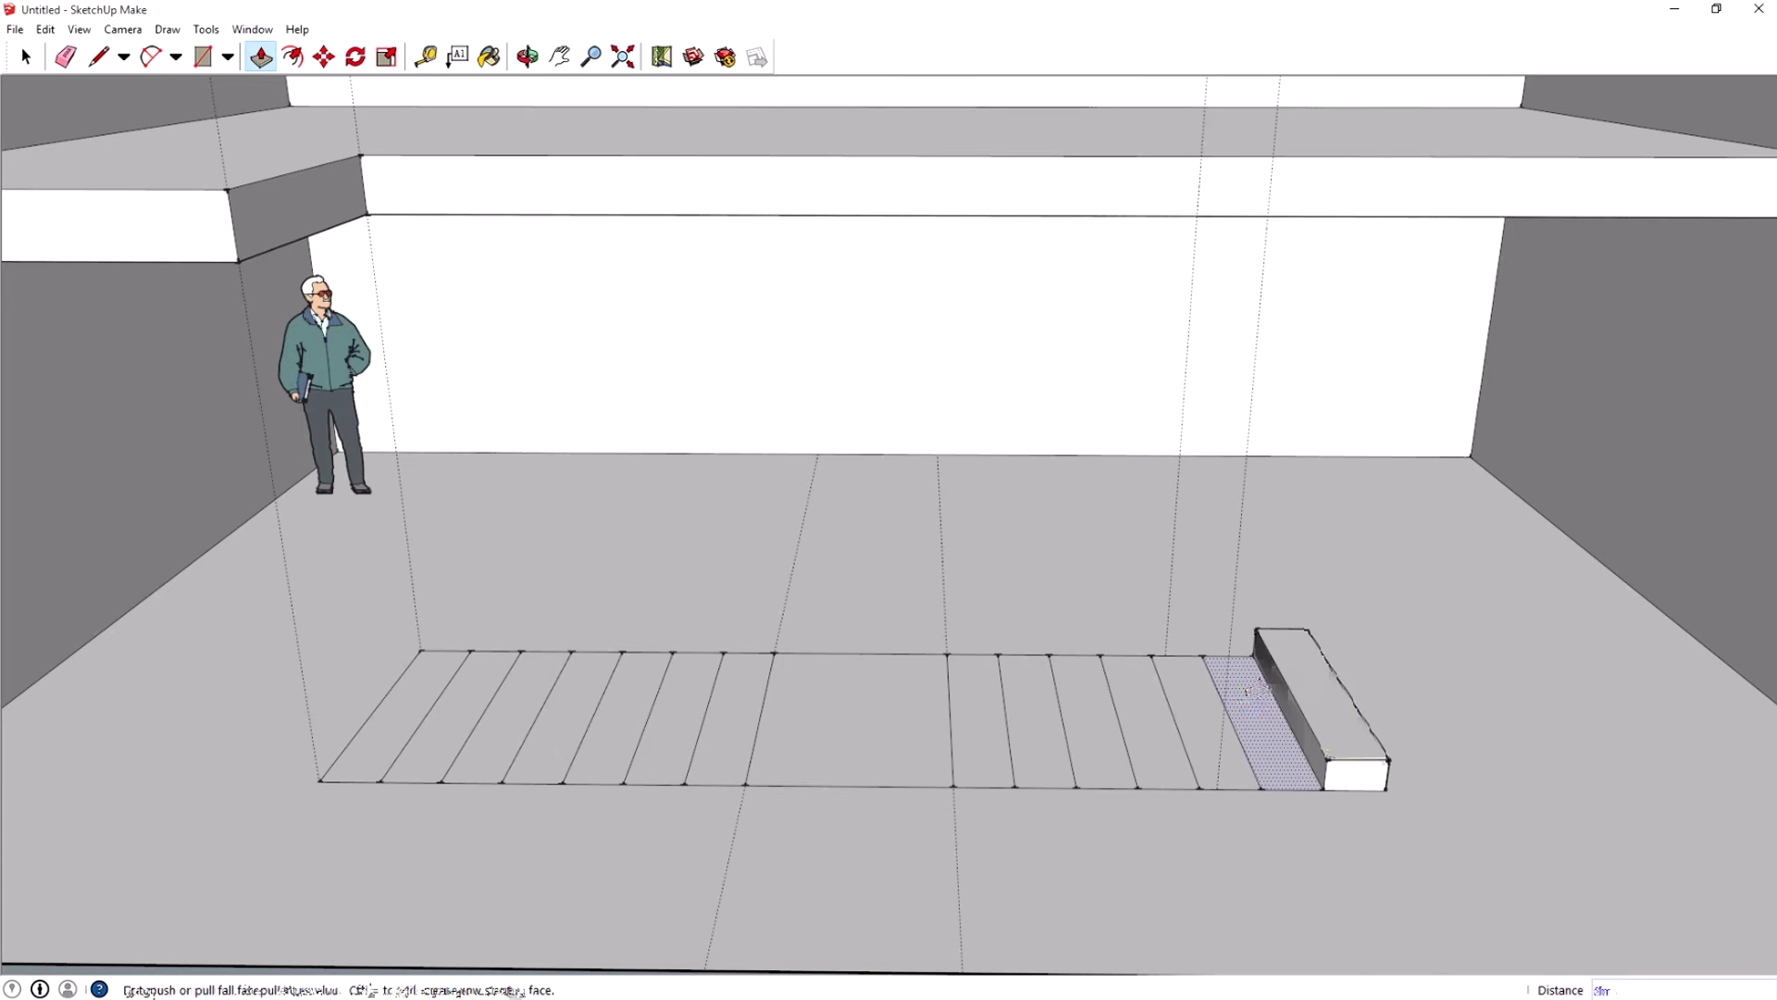
{"action": "left_click", "coordinate": [1259, 647]}
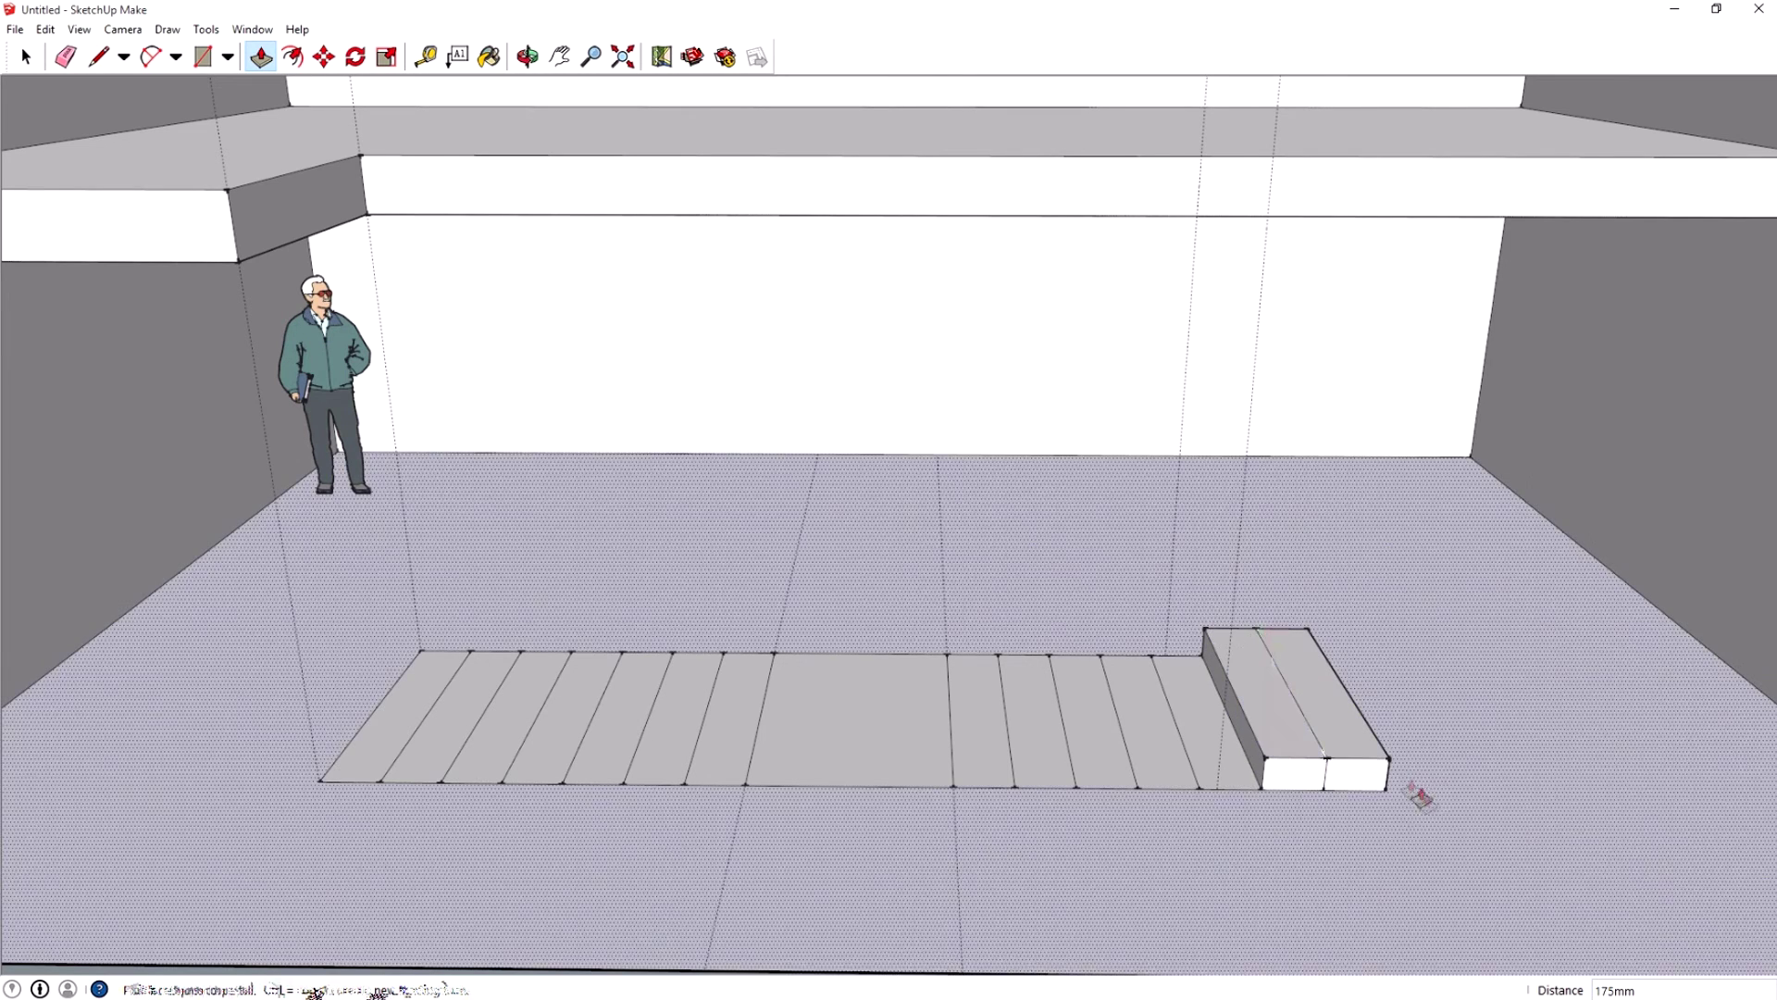
{"action": "left_click", "coordinate": [1277, 699]}
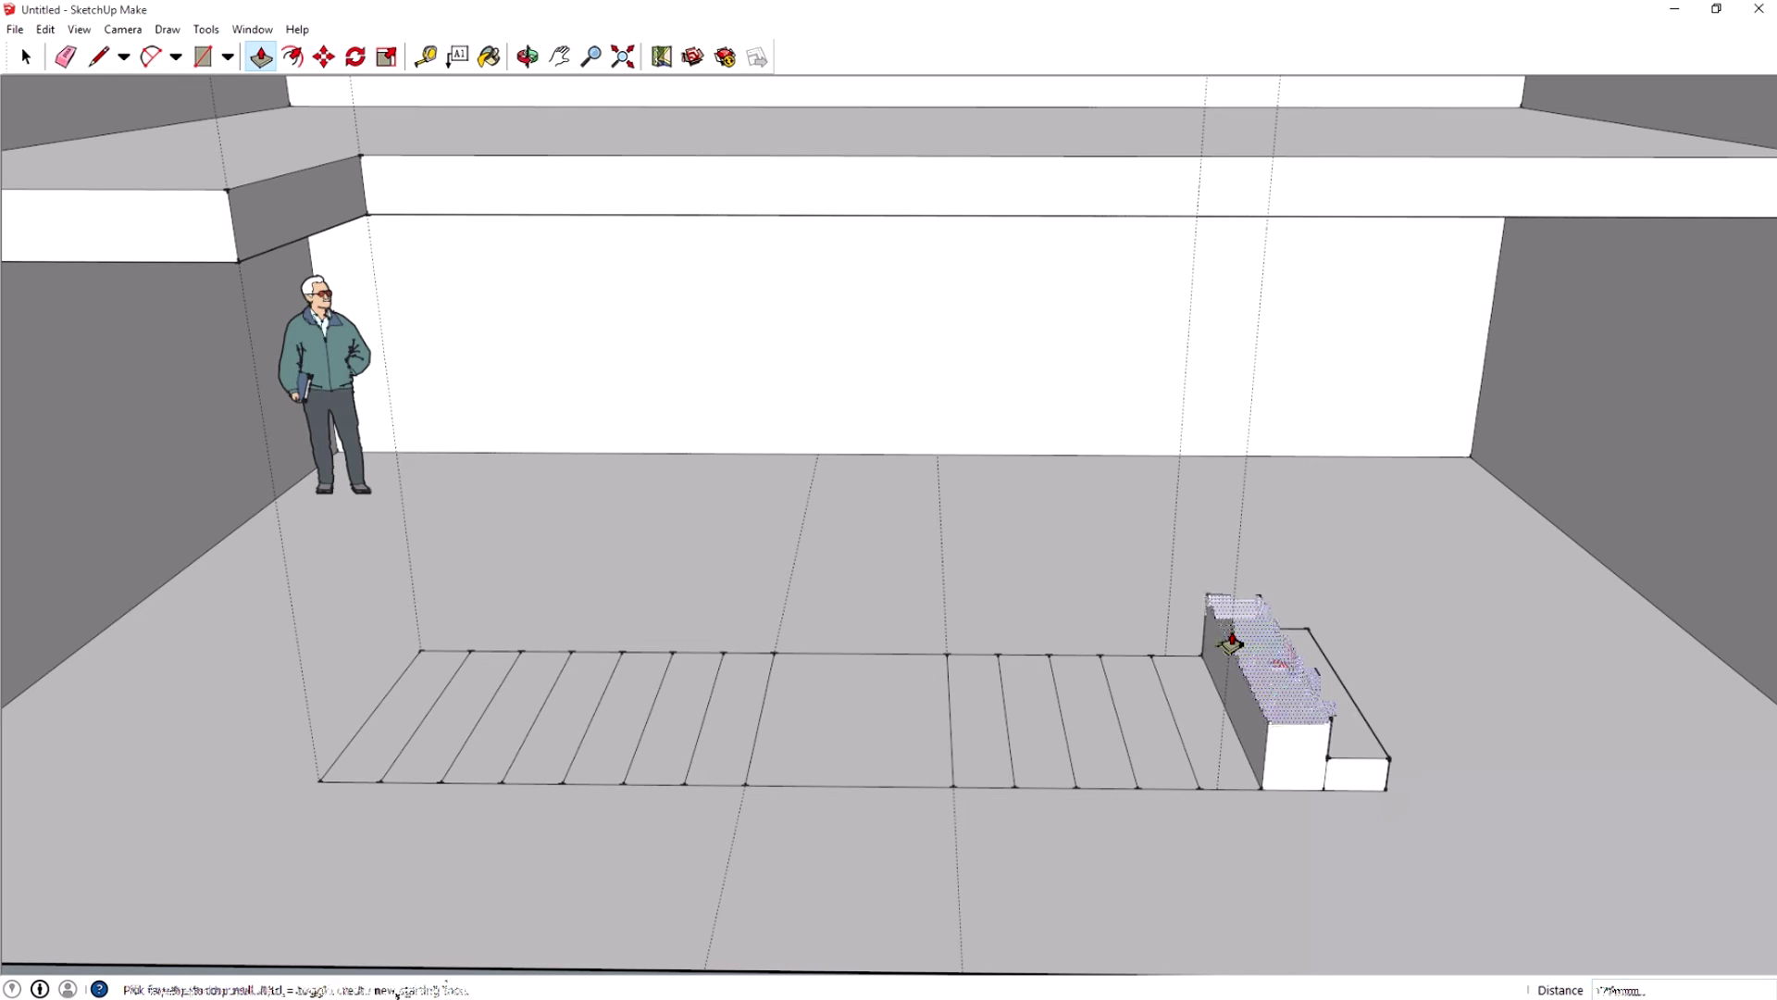
{"action": "key", "text": "Escape"}
{"action": "left_click", "coordinate": [1179, 694]}
{"action": "left_click", "coordinate": [1187, 642]}
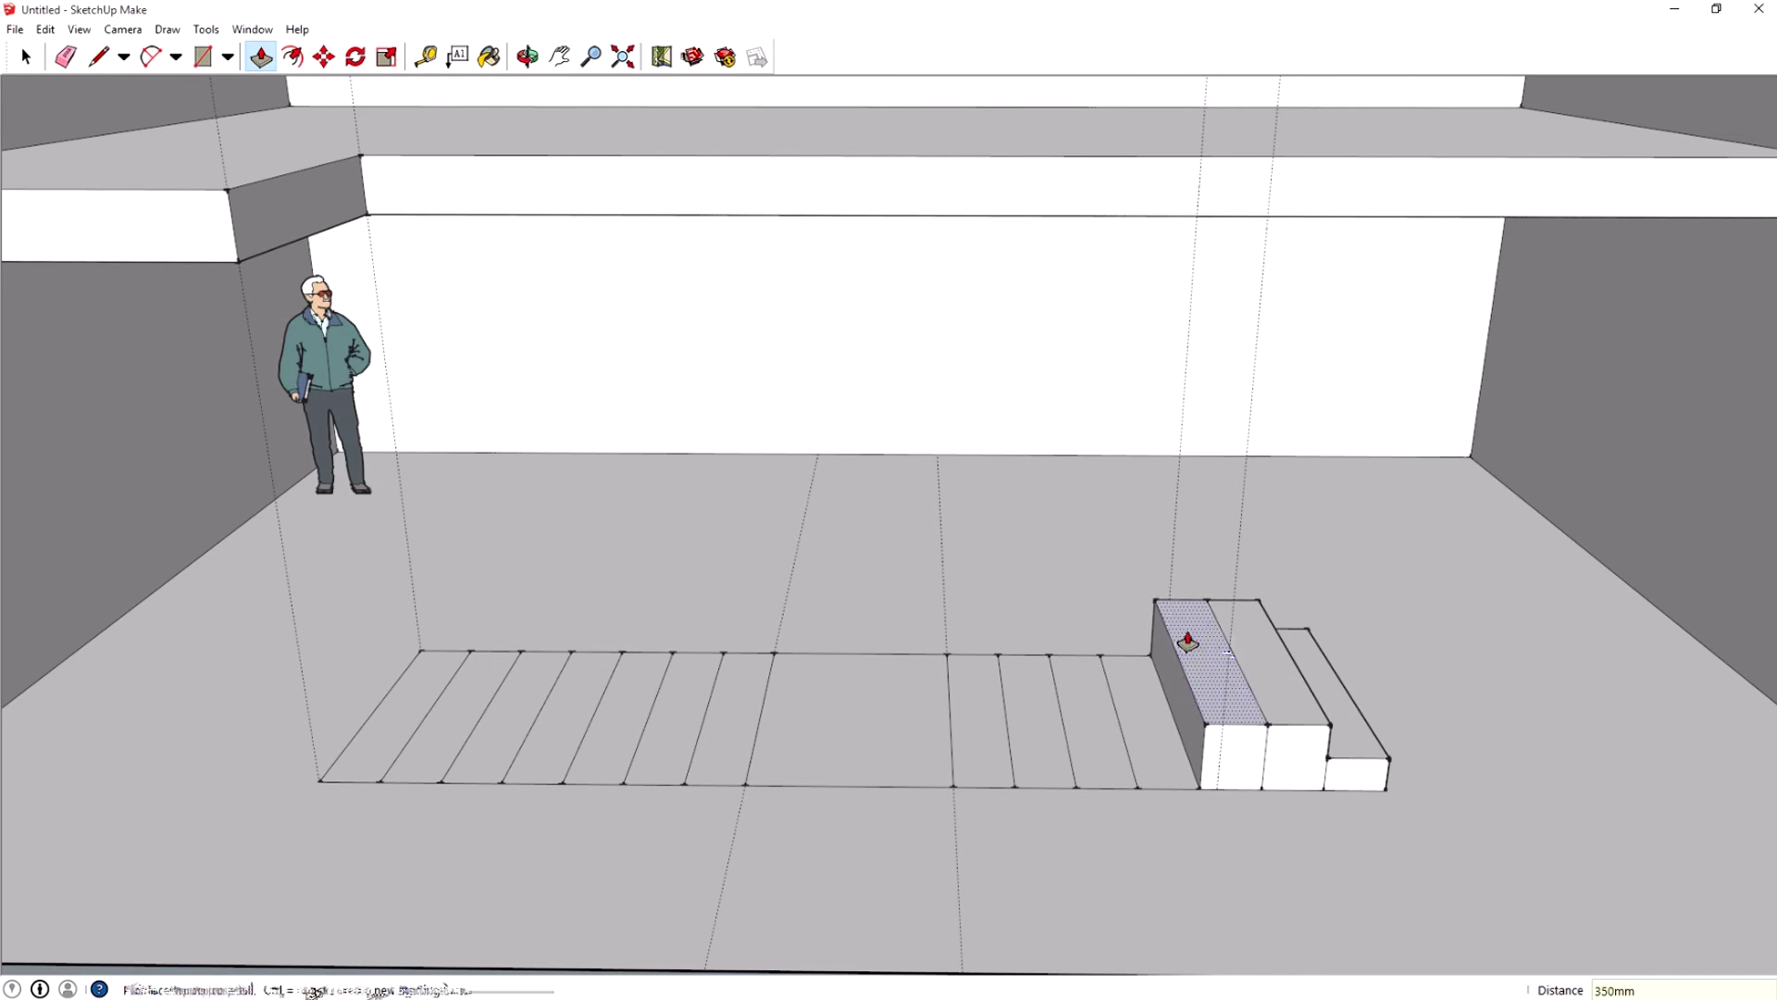
{"action": "left_click", "coordinate": [1189, 640]}
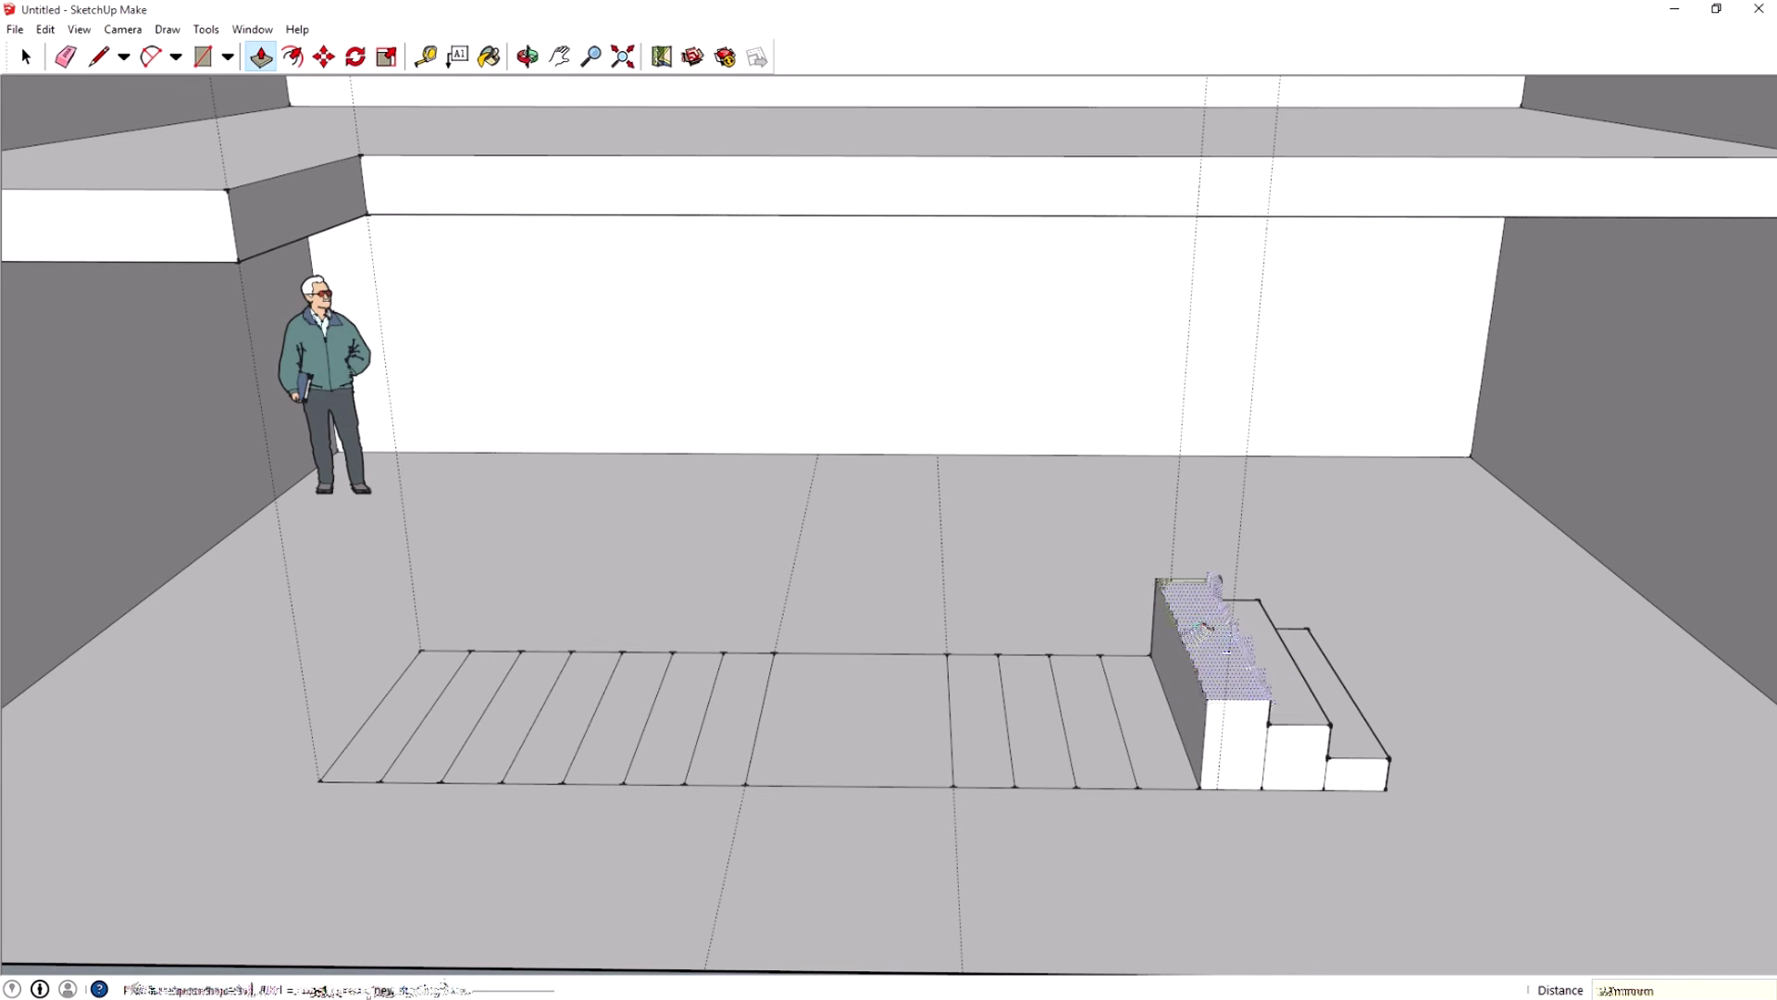
{"action": "left_click", "coordinate": [1204, 627]}
Pull up the fourth and fifth treads of the right flight, each 175 mm higher than the tread before it
{"action": "left_click", "coordinate": [1142, 713]}
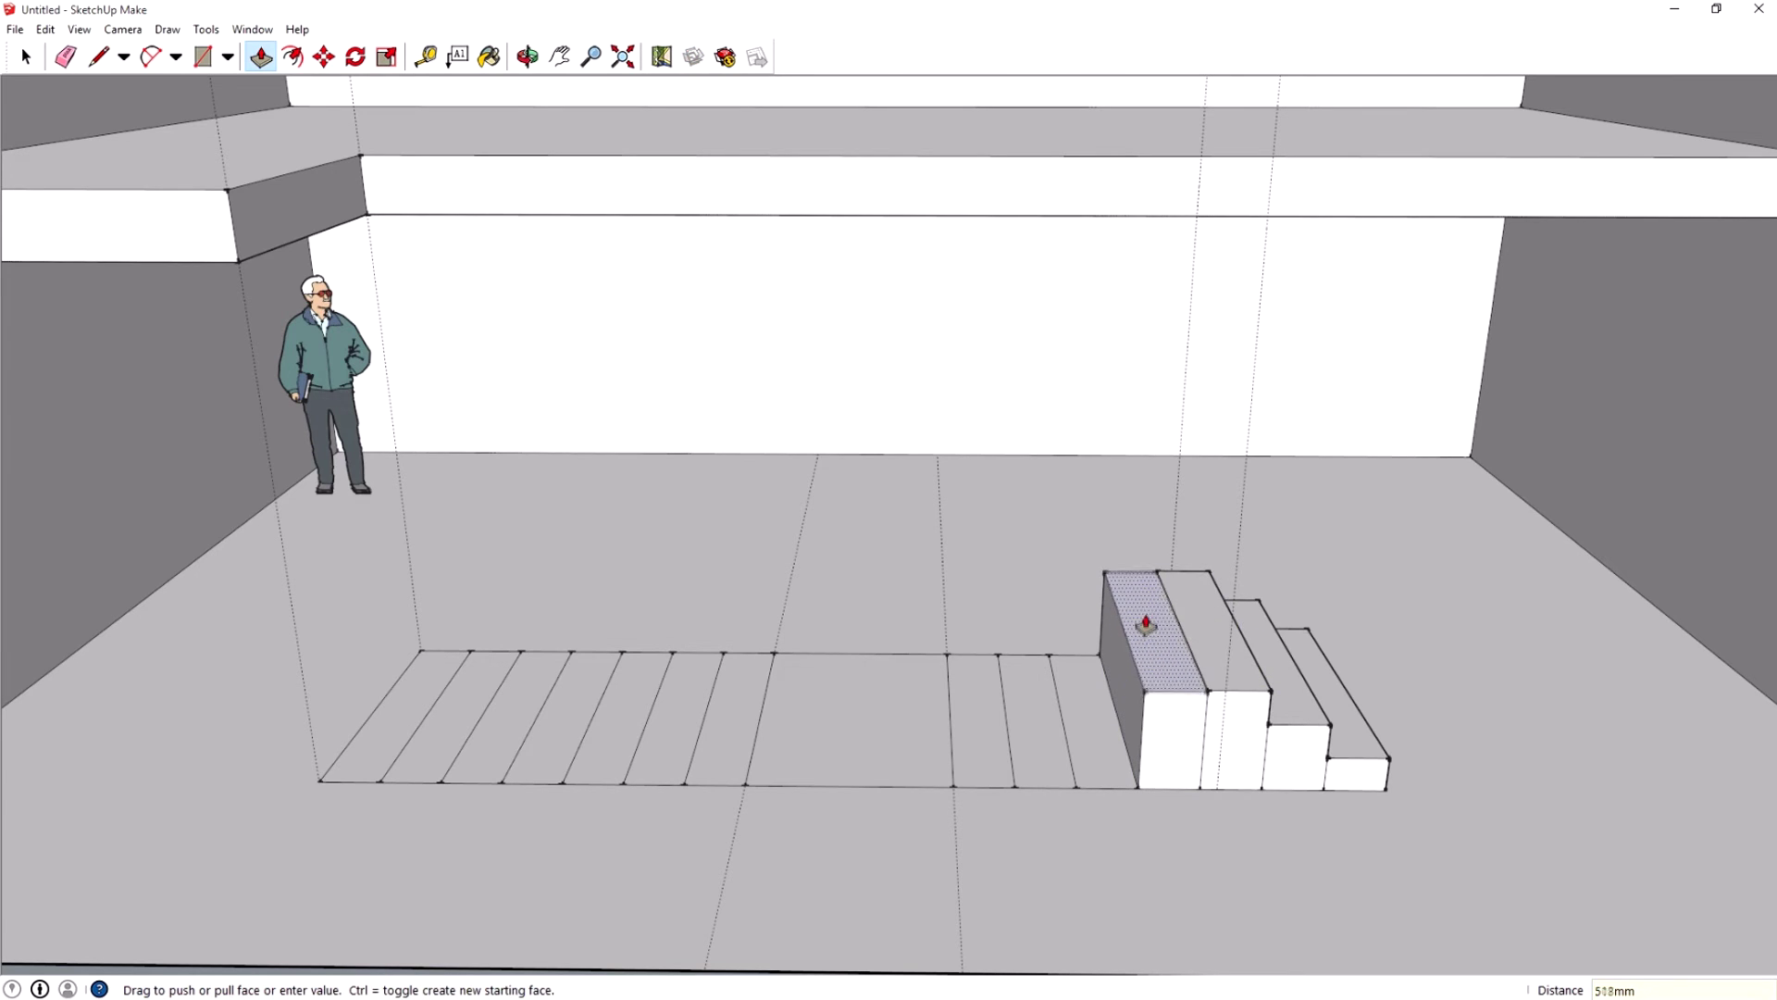
{"action": "left_click", "coordinate": [1151, 630]}
{"action": "left_click", "coordinate": [1150, 629]}
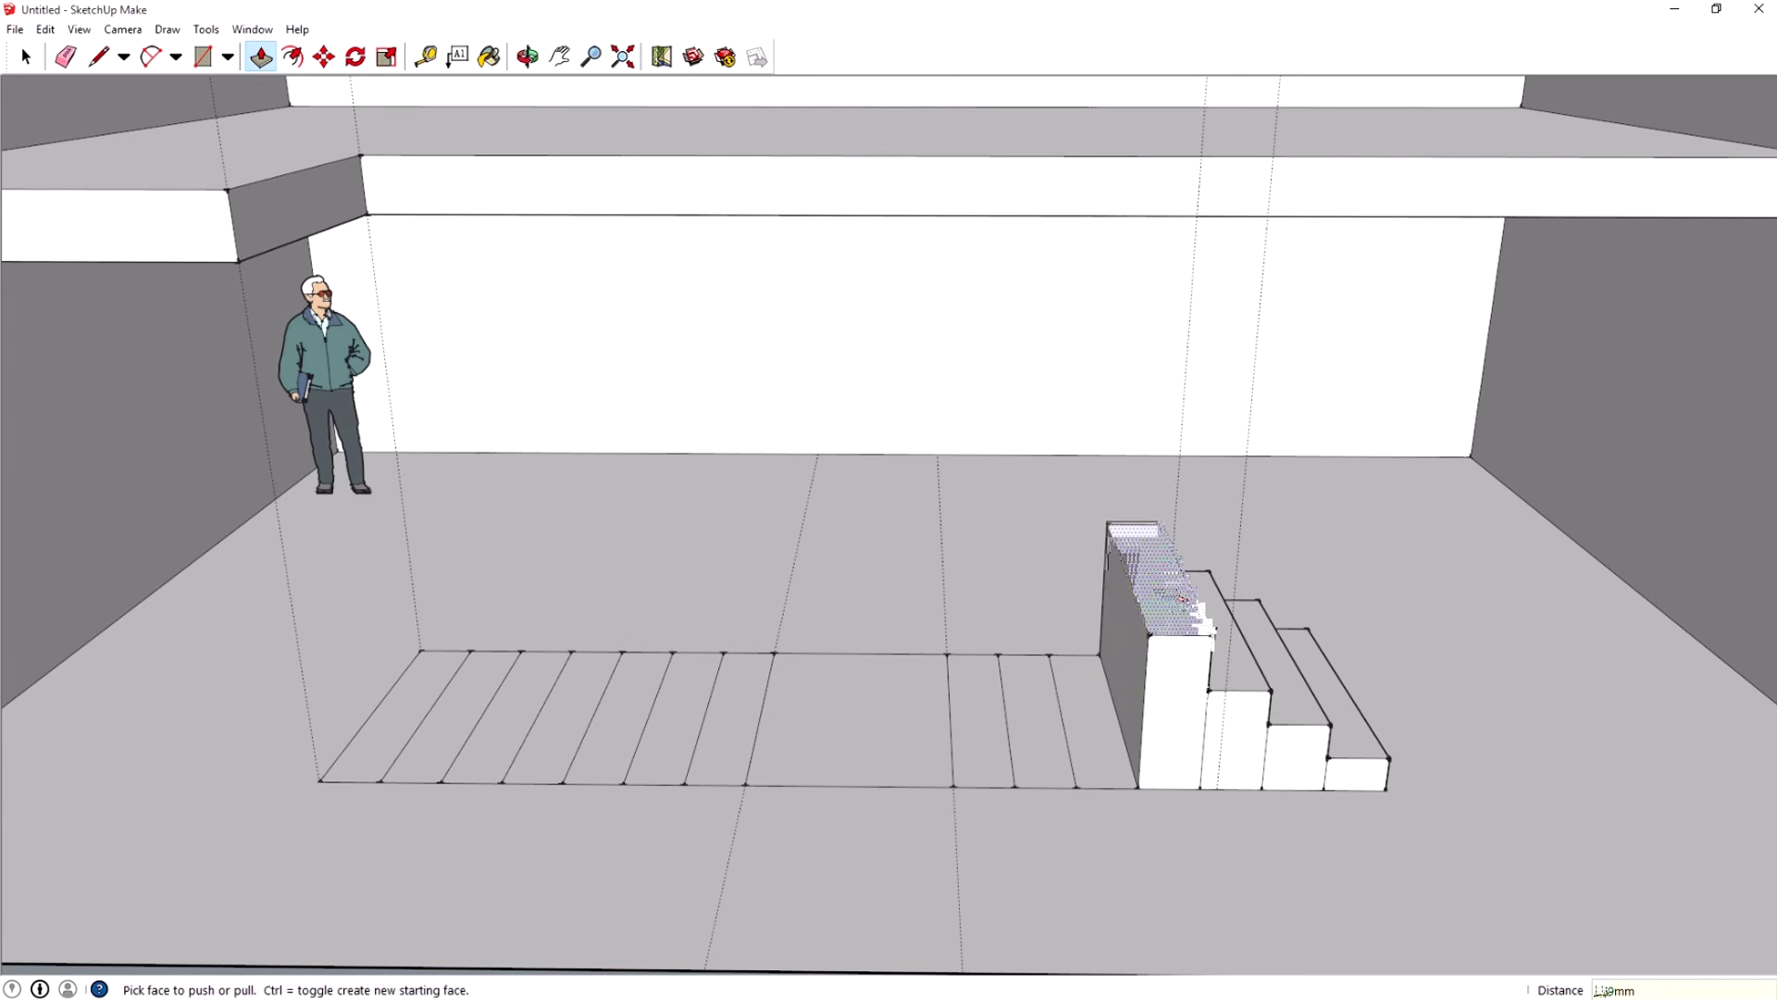
{"action": "left_click", "coordinate": [1177, 611]}
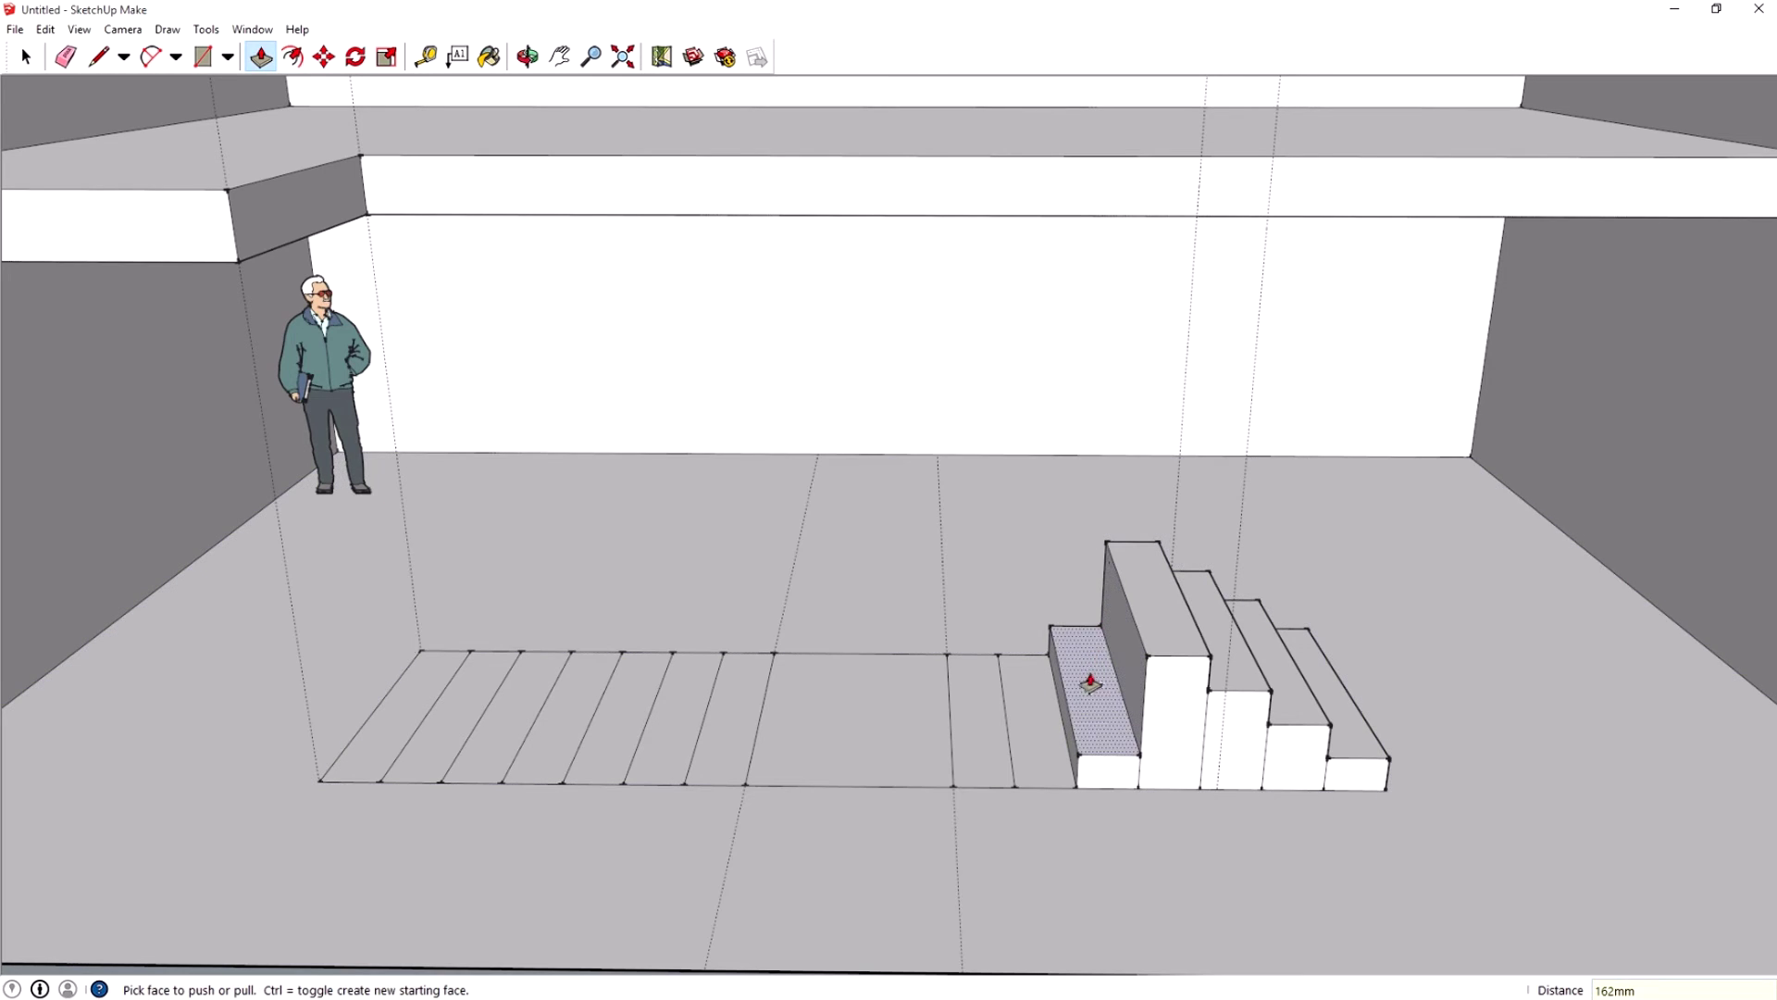
{"action": "left_click", "coordinate": [1078, 678]}
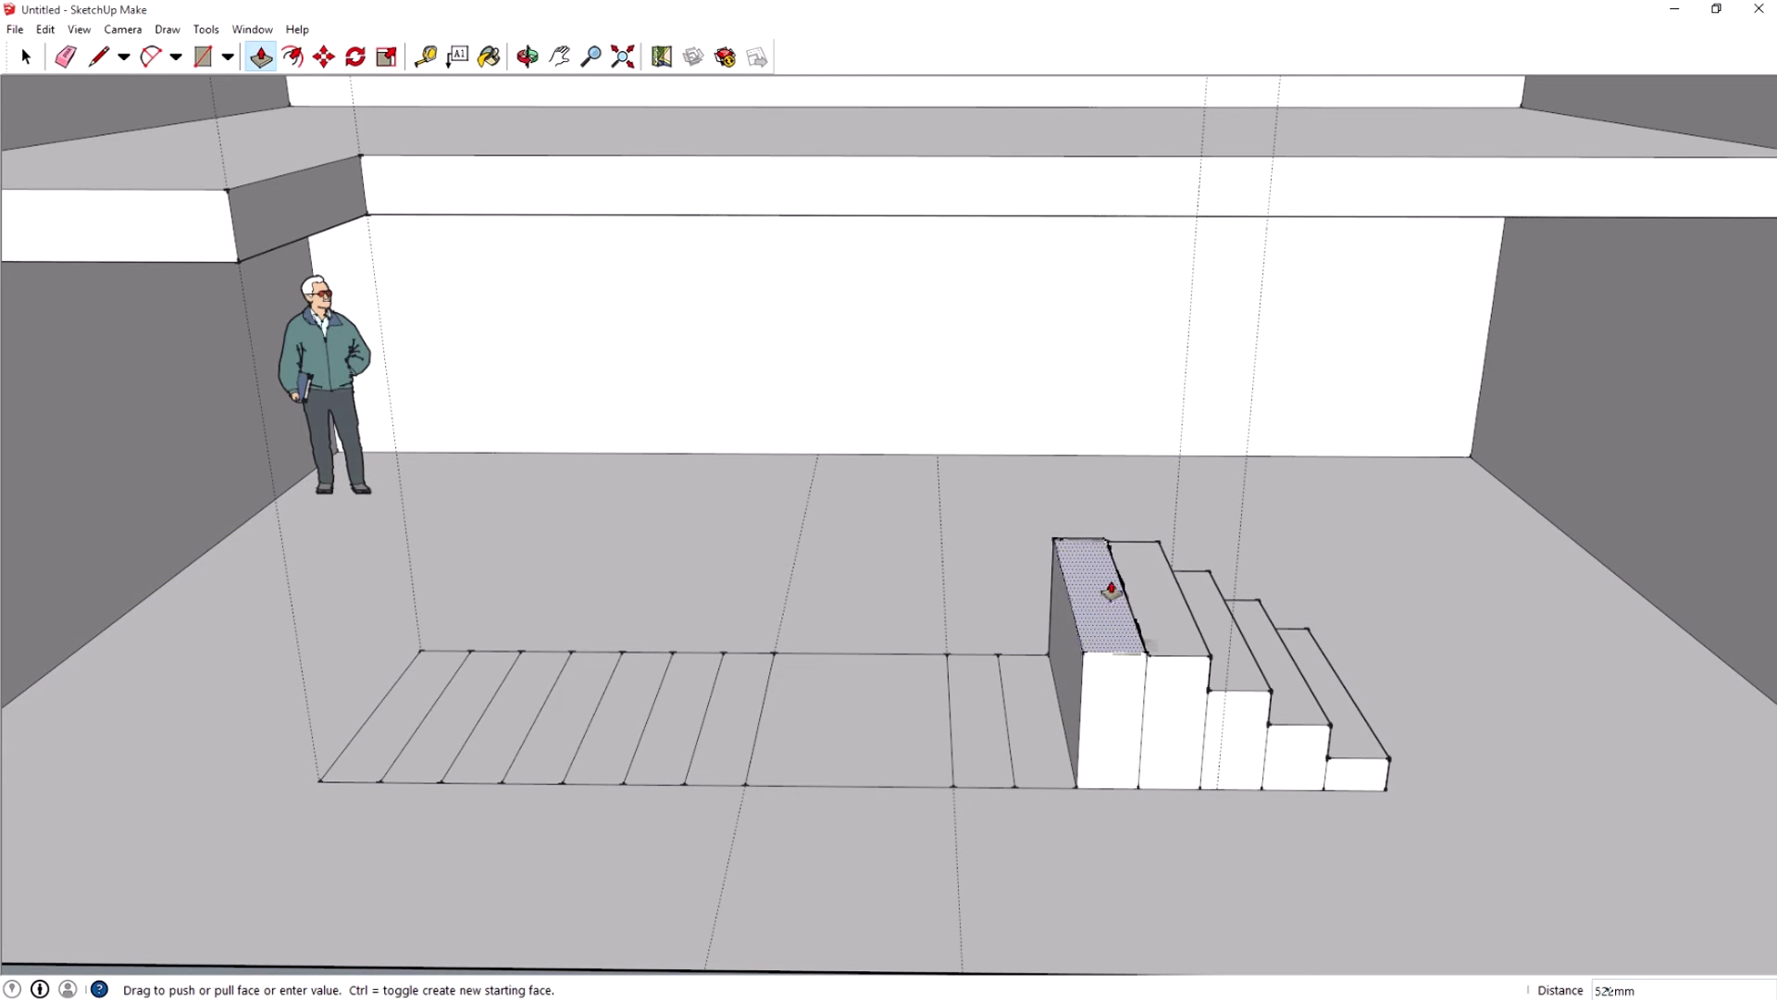
{"action": "left_click", "coordinate": [1111, 591]}
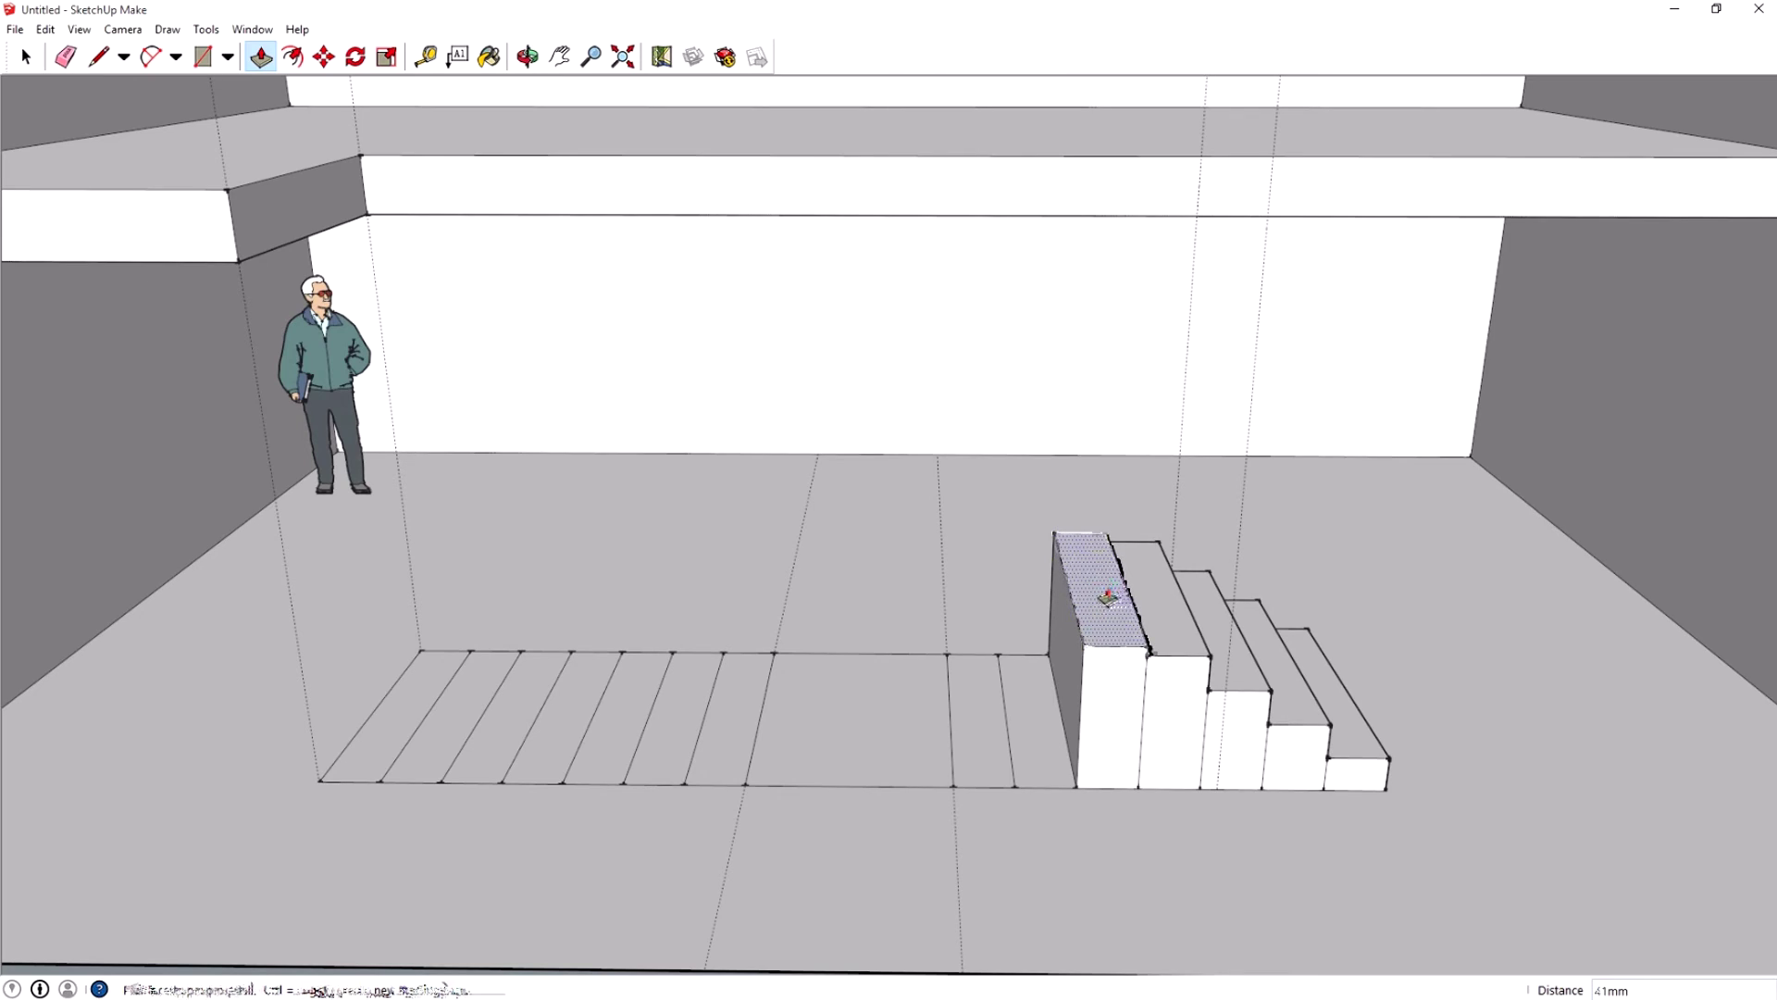
{"action": "middle_click_drag", "start_coordinate": [1117, 600], "coordinate": [819, 504]}
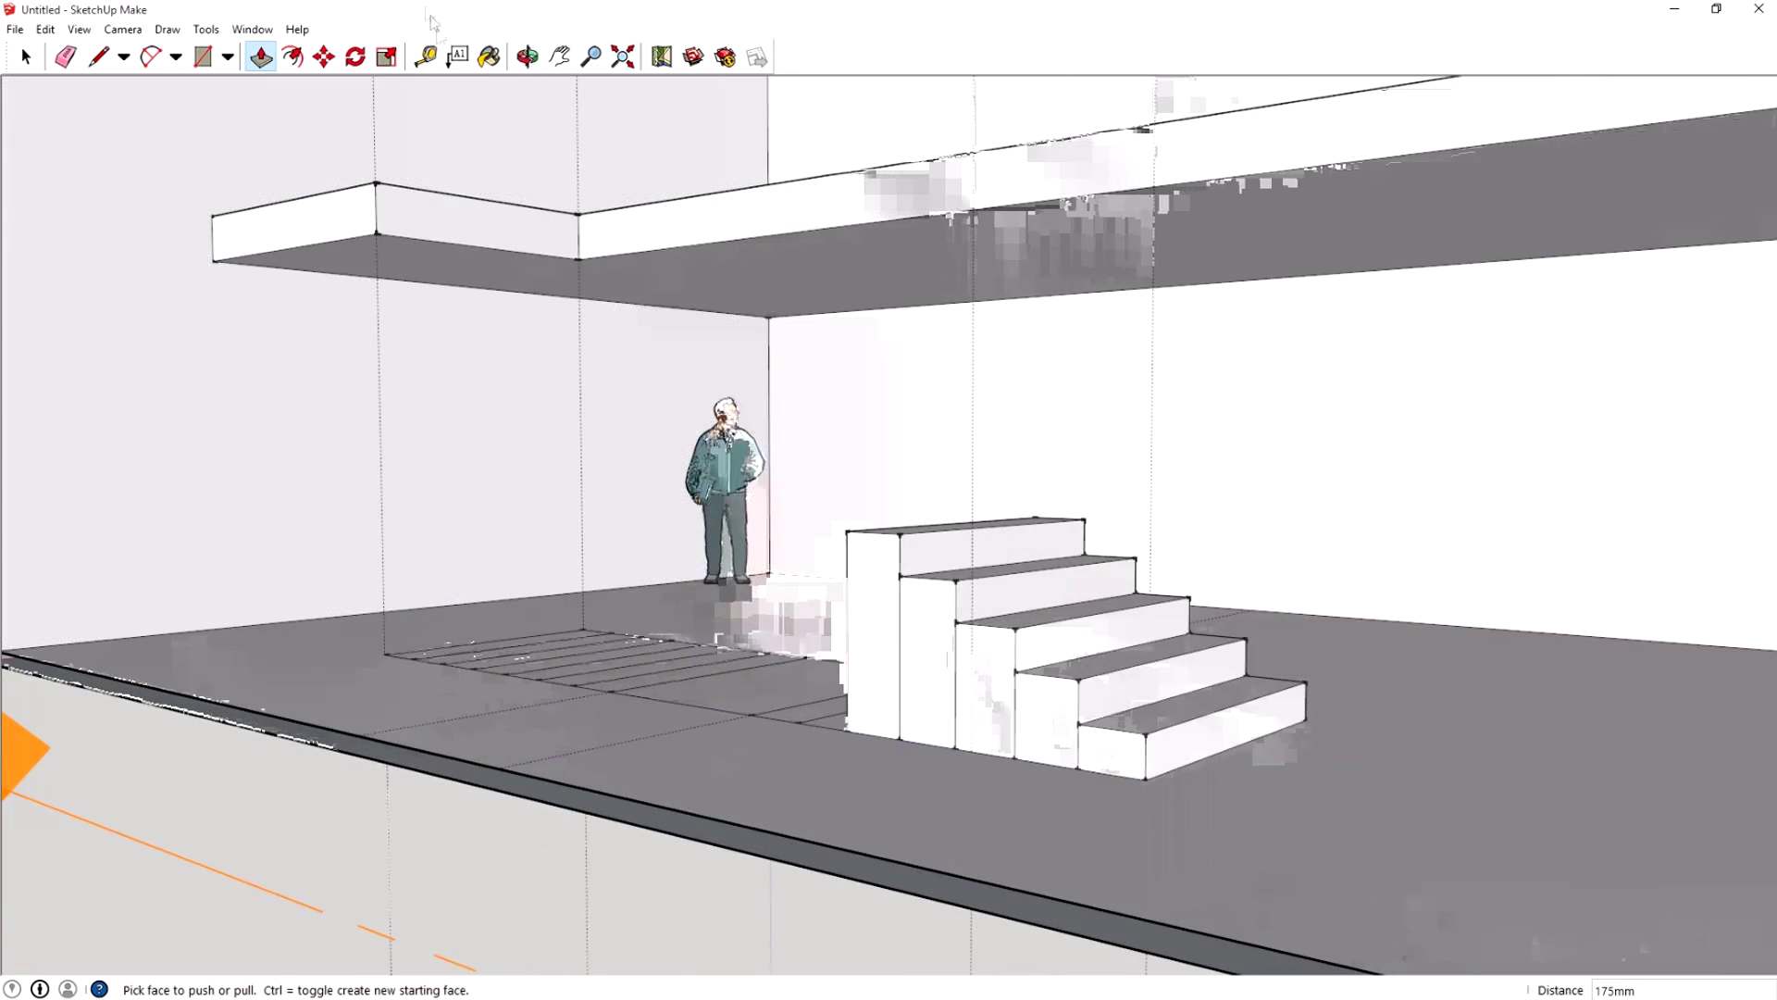
{"action": "left_click", "coordinate": [426, 56]}
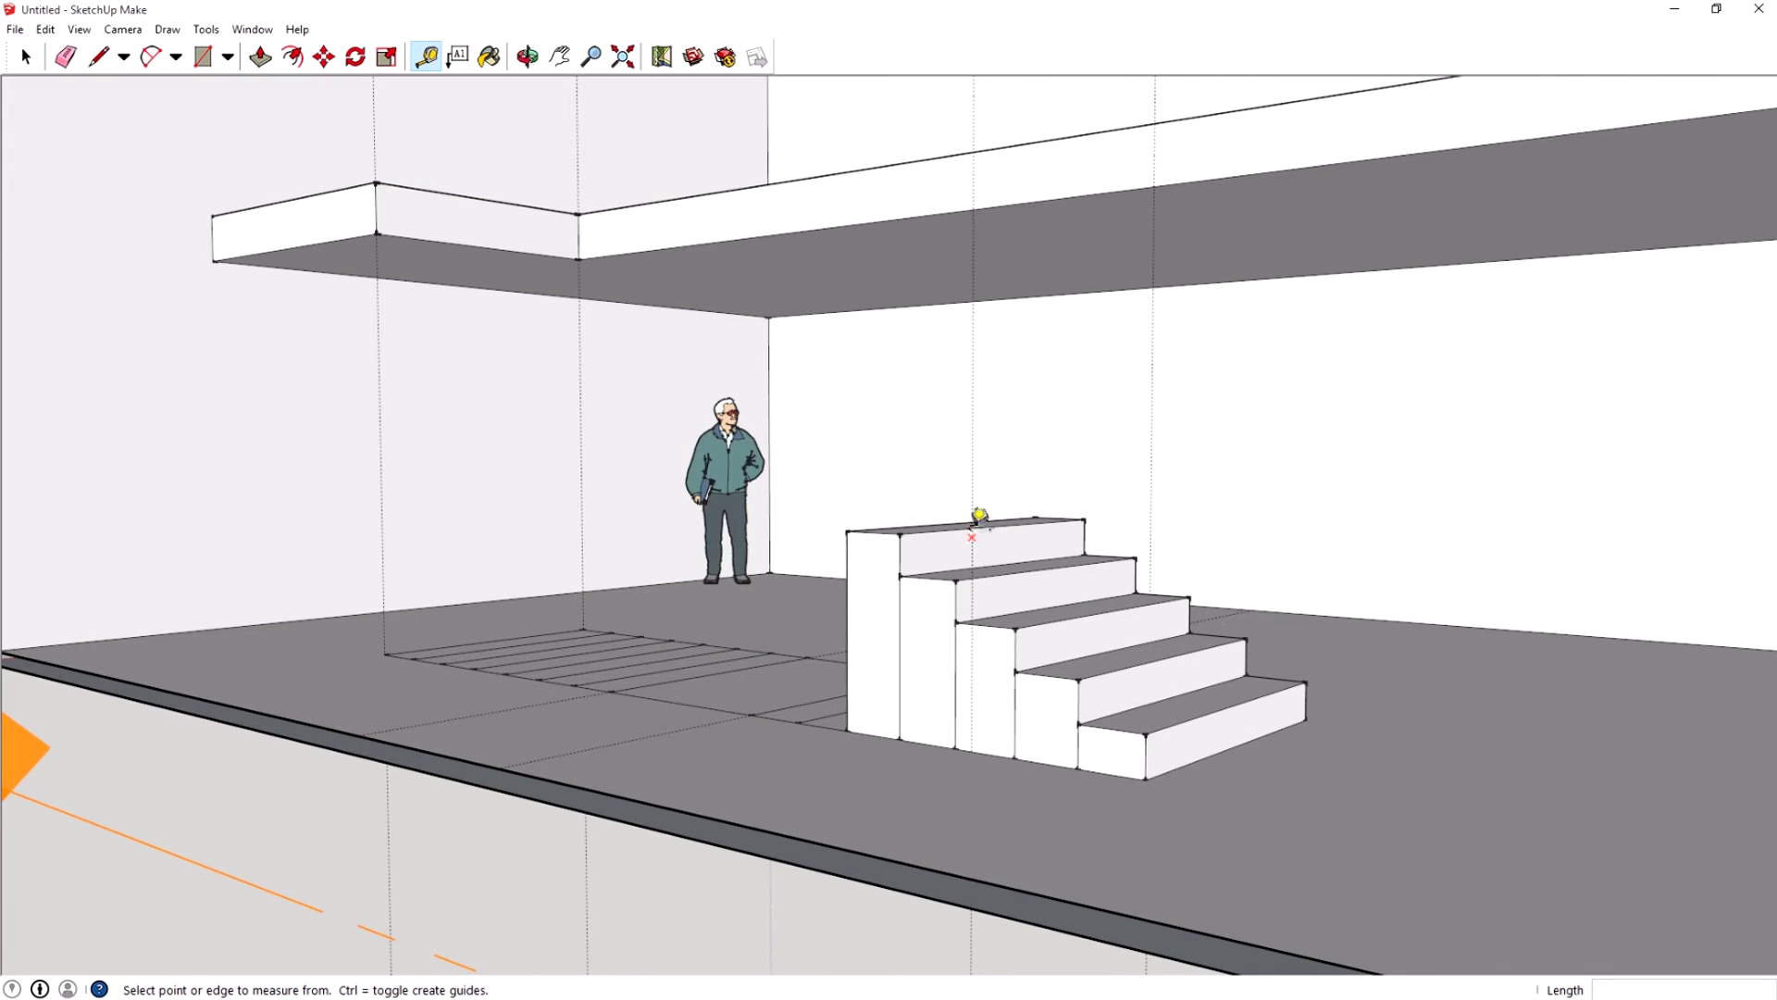
{"action": "left_click", "coordinate": [951, 523]}
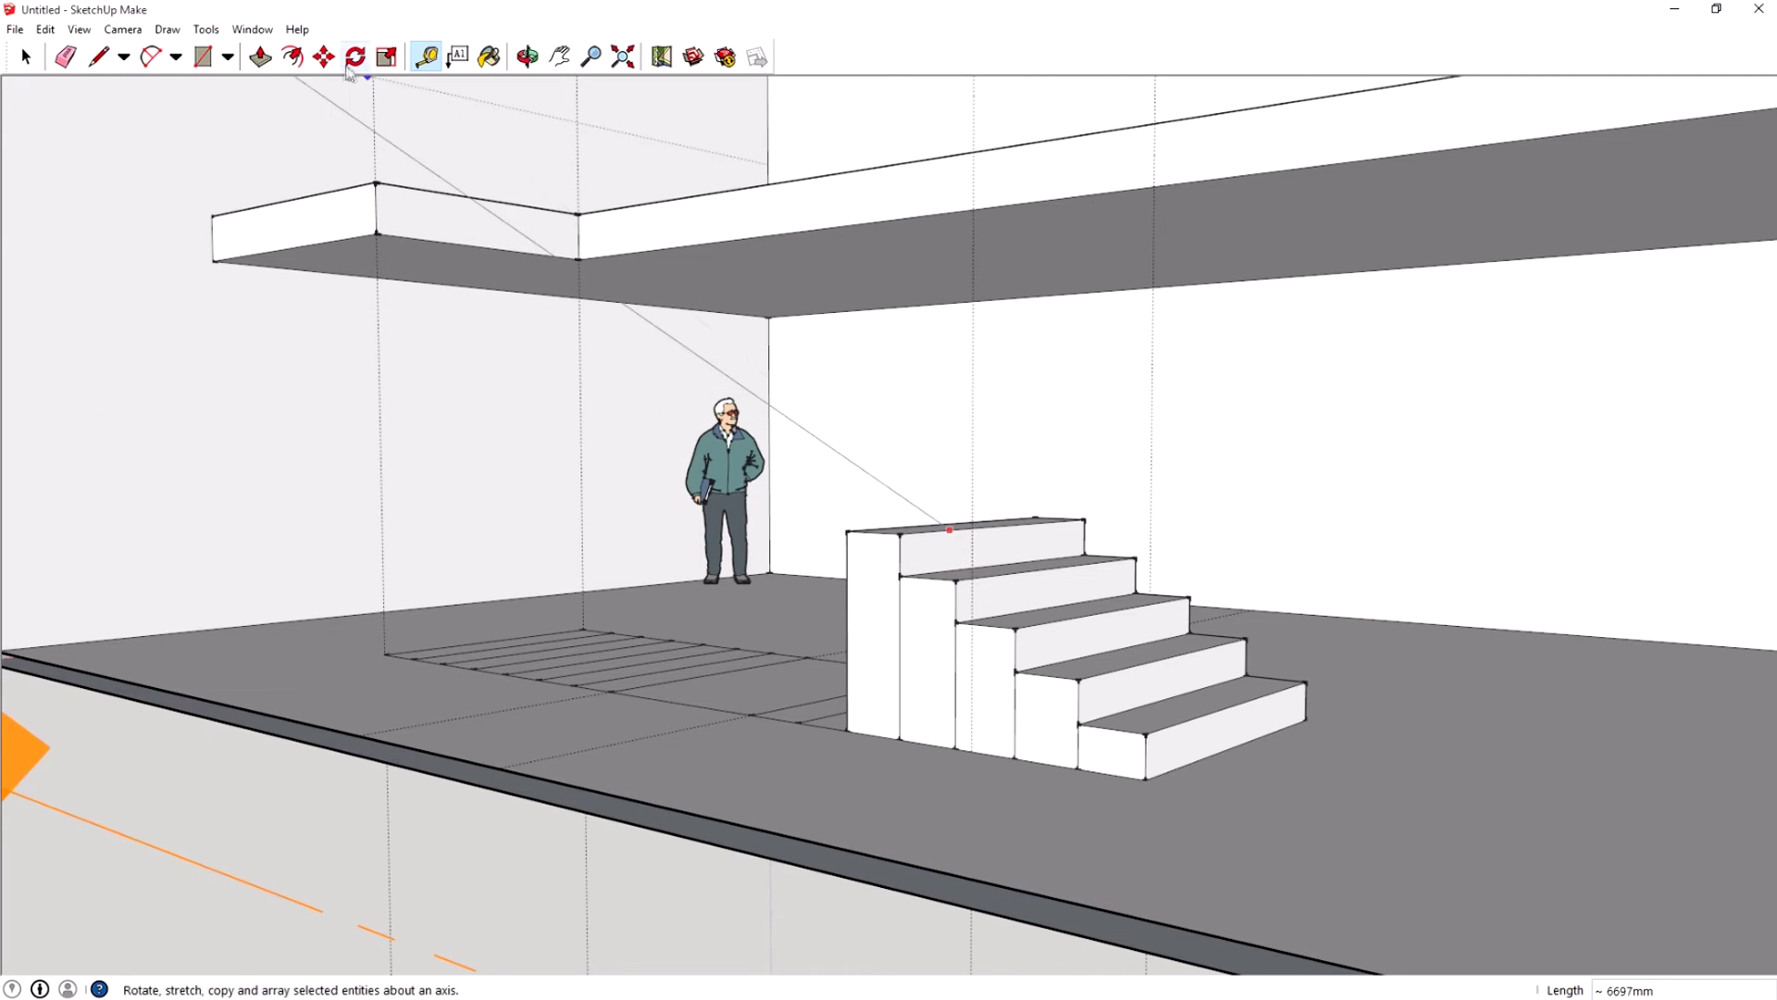
Lower the fifth tread of the right flight by 5 mm with Push/Pull and measure its riser height
{"action": "left_click", "coordinate": [260, 58]}
{"action": "middle_click_drag", "start_coordinate": [654, 388], "coordinate": [1019, 623]}
{"action": "left_click", "coordinate": [1015, 630]}
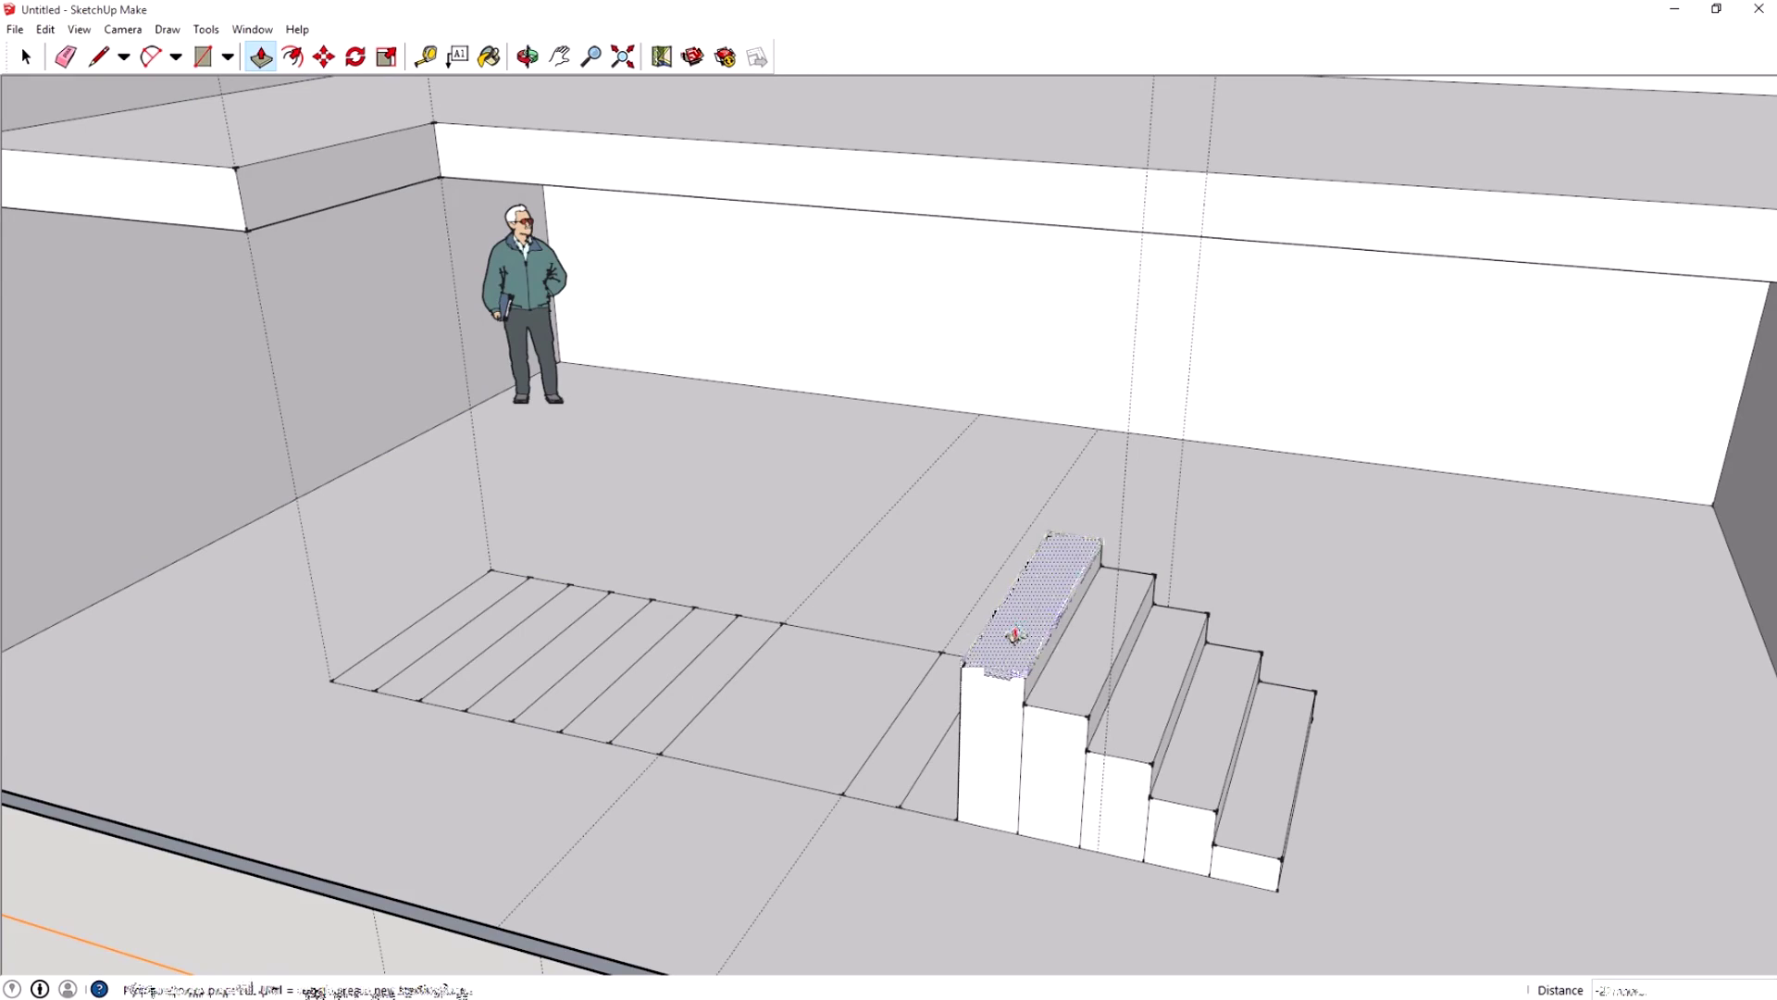
{"action": "left_click", "coordinate": [1027, 634]}
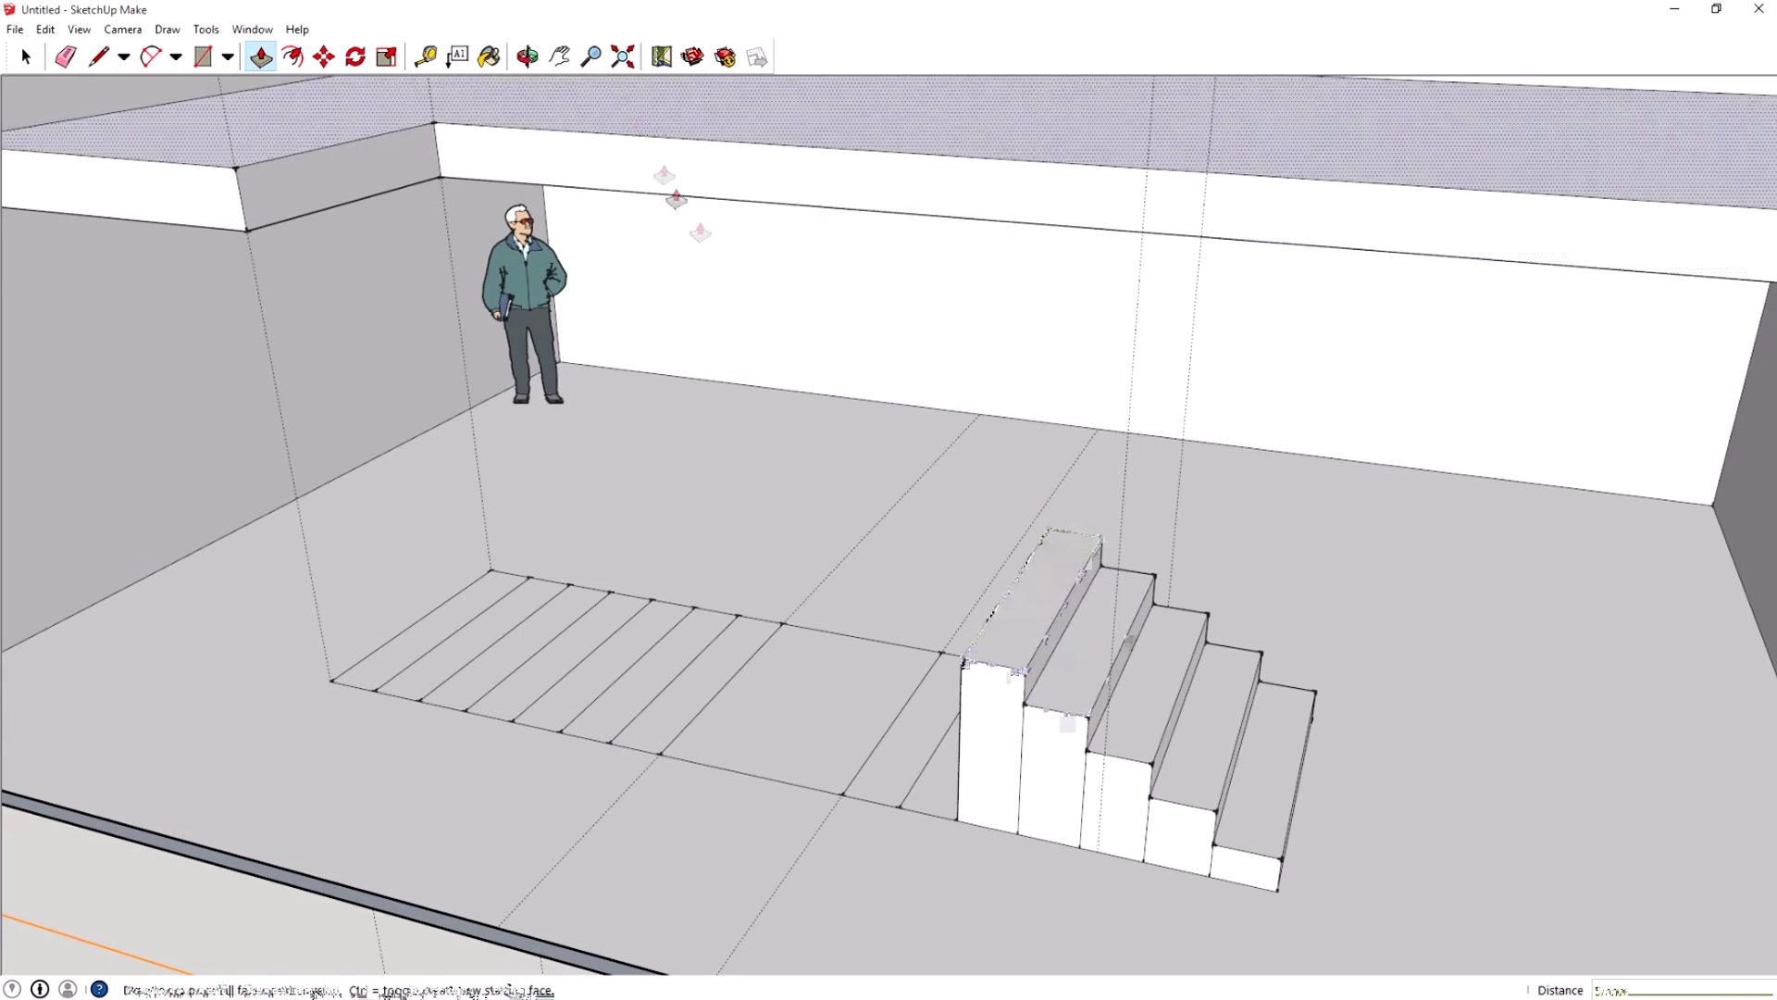
{"action": "middle_click_drag", "start_coordinate": [802, 458], "coordinate": [659, 268]}
{"action": "key", "text": "t"}
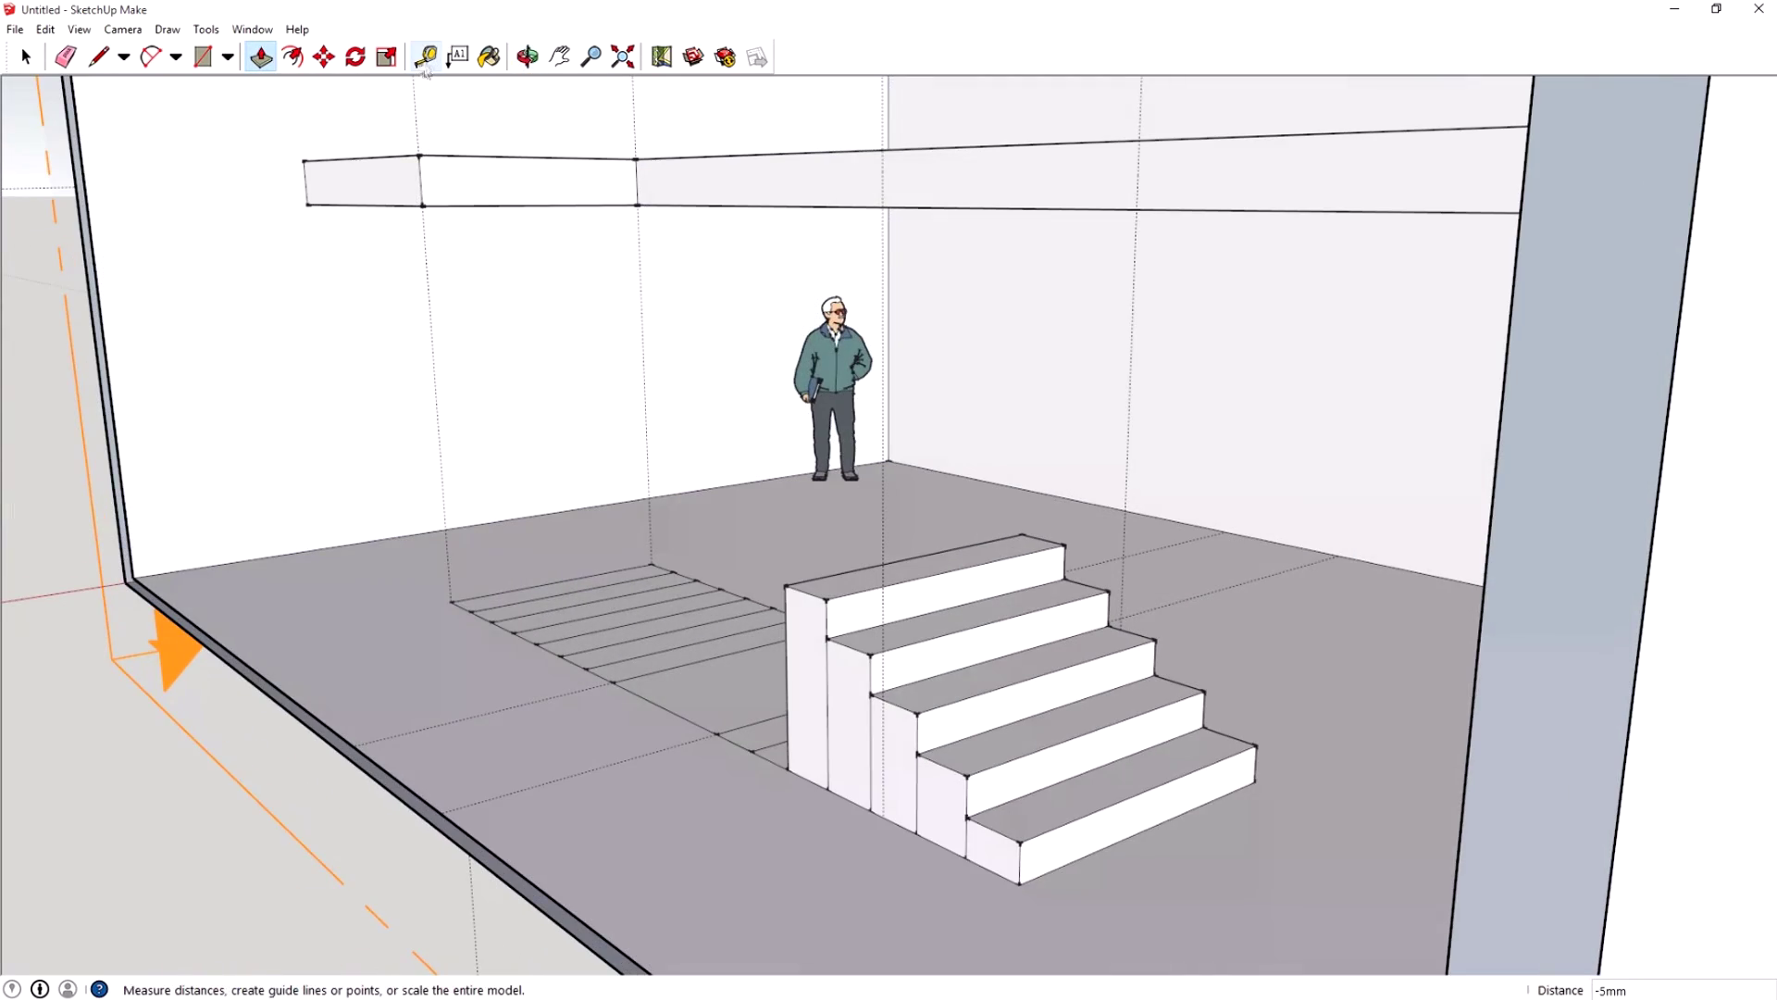
{"action": "left_click", "coordinate": [929, 567]}
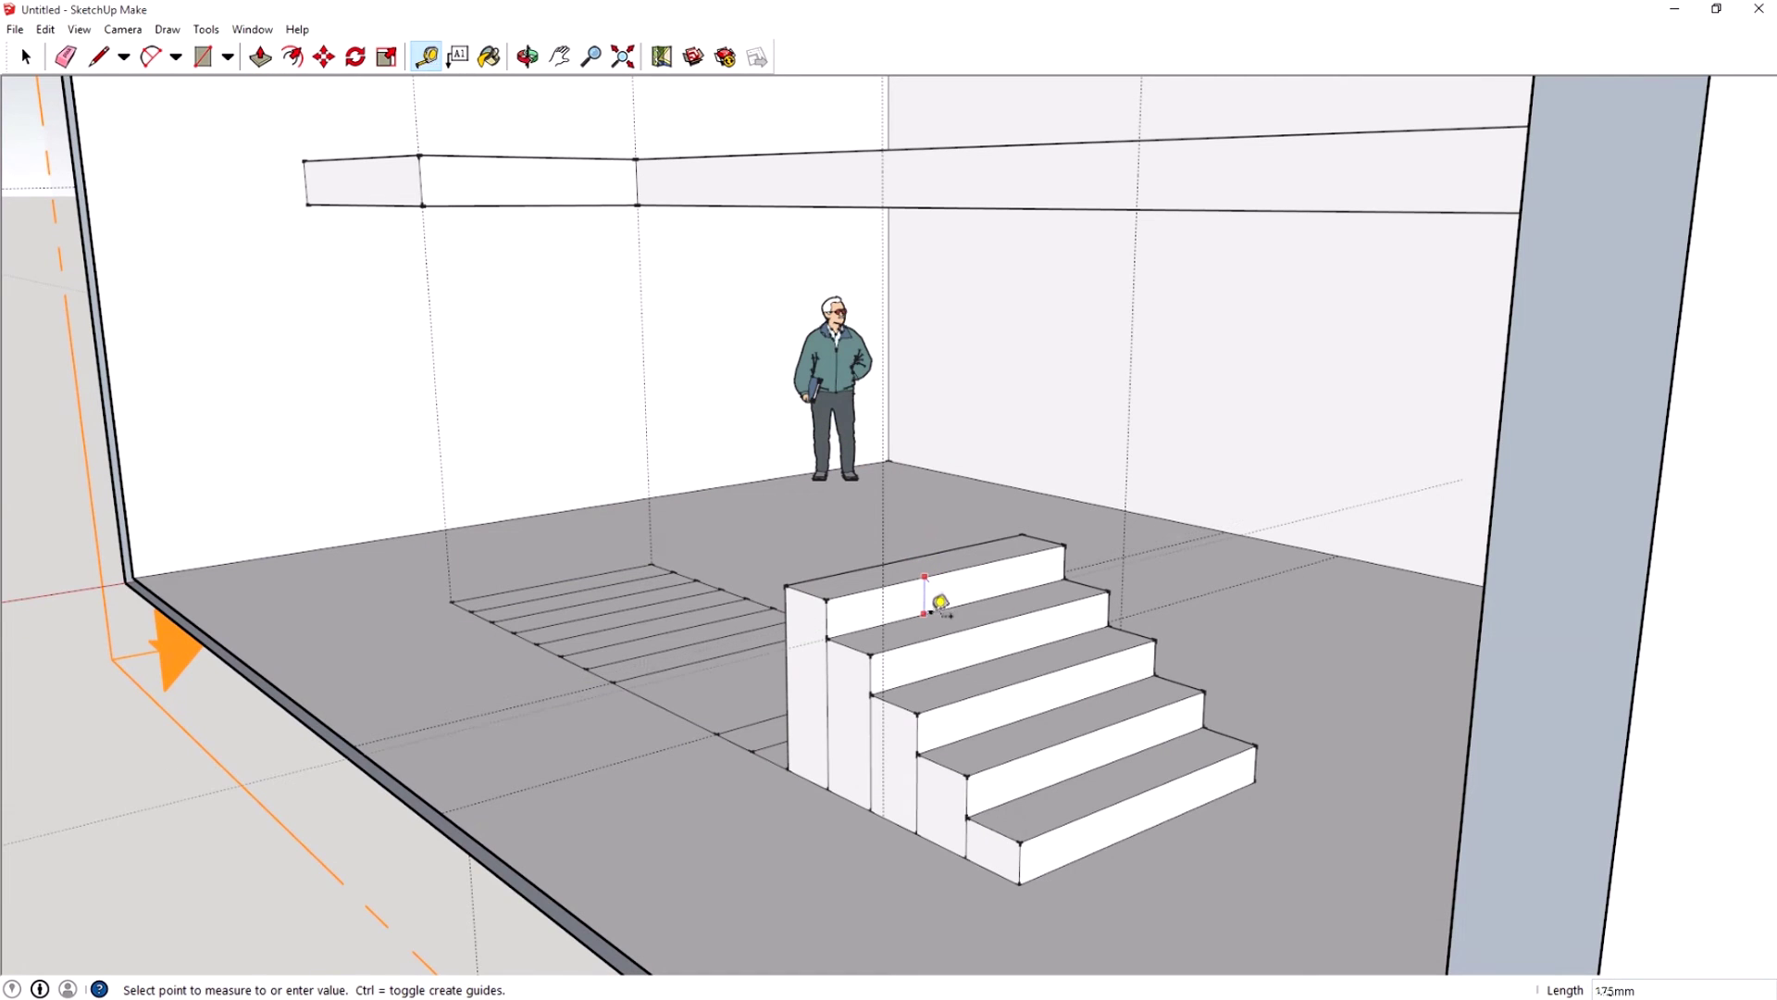
{"action": "right_click", "coordinate": [512, 460]}
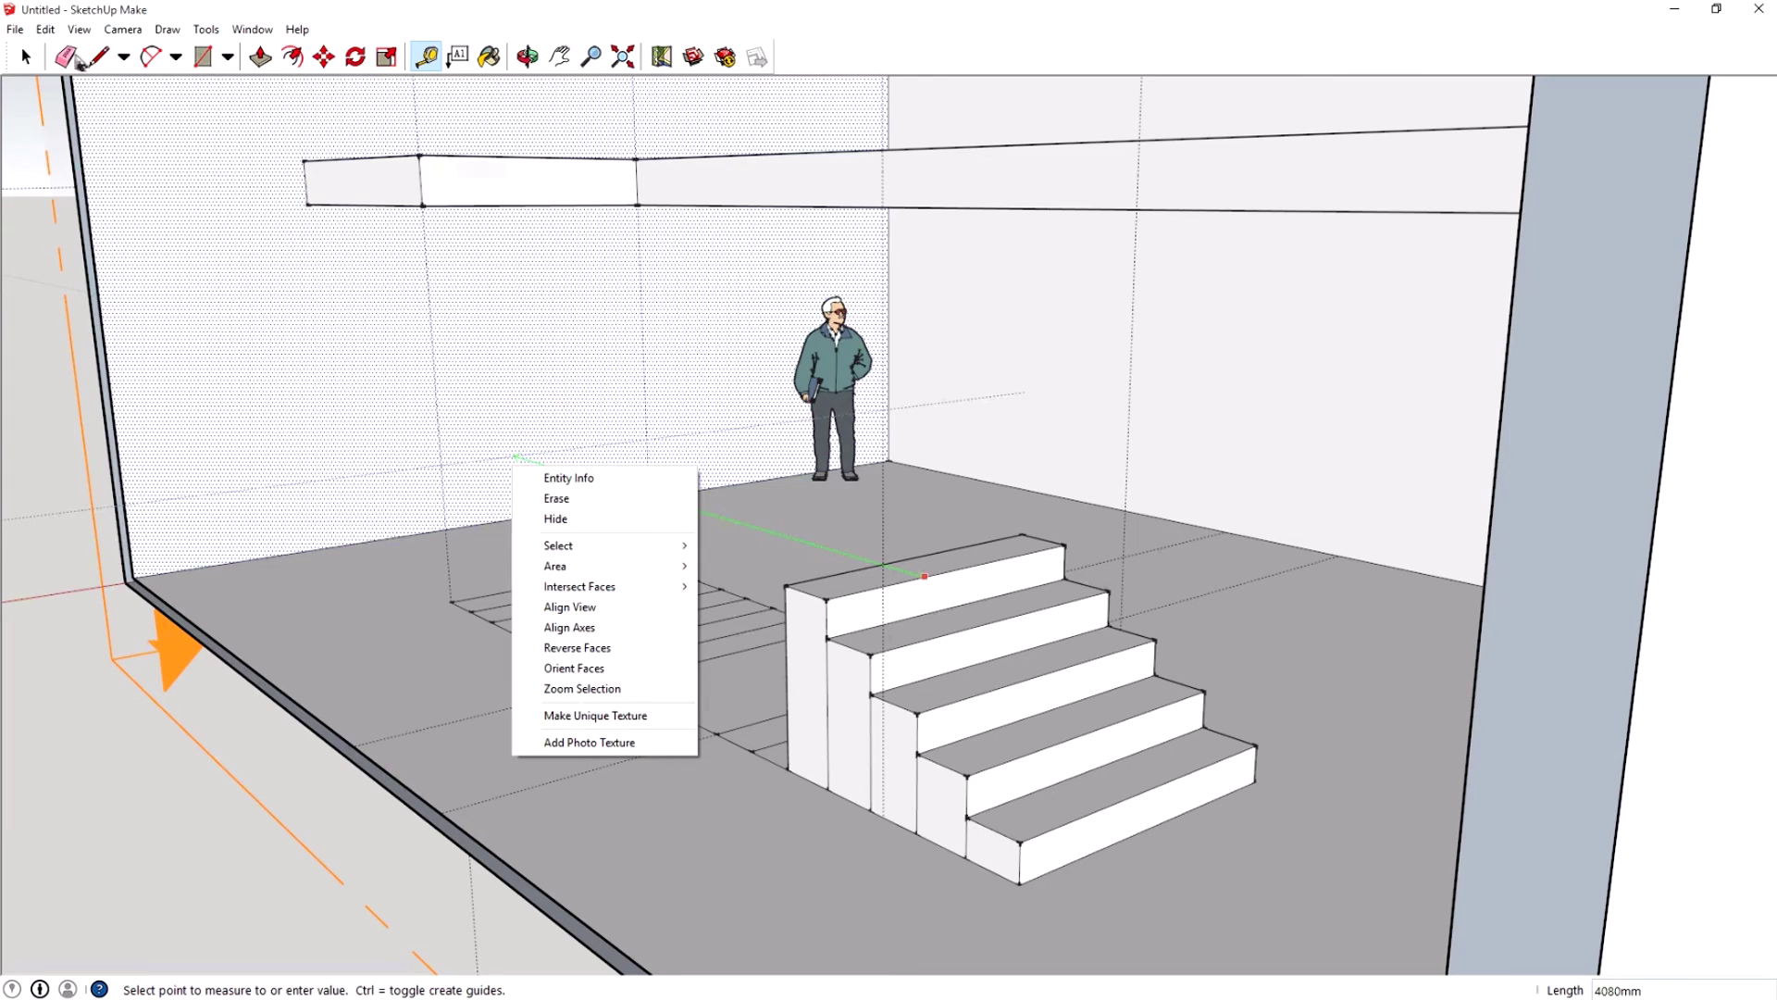
Erase the vertical and floor construction guides around the staircase footprint
{"action": "left_click", "coordinate": [65, 57]}
{"action": "left_click", "coordinate": [65, 57]}
{"action": "left_click_drag", "start_coordinate": [668, 534], "coordinate": [412, 580]}
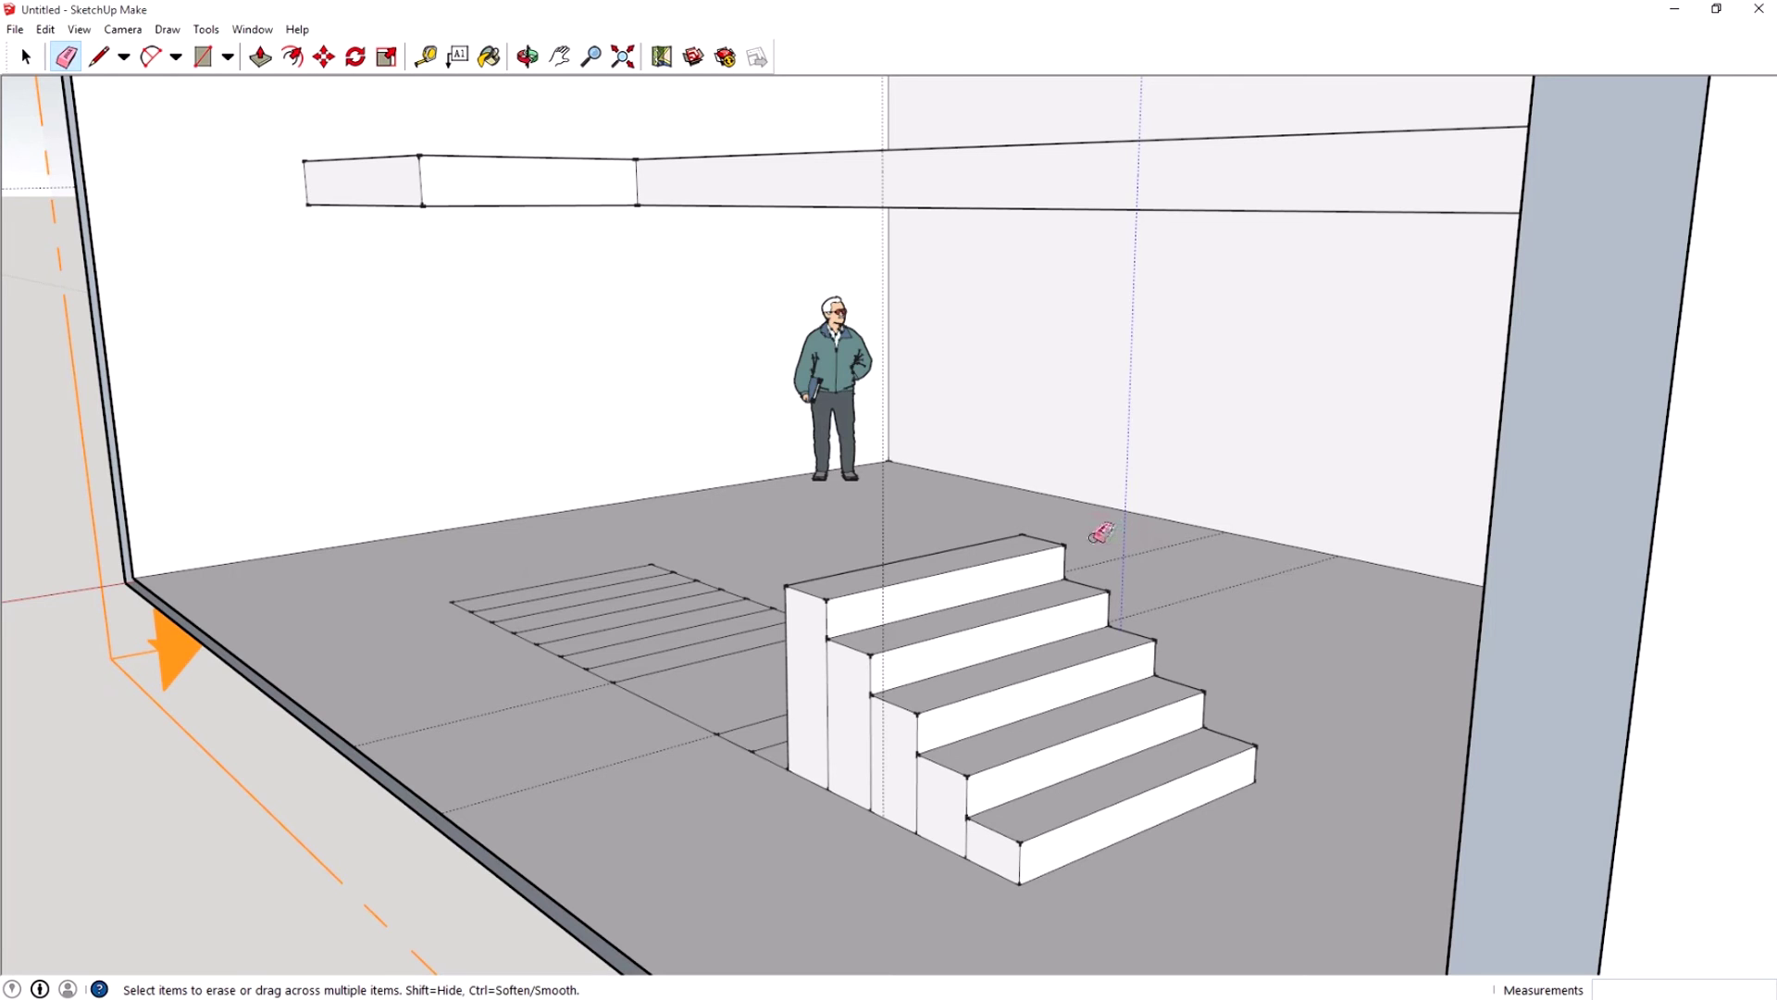
{"action": "left_click_drag", "start_coordinate": [1093, 537], "coordinate": [1227, 611]}
{"action": "mouse_move", "coordinate": [859, 506]}
{"action": "left_mouse_down"}
{"action": "mouse_move", "coordinate": [923, 519]}
{"action": "mouse_move", "coordinate": [850, 514]}
{"action": "left_mouse_up"}
Push/Pull the sixth and seventh treads of the right flight up, each 175 mm higher than the tread before it
{"action": "mouse_move", "coordinate": [562, 488]}
{"action": "middle_mouse_down"}
{"action": "mouse_move", "coordinate": [648, 499]}
{"action": "mouse_move", "coordinate": [814, 576]}
{"action": "middle_mouse_up"}
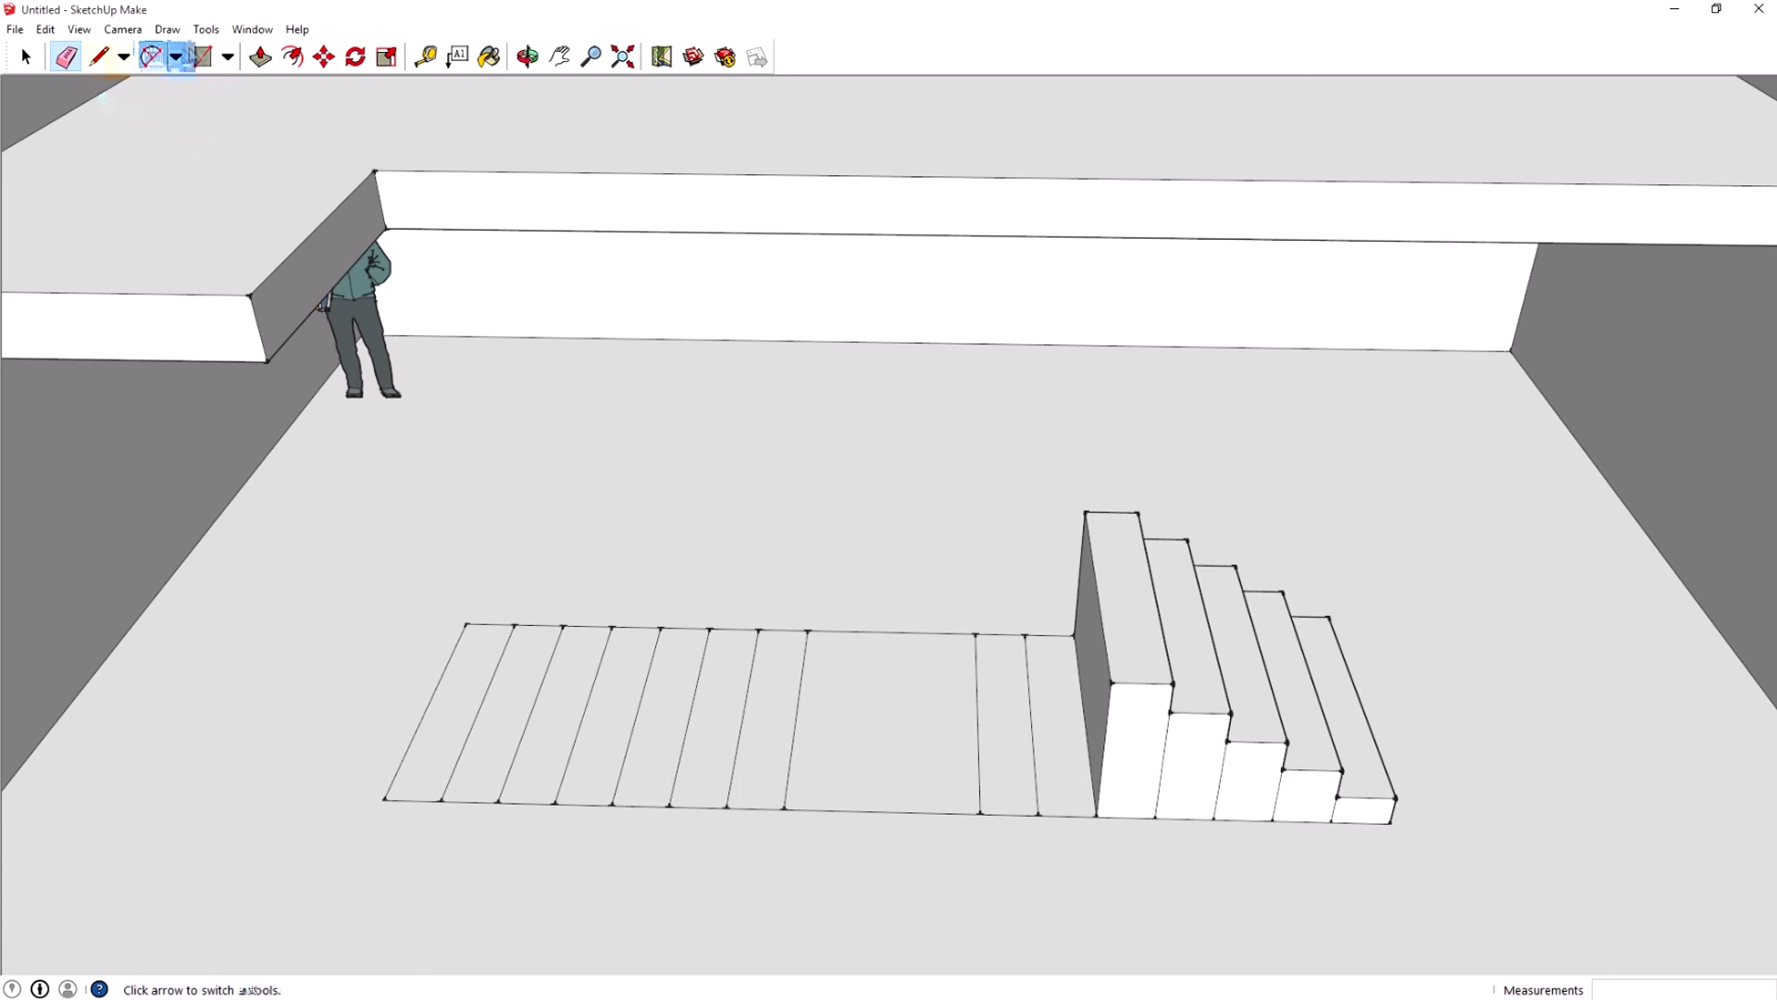
{"action": "left_click", "coordinate": [267, 63]}
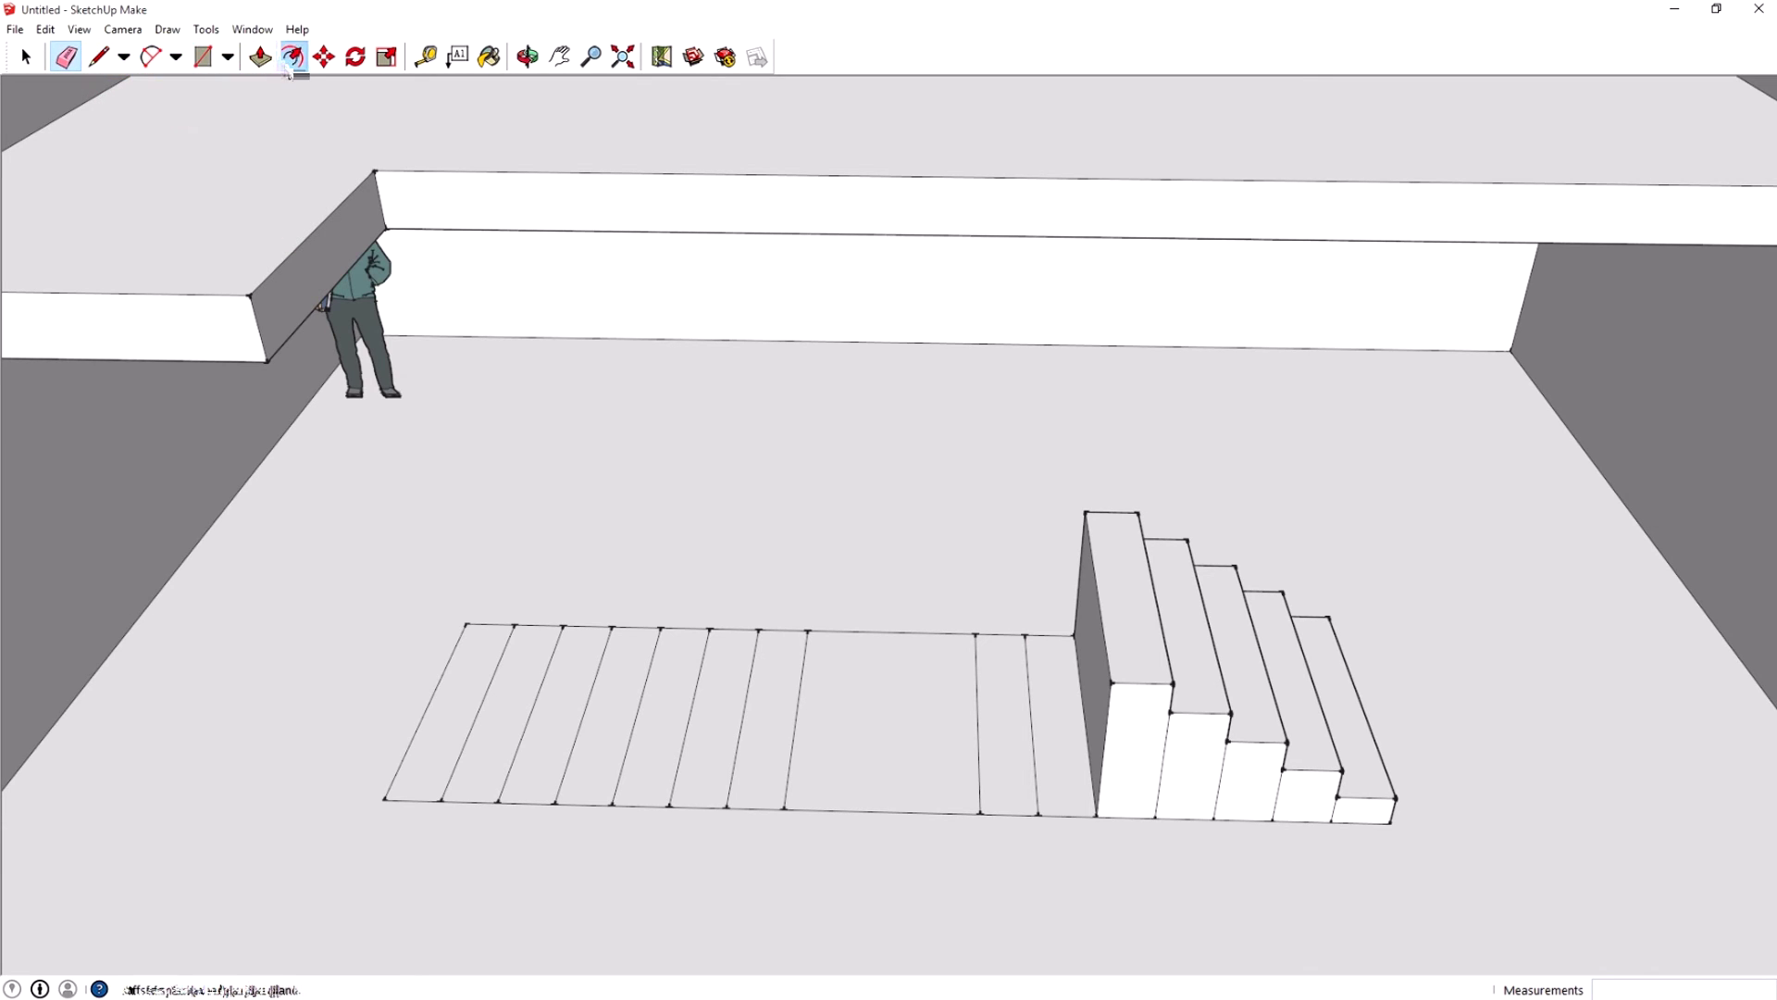
{"action": "left_click", "coordinate": [1060, 692]}
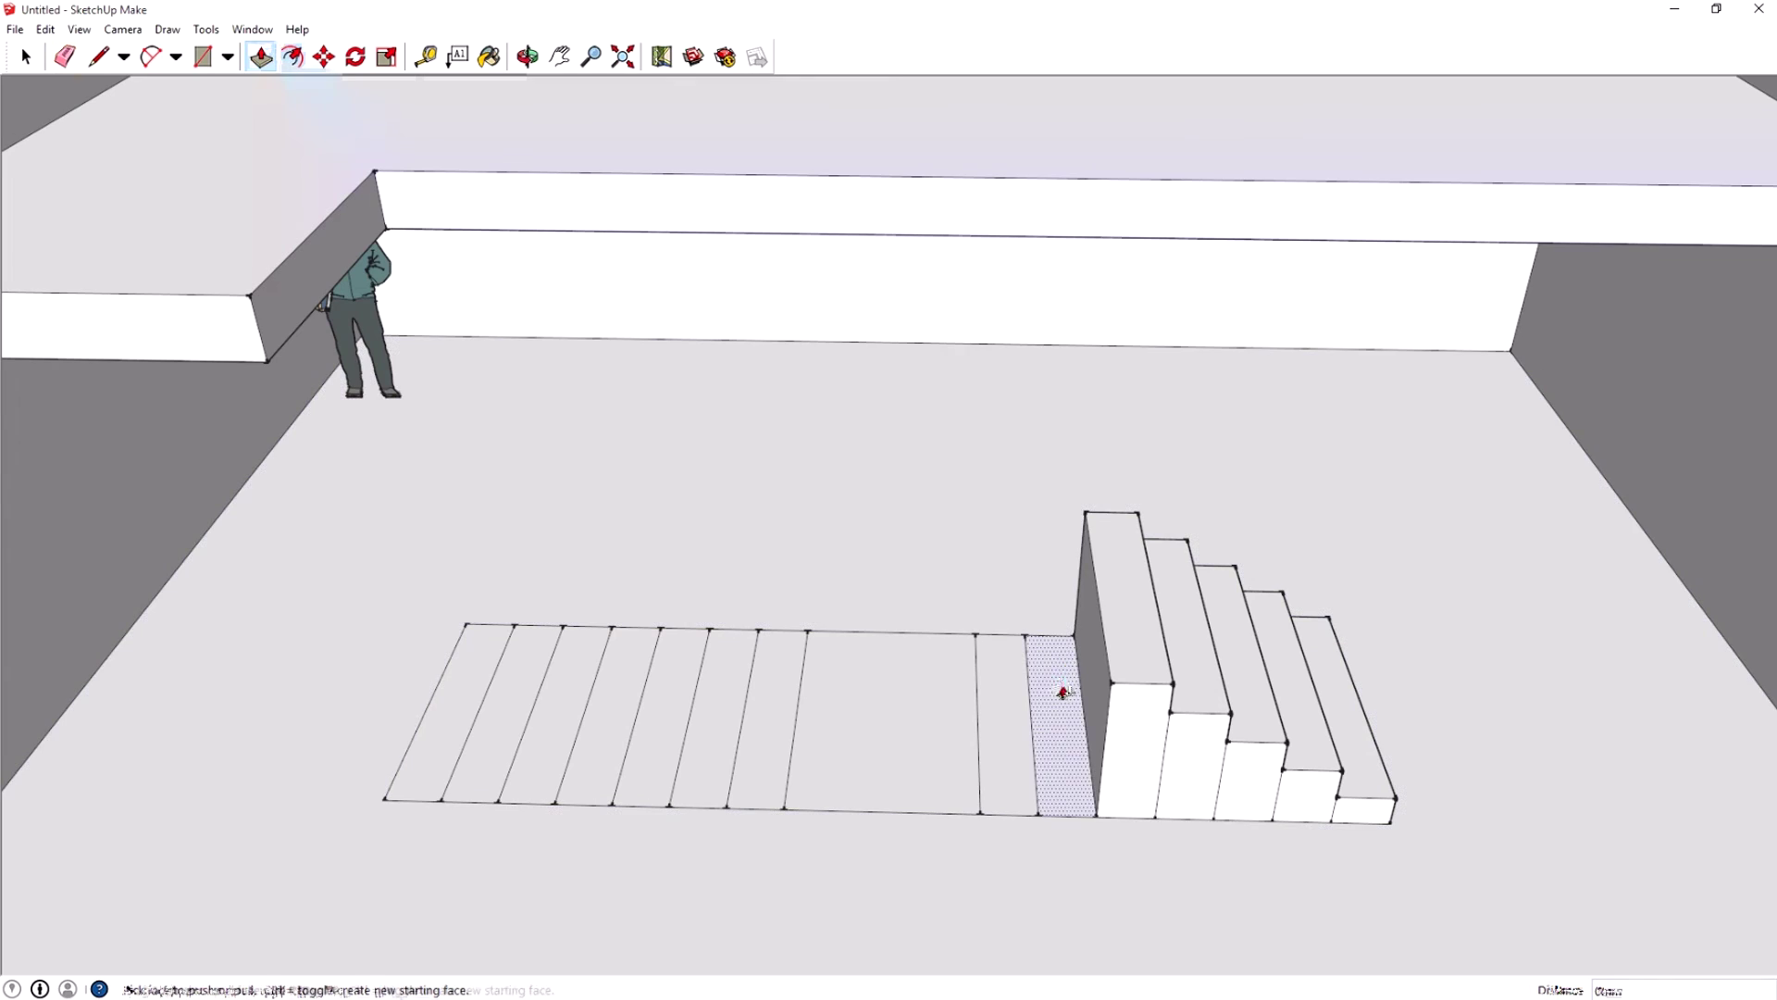
{"action": "left_click", "coordinate": [1092, 618]}
{"action": "left_click", "coordinate": [1093, 619]}
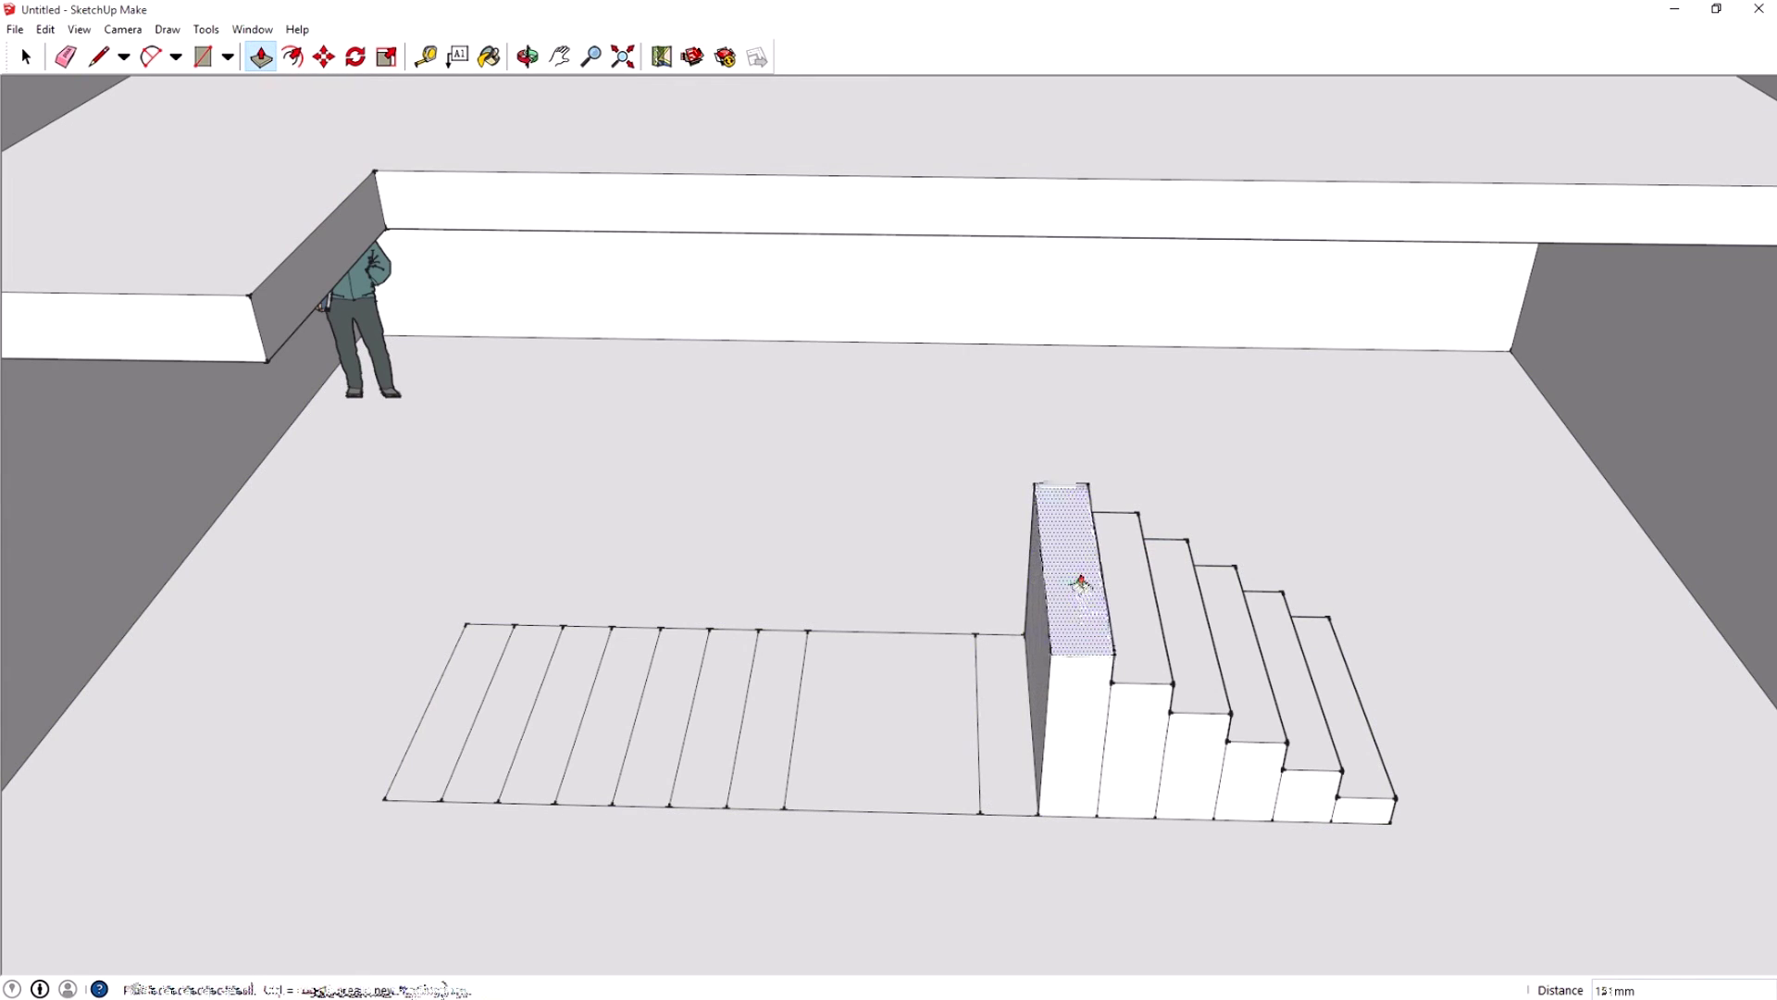
{"action": "left_click", "coordinate": [1081, 583]}
{"action": "left_click", "coordinate": [1009, 647]}
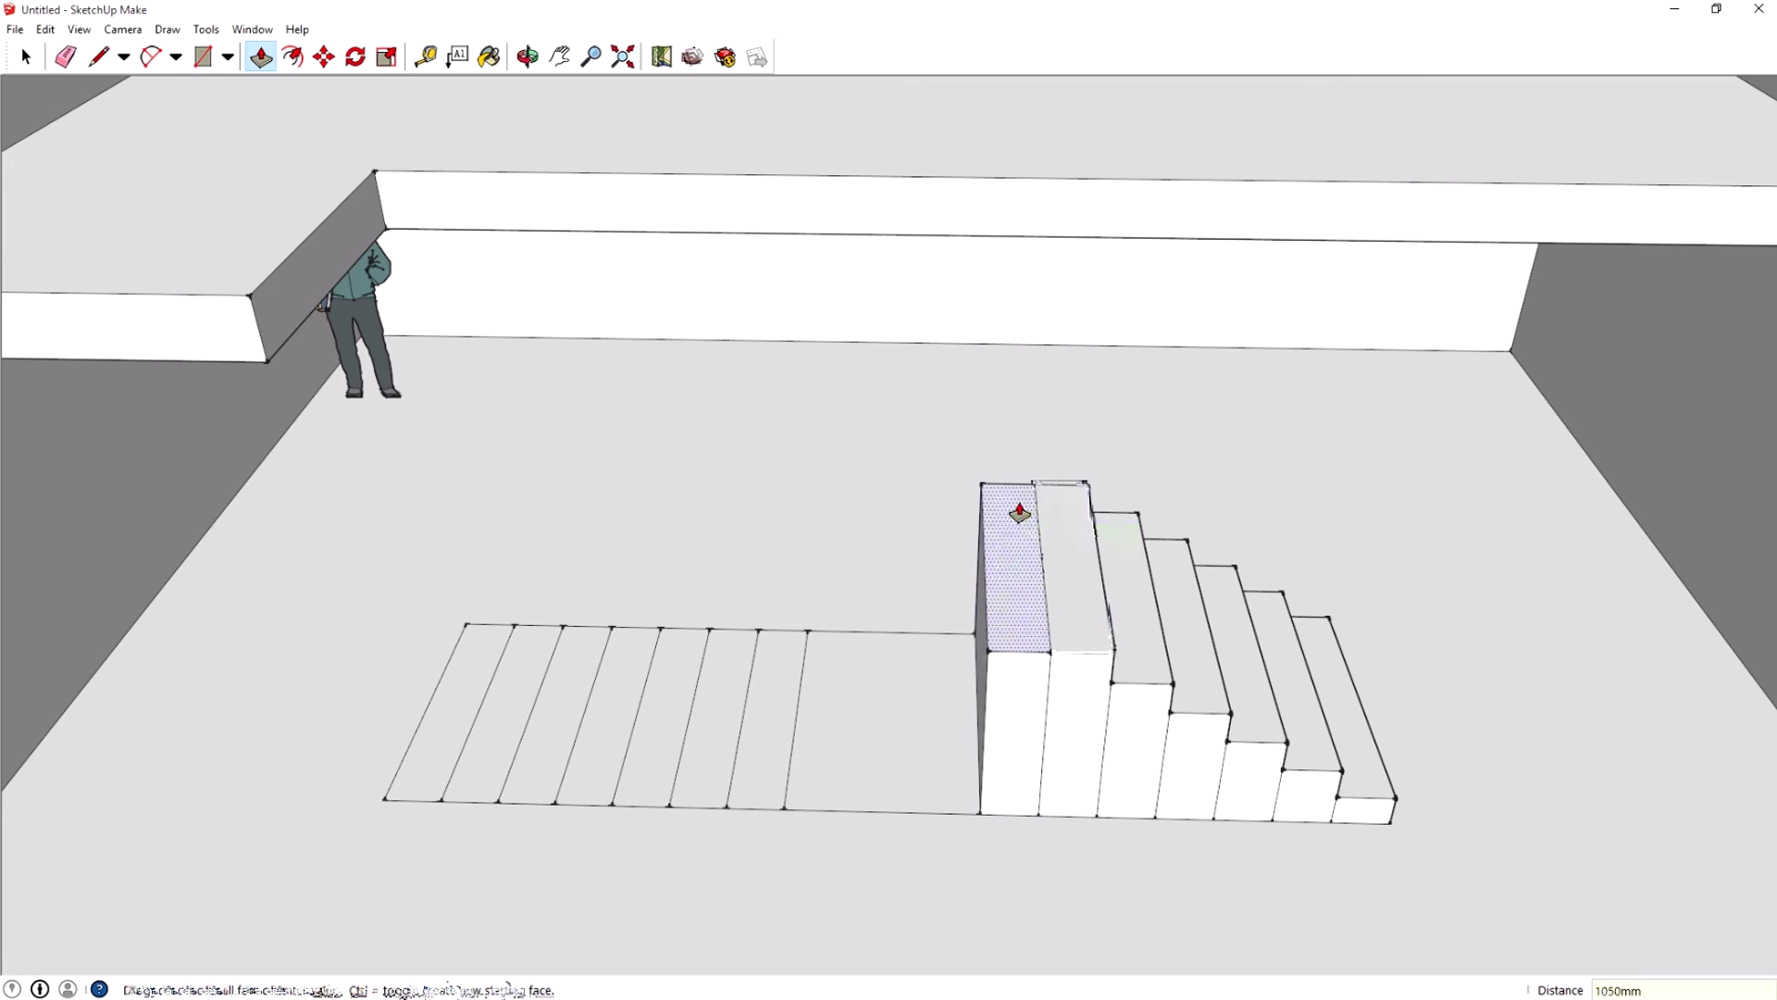
{"action": "left_click_drag", "start_coordinate": [1015, 556], "coordinate": [1017, 537]}
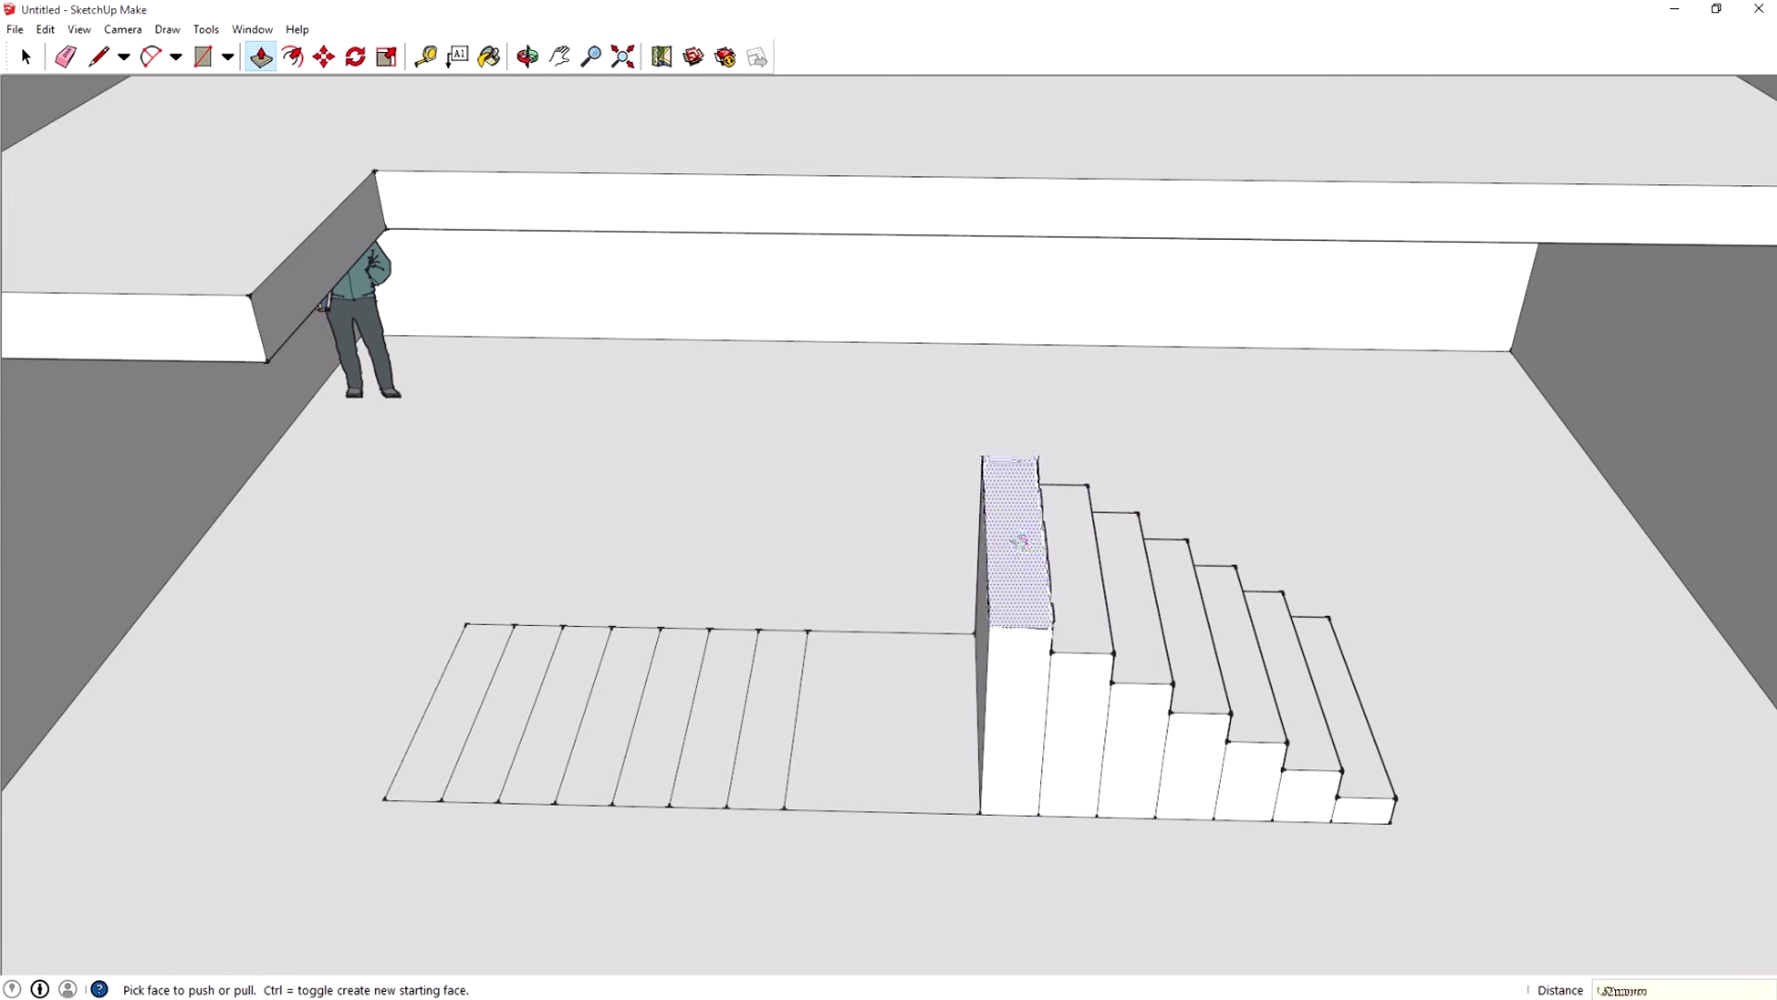
Pull the middle landing up level with the adjoining top tread, and raise it another 175 mm
{"action": "left_click", "coordinate": [909, 689]}
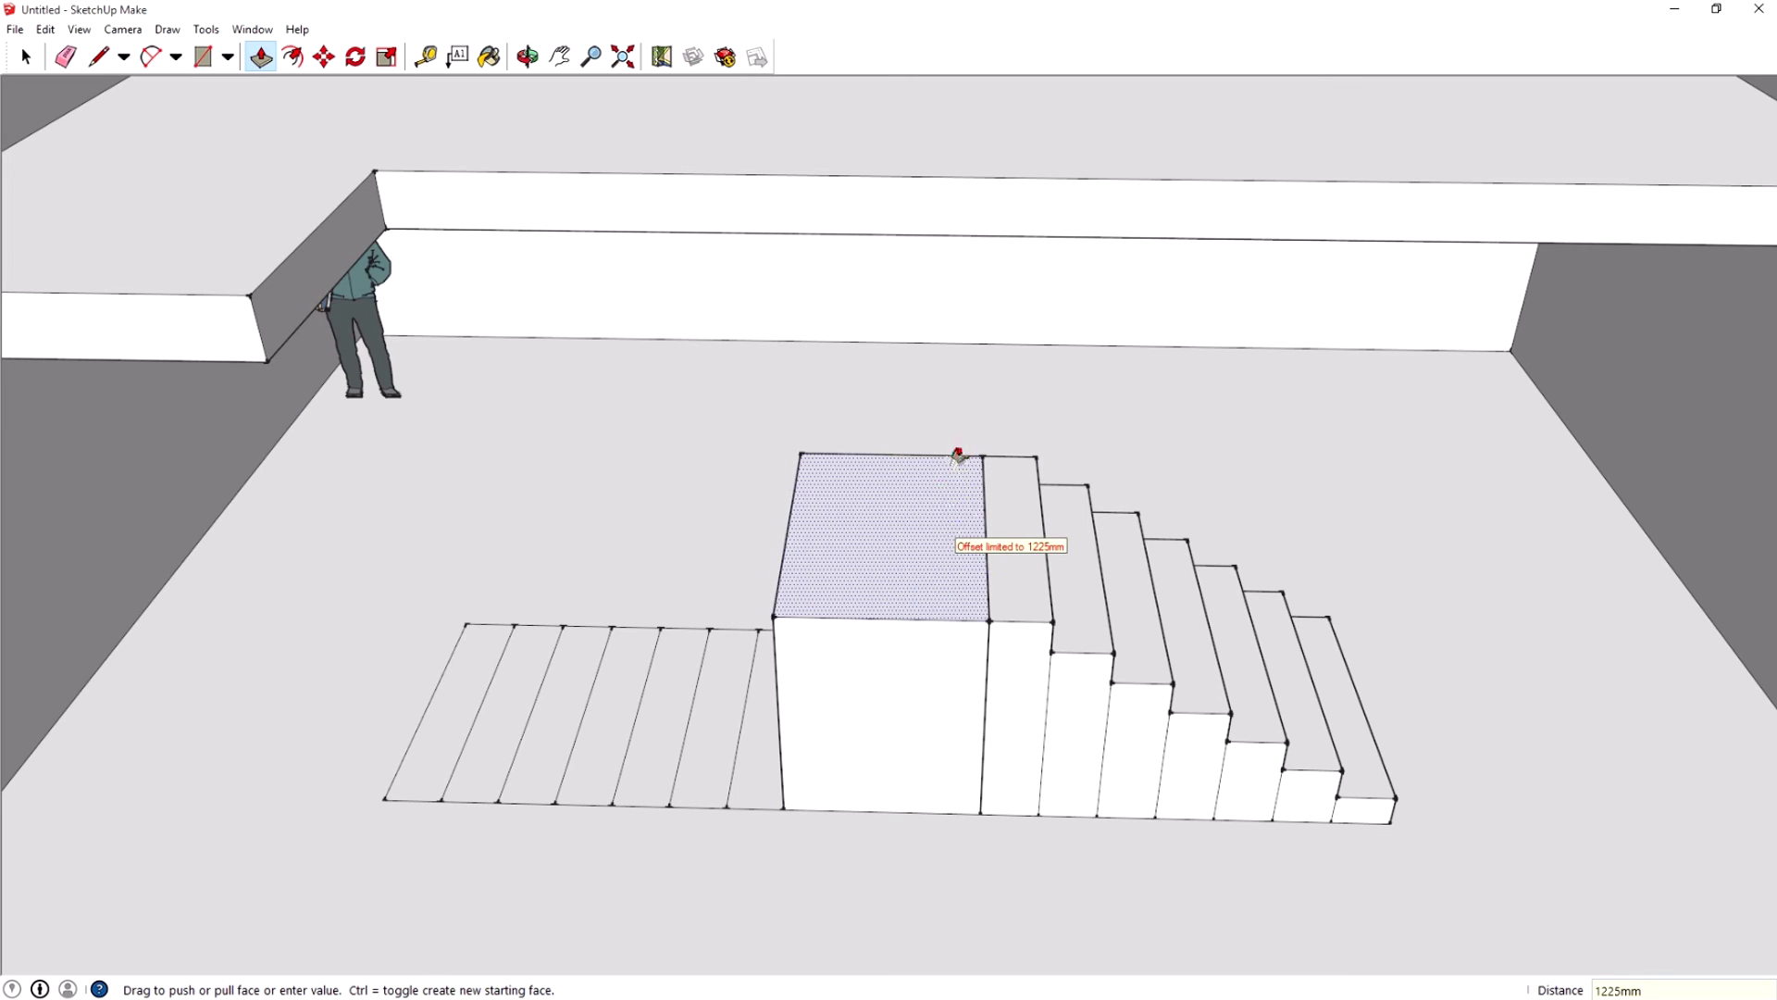
{"action": "left_click", "coordinate": [958, 456]}
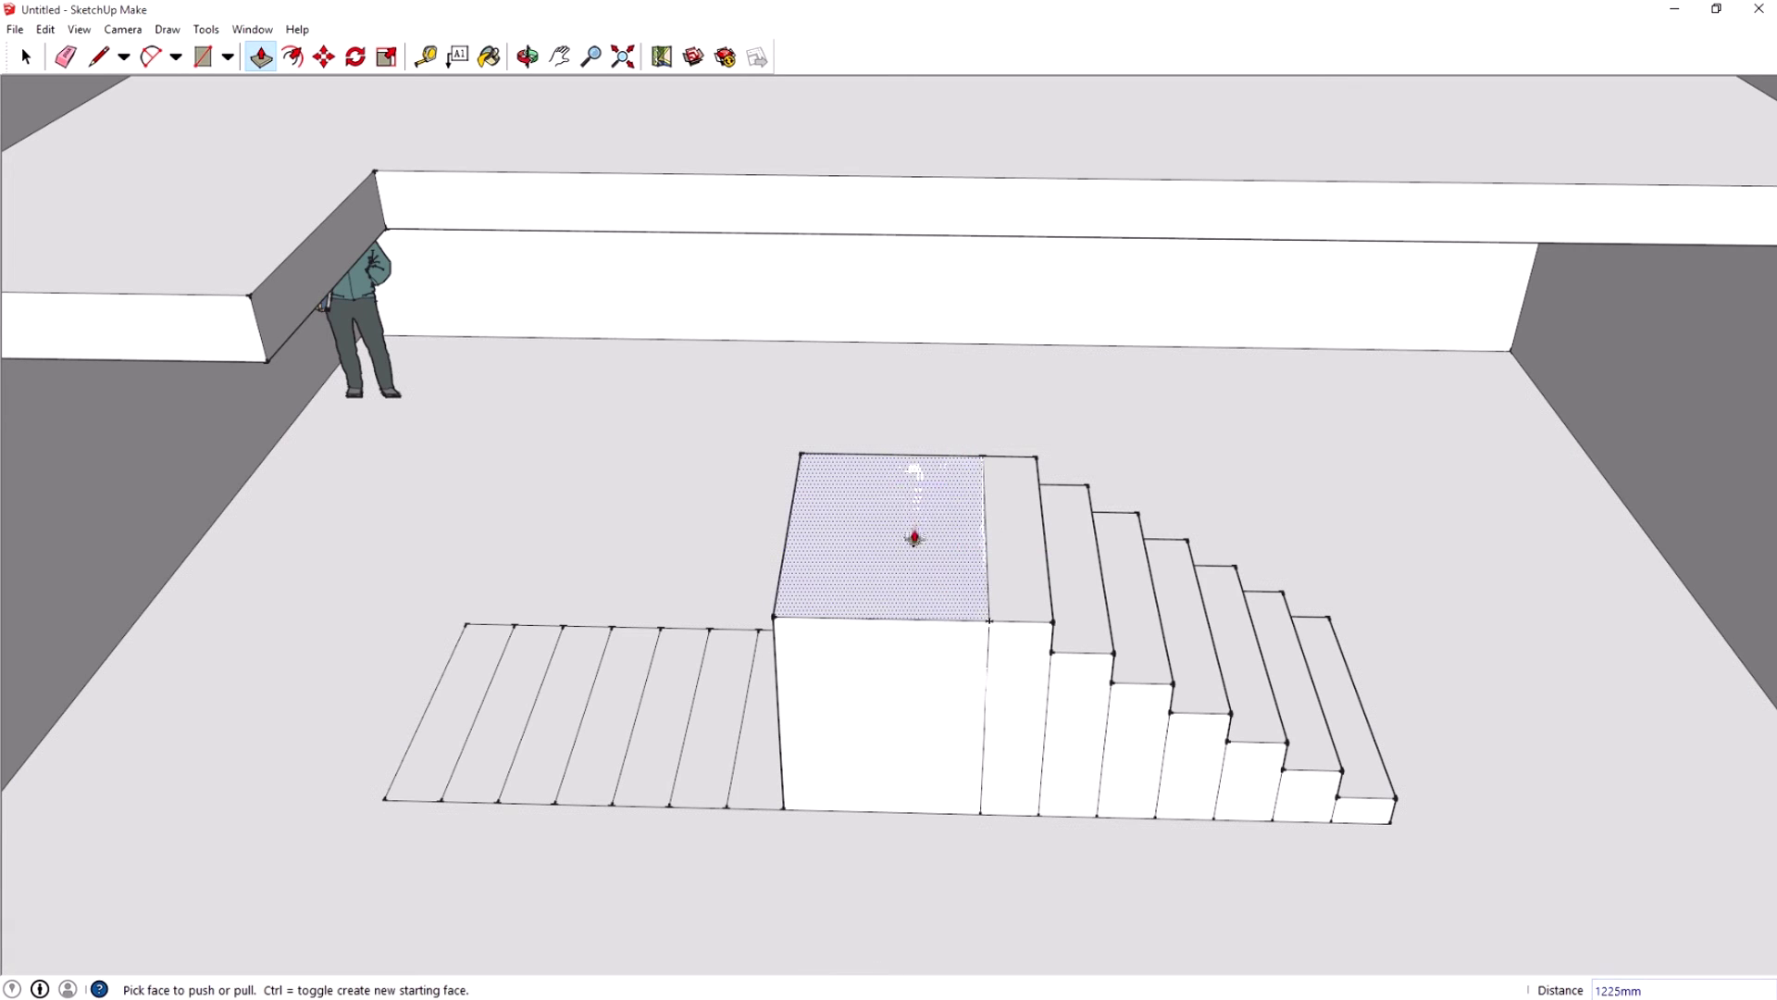
{"action": "left_click", "coordinate": [912, 537]}
{"action": "left_click", "coordinate": [926, 516]}
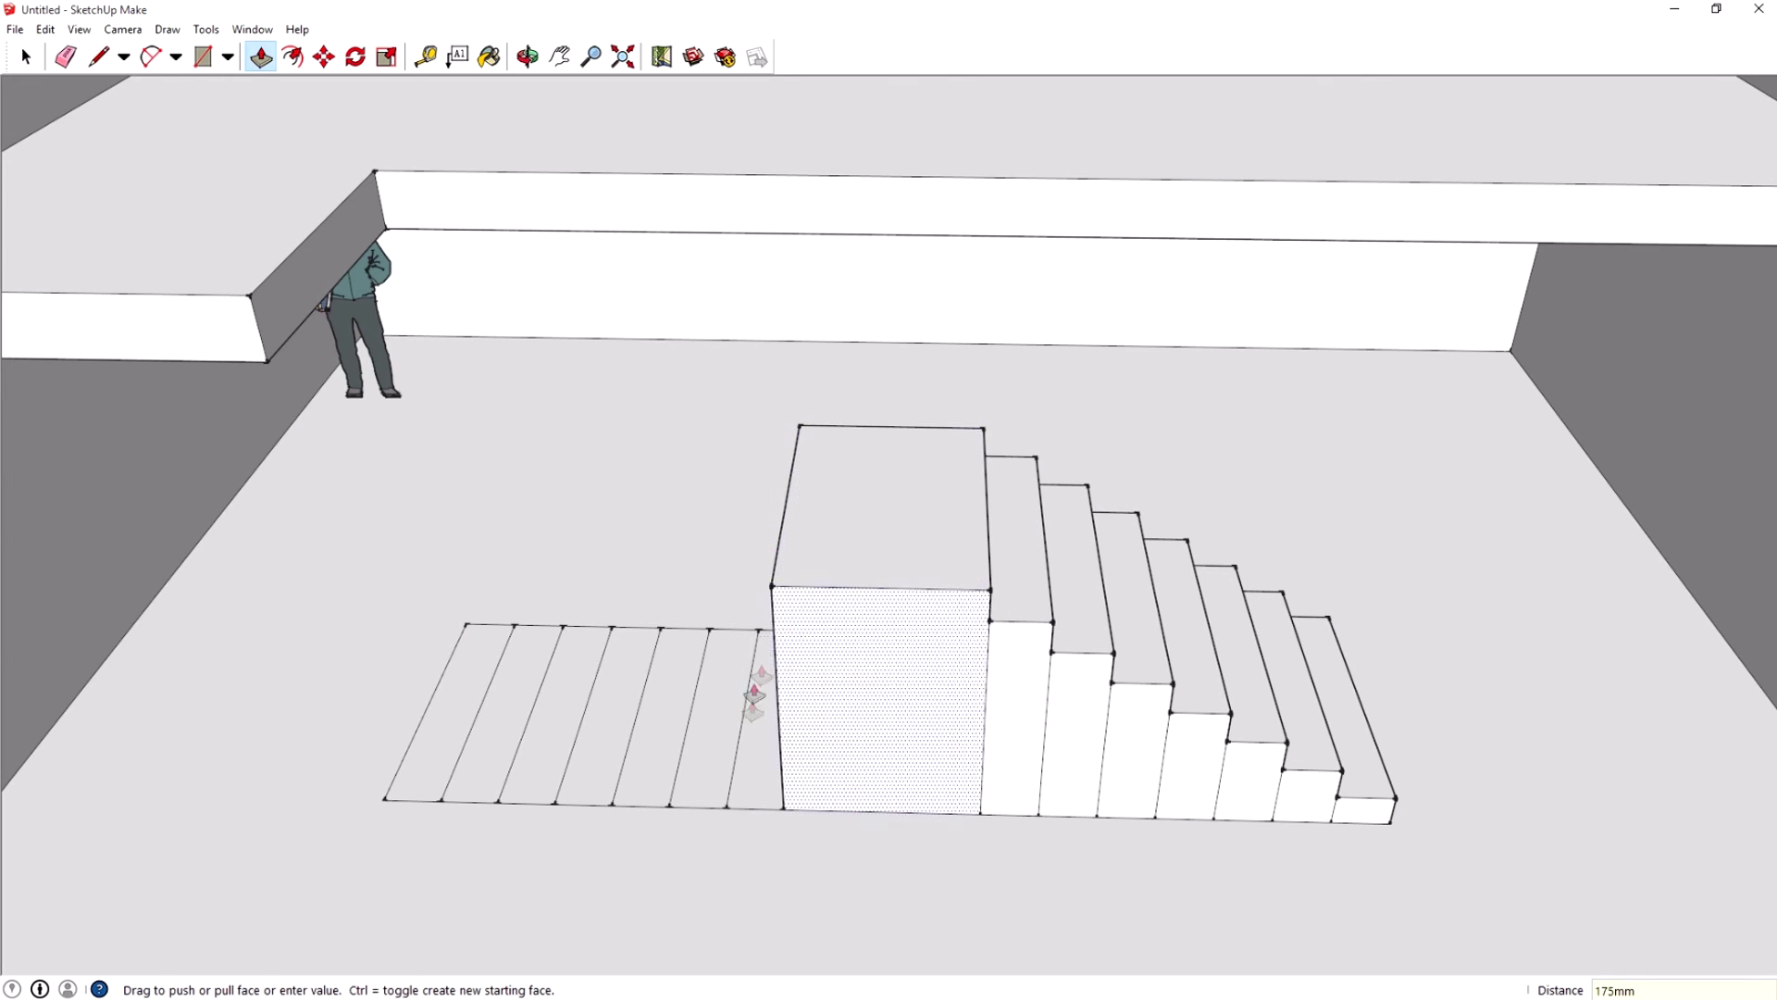
Pull up the first two treads of the left flight beyond the landing in successive 175 mm rises
{"action": "left_click", "coordinate": [753, 746]}
{"action": "left_click", "coordinate": [735, 486]}
{"action": "left_click", "coordinate": [737, 484]}
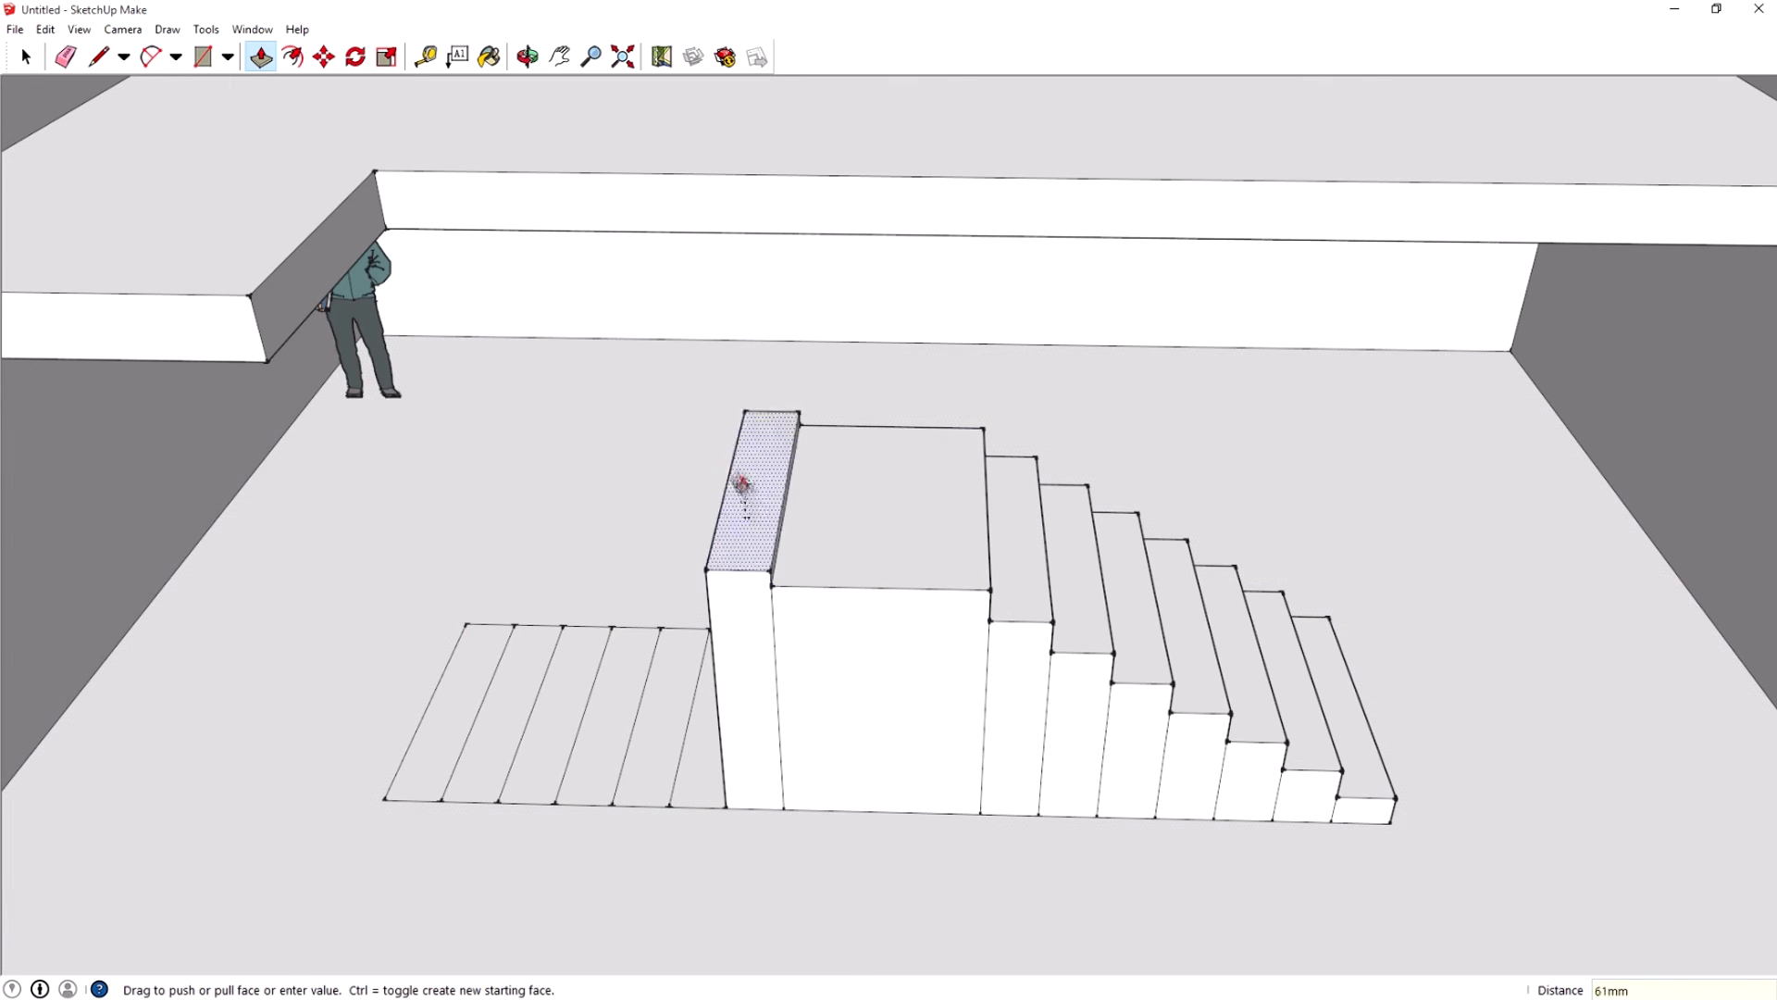
{"action": "left_click", "coordinate": [737, 476]}
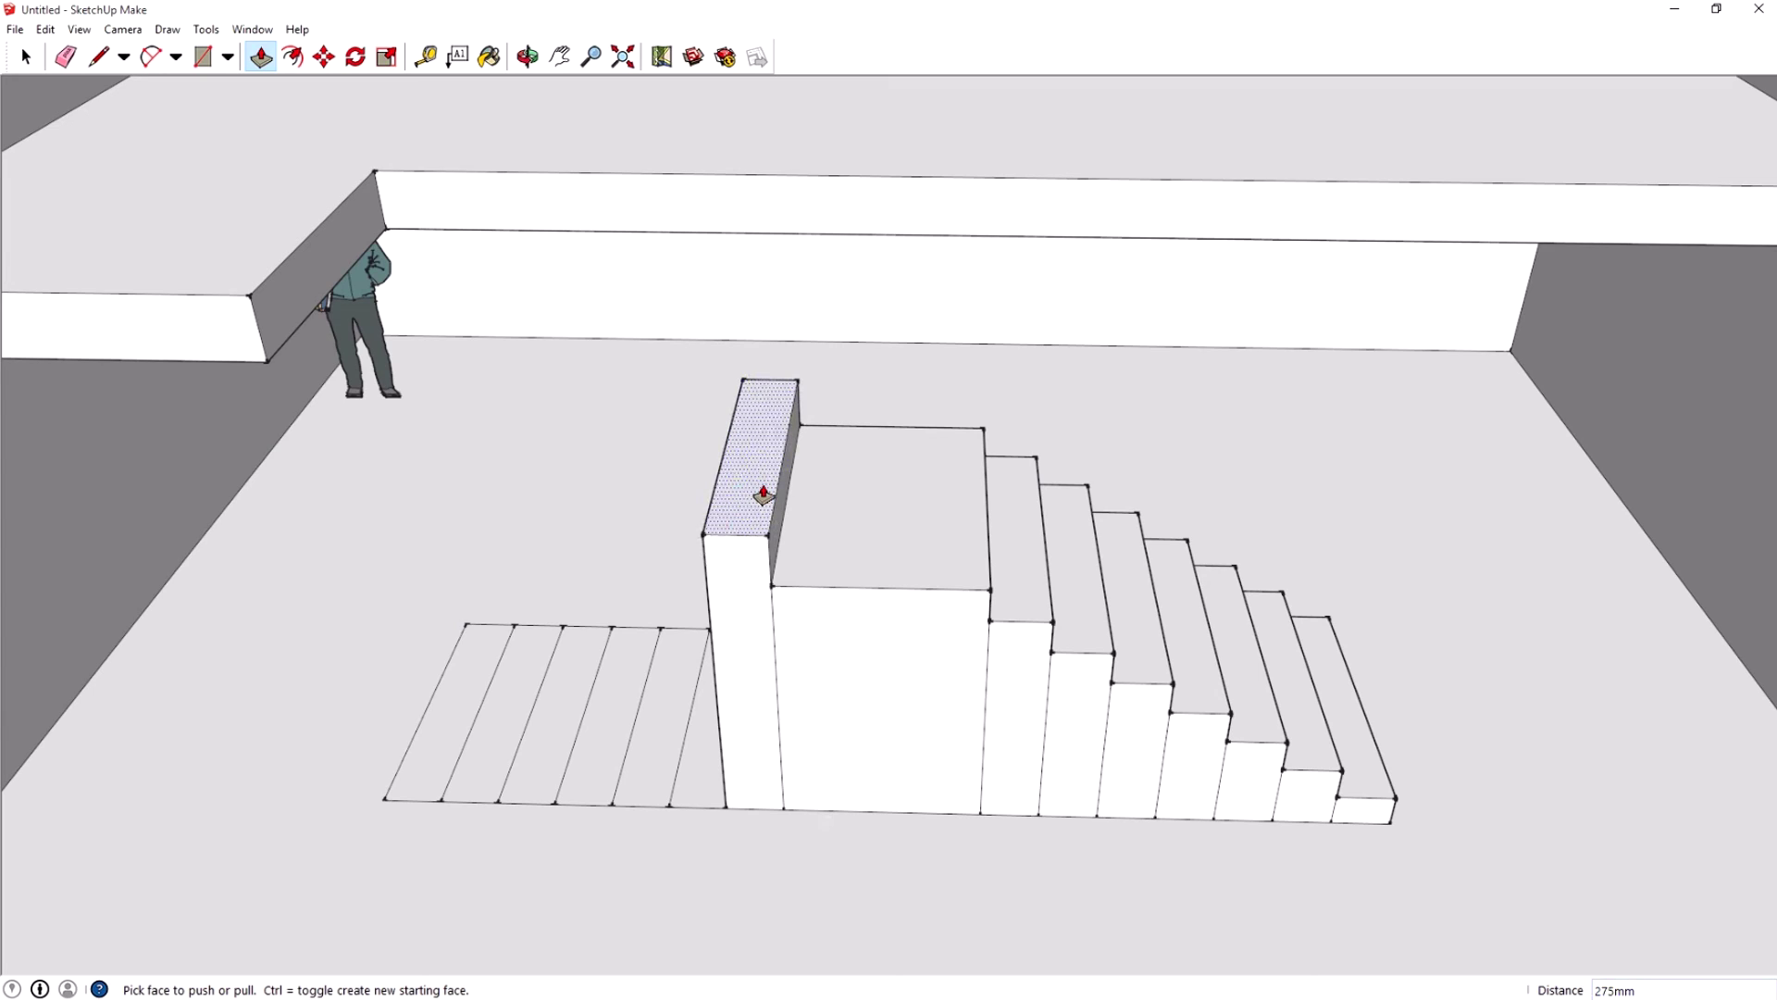
{"action": "left_click", "coordinate": [650, 535]}
{"action": "middle_click_drag", "start_coordinate": [651, 535], "coordinate": [907, 490]}
{"action": "left_click", "coordinate": [754, 743]}
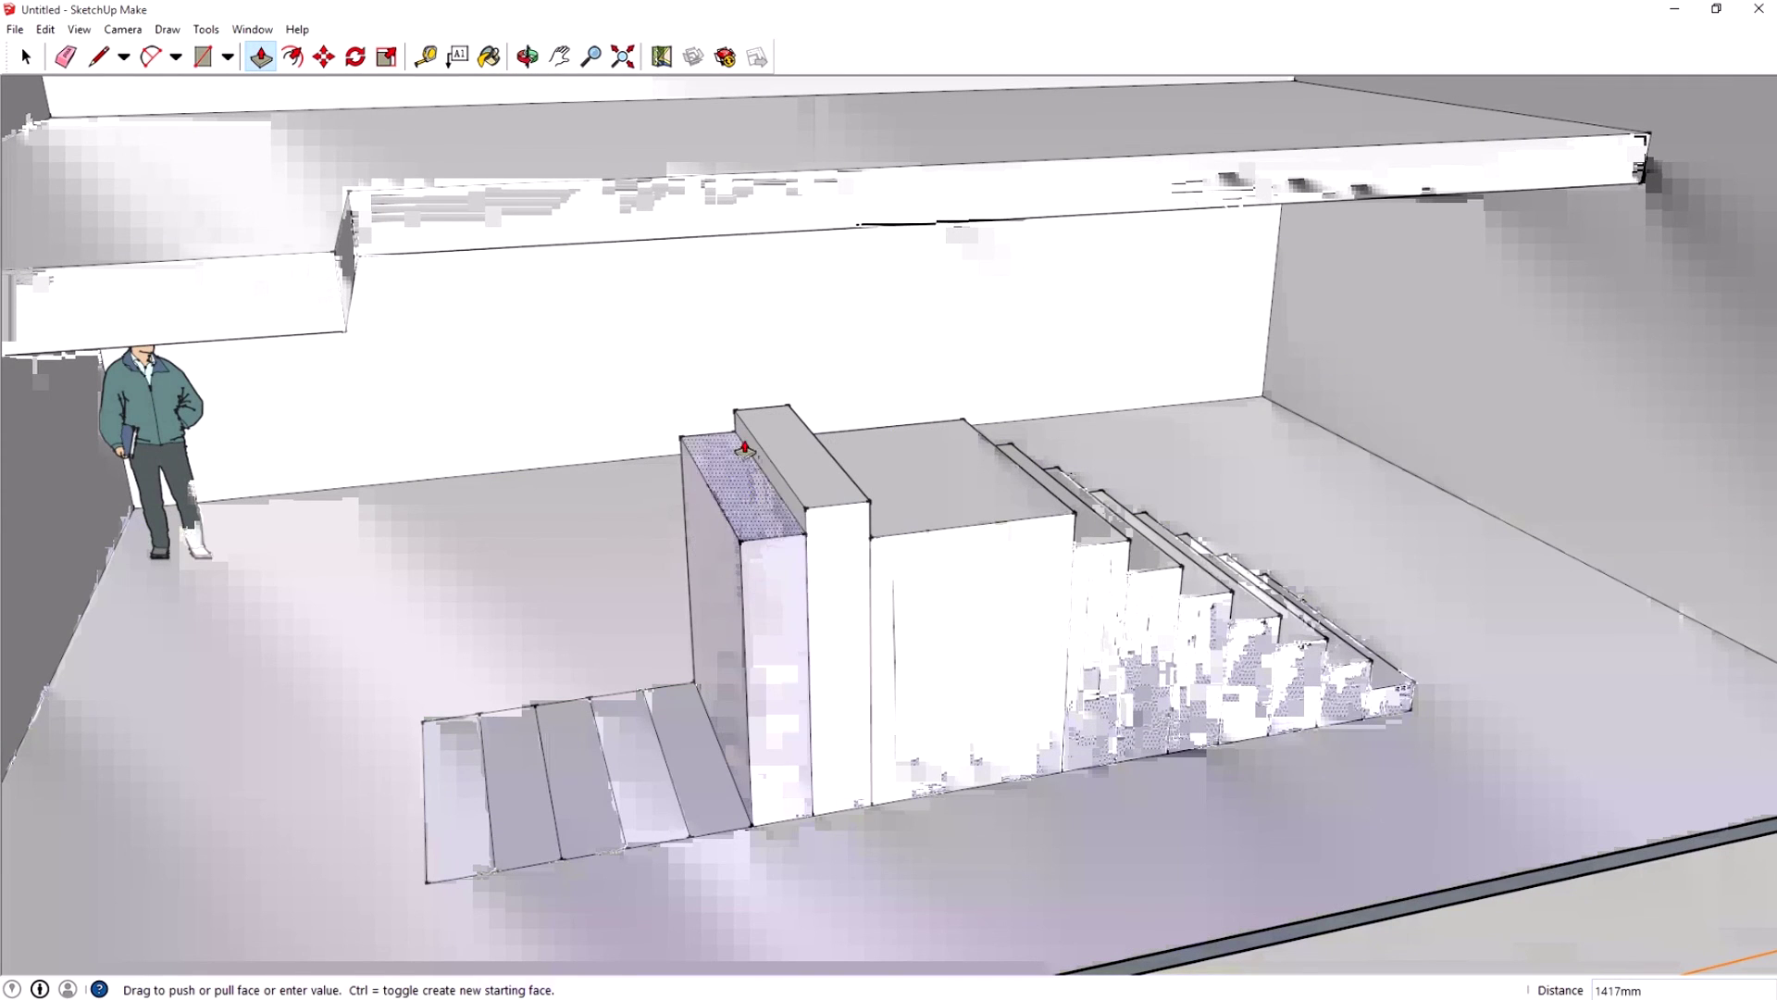
{"action": "left_click", "coordinate": [731, 389]}
{"action": "left_click", "coordinate": [734, 444]}
{"action": "left_click", "coordinate": [734, 439]}
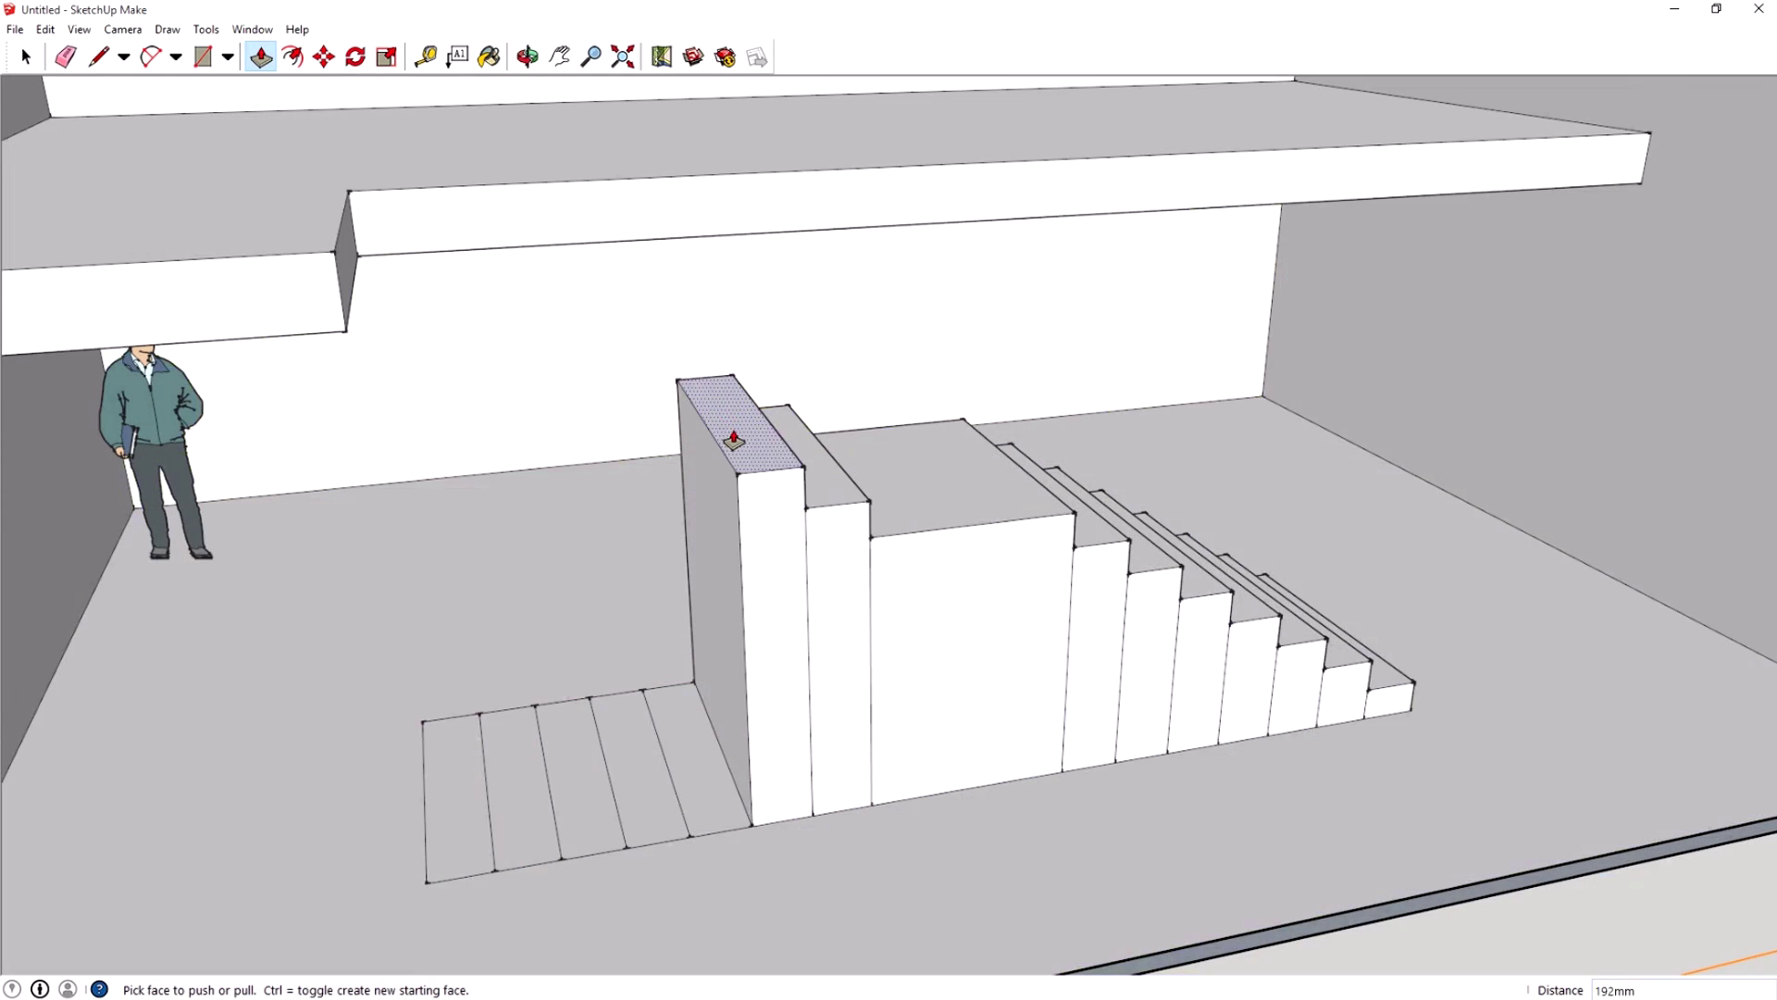
{"action": "left_click", "coordinate": [682, 722]}
{"action": "left_click", "coordinate": [683, 722]}
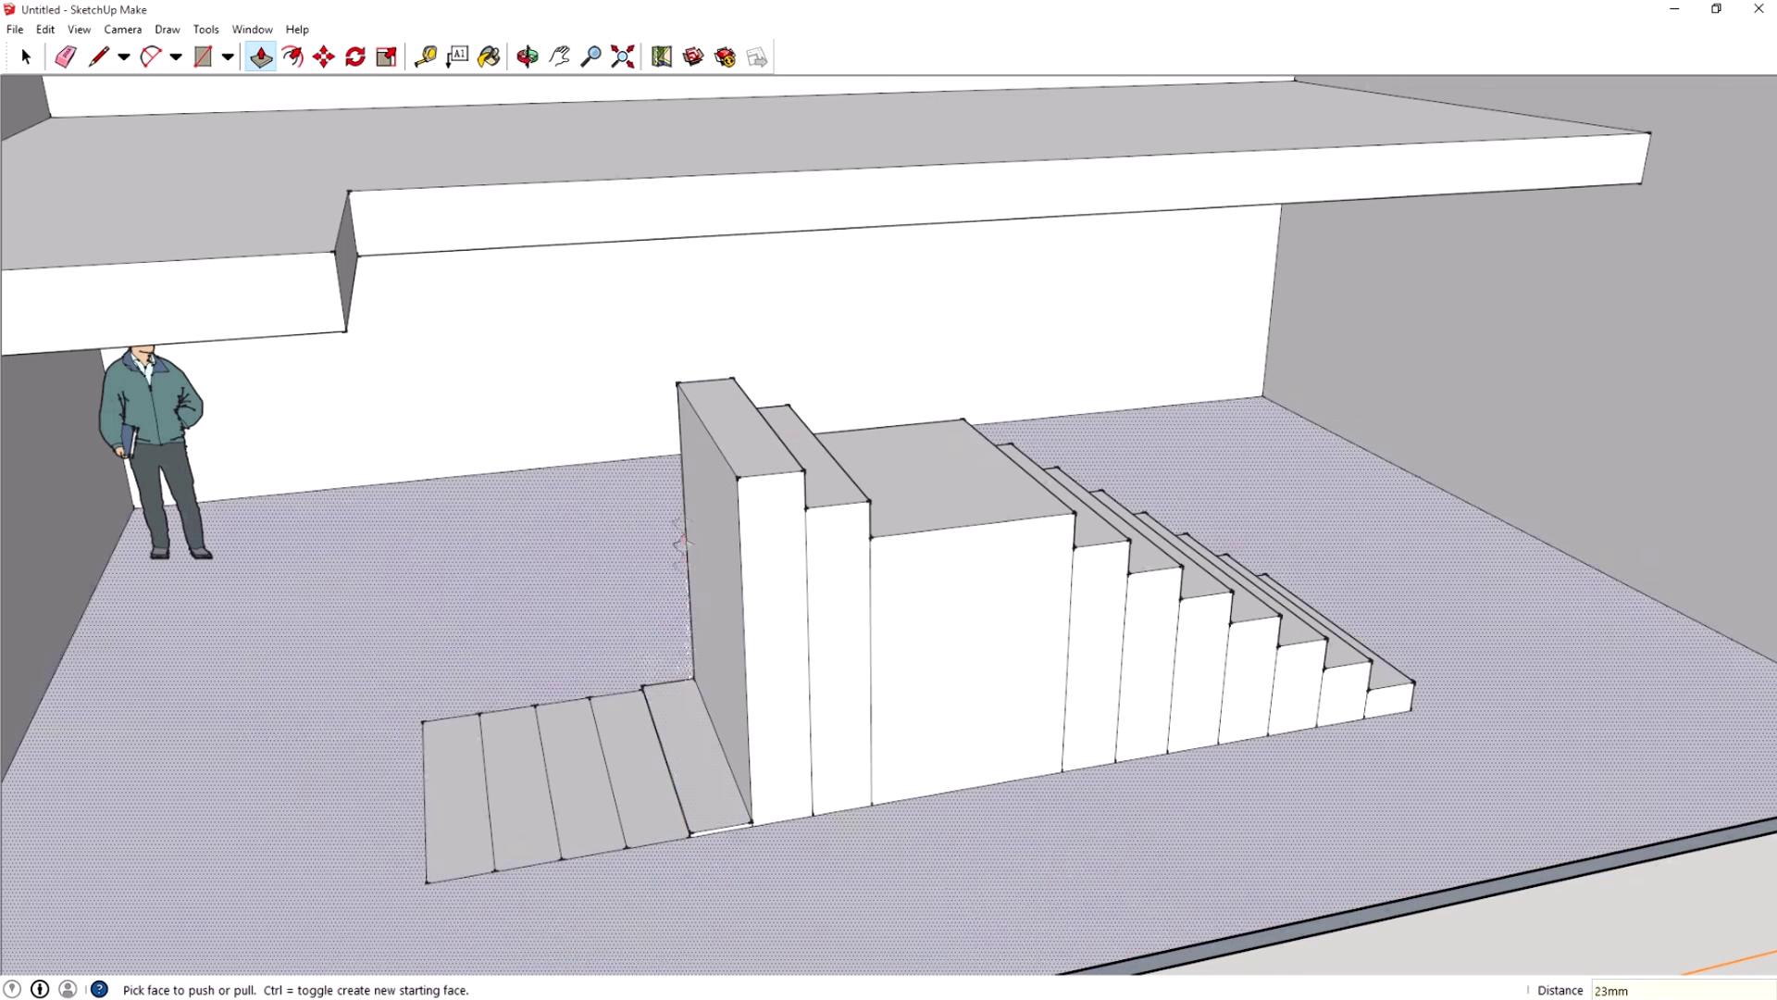
{"action": "left_click", "coordinate": [690, 720]}
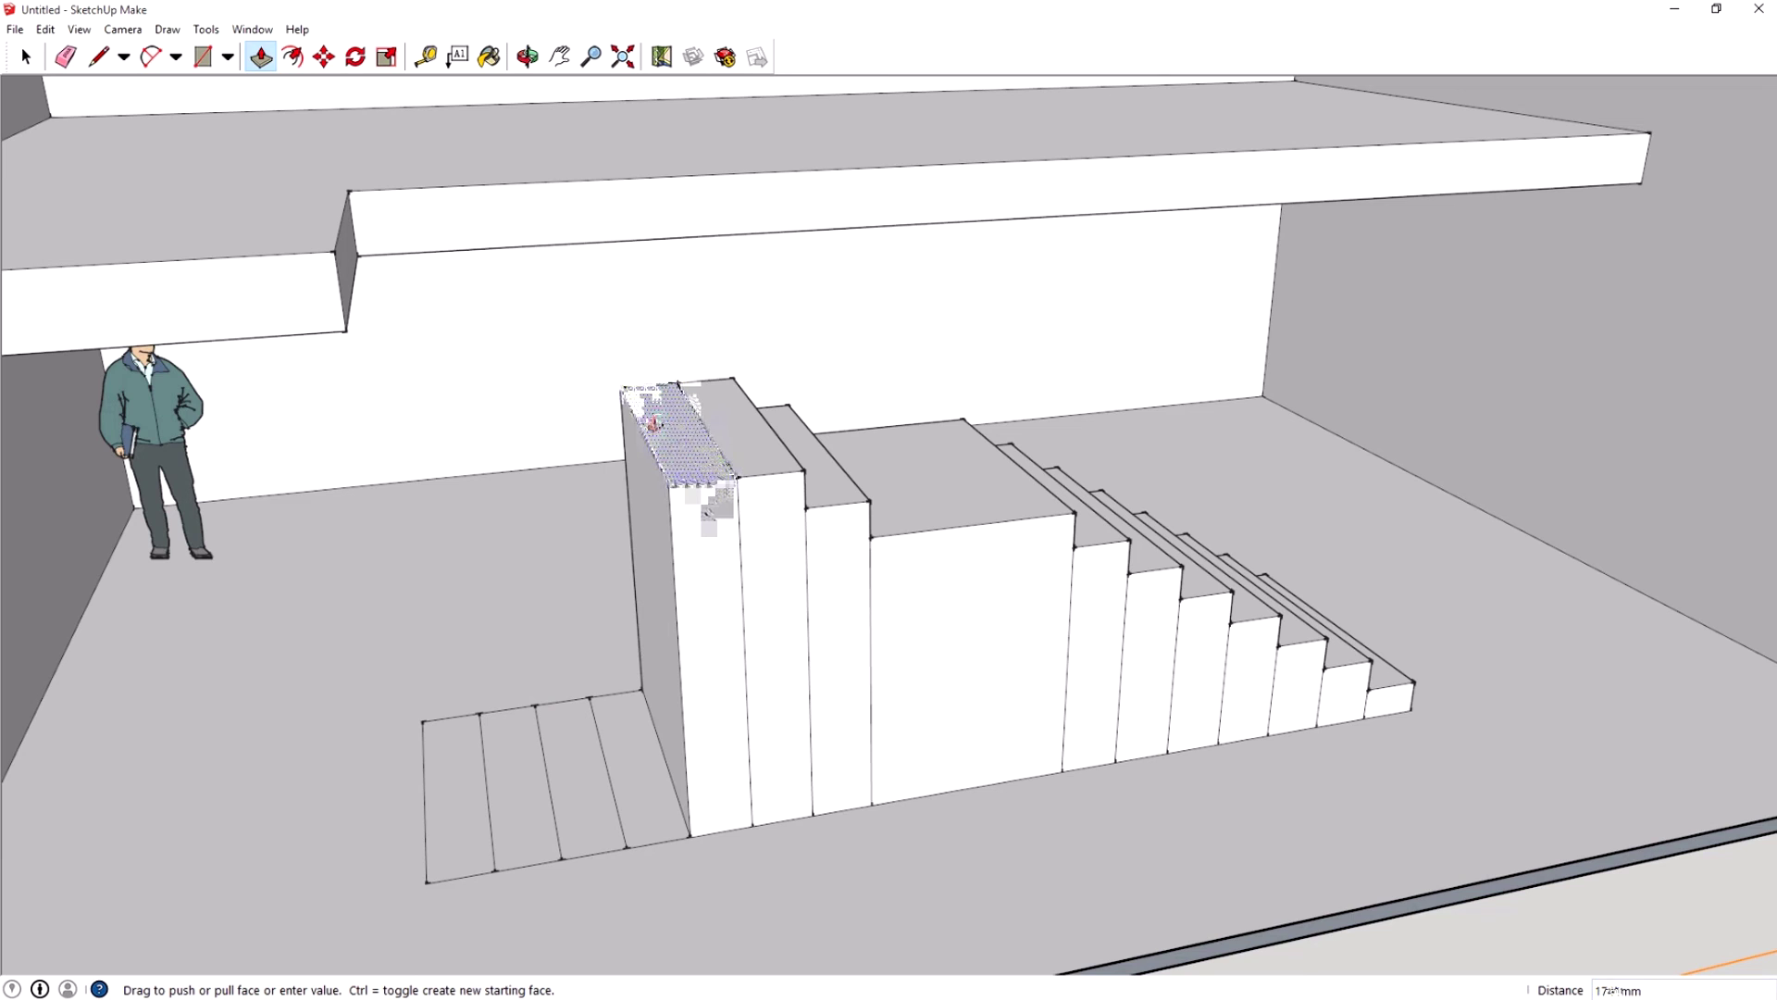
{"action": "left_click", "coordinate": [650, 424]}
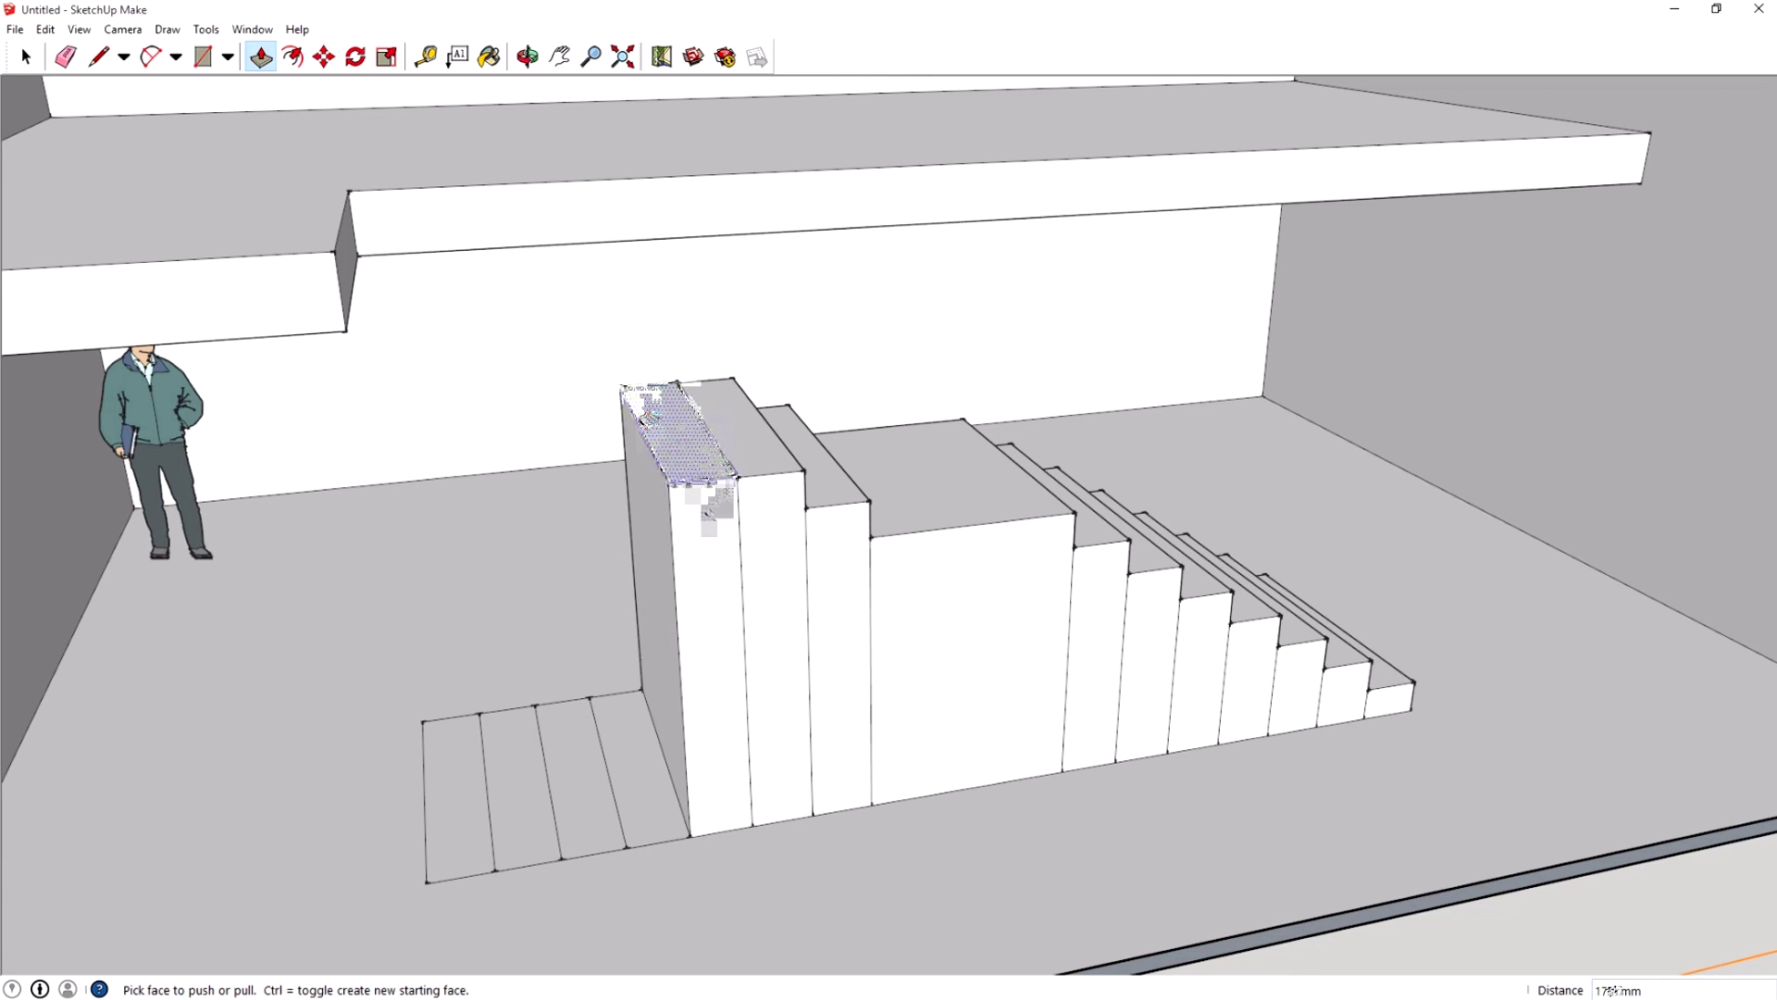
{"action": "key", "text": "ctrl+z"}
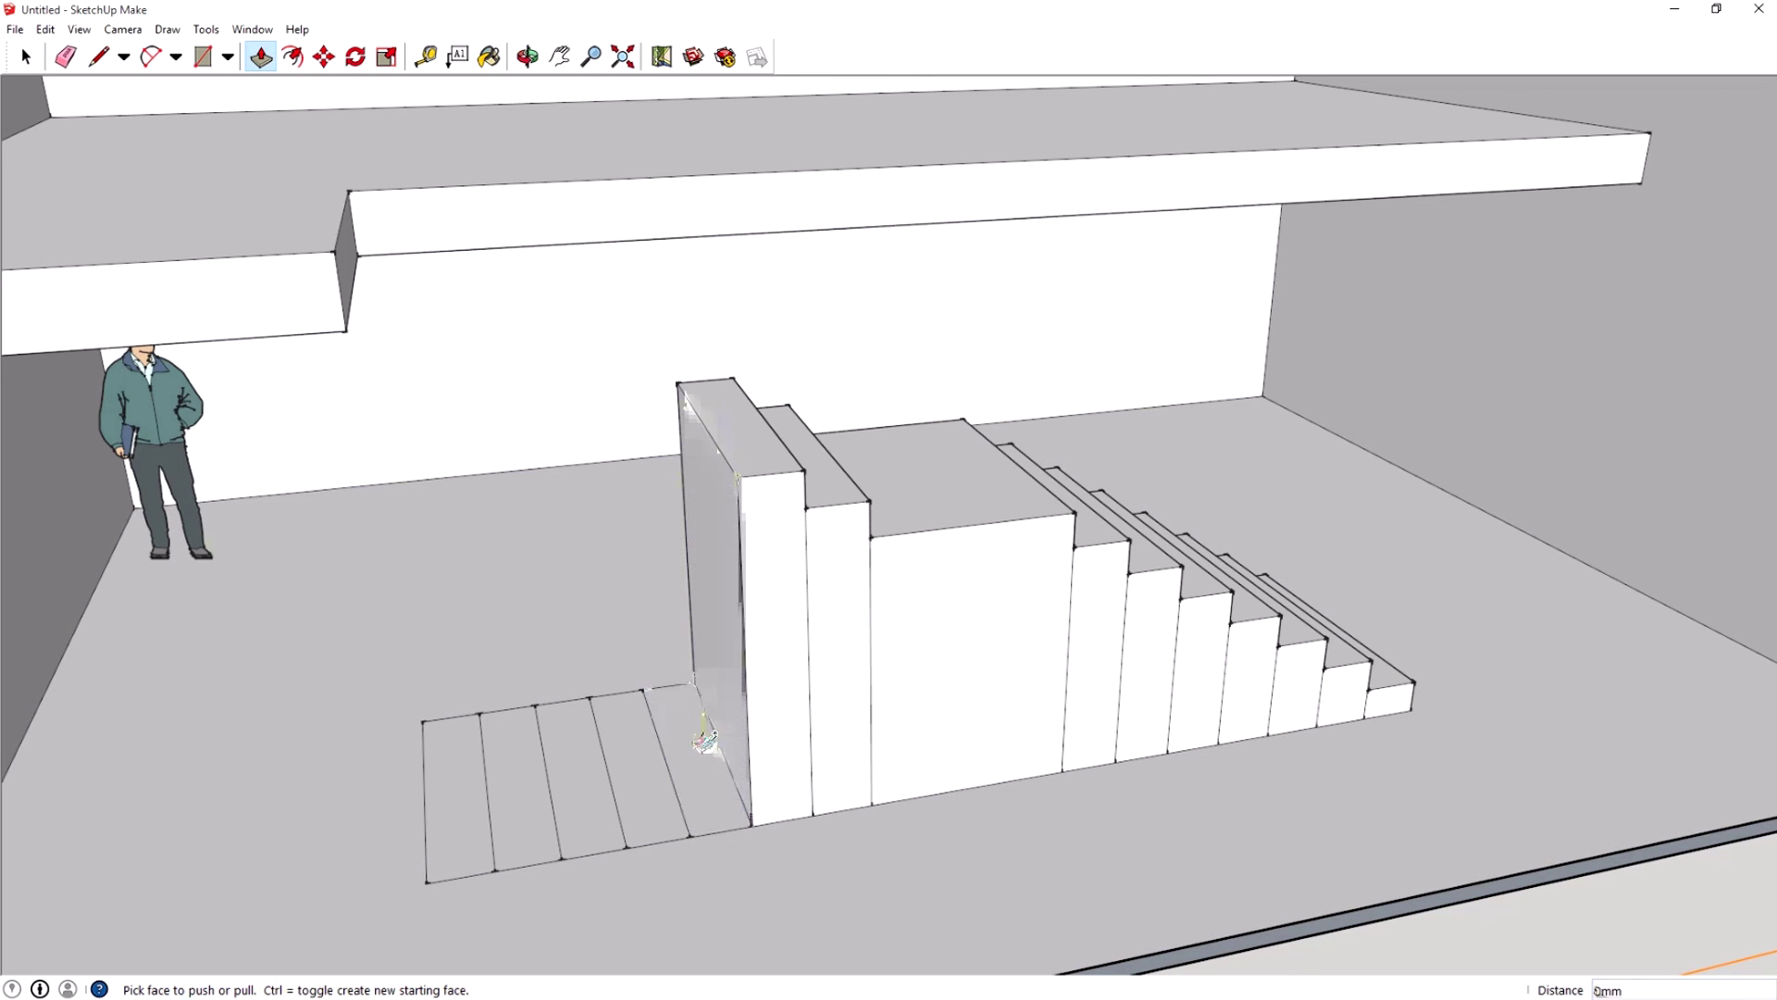
Pull up the third and fourth treads of the left flight, each 175 mm higher than the tread before it
{"action": "left_click", "coordinate": [703, 765]}
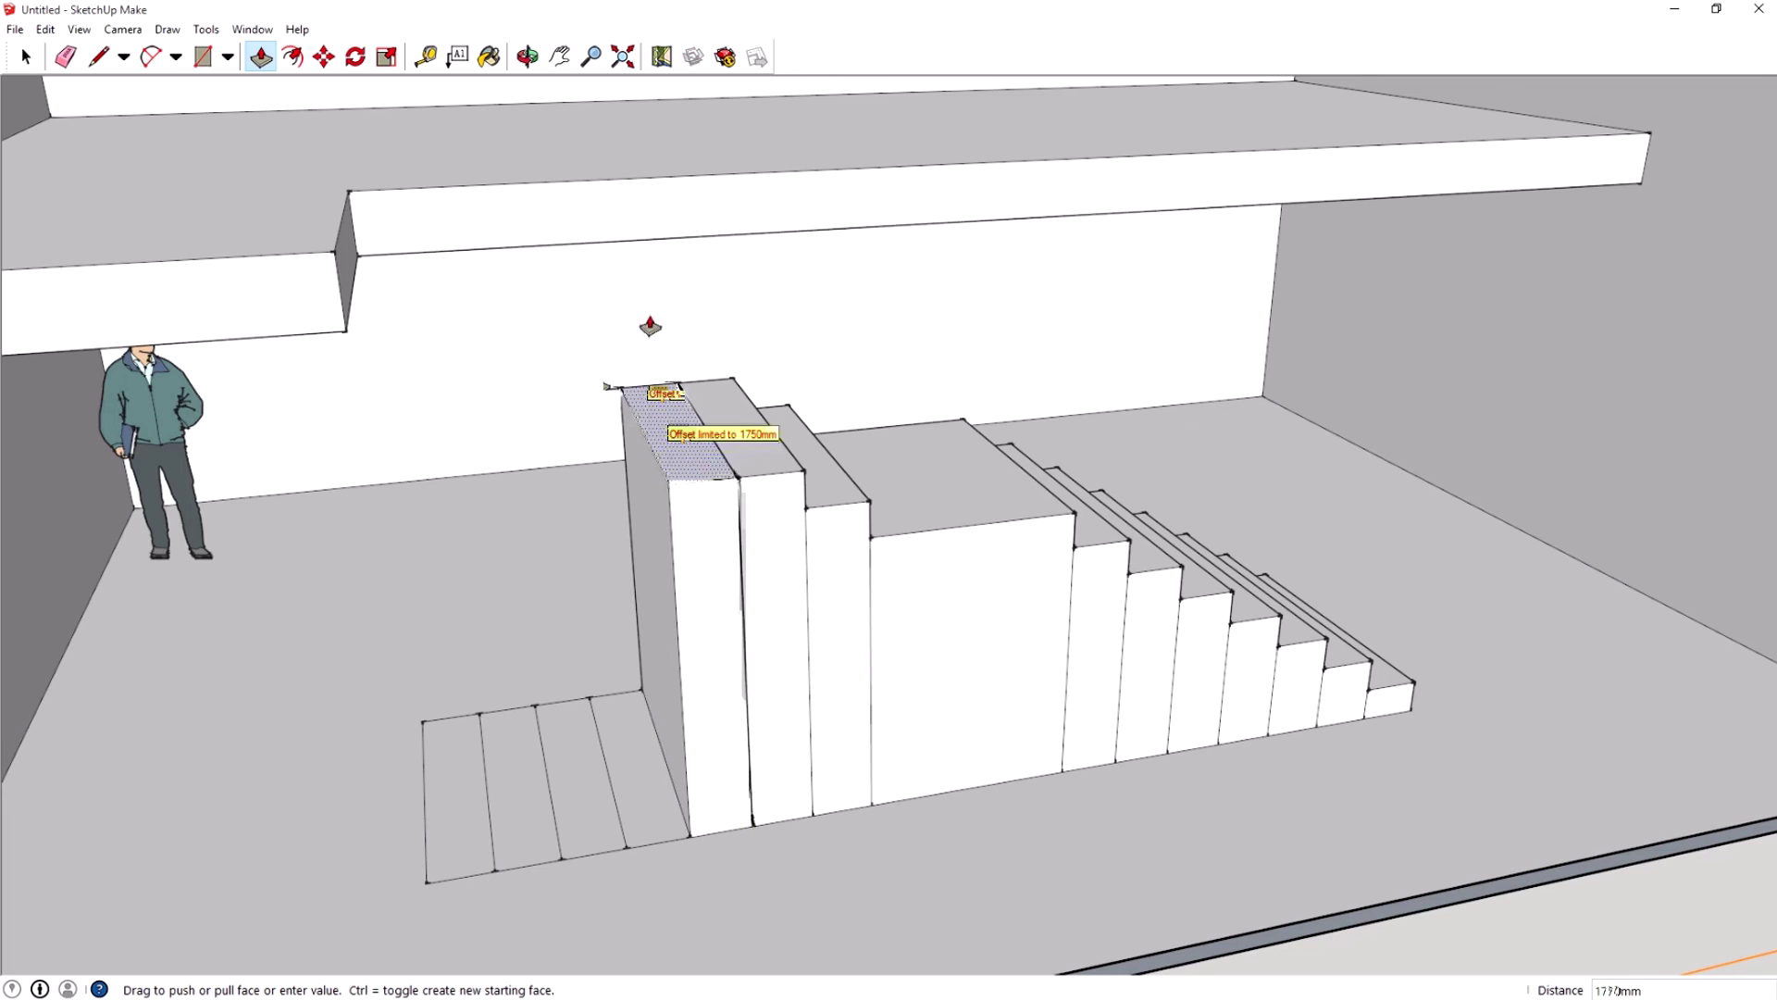
{"action": "left_click", "coordinate": [693, 422]}
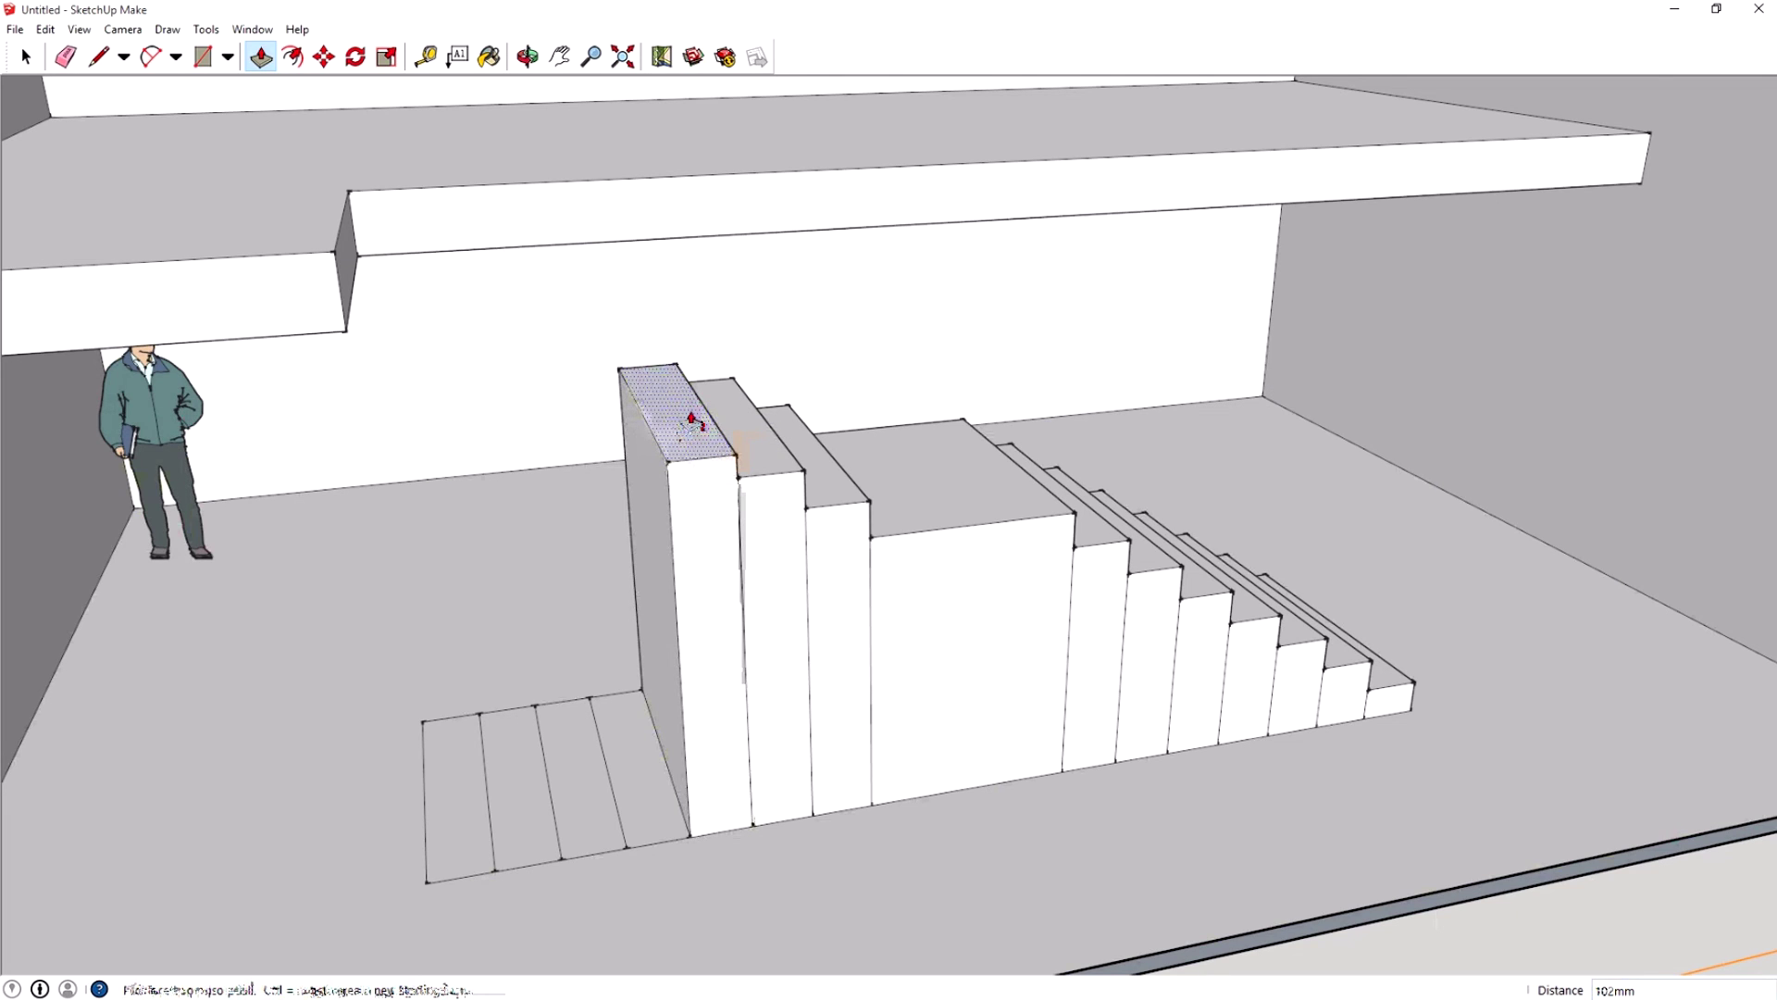
{"action": "left_click", "coordinate": [607, 754]}
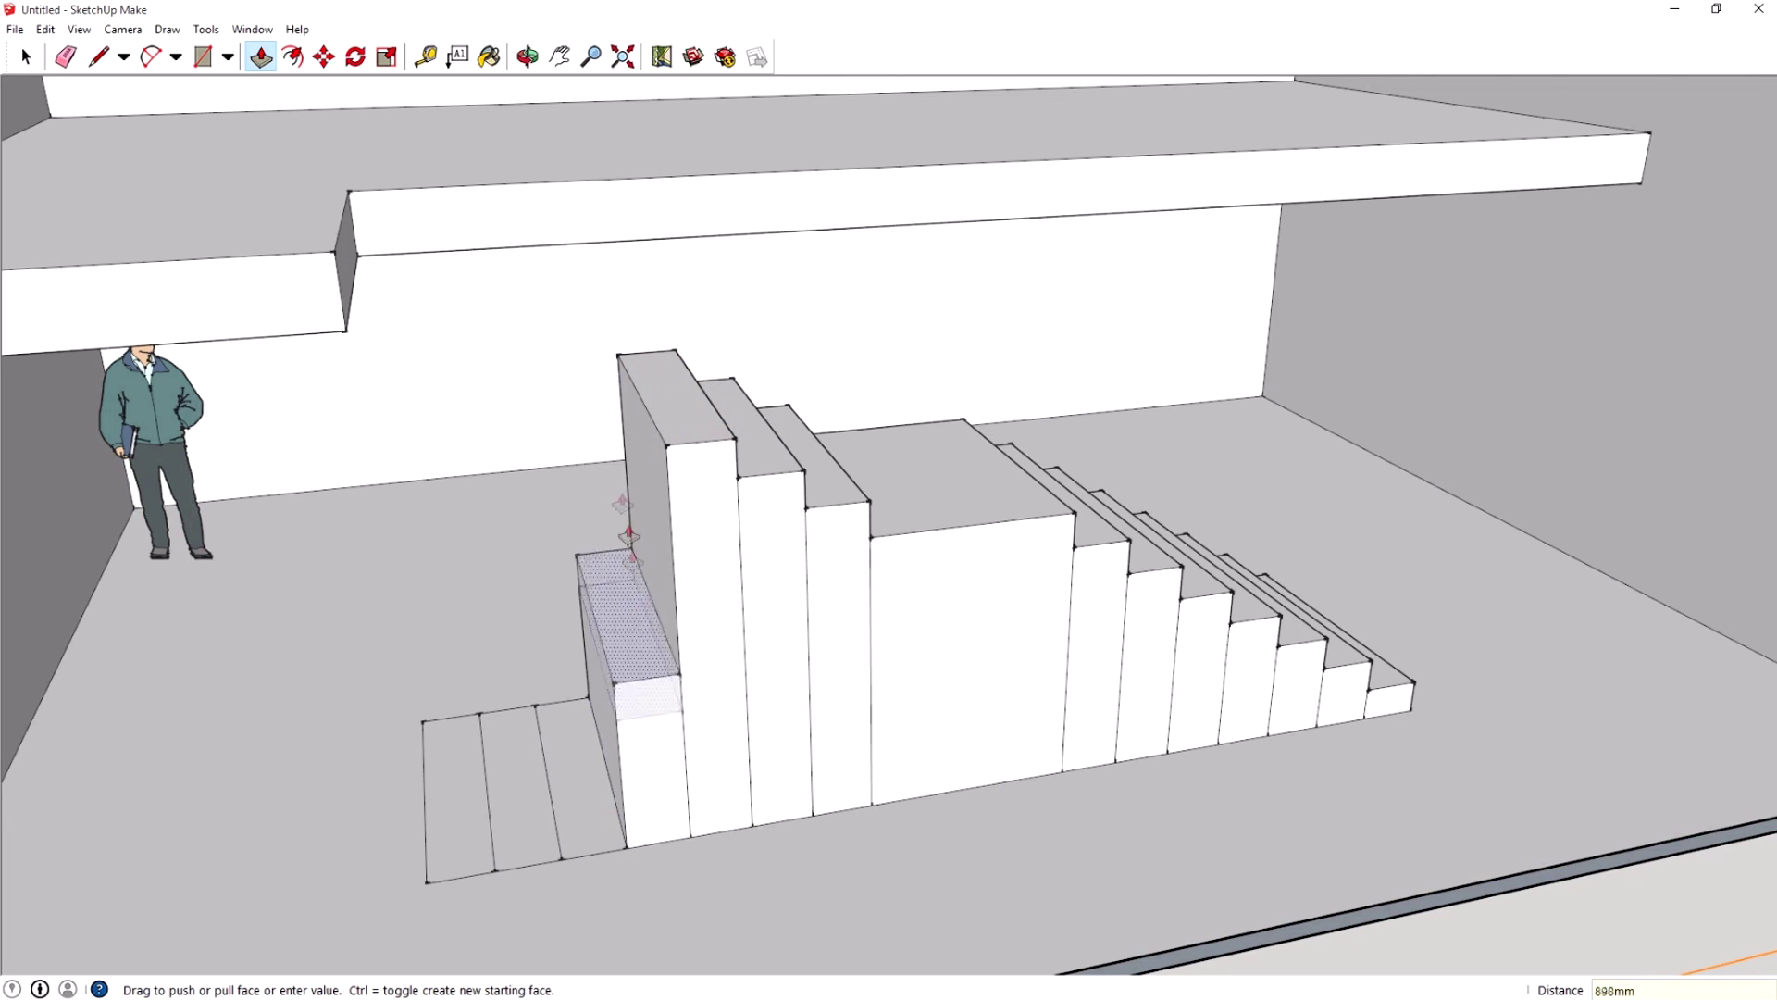
{"action": "left_click", "coordinate": [599, 319]}
{"action": "left_click", "coordinate": [604, 428]}
{"action": "left_click", "coordinate": [599, 372]}
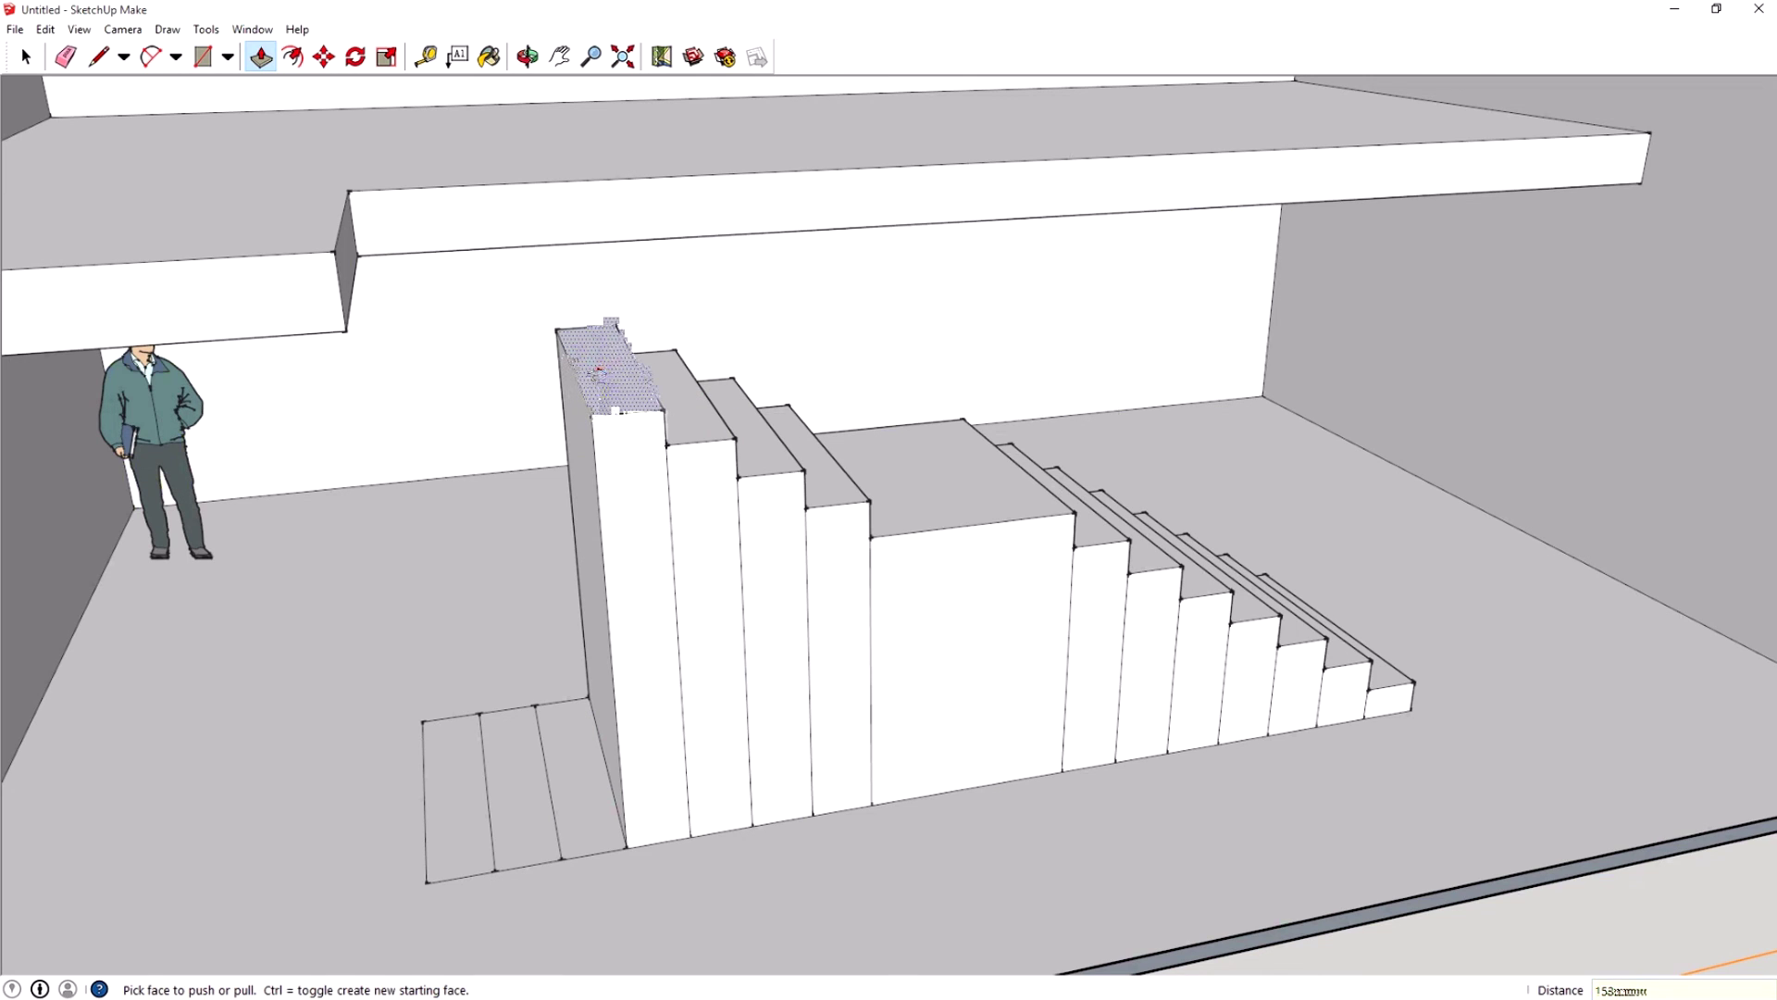
Pull up the fifth tread of the left flight to 175 mm above the fourth
{"action": "left_click", "coordinate": [578, 741]}
{"action": "left_click", "coordinate": [525, 302]}
{"action": "left_click", "coordinate": [552, 379]}
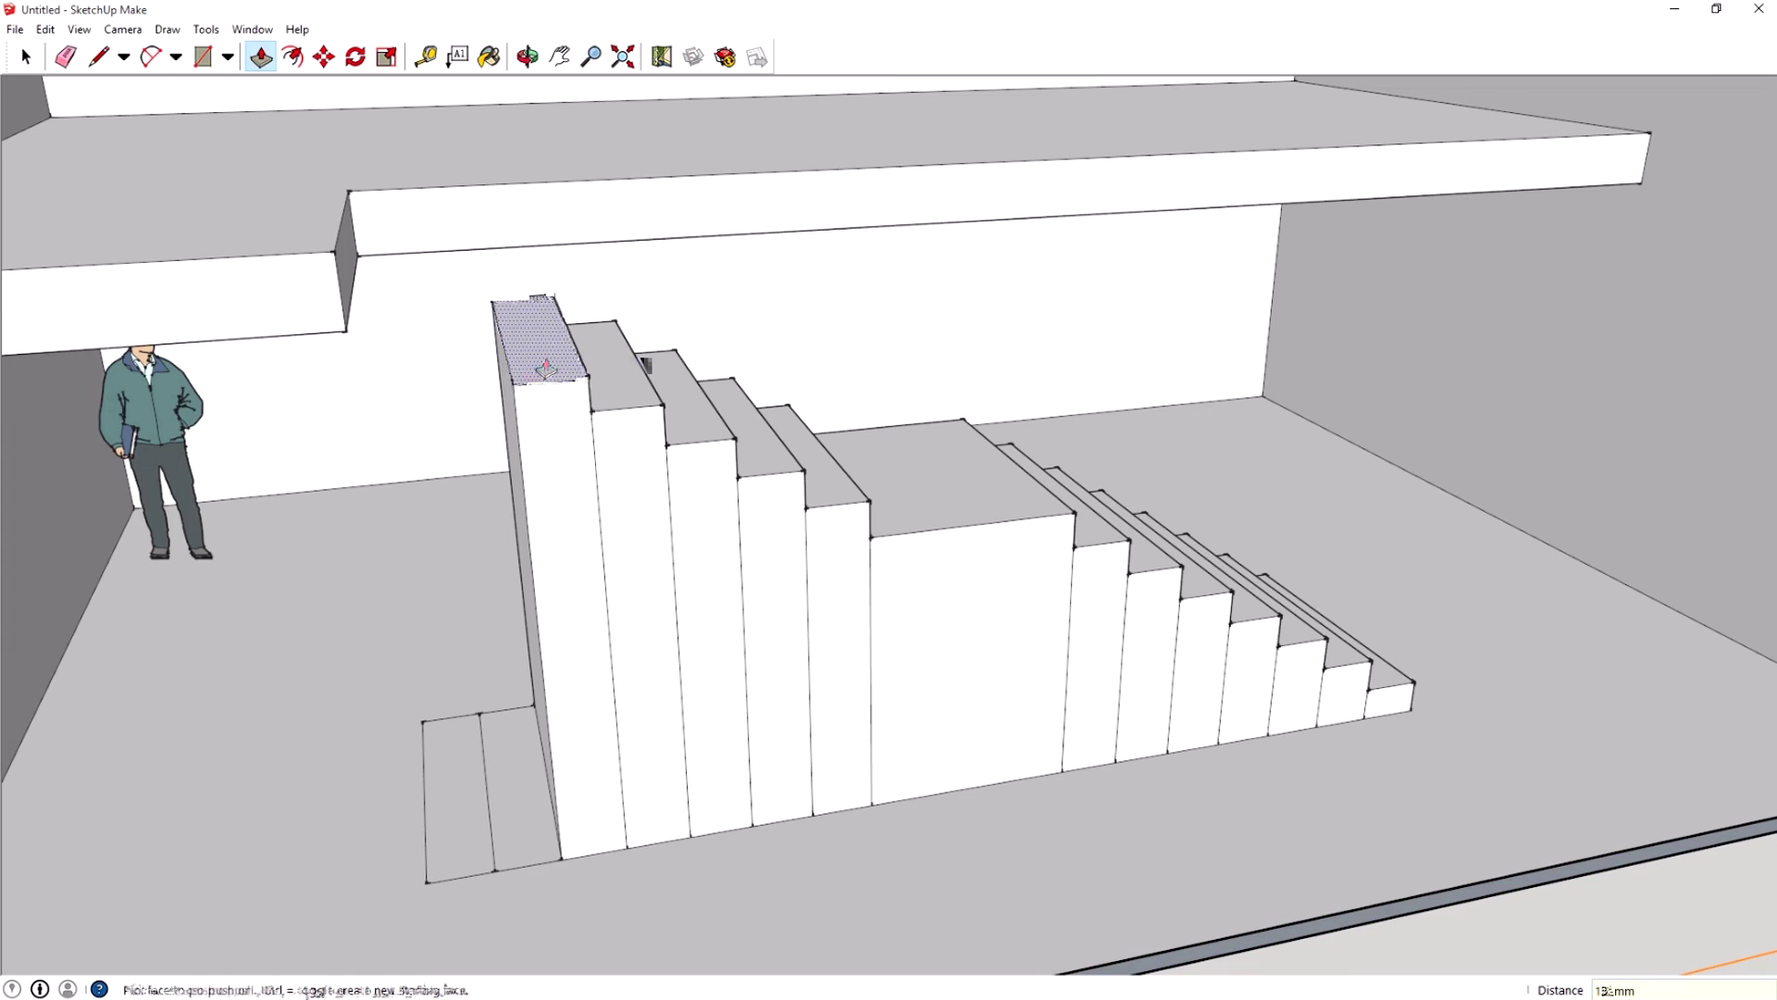
{"action": "left_click", "coordinate": [548, 368]}
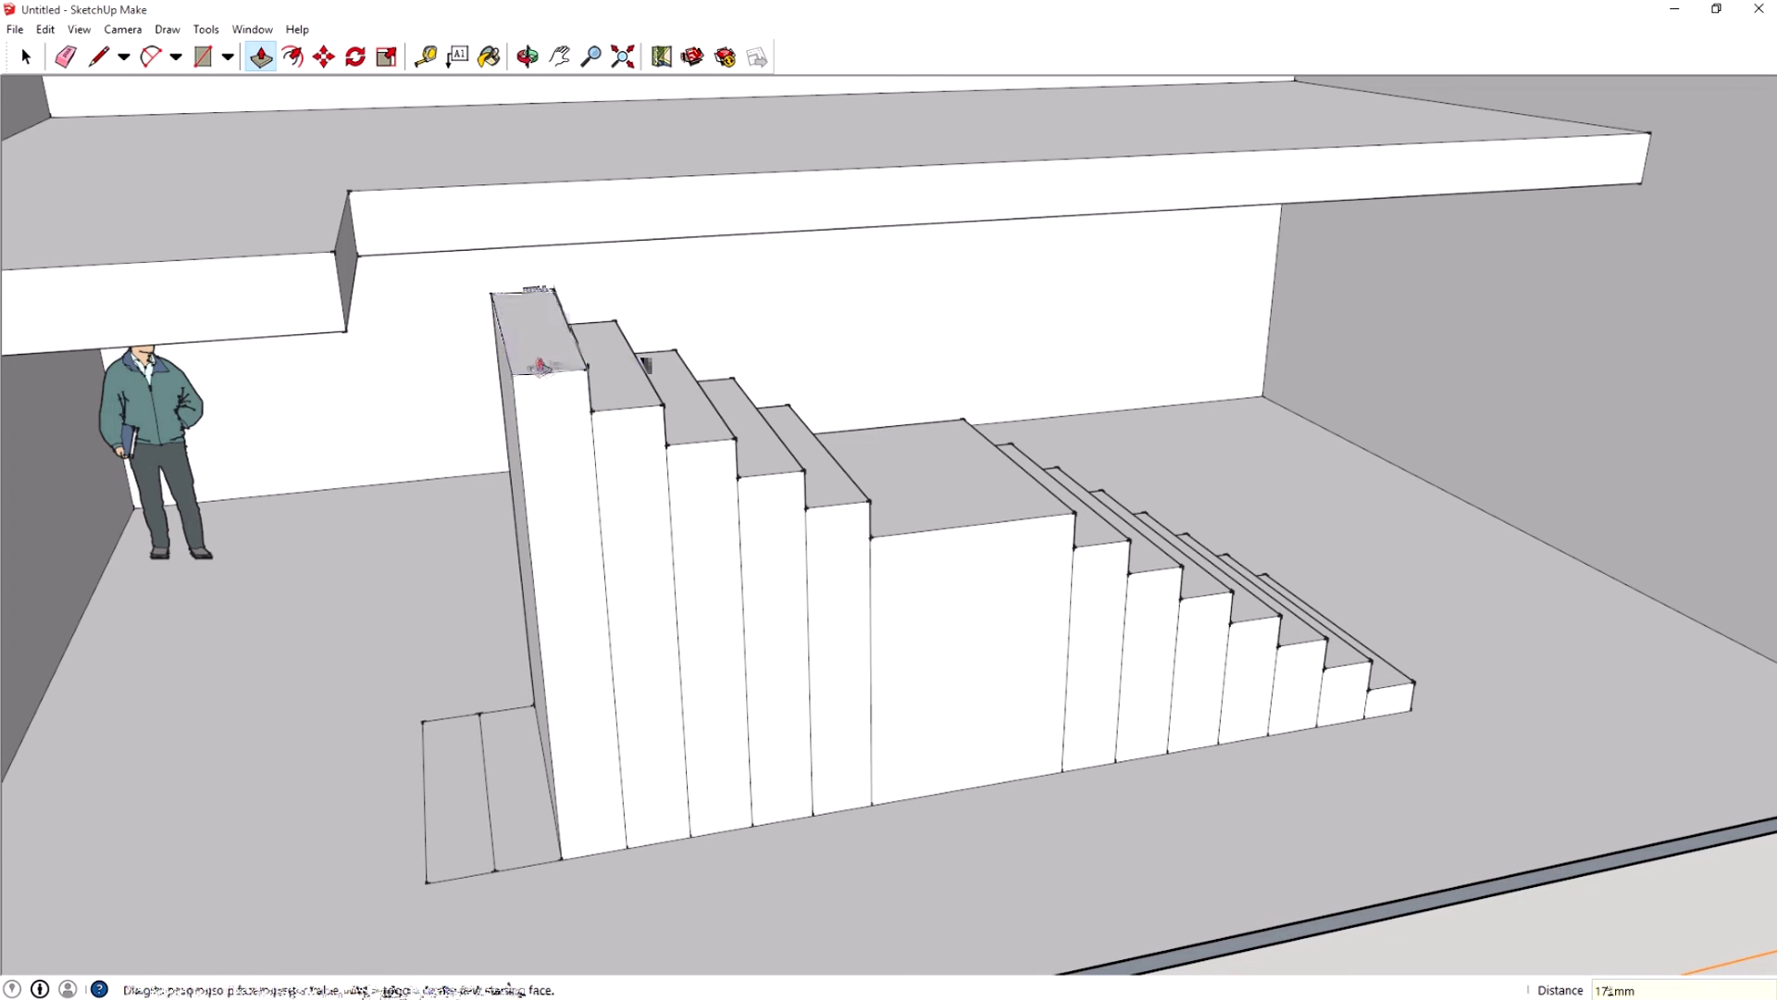
{"action": "left_click", "coordinate": [515, 753]}
{"action": "left_click", "coordinate": [455, 379]}
{"action": "left_click", "coordinate": [458, 316]}
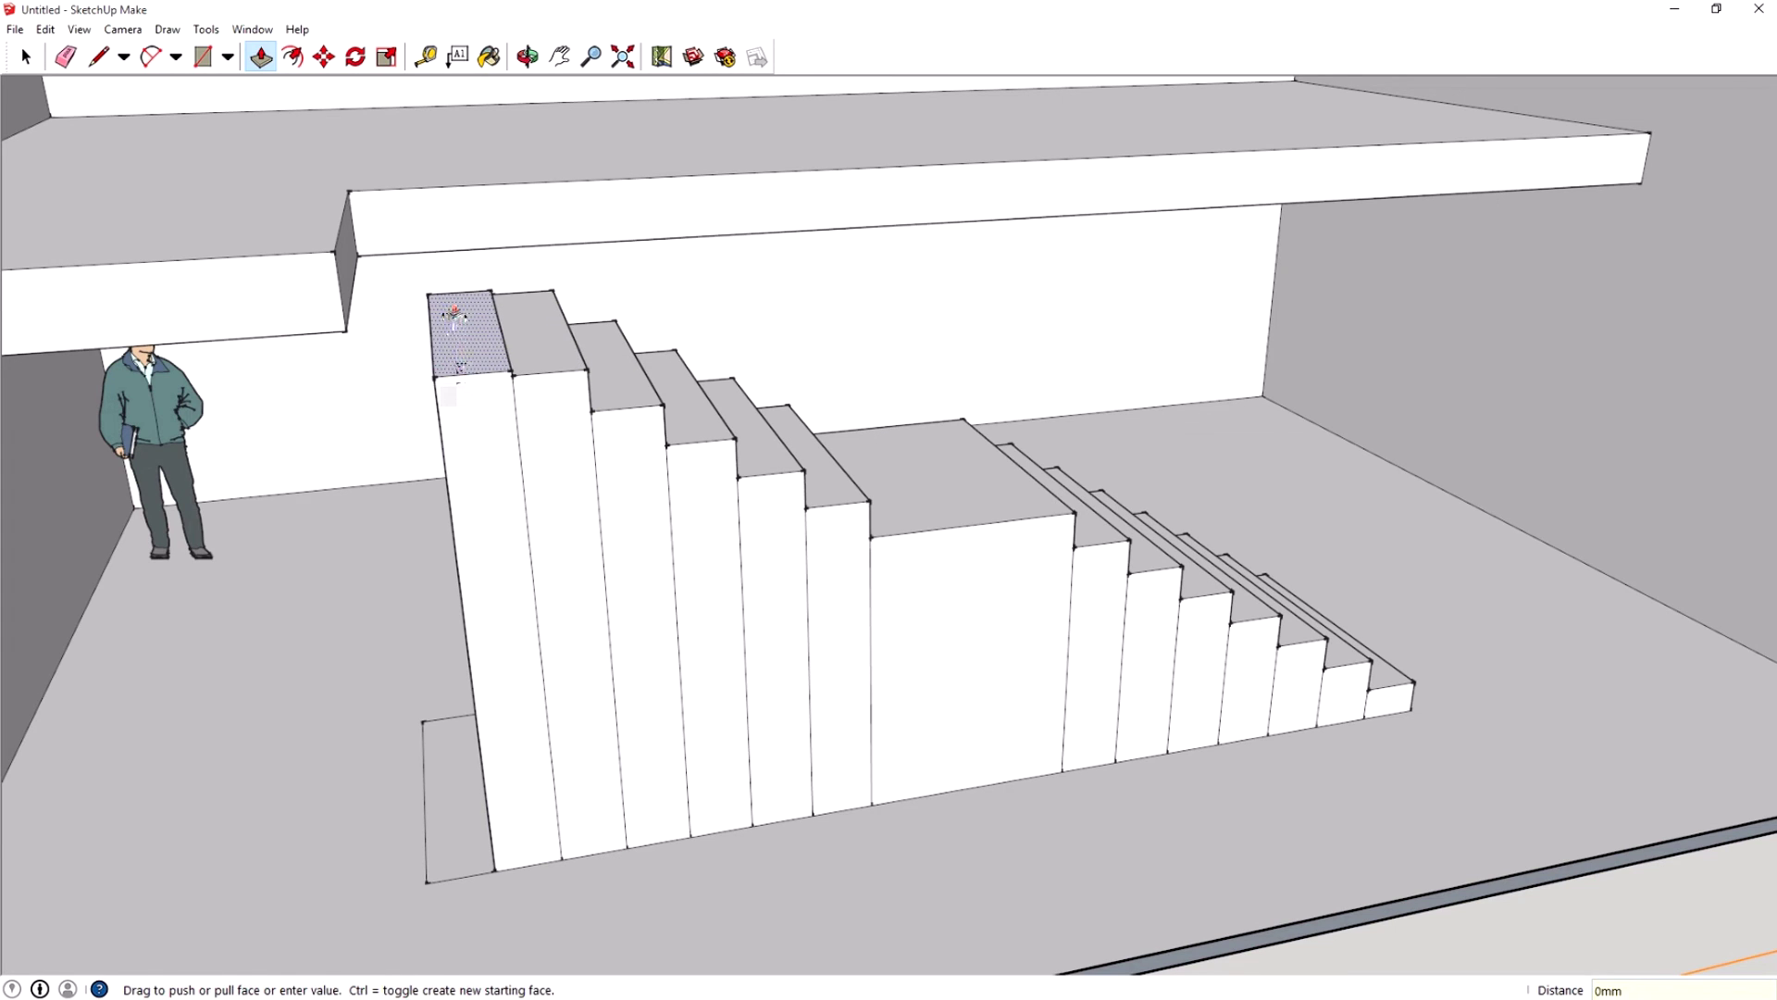
{"action": "left_click", "coordinate": [456, 319]}
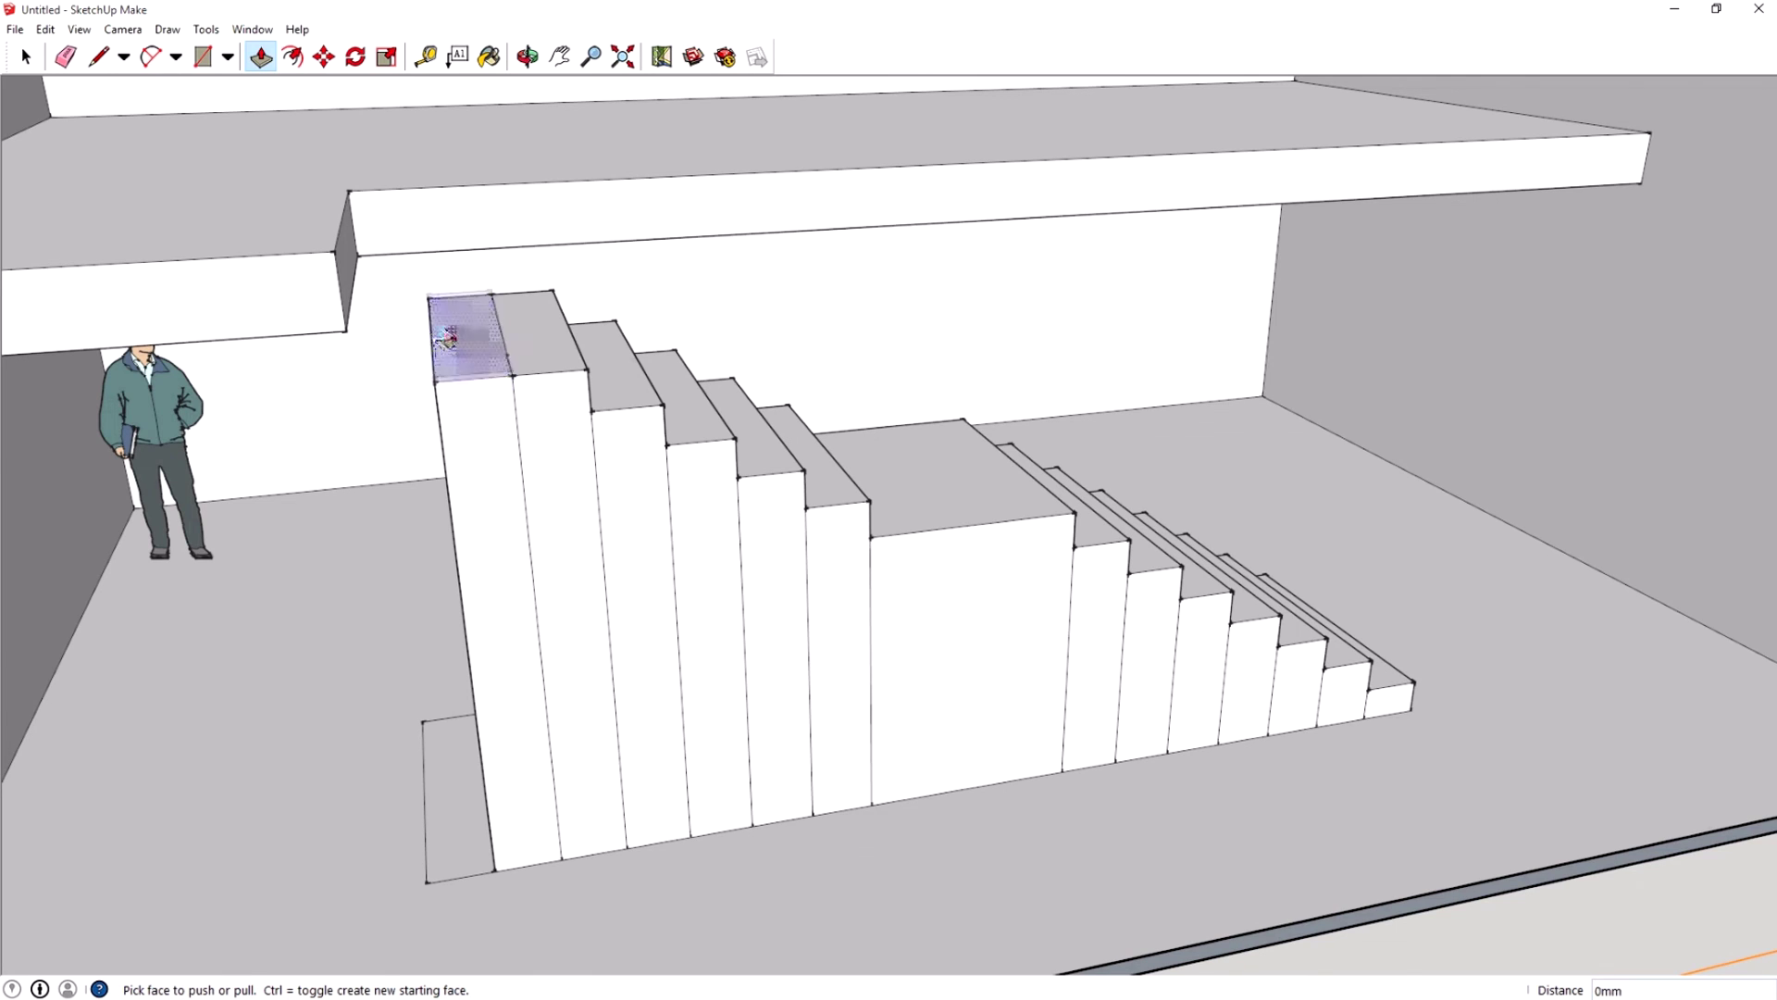
{"action": "key", "text": "ctrl+z"}
Pull up the last two treads of the left flight, each 175 mm higher than the tread before it, reaching the mezzanine
{"action": "left_click", "coordinate": [514, 744]}
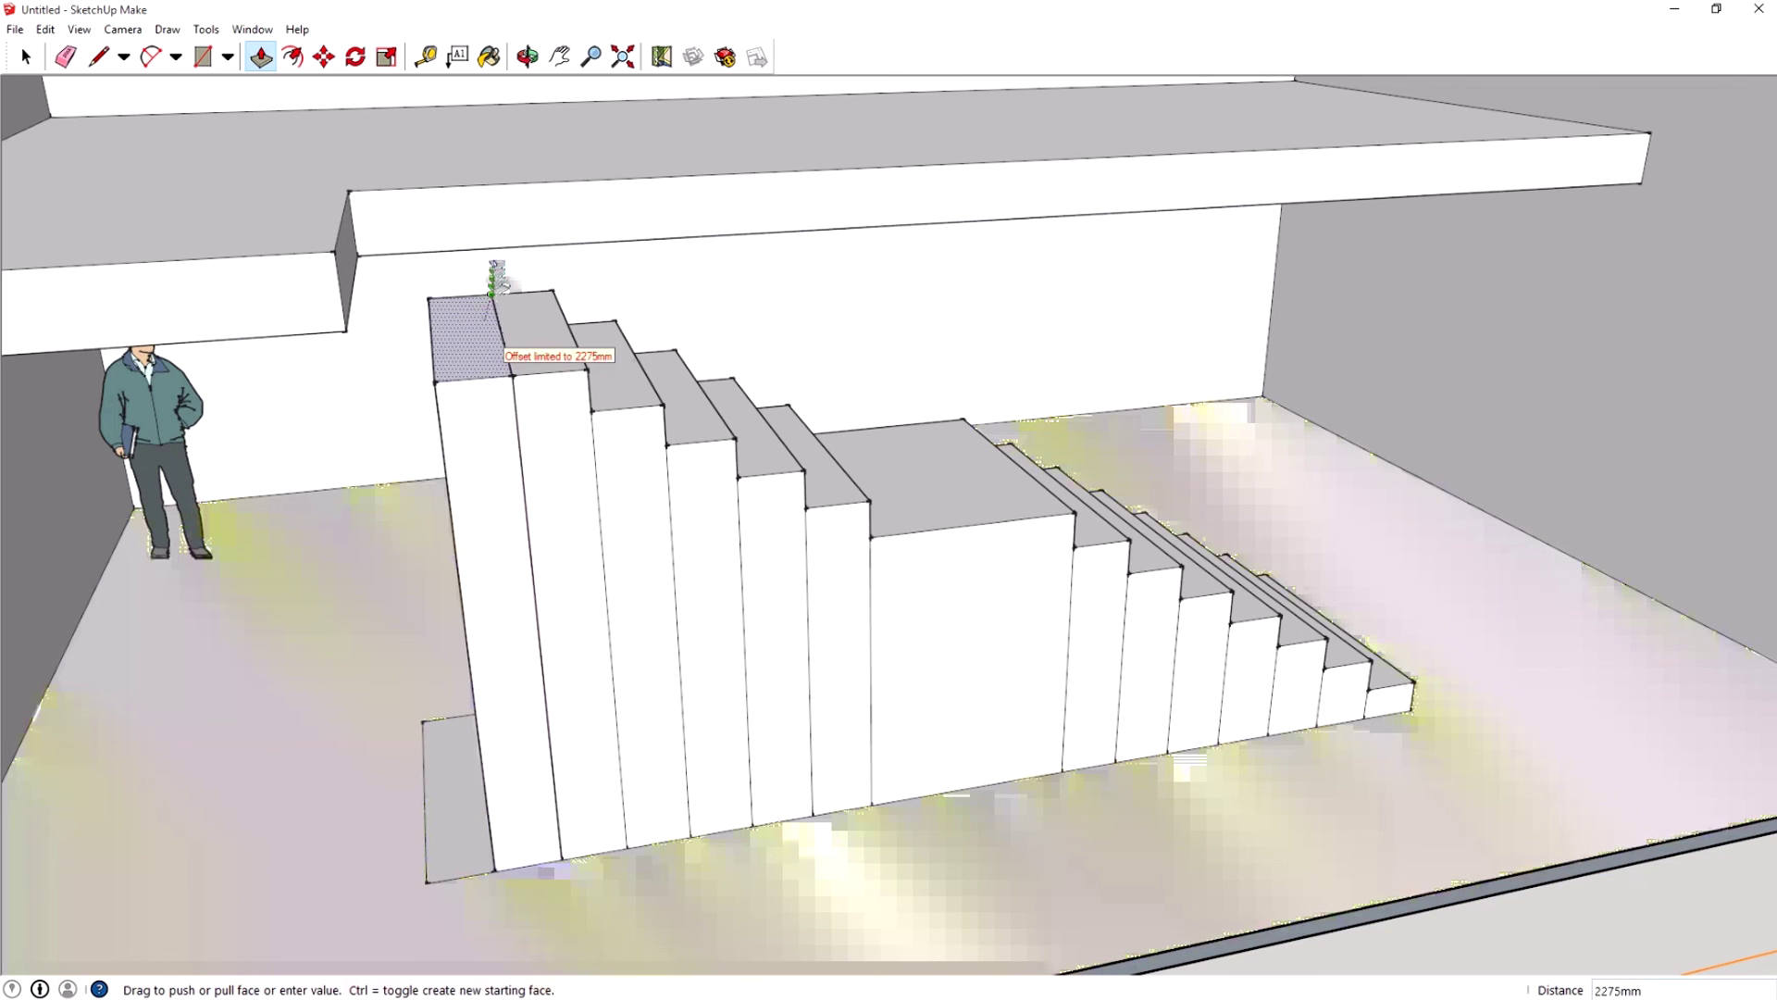
{"action": "left_click", "coordinate": [502, 338]}
{"action": "left_click", "coordinate": [474, 351]}
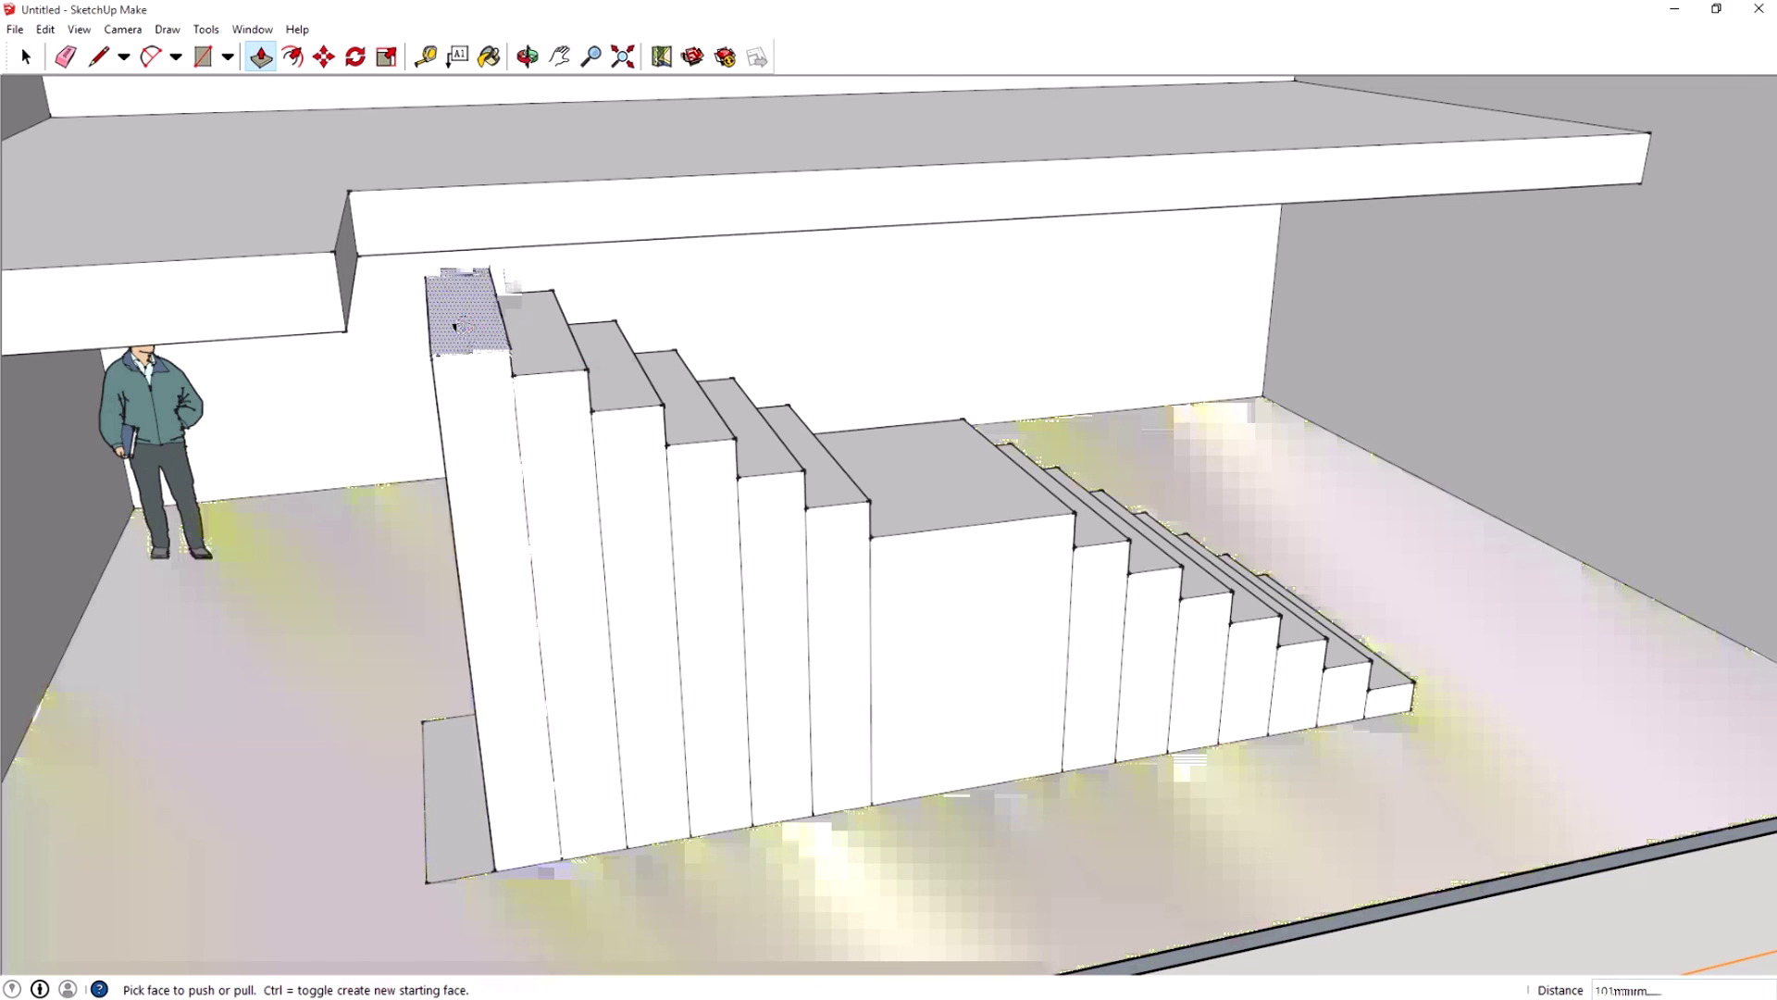
{"action": "left_click", "coordinate": [456, 326]}
{"action": "left_click", "coordinate": [435, 815]}
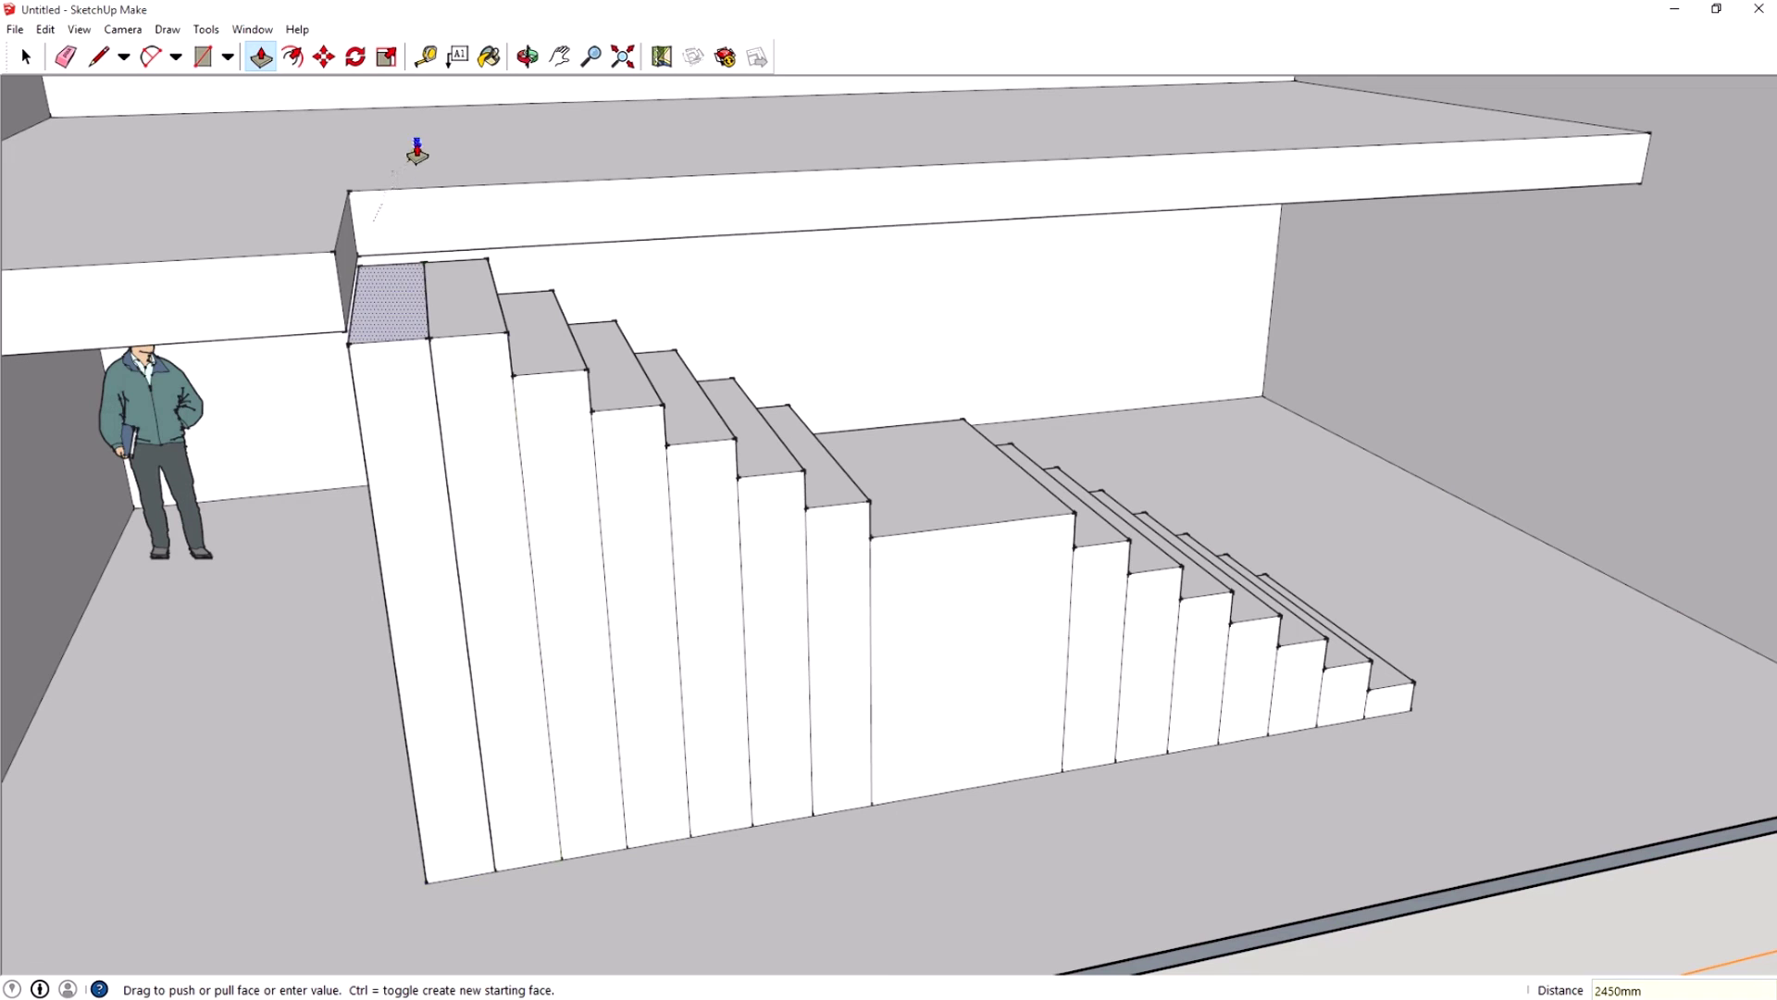
{"action": "left_click", "coordinate": [368, 301]}
{"action": "left_click", "coordinate": [371, 298]}
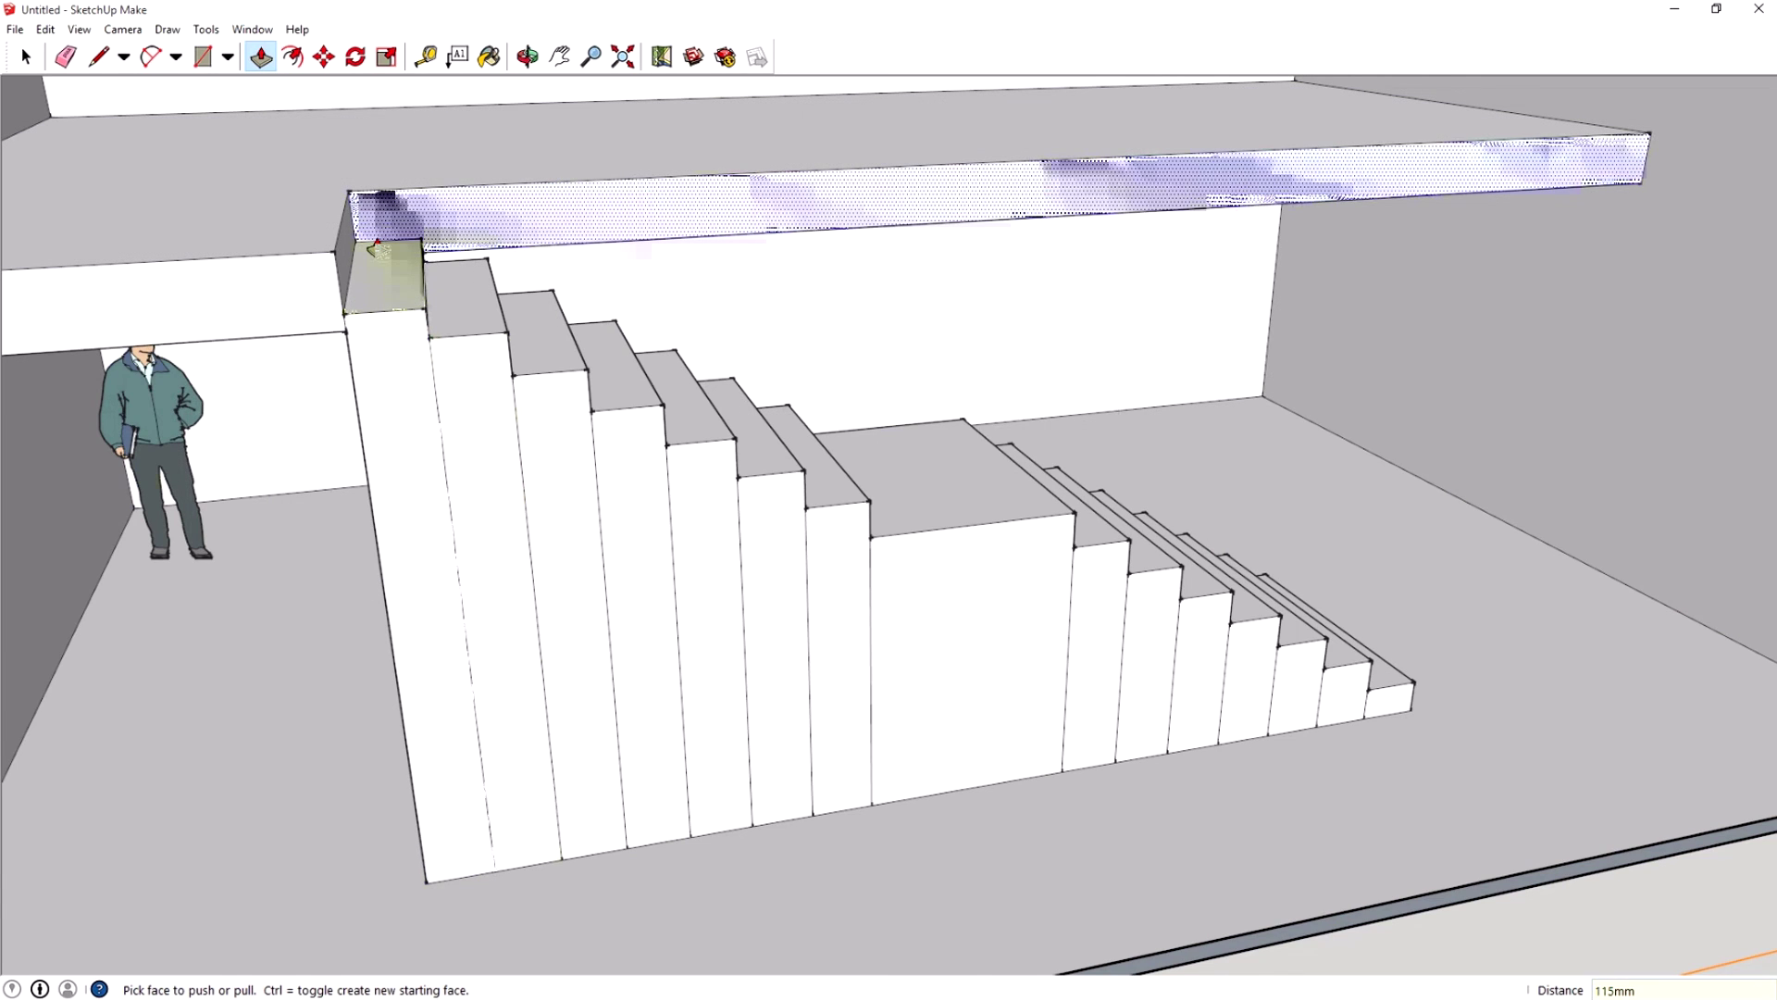
Pull the top tread of the left flight to 175 mm above the tread below and measure the remaining rise to the mezzanine
{"action": "left_click", "coordinate": [370, 248]}
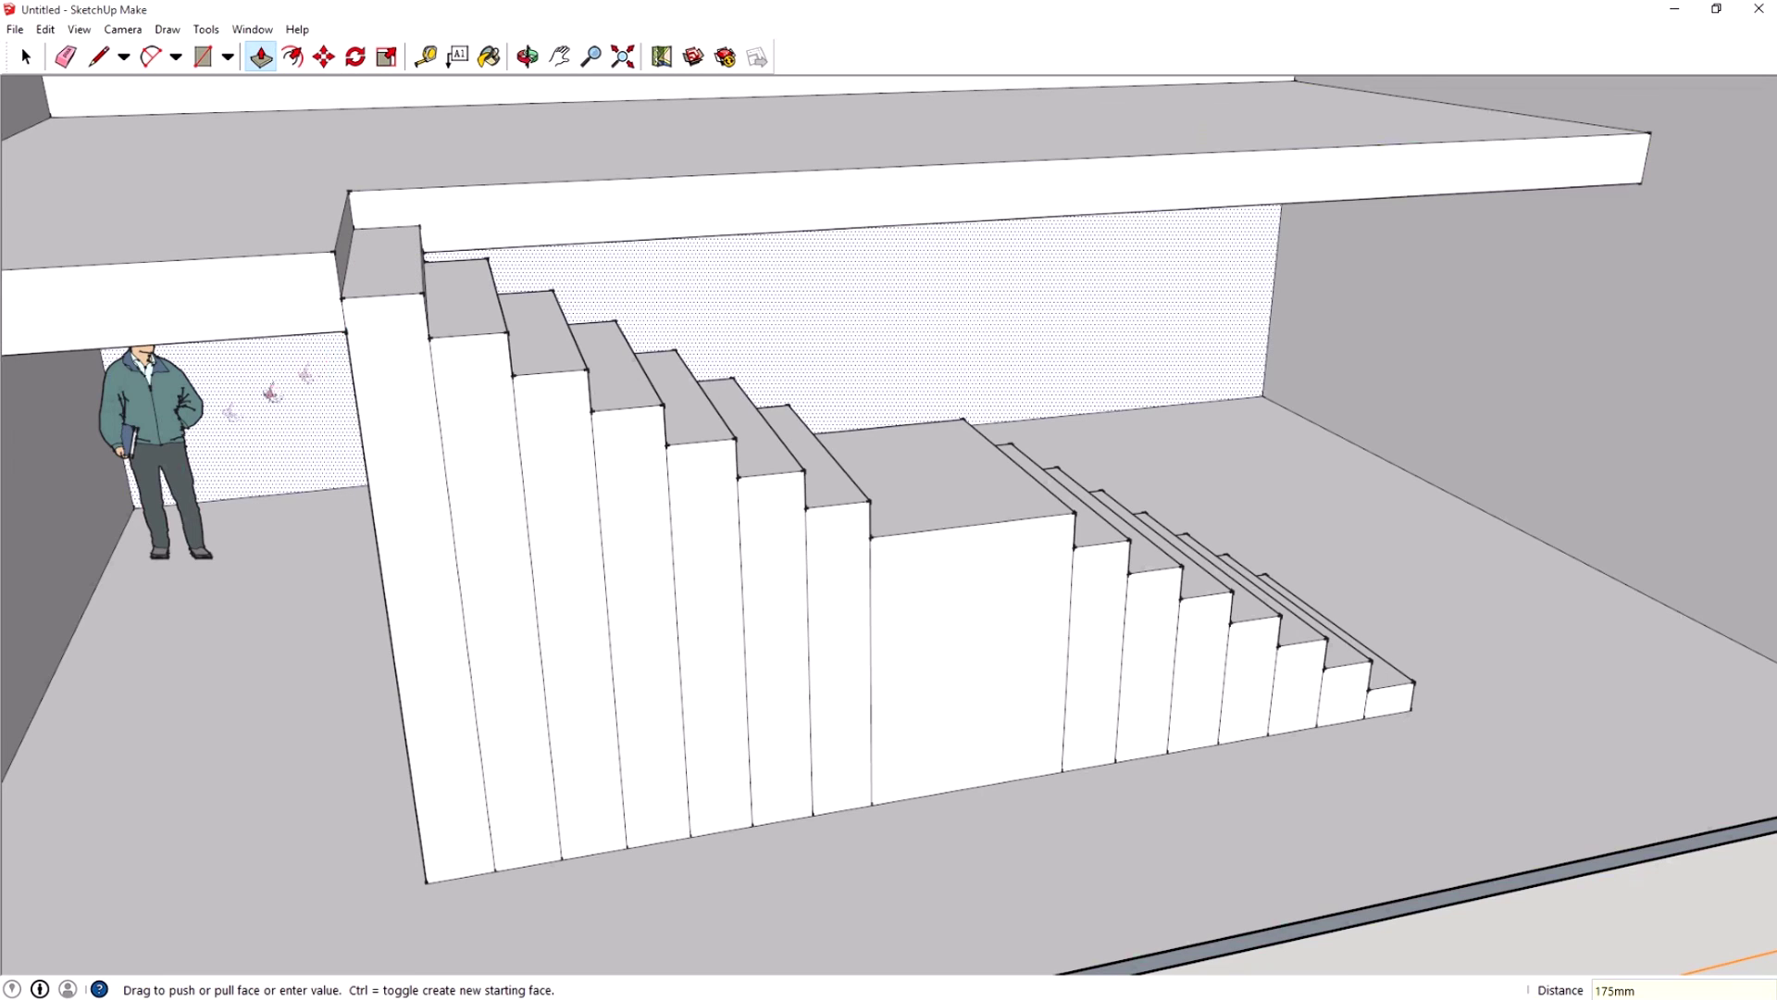
{"action": "middle_click_drag", "start_coordinate": [781, 246], "coordinate": [389, 153]}
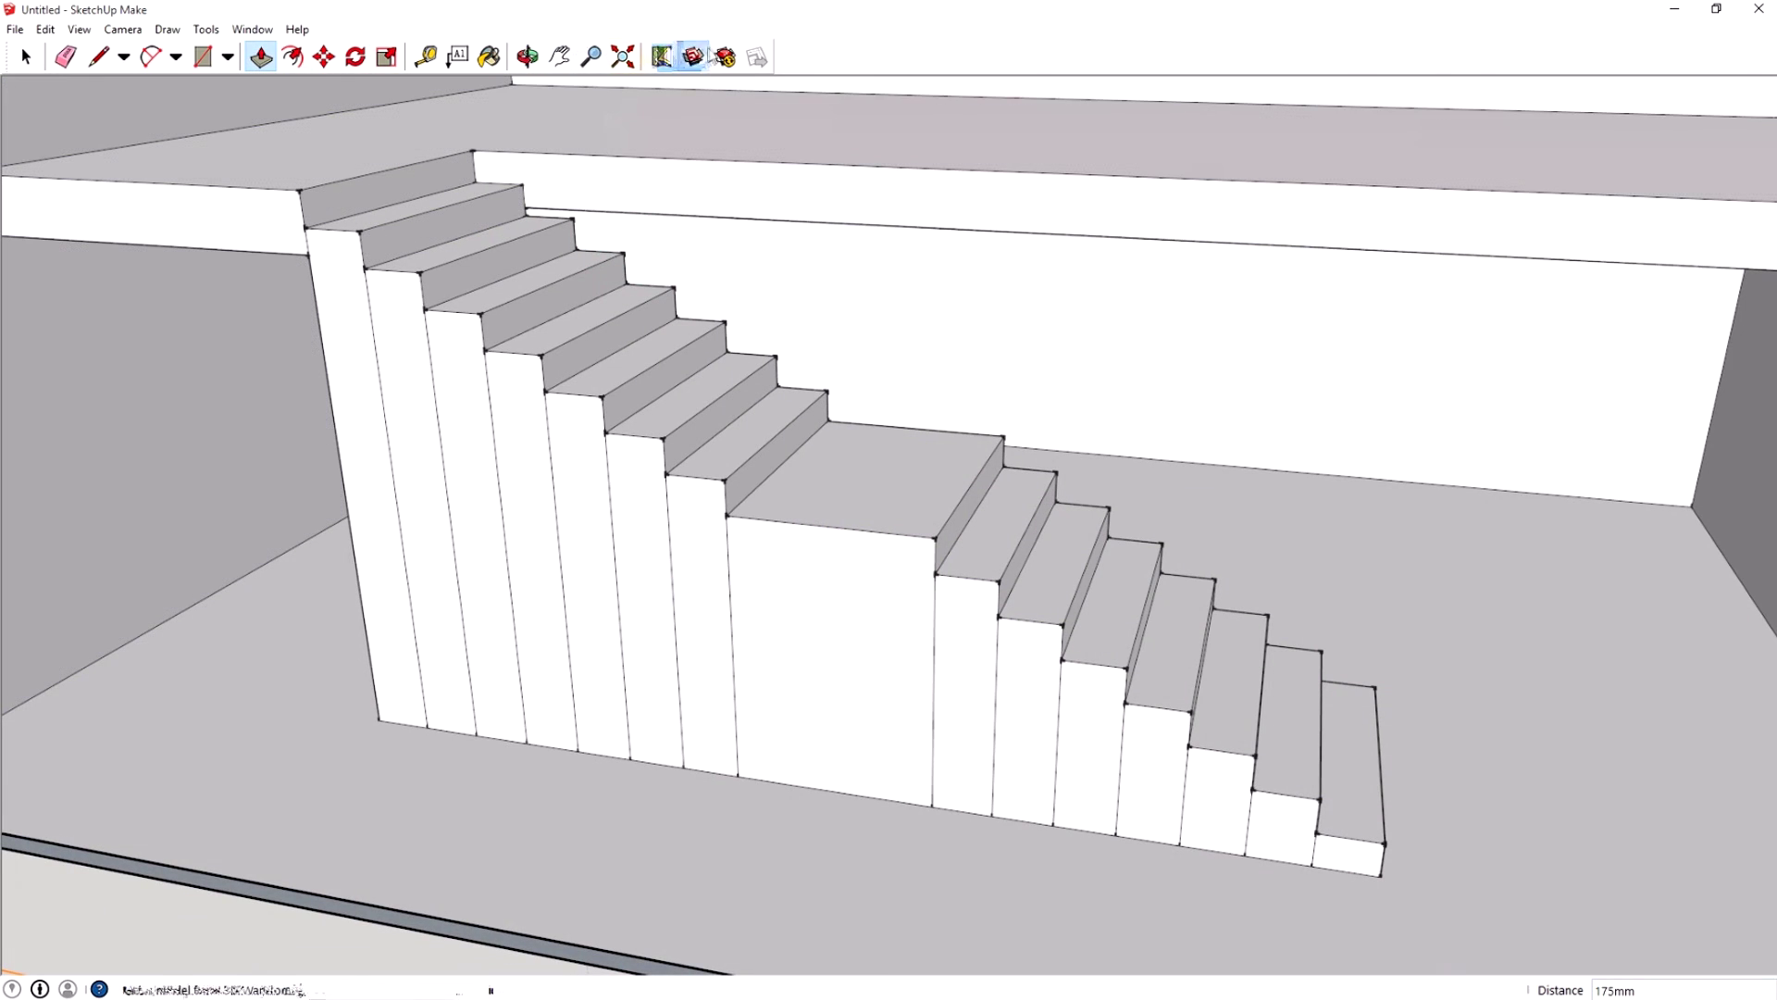
{"action": "left_click", "coordinate": [426, 58]}
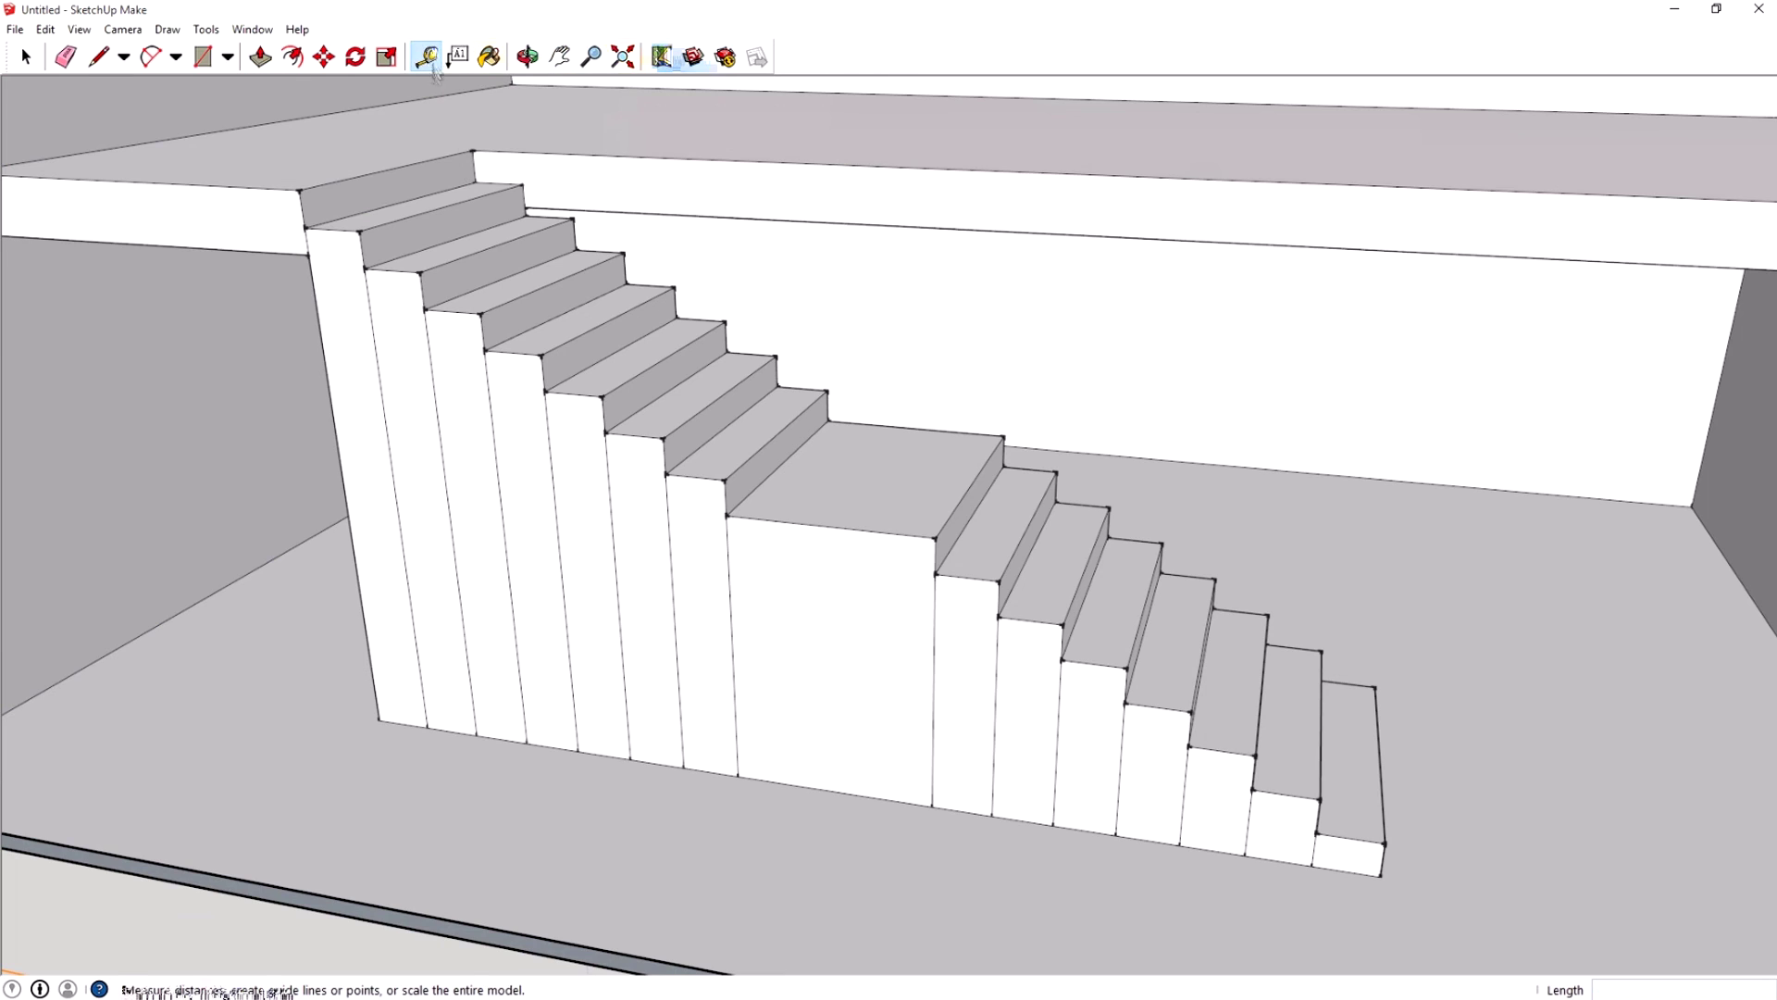
{"action": "left_click", "coordinate": [419, 163]}
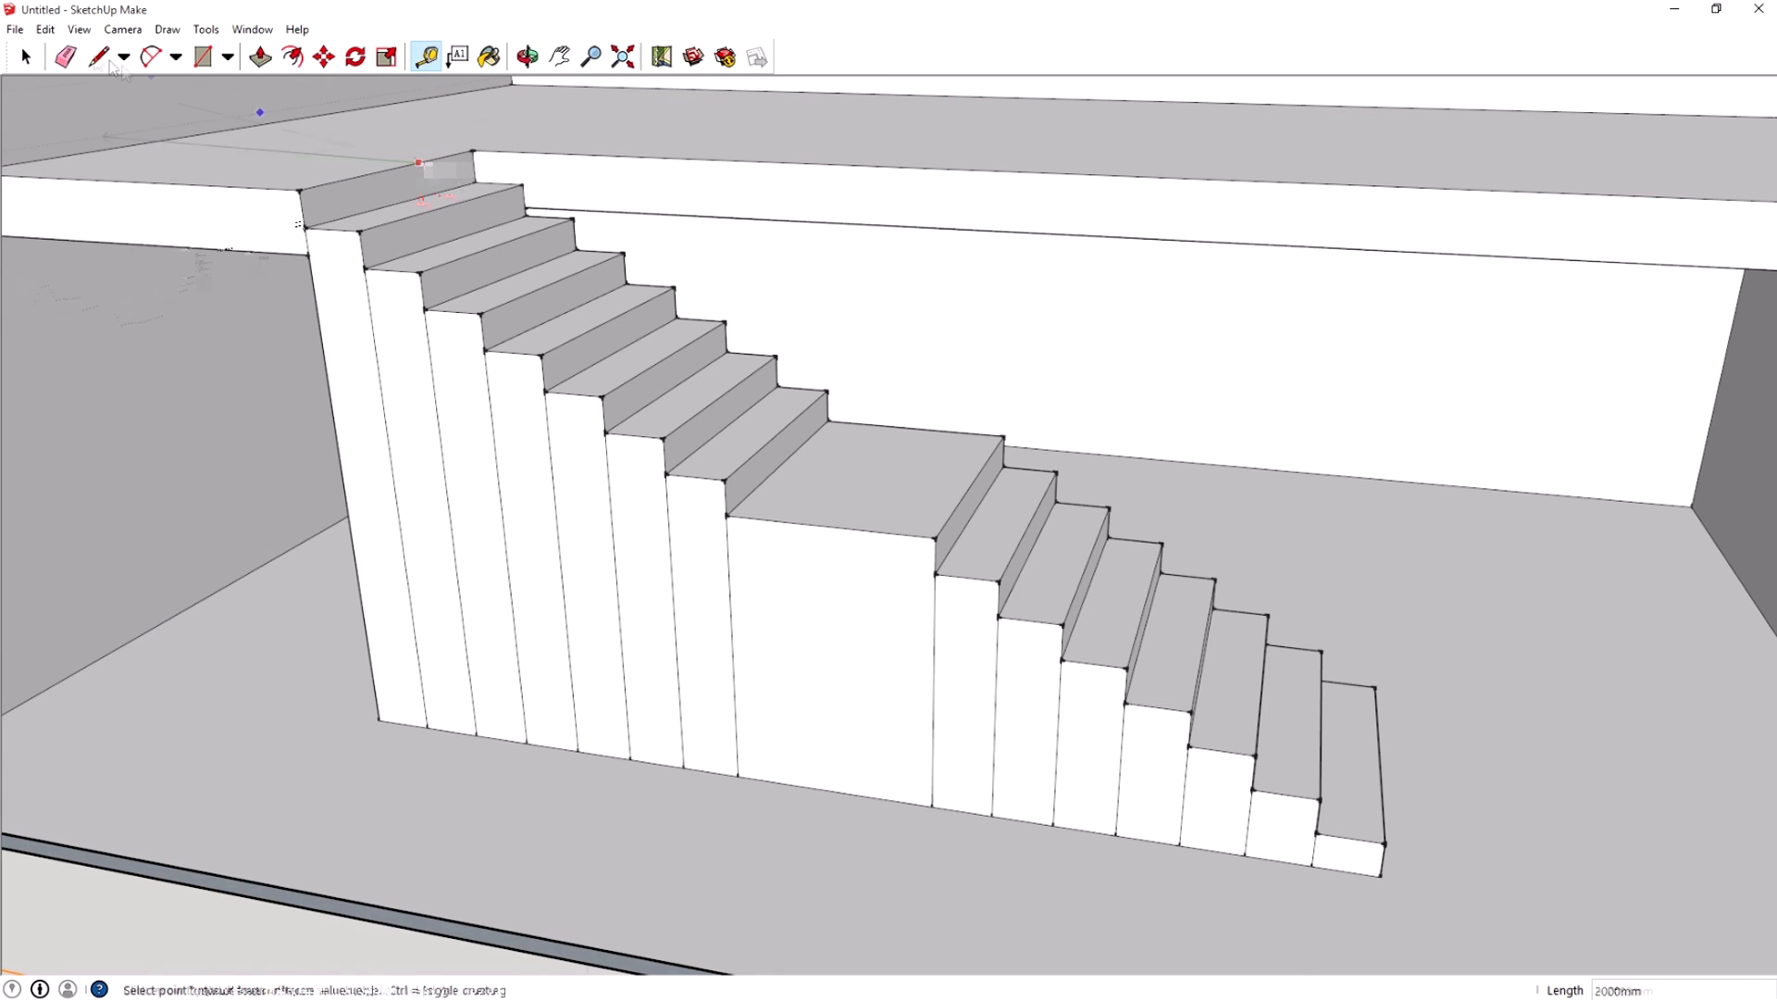
{"action": "key", "text": "space"}
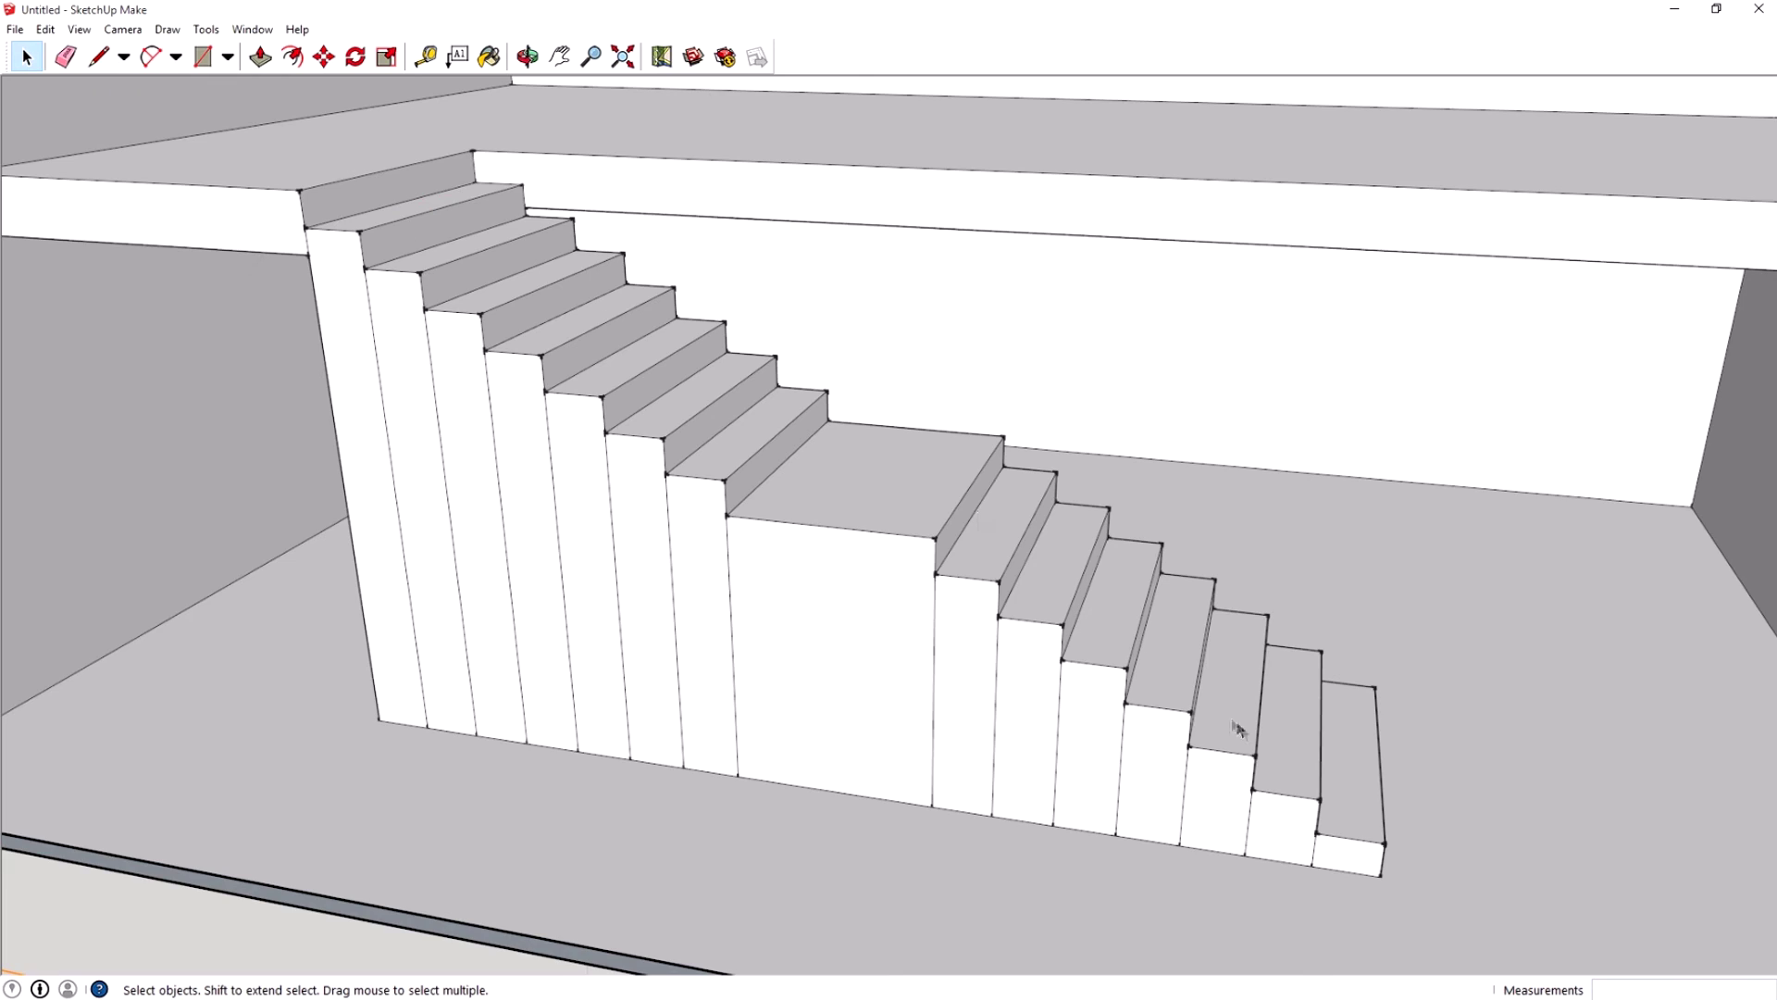
Extend the tall end face of the staircase 2000 mm beneath the mezzanine until it meets the room's side wall
{"action": "middle_click_drag", "start_coordinate": [916, 742], "coordinate": [892, 470]}
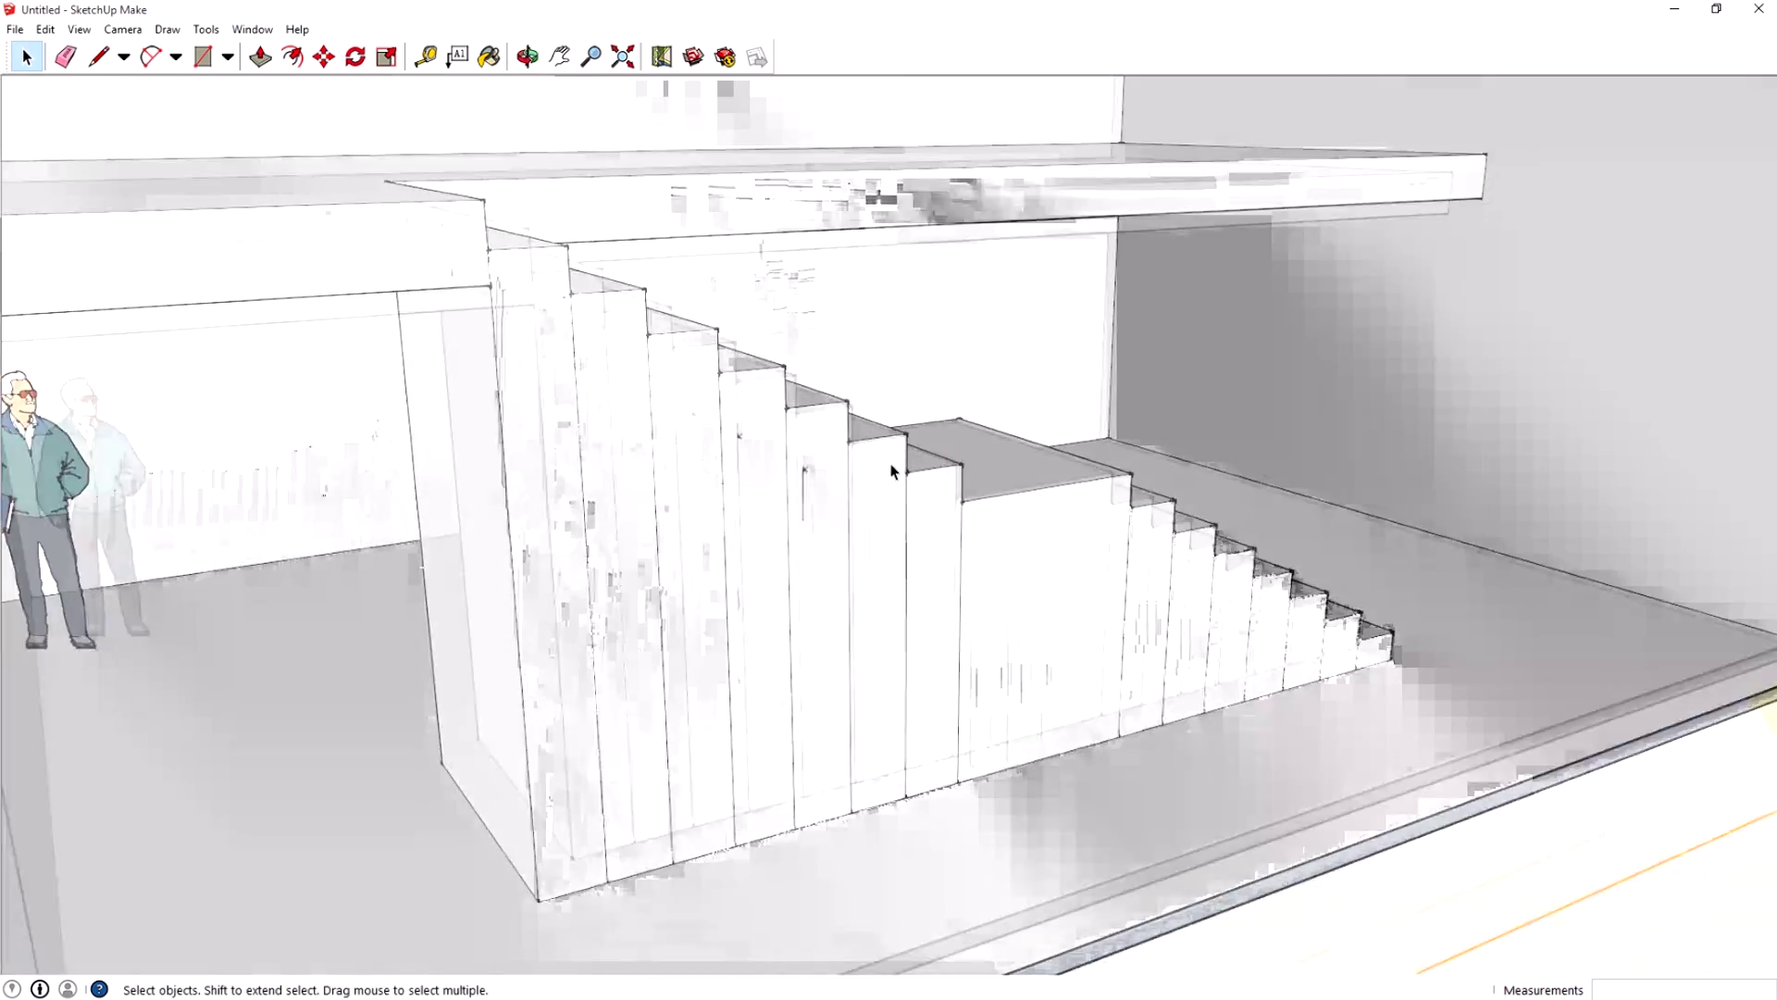
{"action": "scroll", "coordinate": [892, 470], "scroll_direction": "down", "scroll_amount": 4}
{"action": "middle_click_drag", "start_coordinate": [670, 547], "coordinate": [634, 463]}
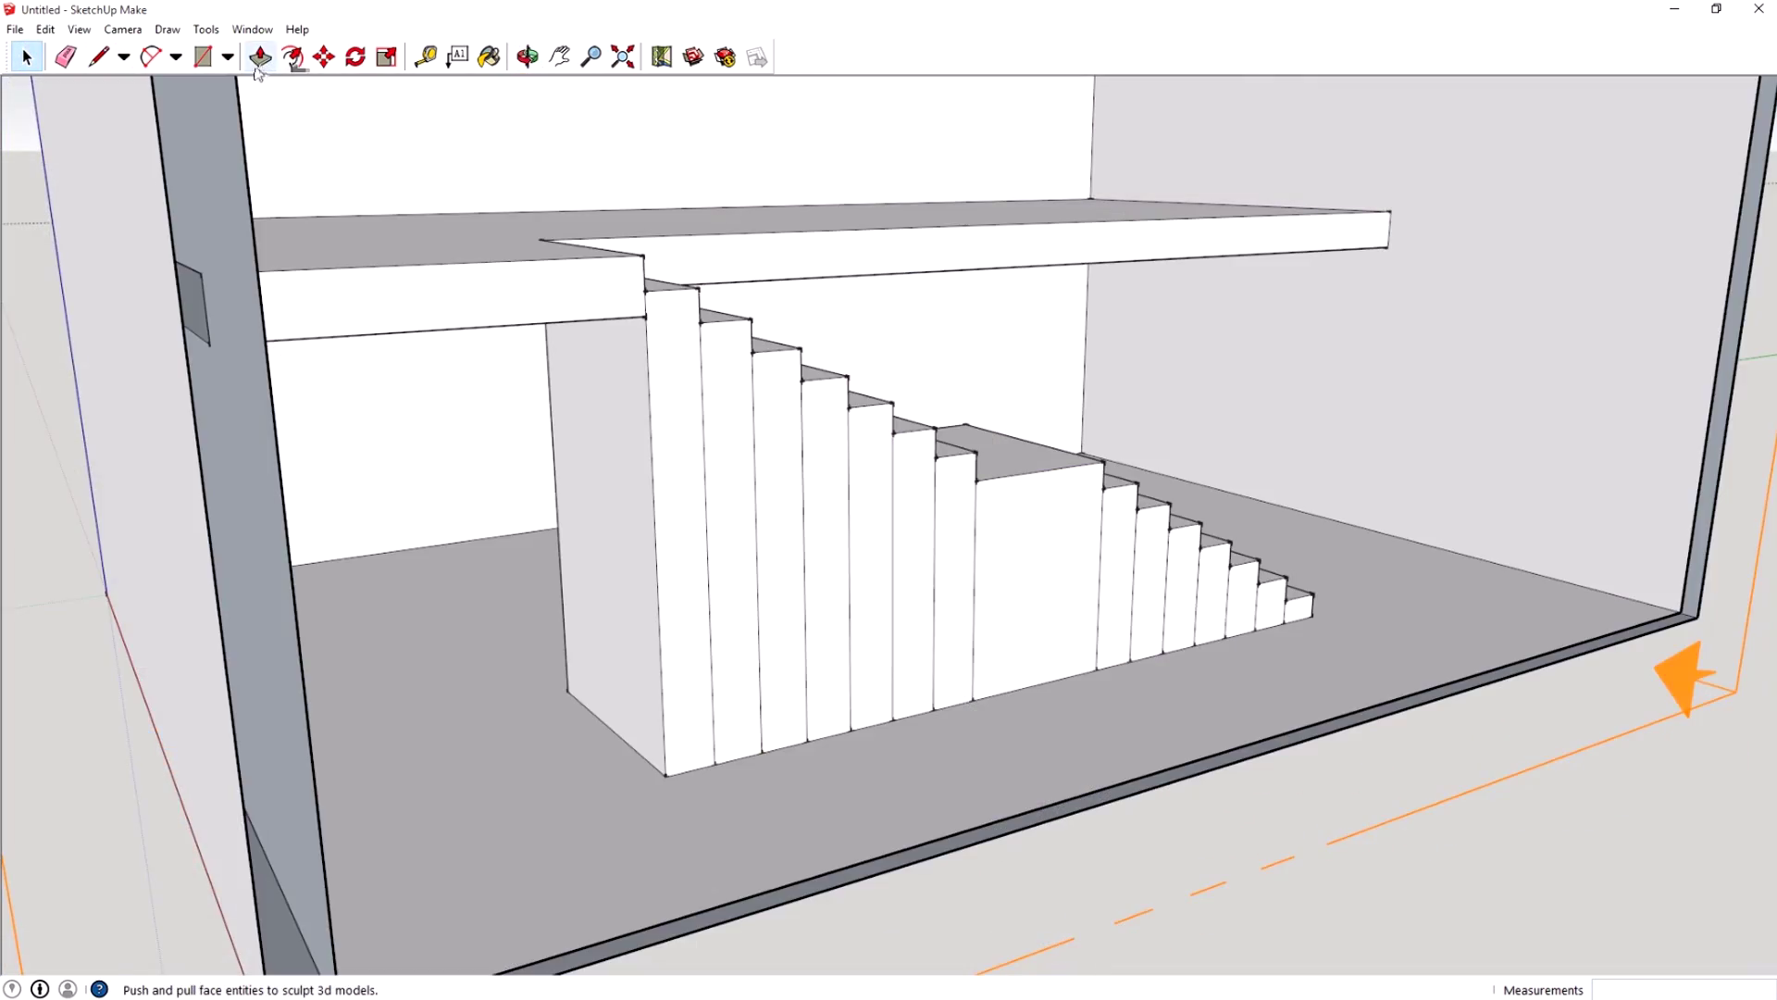
{"action": "left_click", "coordinate": [261, 56]}
{"action": "left_click", "coordinate": [583, 486]}
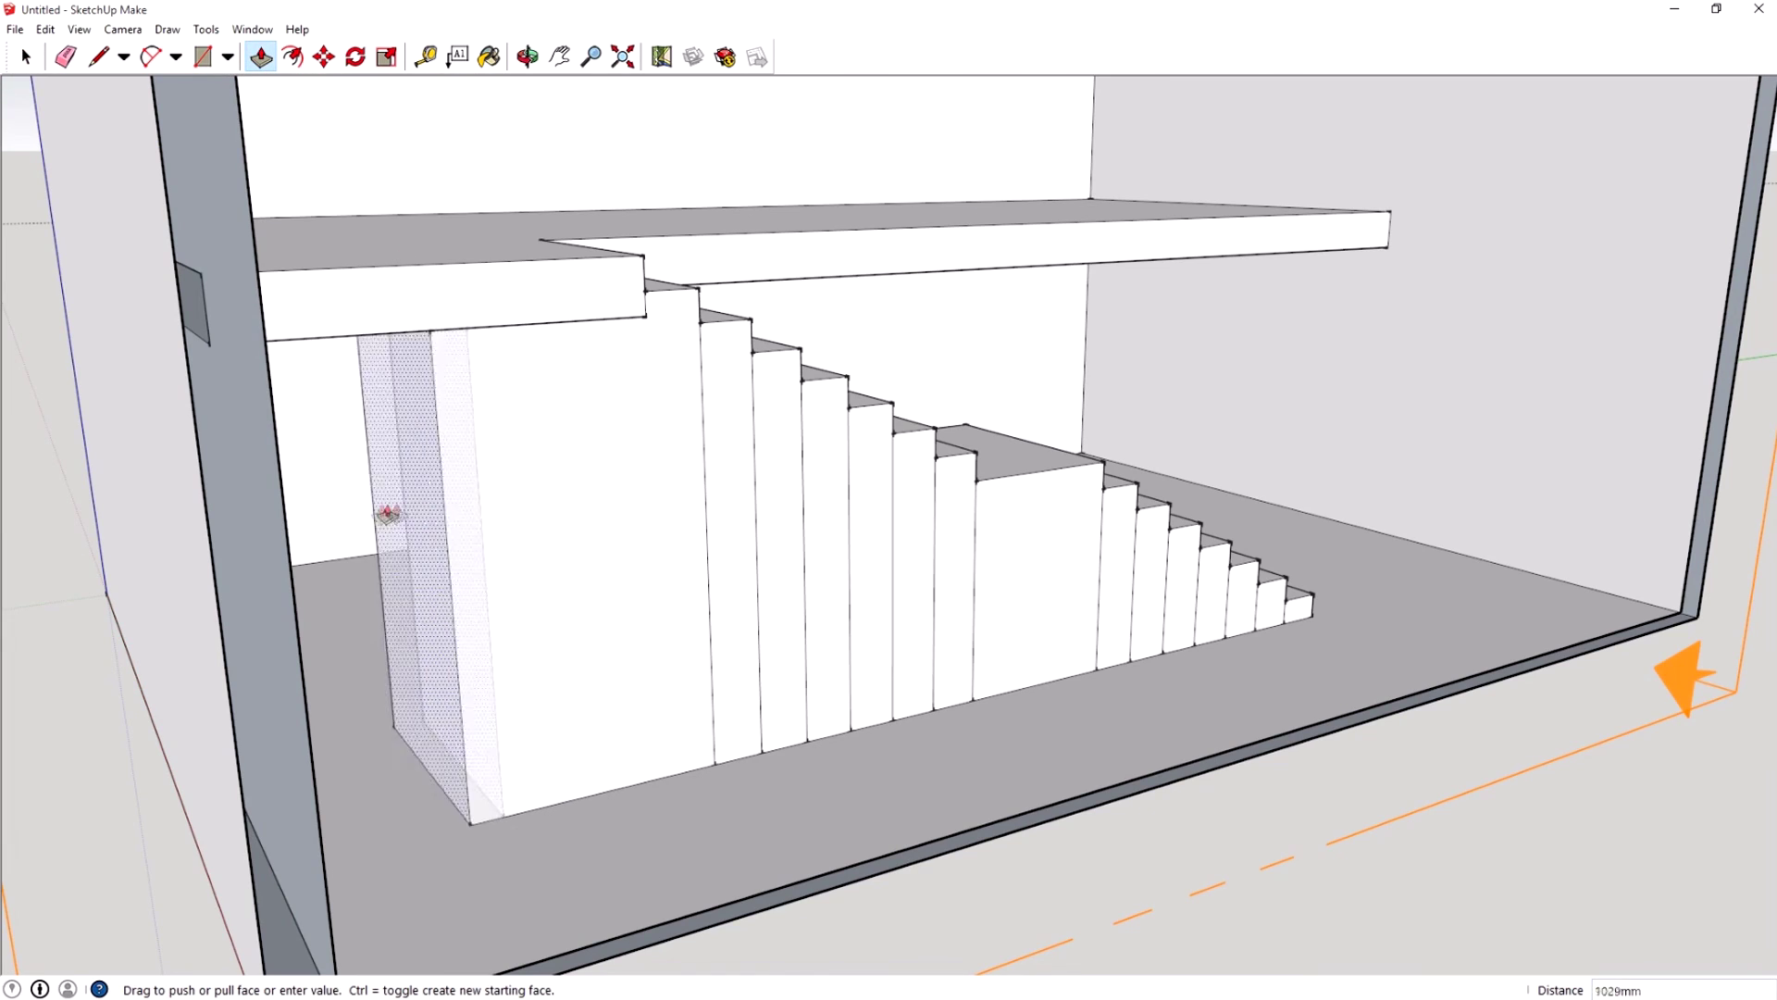
{"action": "left_click", "coordinate": [248, 516]}
Erase the mezzanine's lower front edge and all vertical lines below the treads to merge the staircase side into one face
{"action": "middle_click_drag", "start_coordinate": [444, 501], "coordinate": [221, 494]}
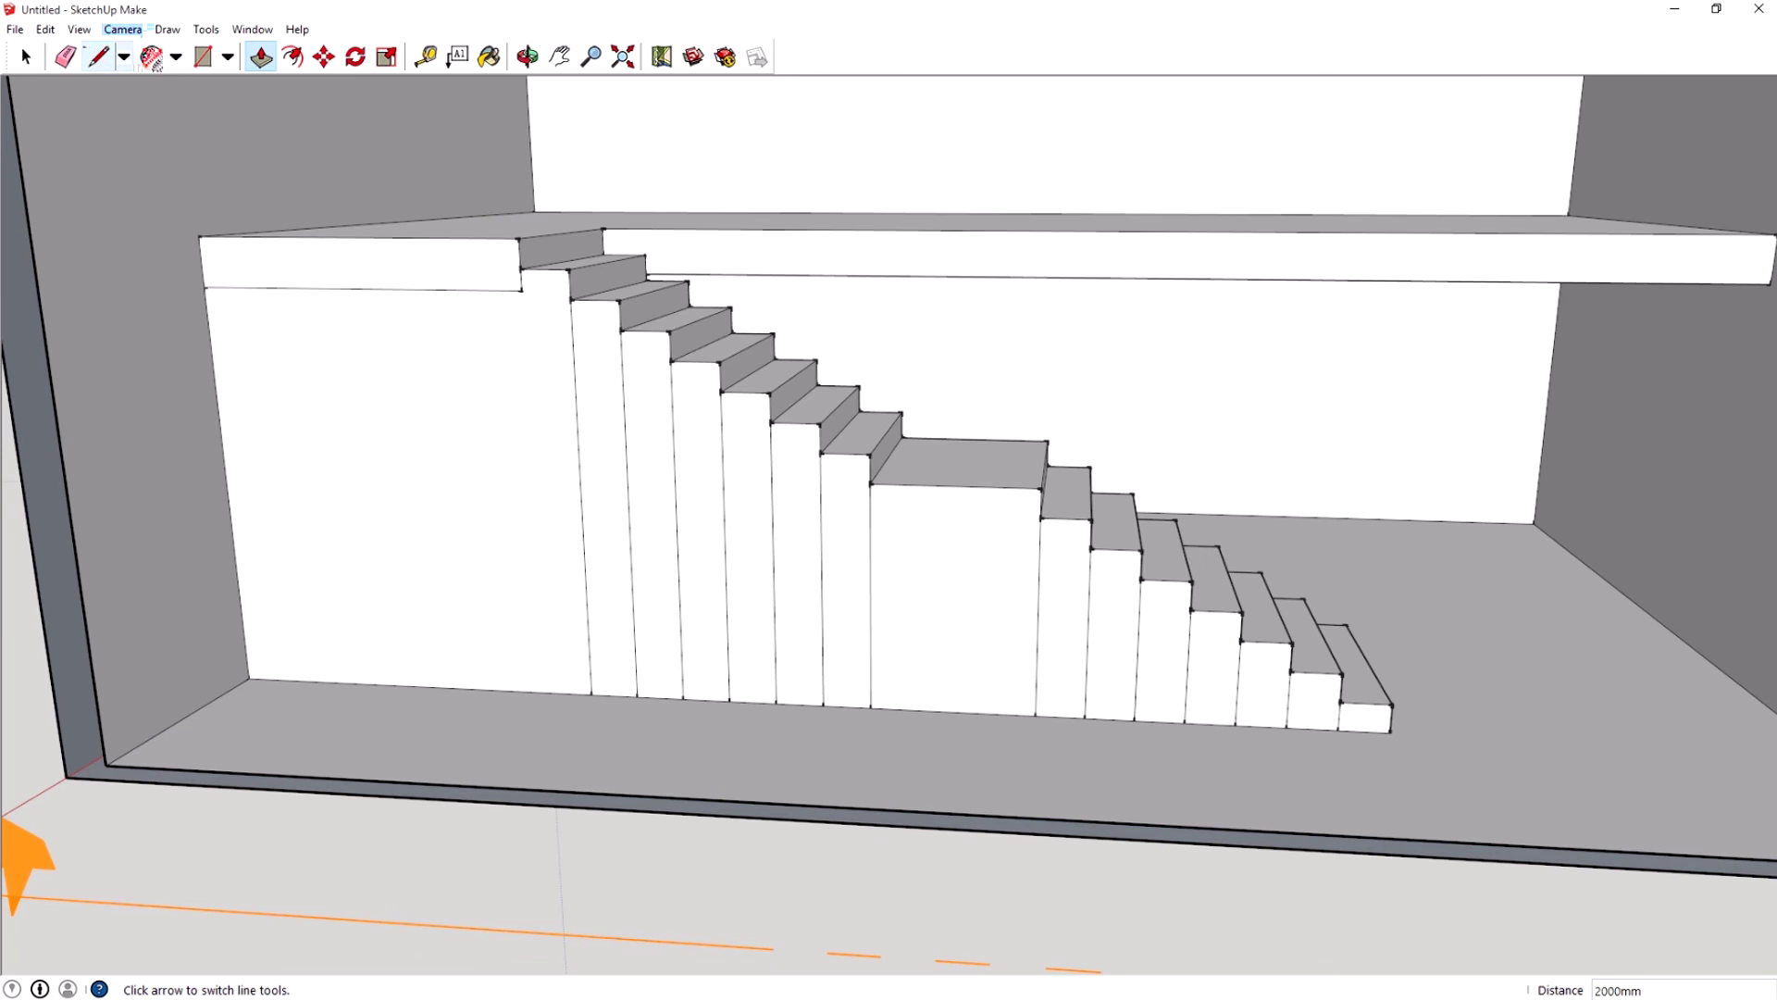
{"action": "left_click", "coordinate": [65, 57]}
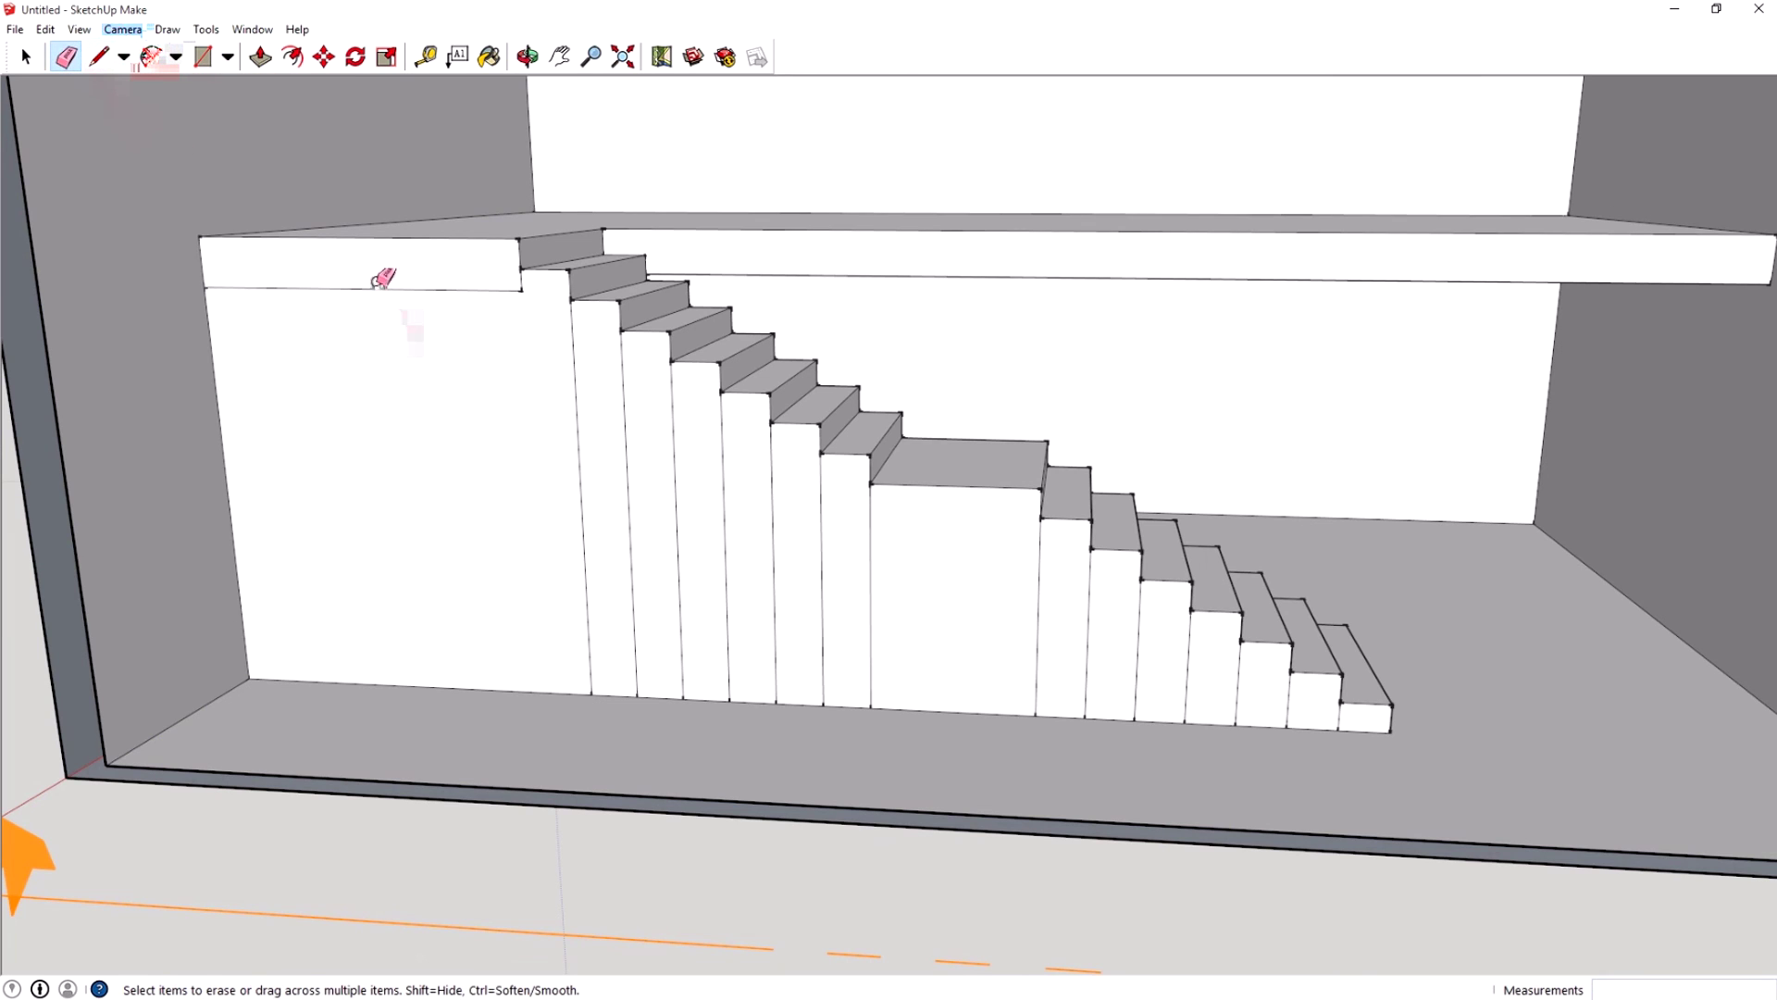
{"action": "mouse_move", "coordinate": [456, 289]}
{"action": "left_mouse_down"}
{"action": "mouse_move", "coordinate": [520, 308]}
{"action": "mouse_move", "coordinate": [515, 329]}
{"action": "left_mouse_up"}
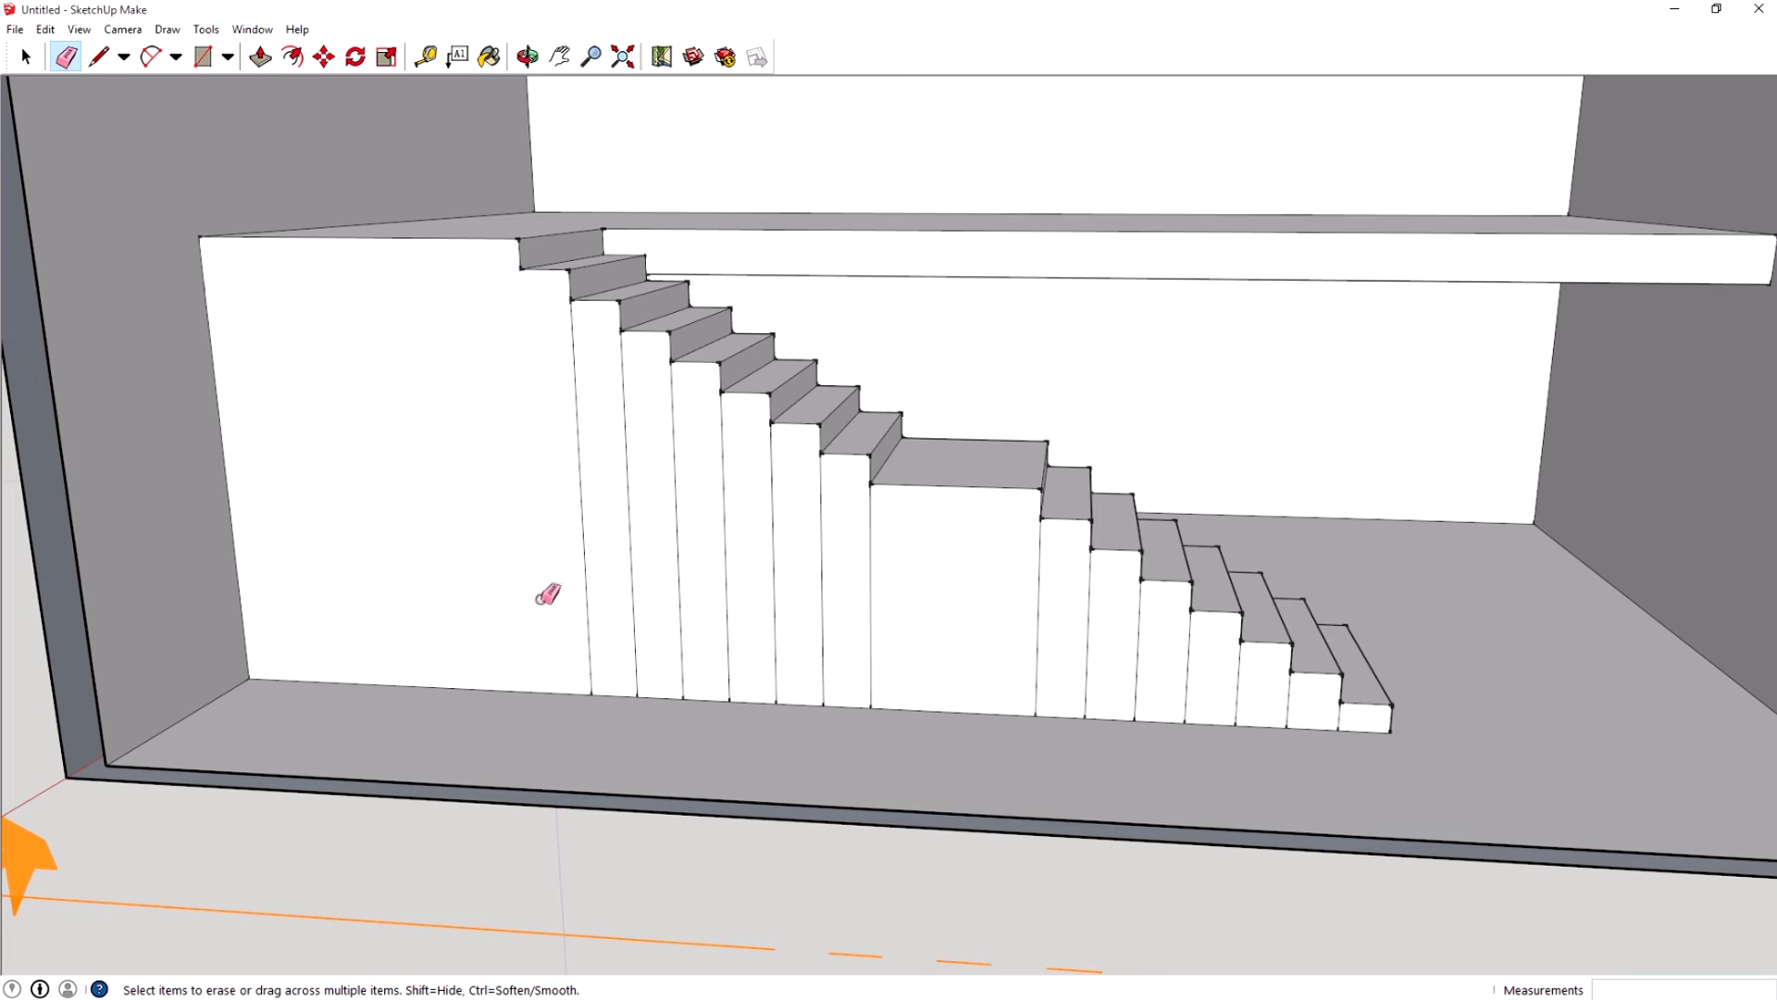
{"action": "mouse_move", "coordinate": [603, 566]}
{"action": "left_mouse_down"}
{"action": "mouse_move", "coordinate": [1341, 686]}
{"action": "mouse_move", "coordinate": [1342, 715]}
{"action": "left_mouse_up"}
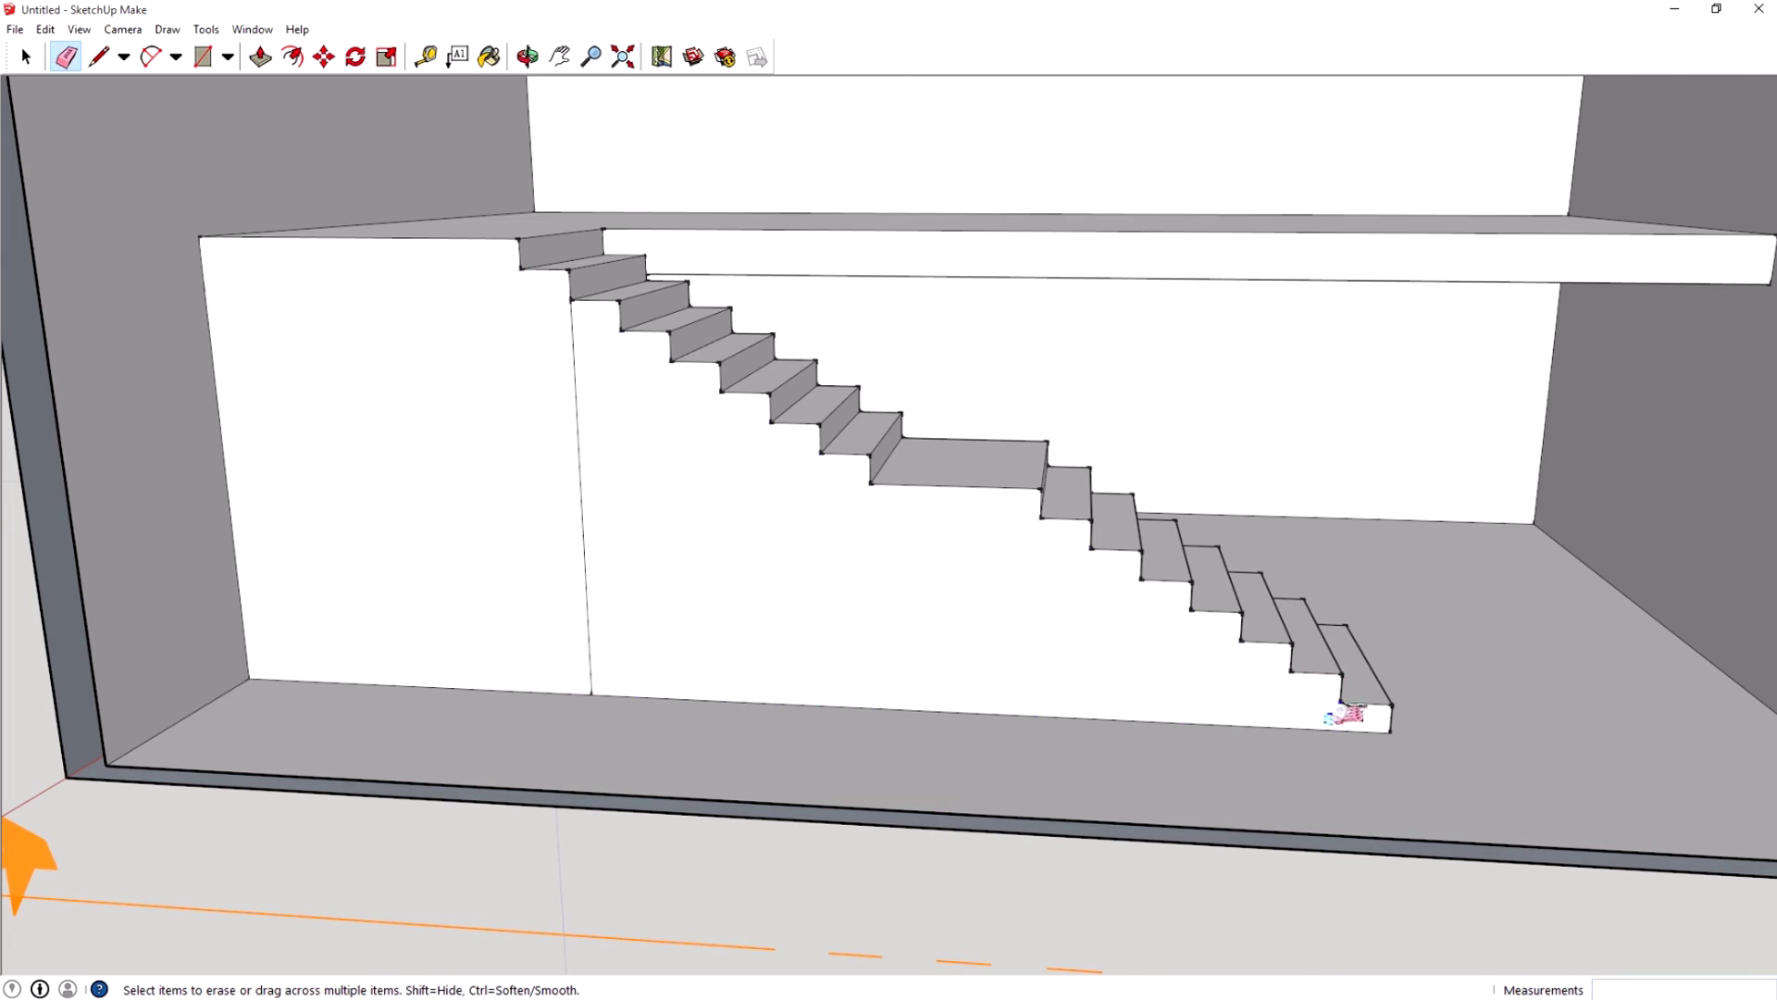
{"action": "left_click", "coordinate": [588, 581]}
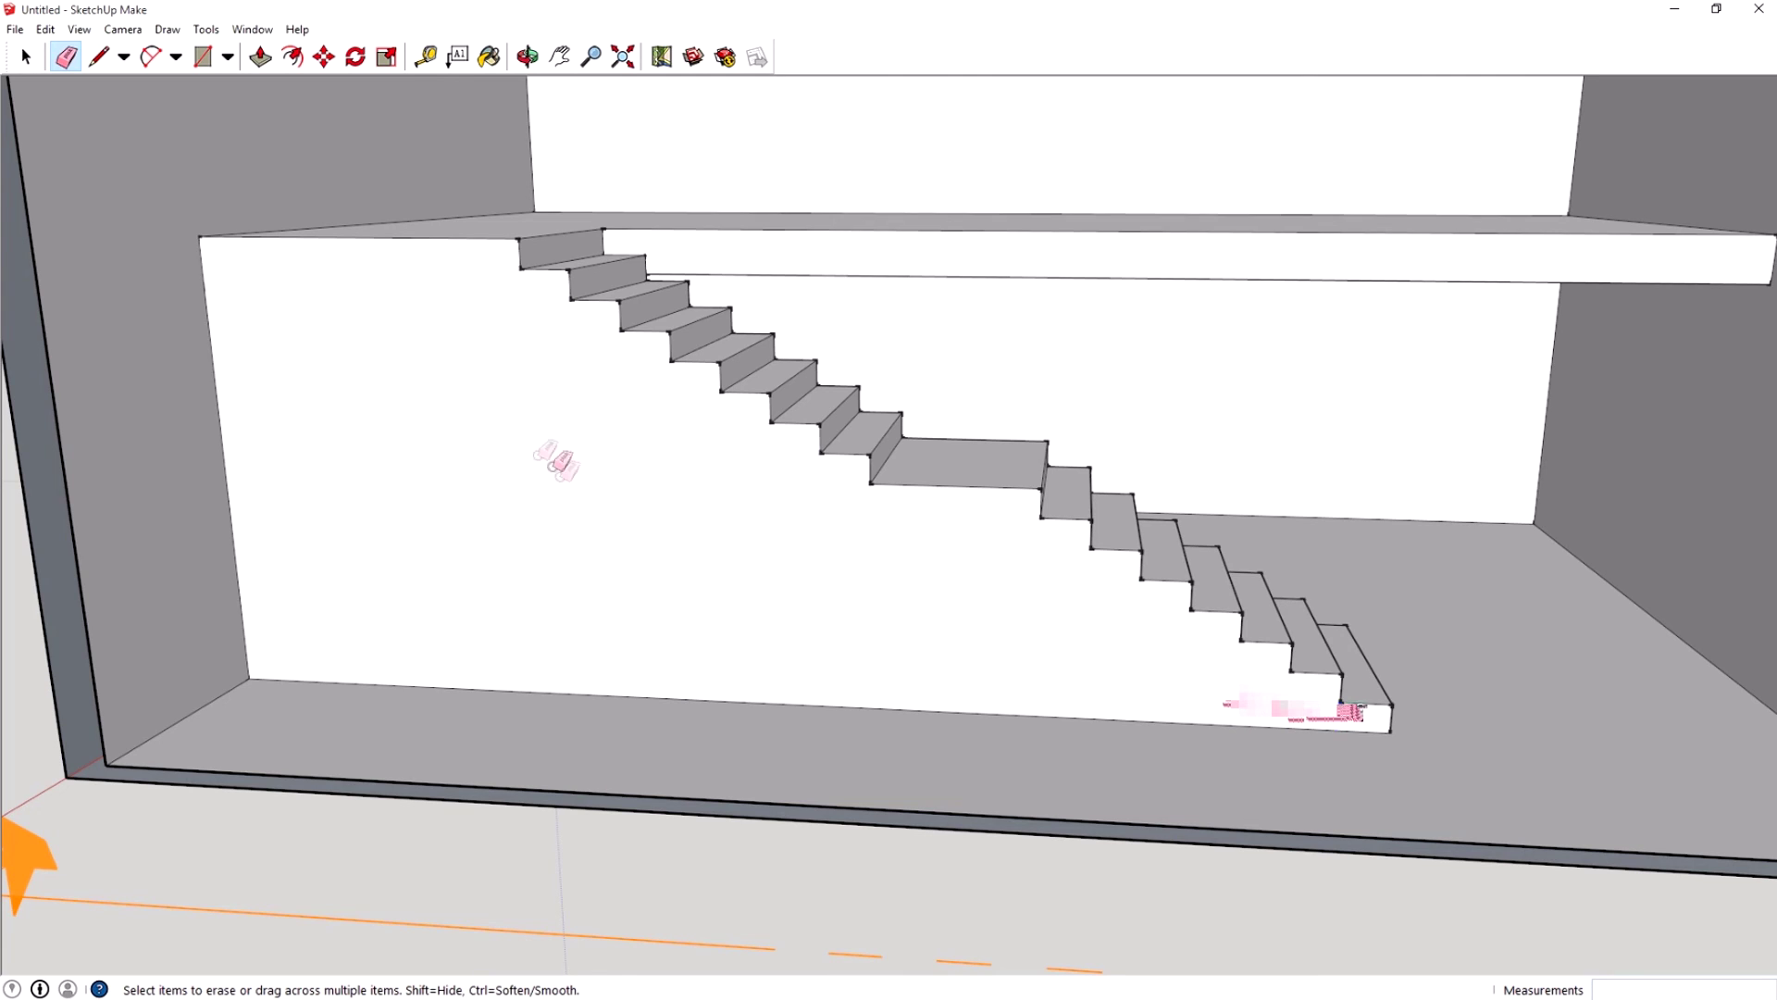
Move the section plane outward from the staircase toward the open front of the room
{"action": "mouse_move", "coordinate": [814, 385]}
{"action": "middle_mouse_down"}
{"action": "mouse_move", "coordinate": [370, 542]}
{"action": "mouse_move", "coordinate": [407, 562]}
{"action": "mouse_move", "coordinate": [428, 528]}
{"action": "middle_mouse_up"}
{"action": "scroll", "coordinate": [468, 435], "scroll_direction": "down", "scroll_amount": 5}
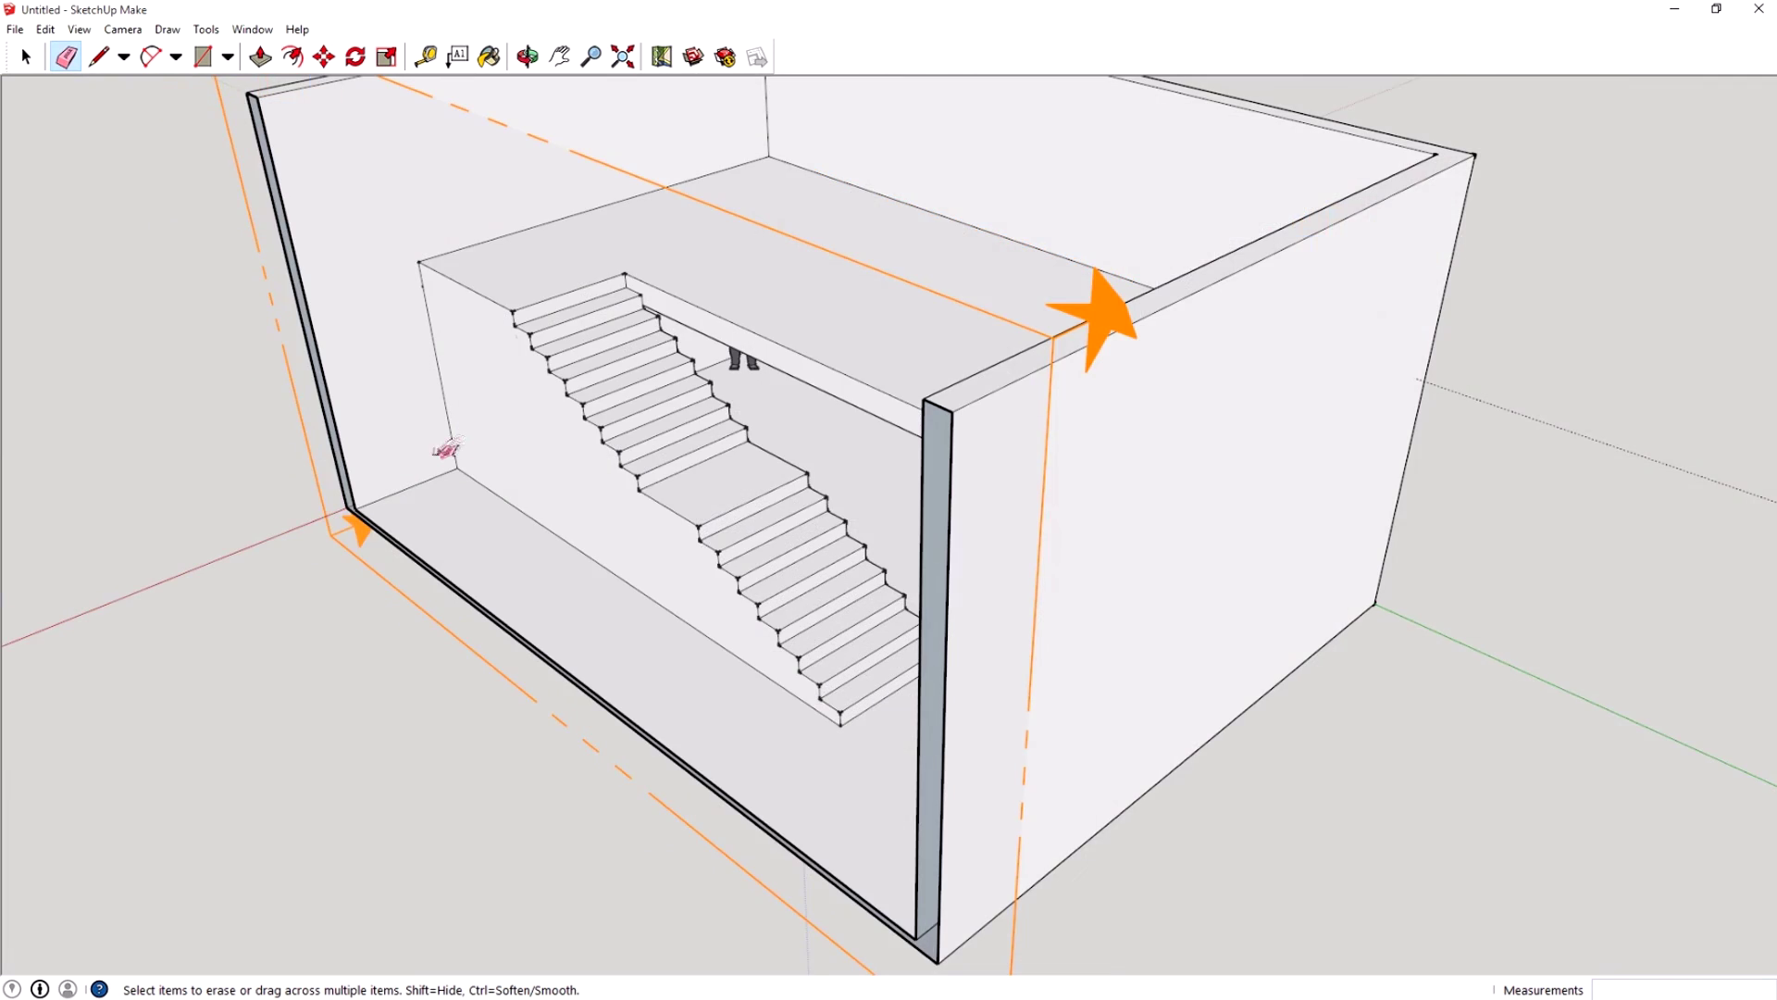
{"action": "scroll", "coordinate": [446, 450], "scroll_direction": "up", "scroll_amount": 2}
{"action": "scroll", "coordinate": [615, 158], "scroll_direction": "down", "scroll_amount": 3}
{"action": "scroll", "coordinate": [453, 311], "scroll_direction": "up", "scroll_amount": 3}
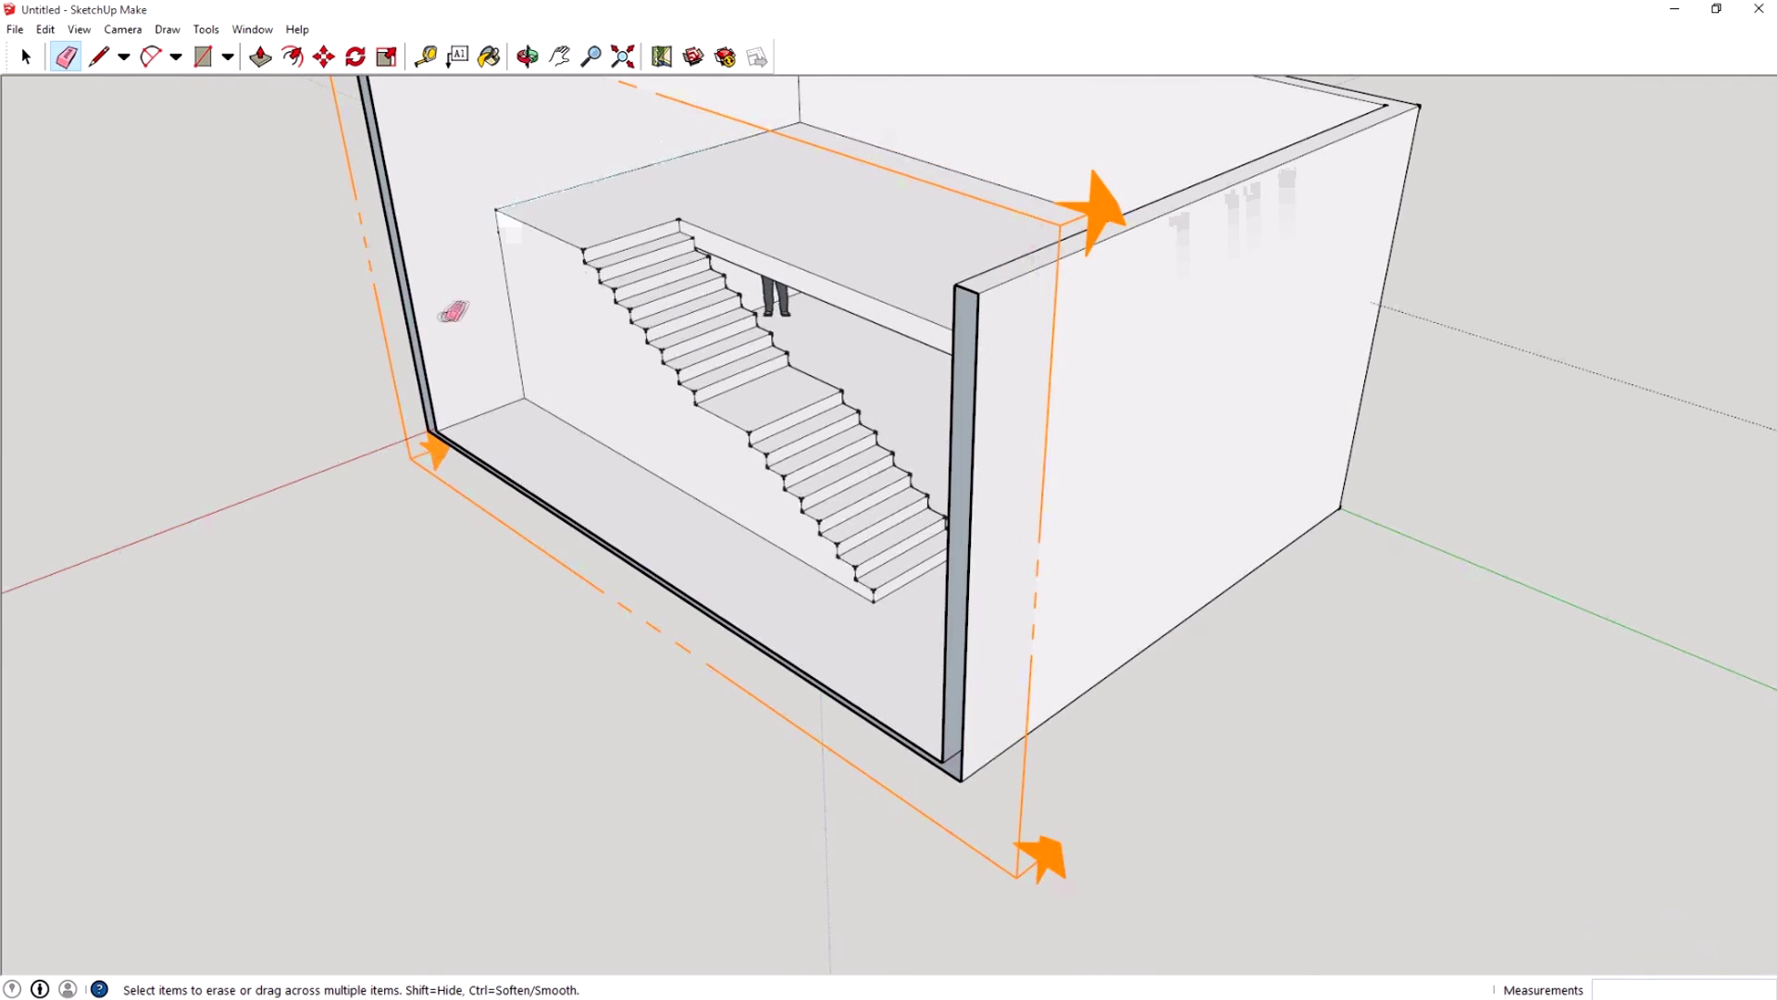
{"action": "mouse_move", "coordinate": [453, 311]}
{"action": "middle_mouse_down"}
{"action": "mouse_move", "coordinate": [468, 369]}
{"action": "mouse_move", "coordinate": [456, 302]}
{"action": "mouse_move", "coordinate": [445, 310]}
{"action": "middle_mouse_up"}
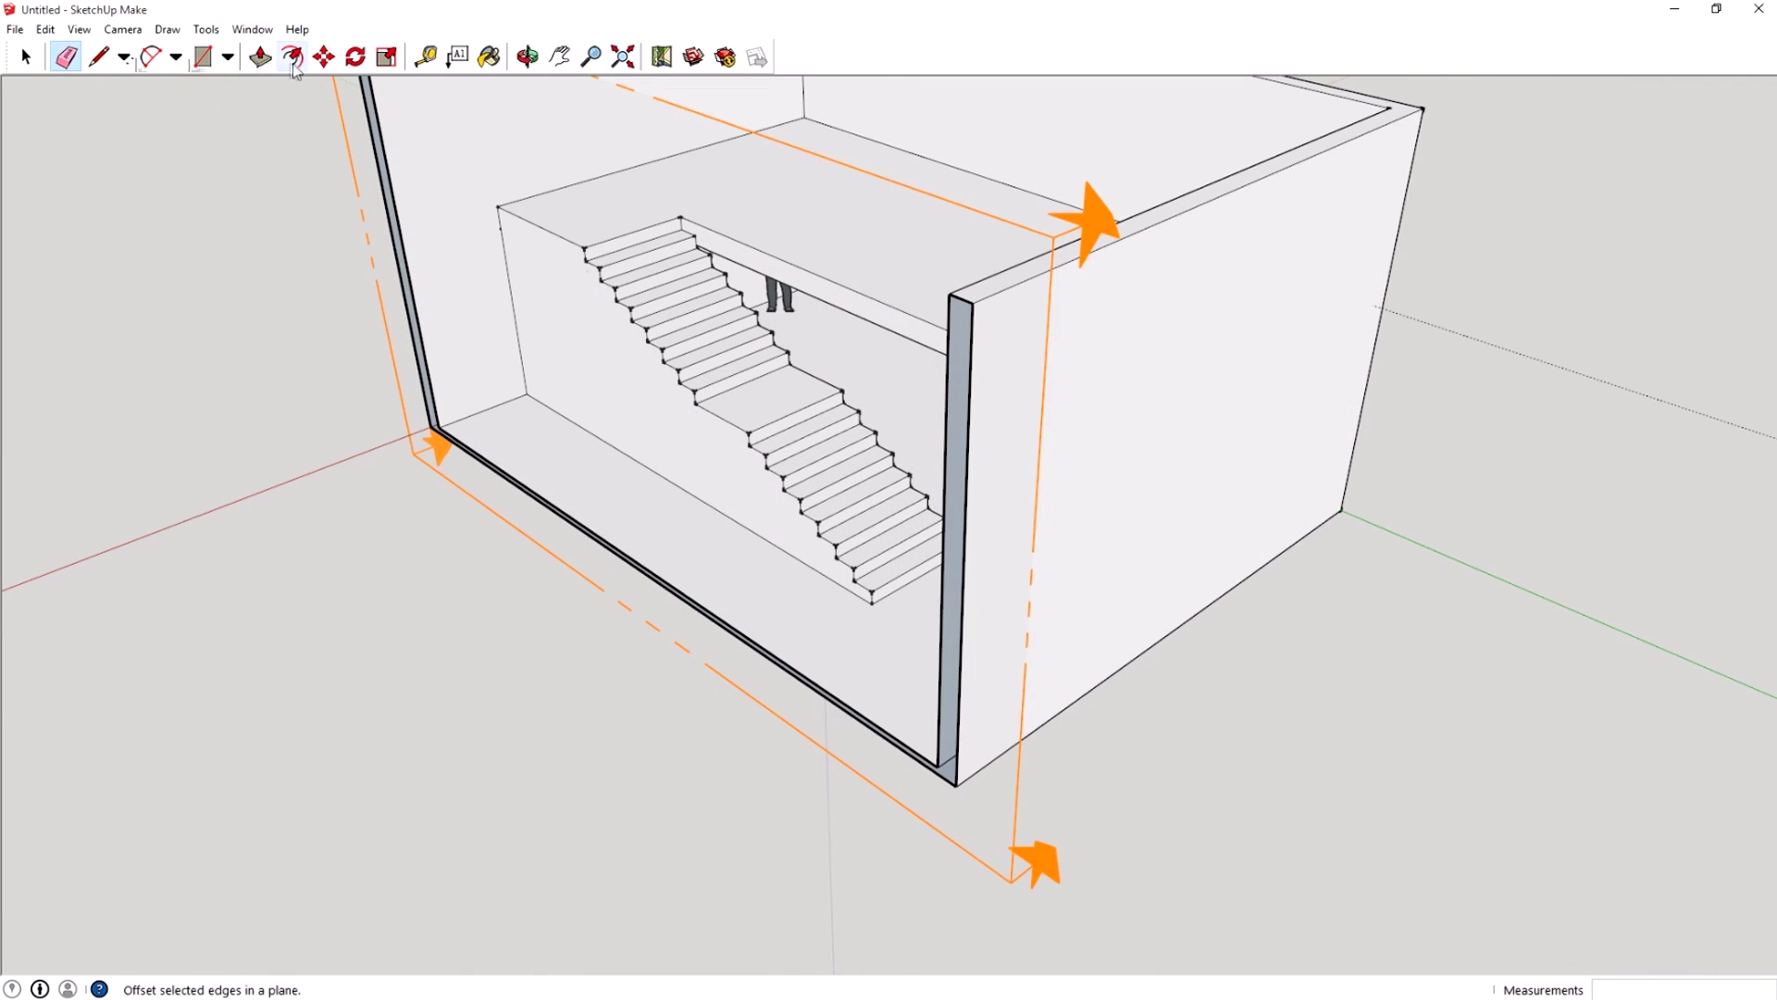
{"action": "left_click", "coordinate": [324, 57]}
{"action": "left_click", "coordinate": [423, 439]}
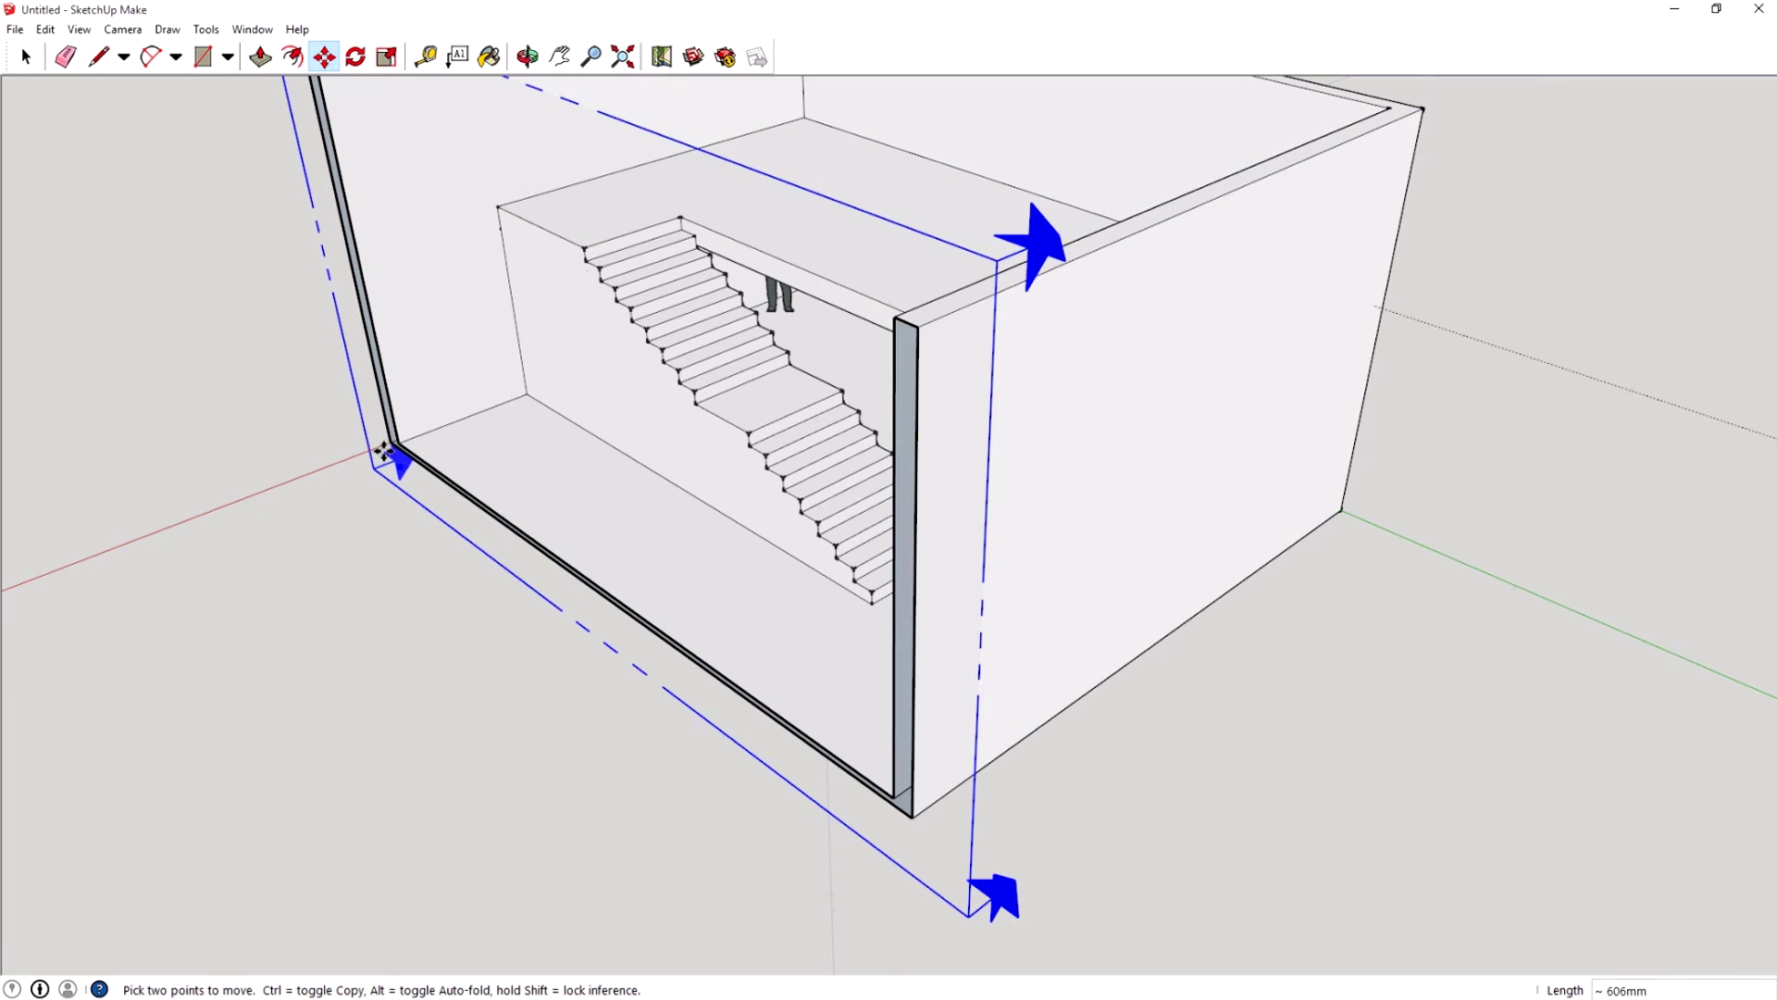